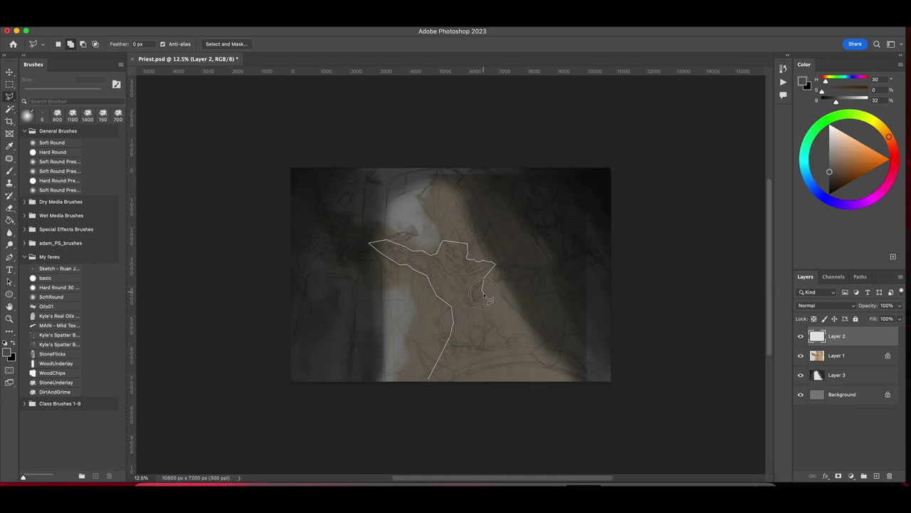
# Close the lasso outline around the central figure on Layer 2, fill it with dark grey and deselect.
pyautogui.moveTo(485, 297); pyautogui.dragTo(431, 383)
pyautogui.hotkey('shift', 'BackSpace')
pyautogui.press('Return')
pyautogui.hotkey('ctrl', 'd')
# Try placing Layer 2 below the sketch layer and extending the silhouette's arm with the basic brush.
pyautogui.moveTo(818, 336); pyautogui.dragTo(820, 355)
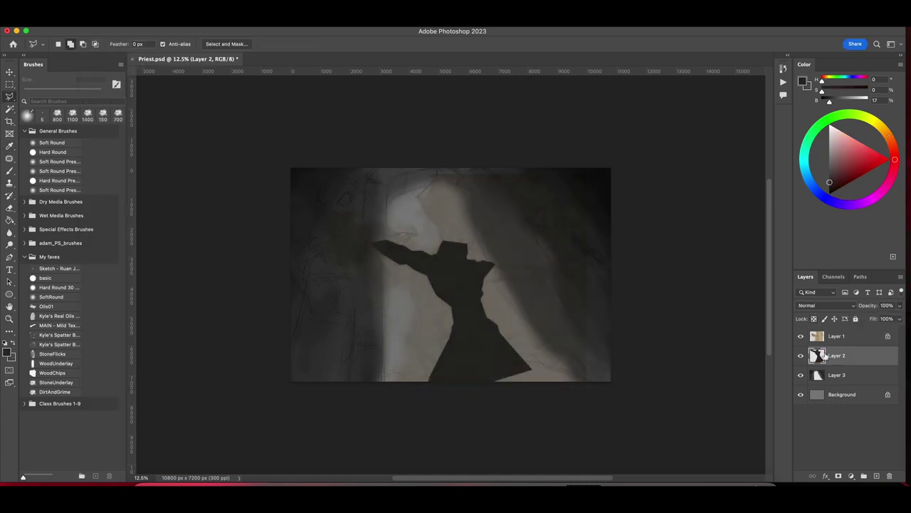
pyautogui.press('b')
pyautogui.click(45, 277)
pyautogui.moveTo(485, 271); pyautogui.dragTo(502, 276)
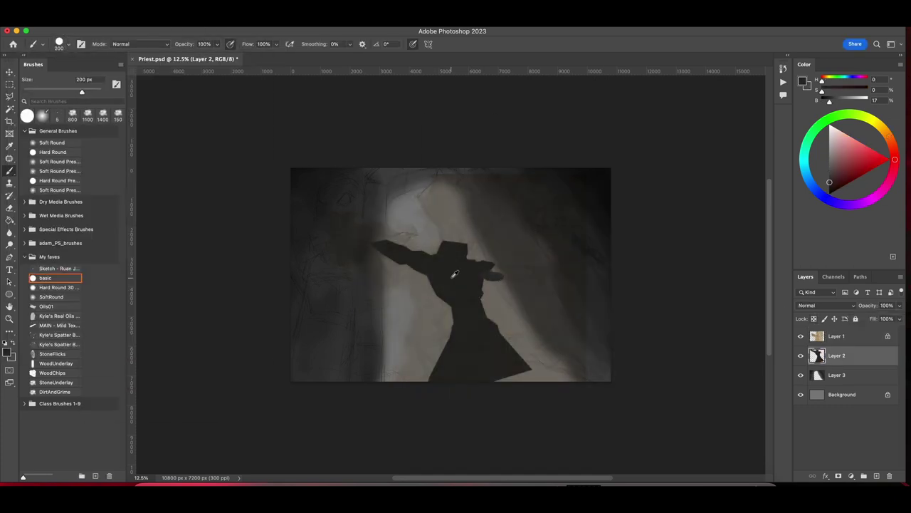
pyautogui.hotkey('ctrl', 'z')
pyautogui.hotkey('ctrl', 'z')
pyautogui.hotkey('ctrl', 'z')
# Sample the silhouette's dark grey and paint a rounded head and both outstretched arms with the 200 px basic brush.
pyautogui.keyDown('alt'); pyautogui.click(494, 278); pyautogui.keyUp('alt')
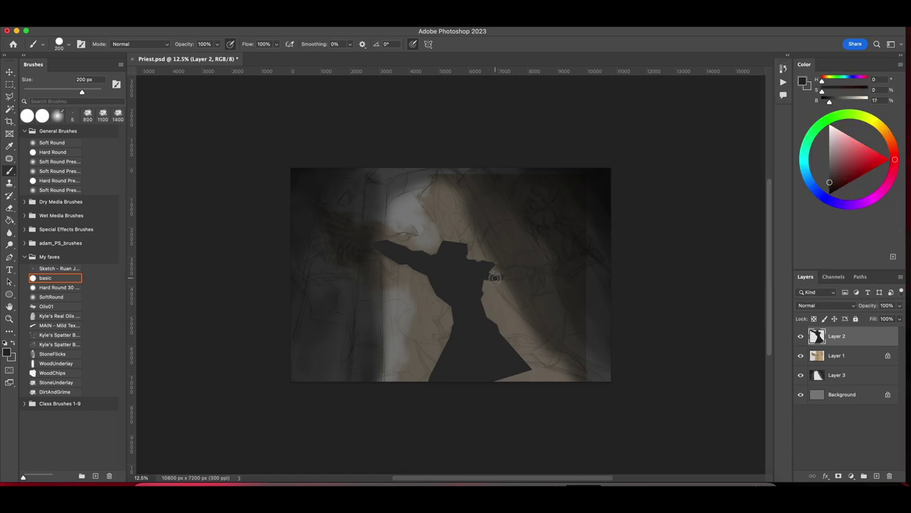
pyautogui.moveTo(500, 276)
pyautogui.mouseDown()
pyautogui.moveTo(456, 233)
pyautogui.moveTo(451, 239)
pyautogui.moveTo(492, 277)
pyautogui.moveTo(543, 271)
pyautogui.mouseUp()
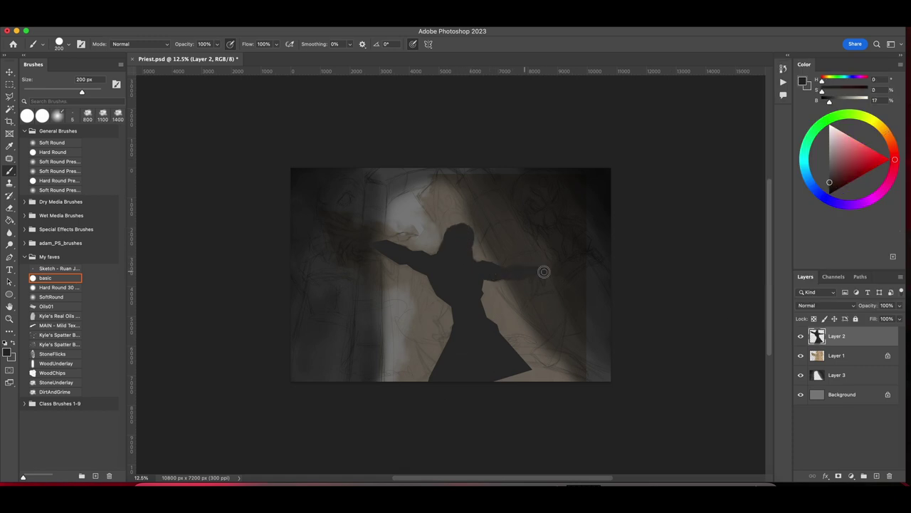
pyautogui.press(']')
pyautogui.press(']')
pyautogui.press(']')
pyautogui.press(']')
pyautogui.moveTo(377, 245)
pyautogui.mouseDown()
pyautogui.moveTo(340, 260)
pyautogui.moveTo(326, 227)
pyautogui.mouseUp()
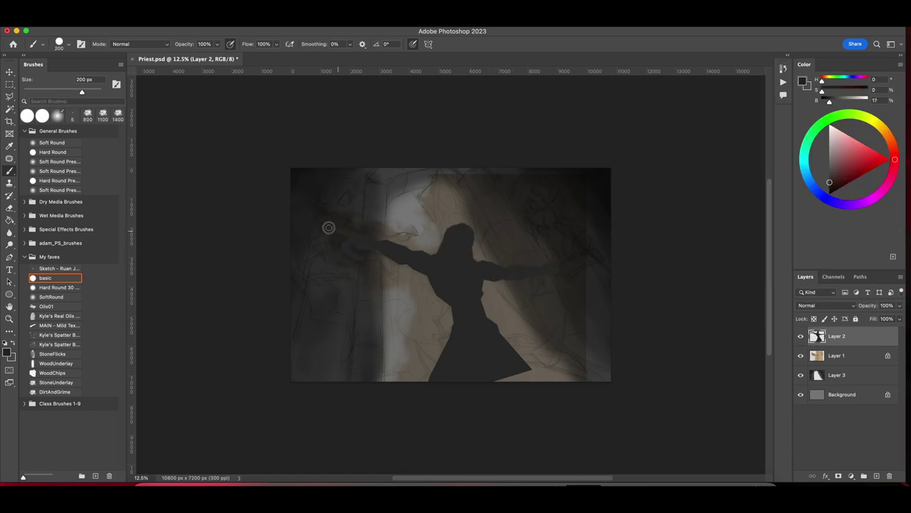
# Create a layer beneath the figure and paint a near-black cape spreading out on both sides of the body.
pyautogui.keyDown('ctrl'); pyautogui.click(863, 475); pyautogui.keyUp('ctrl')
pyautogui.click(829, 189)
pyautogui.press(']')
pyautogui.press(']')
pyautogui.press(']')
pyautogui.press(']')
pyautogui.press(']')
pyautogui.press(']')
pyautogui.press(']')
pyautogui.press(']')
pyautogui.press(']')
pyautogui.press(']')
pyautogui.press(']')
pyautogui.press(']')
pyautogui.moveTo(401, 267)
pyautogui.mouseDown()
pyautogui.moveTo(399, 387)
pyautogui.moveTo(487, 309)
pyautogui.moveTo(539, 362)
pyautogui.moveTo(541, 349)
pyautogui.moveTo(598, 373)
pyautogui.mouseUp()
# Add a tall pointed headdress to the figure silhouette on Layer 2 and bring the sketch layer to the front.
pyautogui.hotkey('alt', ']')
pyautogui.press('[')
pyautogui.press('[')
pyautogui.press('[')
pyautogui.press('[')
pyautogui.moveTo(443, 239)
pyautogui.mouseDown()
pyautogui.moveTo(440, 173)
pyautogui.moveTo(438, 220)
pyautogui.moveTo(432, 196)
pyautogui.moveTo(420, 196)
pyautogui.moveTo(472, 227)
pyautogui.moveTo(469, 211)
pyautogui.moveTo(445, 214)
pyautogui.mouseUp()
pyautogui.press('[')
pyautogui.press('[')
pyautogui.press('[')
pyautogui.press('[')
pyautogui.hotkey('alt', '[')
pyautogui.hotkey('alt', '[')
pyautogui.hotkey('ctrl', 'shift', ']')
# Paint a black curved foreground shape with upward horns in front of the figure on a new top layer.
pyautogui.press(']')
pyautogui.press(']')
pyautogui.press(']')
pyautogui.press(']')
pyautogui.press(']')
pyautogui.press(']')
pyautogui.press(']')
pyautogui.press(']')
pyautogui.press(']')
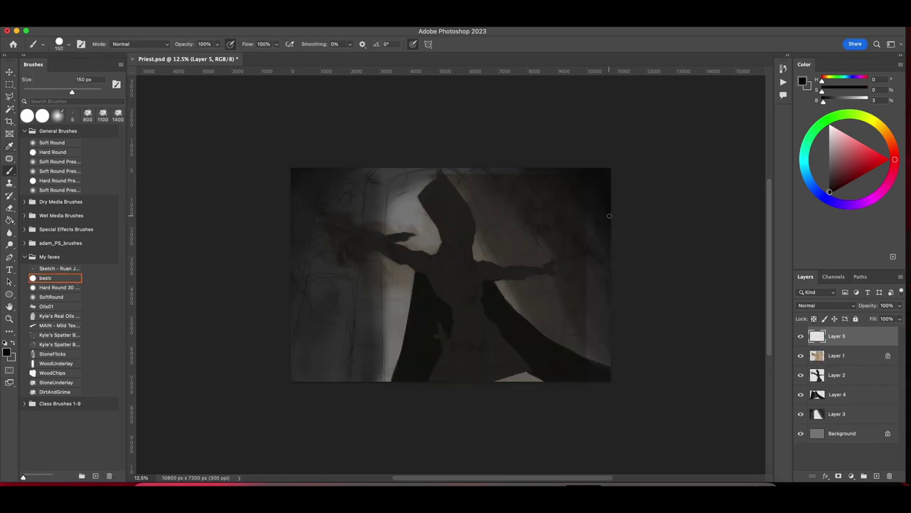
pyautogui.hotkey('ctrl', 'shift', 'alt', 'n')
pyautogui.moveTo(495, 381)
pyautogui.mouseDown()
pyautogui.moveTo(572, 364)
pyautogui.moveTo(435, 383)
pyautogui.moveTo(524, 356)
pyautogui.moveTo(503, 352)
pyautogui.moveTo(546, 348)
pyautogui.moveTo(565, 319)
pyautogui.mouseUp()
# Create a new layer above Layer 3 and paint light grey stone-block marks on the wall behind the figure.
pyautogui.press('[')
pyautogui.press('[')
pyautogui.press('[')
pyautogui.press('[')
pyautogui.press('[')
pyautogui.press('[')
pyautogui.press('[')
pyautogui.press('[')
pyautogui.hotkey('alt', '[')
pyautogui.hotkey('alt', '[')
pyautogui.hotkey('alt', '[')
pyautogui.hotkey('alt', '[')
pyautogui.hotkey('ctrl', 'shift', 'alt', 'n')
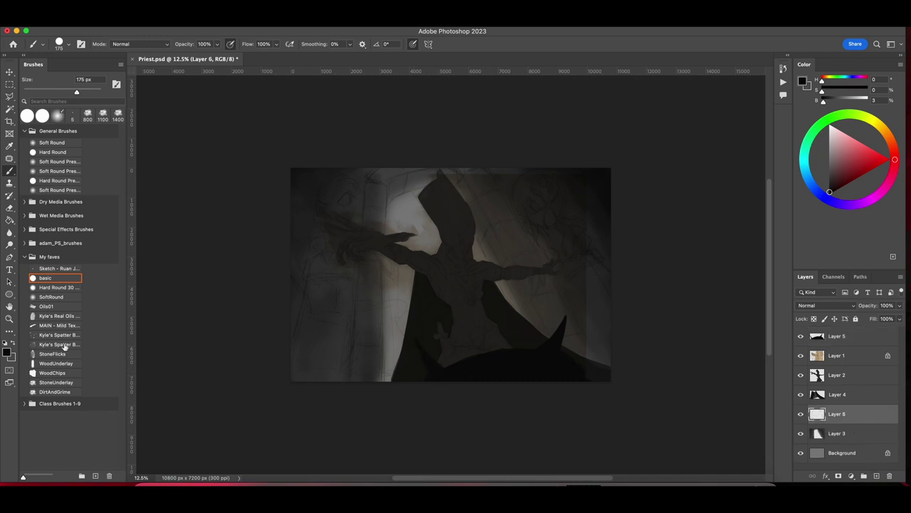
pyautogui.keyDown('alt'); pyautogui.click(398, 213); pyautogui.keyUp('alt')
pyautogui.moveTo(367, 349)
pyautogui.mouseDown()
pyautogui.moveTo(377, 206)
pyautogui.moveTo(427, 175)
pyautogui.moveTo(475, 208)
pyautogui.moveTo(549, 335)
pyautogui.mouseUp()
pyautogui.moveTo(512, 260); pyautogui.dragTo(526, 252)
# Paint light grey strokes for the column and the skull-headed statue on the figure's raised-hand side.
pyautogui.moveTo(339, 381); pyautogui.dragTo(342, 254)
pyautogui.moveTo(341, 212); pyautogui.dragTo(353, 182)
pyautogui.moveTo(304, 275); pyautogui.dragTo(298, 342)
pyautogui.moveTo(321, 208)
pyautogui.mouseDown()
pyautogui.moveTo(336, 196)
pyautogui.moveTo(335, 182)
pyautogui.mouseUp()
# Block in the opposite background statue's skull, arm and long diagonal robe edges with light grey strokes.
pyautogui.moveTo(530, 192)
pyautogui.mouseDown()
pyautogui.moveTo(543, 232)
pyautogui.moveTo(534, 175)
pyautogui.moveTo(541, 188)
pyautogui.mouseUp()
pyautogui.moveTo(558, 267)
pyautogui.mouseDown()
pyautogui.moveTo(576, 281)
pyautogui.moveTo(563, 224)
pyautogui.mouseUp()
pyautogui.moveTo(564, 220); pyautogui.dragTo(584, 226)
pyautogui.moveTo(562, 270); pyautogui.dragTo(589, 295)
pyautogui.moveTo(594, 299); pyautogui.dragTo(605, 349)
# Paint light grey strokes along the cape's edges on a new layer clipped to Layer 4.
pyautogui.hotkey('alt', ']')
pyautogui.click(876, 478)
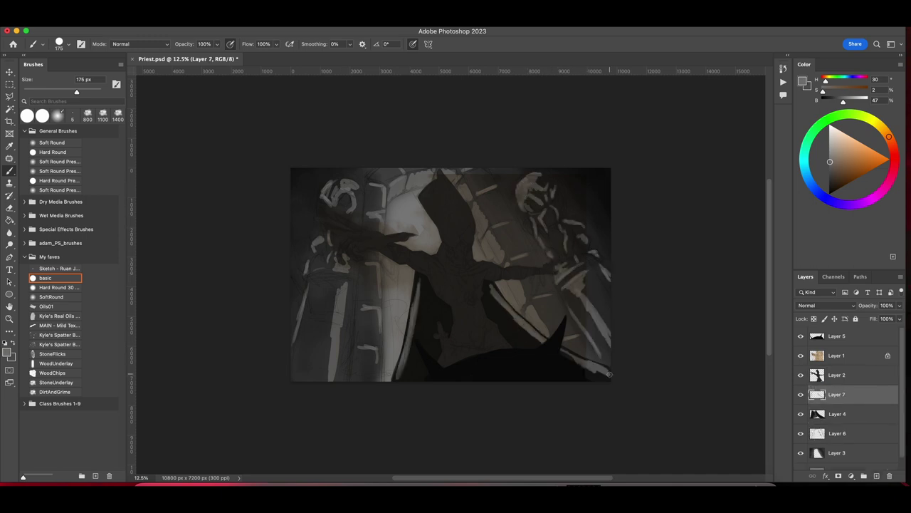
pyautogui.keyDown('alt'); pyautogui.click(812, 403); pyautogui.keyUp('alt')
# Paint light grey form strokes over the figure's arms, torso and headdress on a new layer clipped to Layer 2.
pyautogui.hotkey('ctrl', 'alt', 'shift', 'e')
pyautogui.moveTo(469, 352)
pyautogui.mouseDown()
pyautogui.moveTo(447, 343)
pyautogui.moveTo(481, 307)
pyautogui.moveTo(444, 274)
pyautogui.moveTo(544, 271)
pyautogui.mouseUp()
pyautogui.hotkey('ctrl', 'alt', 'g')
pyautogui.moveTo(432, 269)
pyautogui.mouseDown()
pyautogui.moveTo(369, 211)
pyautogui.moveTo(379, 242)
pyautogui.moveTo(358, 259)
pyautogui.moveTo(331, 228)
pyautogui.moveTo(309, 223)
pyautogui.moveTo(370, 232)
pyautogui.mouseUp()
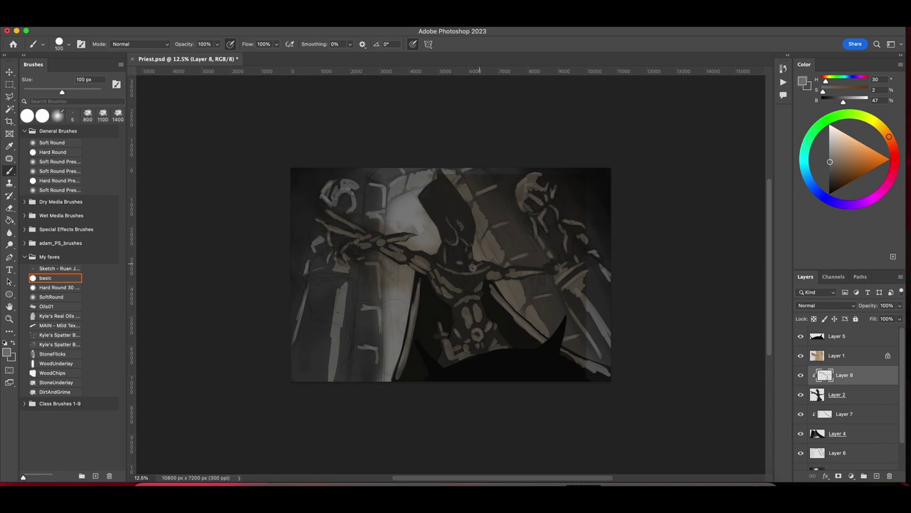
pyautogui.moveTo(438, 177)
pyautogui.mouseDown()
pyautogui.moveTo(432, 213)
pyautogui.moveTo(445, 171)
pyautogui.mouseUp()
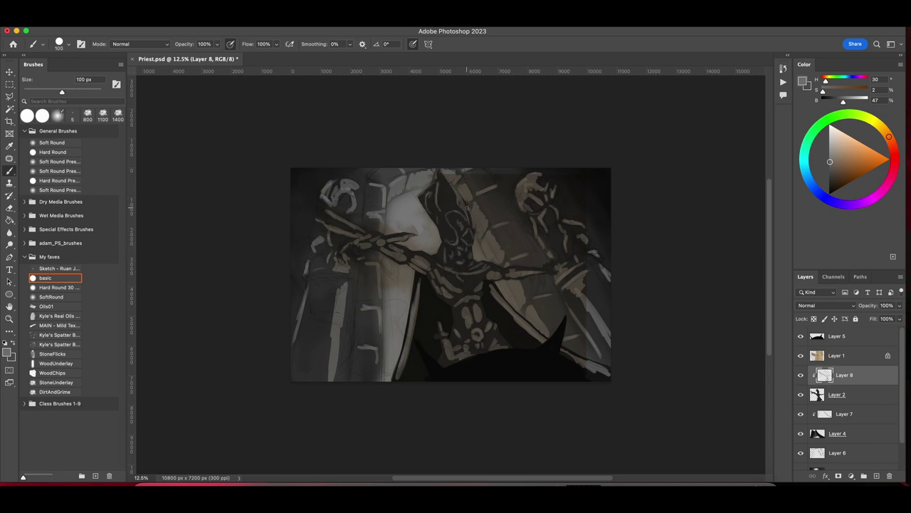
# Highlight the horned foreground shape's rims on a new layer clipped to Layer 5, and move the sketch layer to the top.
pyautogui.hotkey('ctrl', 'shift', 'alt', 'n')
pyautogui.moveTo(547, 344)
pyautogui.mouseDown()
pyautogui.moveTo(459, 370)
pyautogui.moveTo(534, 352)
pyautogui.mouseUp()
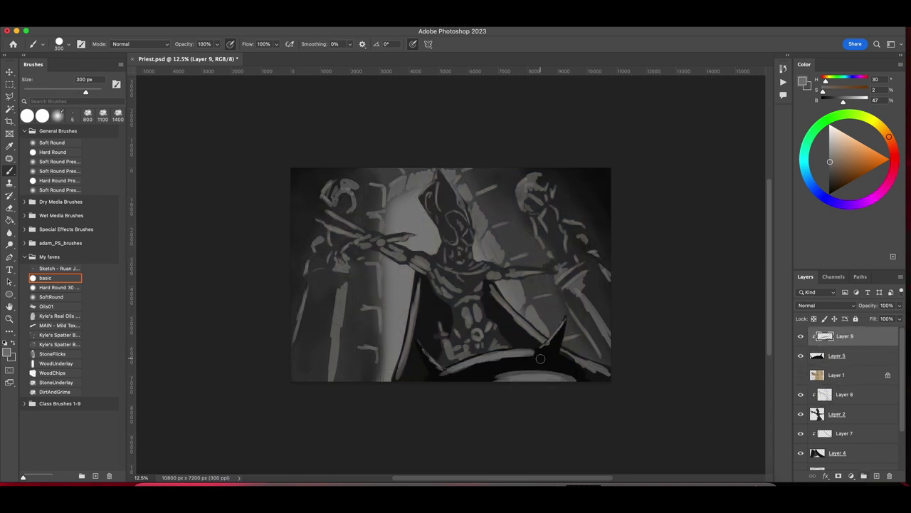
pyautogui.press(']')
pyautogui.press(']')
pyautogui.moveTo(837, 374); pyautogui.dragTo(837, 332)
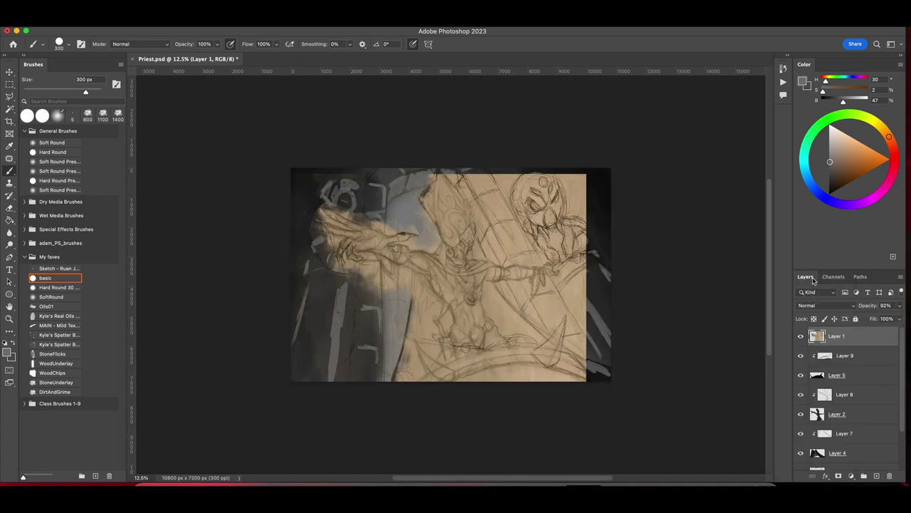
# Draw dark detail lines on the figure's face, headdress, neck and arms on Layer 8 with the 90 px WoodUnderlay brush, comparing with the sketch.
pyautogui.click(844, 394)
pyautogui.press('.')
pyautogui.press('.')
pyautogui.press('.')
pyautogui.press('.')
pyautogui.press('.')
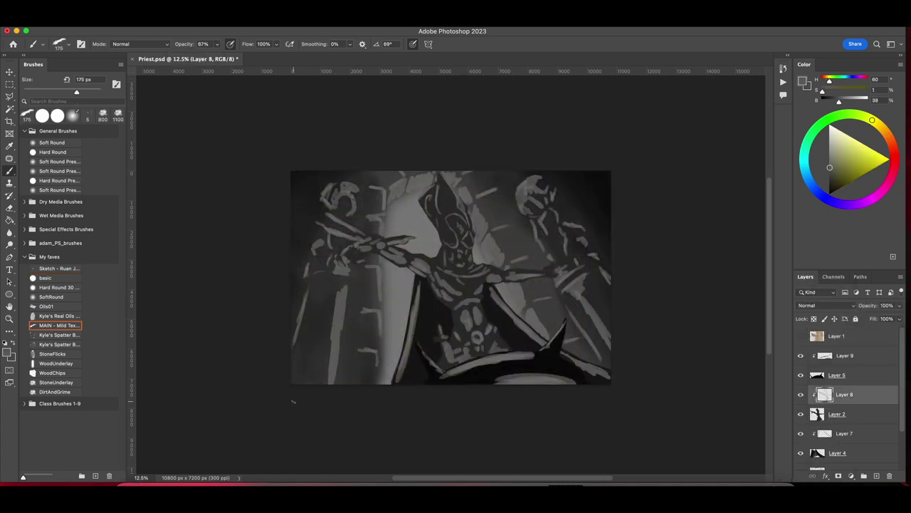
pyautogui.scroll(3, 450, 264)
pyautogui.press('.')
pyautogui.press('.')
pyautogui.press('.')
pyautogui.press('.')
pyautogui.press('F5')
pyautogui.press('F5')
pyautogui.press('[')
pyautogui.press('[')
pyautogui.press('[')
pyautogui.press('[')
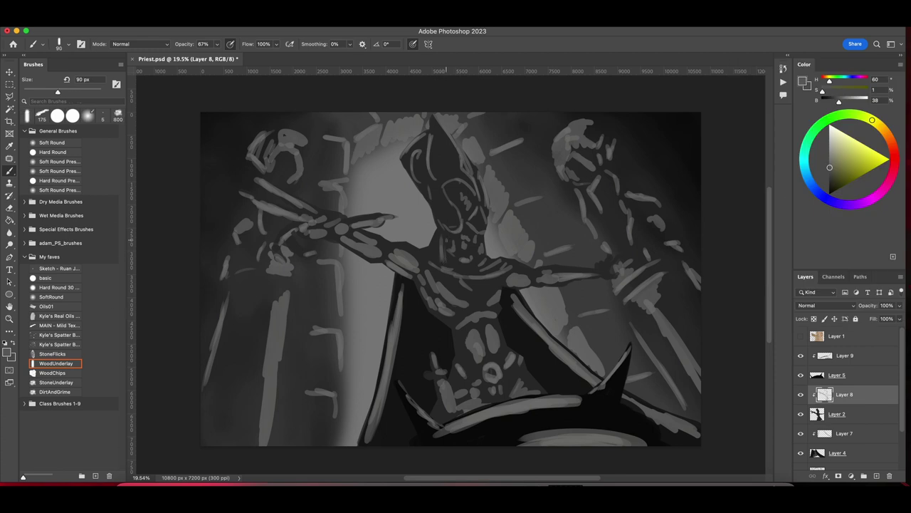
pyautogui.press('x')
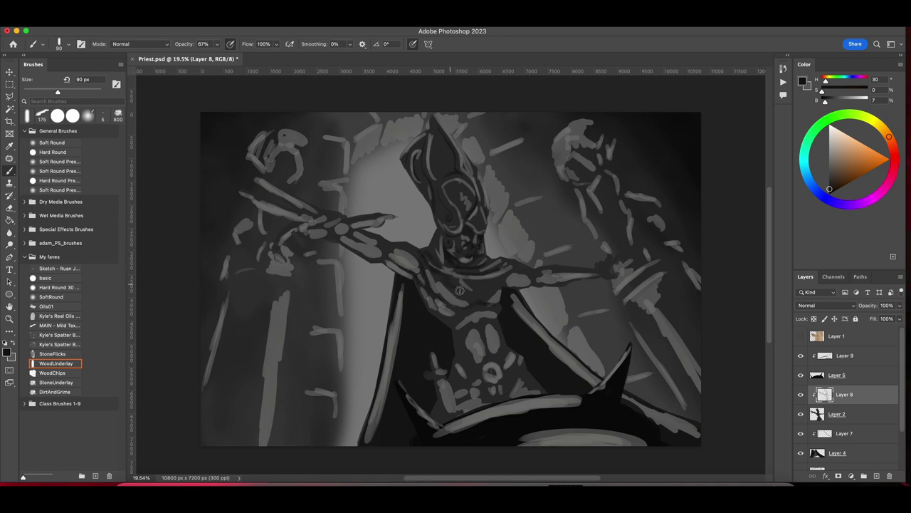
pyautogui.press('super+comma')
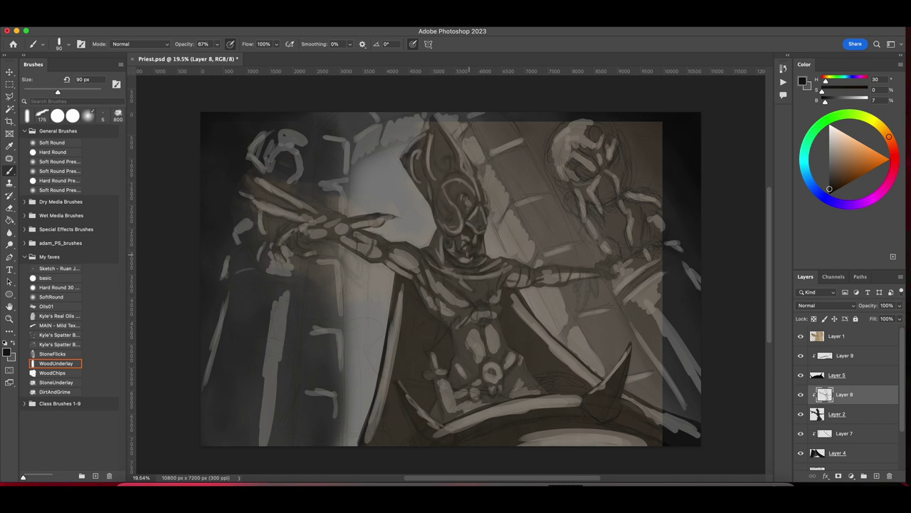
pyautogui.press('super+comma')
# Block in mid-grey planes on the figure's chest and abdomen with the basic brush on Layer 8.
pyautogui.click(44, 277)
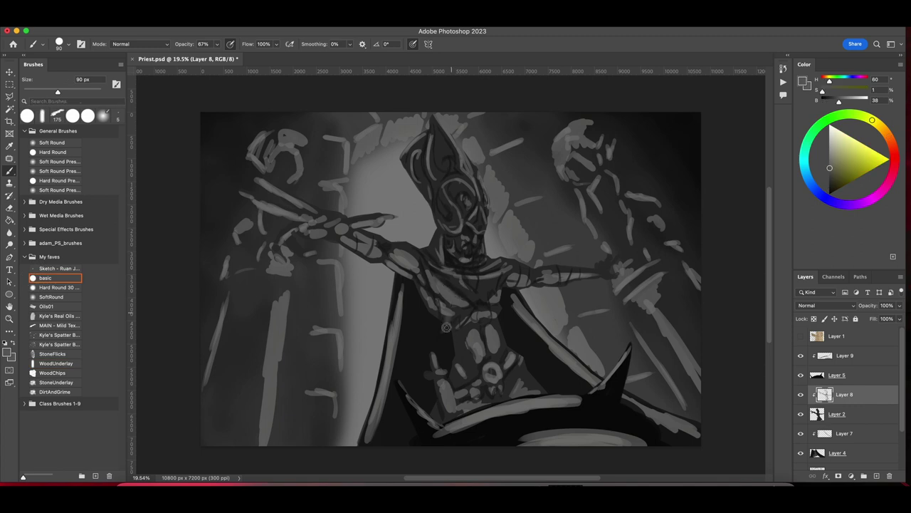
pyautogui.moveTo(454, 280)
pyautogui.mouseDown()
pyautogui.moveTo(471, 313)
pyautogui.moveTo(507, 271)
pyautogui.mouseUp()
pyautogui.press('[')
pyautogui.moveTo(442, 226); pyautogui.dragTo(456, 232)
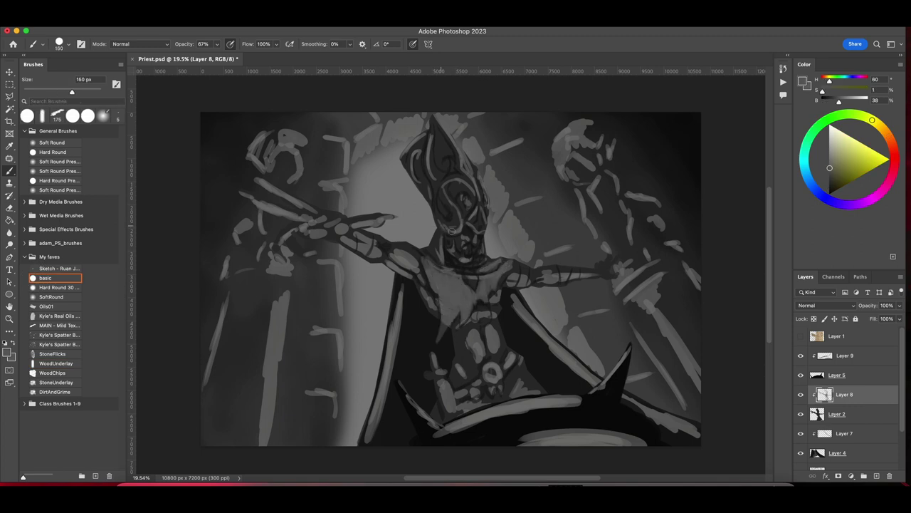
pyautogui.moveTo(470, 331); pyautogui.dragTo(496, 352)
pyautogui.moveTo(465, 381)
pyautogui.mouseDown()
pyautogui.moveTo(507, 392)
pyautogui.moveTo(478, 321)
pyautogui.mouseUp()
# Sample dark grey from the figure and shade the shoulders and both outstretched arms with the 150 px brush.
pyautogui.keyDown('alt'); pyautogui.click(523, 288); pyautogui.keyUp('alt')
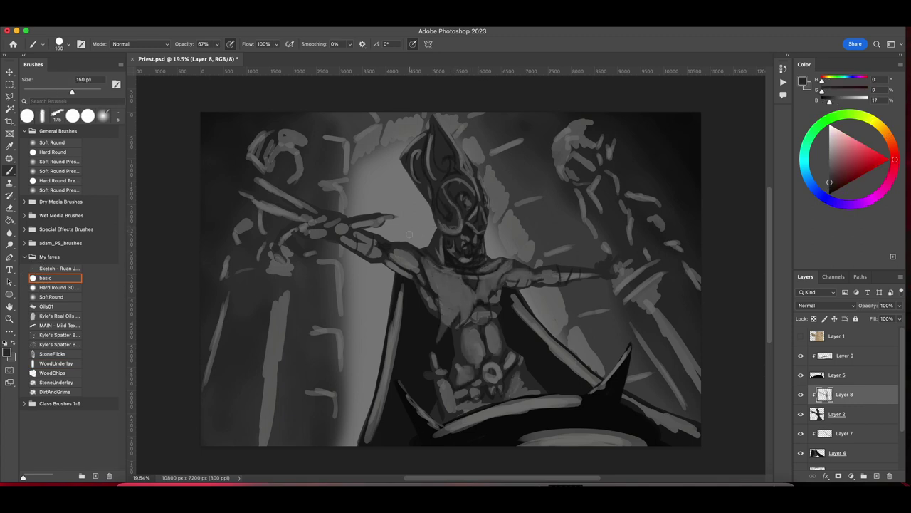
pyautogui.moveTo(387, 251)
pyautogui.mouseDown()
pyautogui.moveTo(414, 254)
pyautogui.moveTo(425, 286)
pyautogui.mouseUp()
pyautogui.scroll(2, 454, 283)
pyautogui.moveTo(328, 217); pyautogui.dragTo(365, 258)
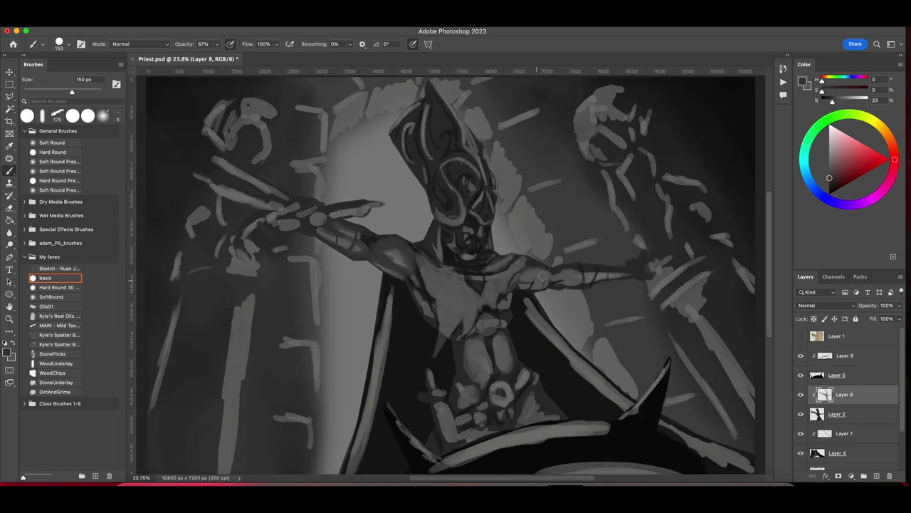
pyautogui.moveTo(523, 281); pyautogui.dragTo(652, 268)
# Refine the lower face with a sampled lighter grey, and pick up the silhouette's dark grey on Layer 2 with an 80 px brush.
pyautogui.keyDown('alt'); pyautogui.click(466, 235); pyautogui.keyUp('alt')
pyautogui.moveTo(463, 238)
pyautogui.mouseDown()
pyautogui.moveTo(465, 266)
pyautogui.moveTo(431, 255)
pyautogui.mouseUp()
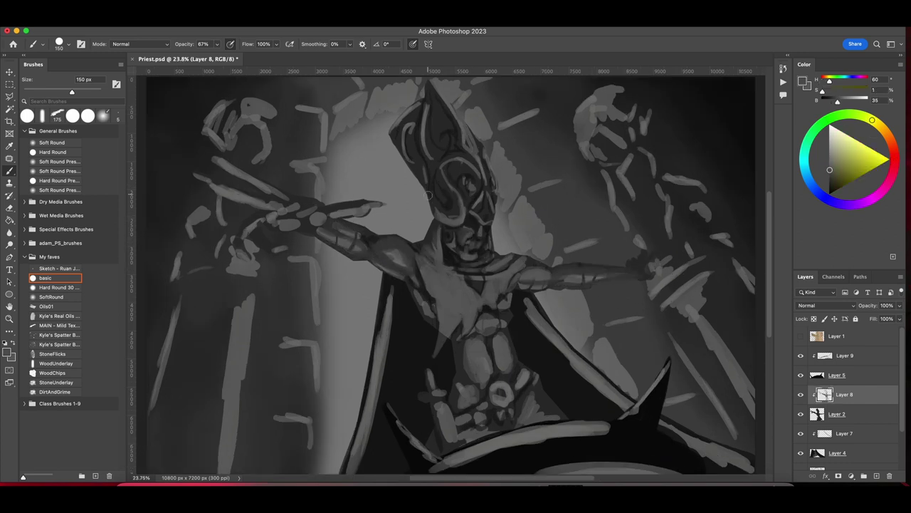
pyautogui.press('[')
pyautogui.press('[')
pyautogui.press('[')
pyautogui.press('[')
pyautogui.keyDown('ctrl'); pyautogui.click(551, 285); pyautogui.keyUp('ctrl')
pyautogui.keyDown('alt'); pyautogui.click(550, 284); pyautogui.keyUp('alt')
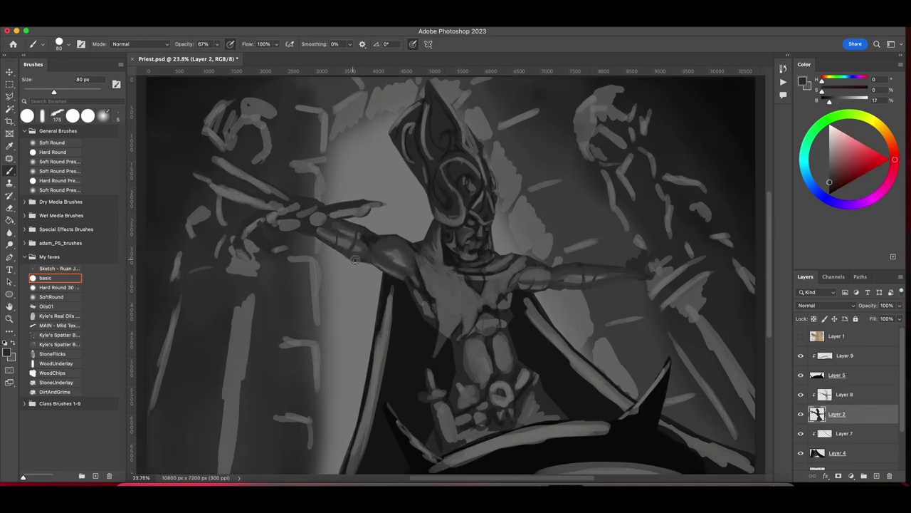
# Paint broad grey strokes inside both sides of the cape on Layer 7 with a 500 px brush.
pyautogui.keyDown('ctrl'); pyautogui.click(404, 194); pyautogui.keyUp('ctrl')
pyautogui.press(']')
pyautogui.press(']')
pyautogui.press(']')
pyautogui.press(']')
pyautogui.press(']')
pyautogui.press(']')
pyautogui.press(']')
pyautogui.press(']')
pyautogui.press(']')
pyautogui.press(']')
pyautogui.keyDown('alt'); pyautogui.click(393, 452); pyautogui.keyUp('alt')
pyautogui.scroll(-3, 427, 284)
pyautogui.moveTo(411, 385); pyautogui.dragTo(415, 249)
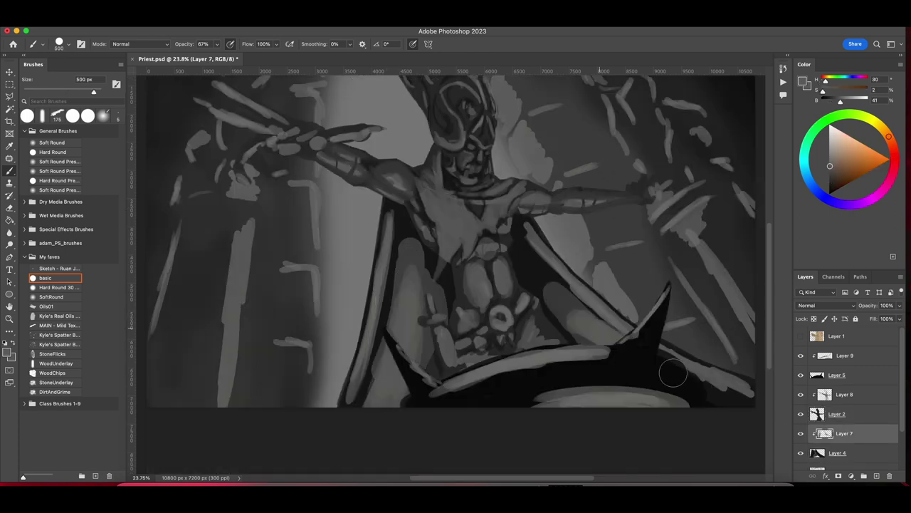
pyautogui.moveTo(541, 284); pyautogui.dragTo(748, 388)
# Add a new layer clipped to the figure directly above Layer 8.
pyautogui.scroll(2, 455, 242)
pyautogui.click(822, 393)
pyautogui.scroll(5, 470, 199)
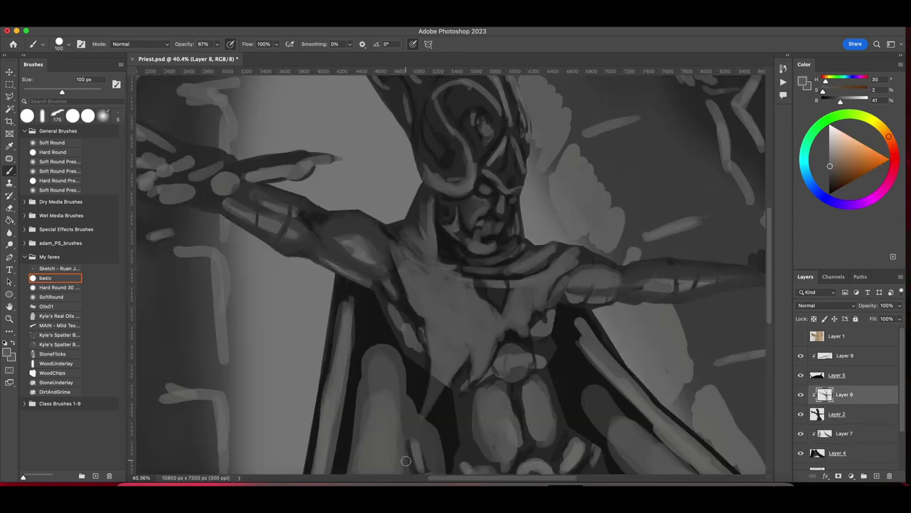
pyautogui.press('[')
pyautogui.press('[')
pyautogui.press('[')
pyautogui.press('[')
pyautogui.press('[')
pyautogui.press('[')
pyautogui.press('[')
pyautogui.press('[')
pyautogui.hotkey('ctrl', 'shift', 'alt', 'n')
# Sample near-black from the face and shade the headdress's lower curl with a 50 px brush at 27% opacity.
pyautogui.keyDown('alt'); pyautogui.click(482, 252); pyautogui.keyUp('alt')
pyautogui.press('2')
pyautogui.press('7')
pyautogui.press('[')
pyautogui.press('[')
pyautogui.press('[')
pyautogui.press('[')
pyautogui.press('[')
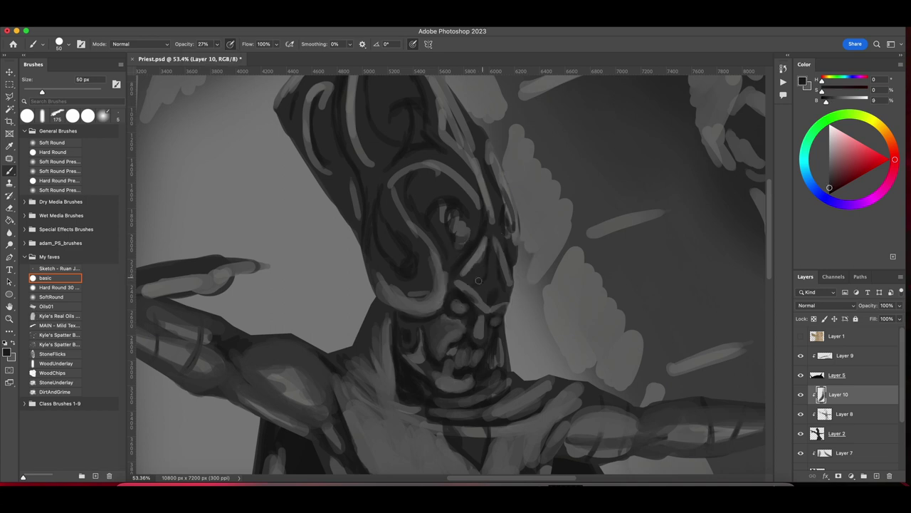
pyautogui.moveTo(416, 269); pyautogui.dragTo(391, 229)
# Blend the inside and back edge of the headdress's lower curl with dark greys sampled from it, varying the brush size.
pyautogui.press(']')
pyautogui.press(']')
pyautogui.press(']')
pyautogui.press(']')
pyautogui.press(']')
pyautogui.keyDown('alt'); pyautogui.click(398, 264); pyautogui.keyUp('alt')
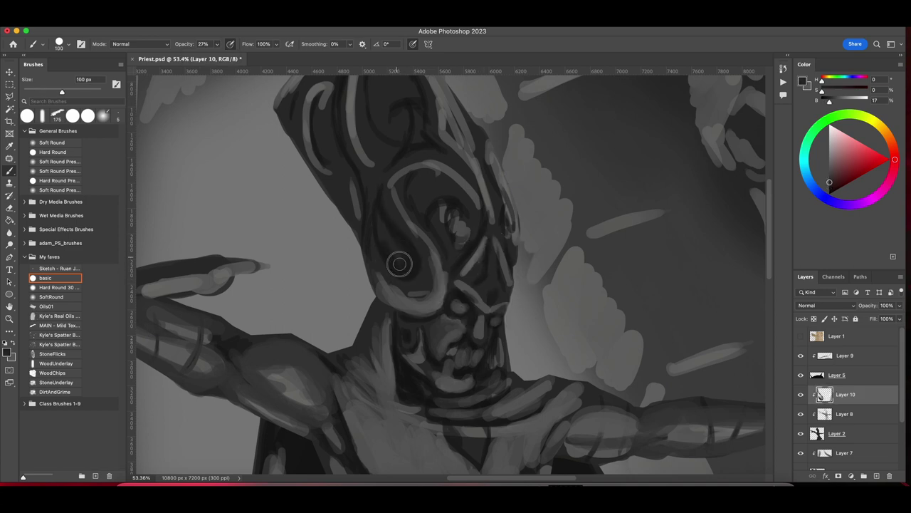
pyautogui.press('[')
pyautogui.press('[')
pyautogui.press('[')
pyautogui.press('[')
pyautogui.moveTo(422, 265)
pyautogui.mouseDown()
pyautogui.moveTo(406, 291)
pyautogui.moveTo(384, 298)
pyautogui.mouseUp()
pyautogui.press(']')
pyautogui.press(']')
pyautogui.keyDown('alt'); pyautogui.click(386, 300); pyautogui.keyUp('alt')
pyautogui.moveTo(377, 262)
pyautogui.mouseDown()
pyautogui.moveTo(376, 281)
pyautogui.moveTo(399, 310)
pyautogui.moveTo(367, 313)
pyautogui.mouseUp()
# Smooth the headdress's large S-shaped swirl with sampled dark and lighter greys using a 100 px brush.
pyautogui.keyDown('alt'); pyautogui.click(399, 311); pyautogui.keyUp('alt')
pyautogui.press(']')
pyautogui.press(']')
pyautogui.scroll(-2, 399, 306)
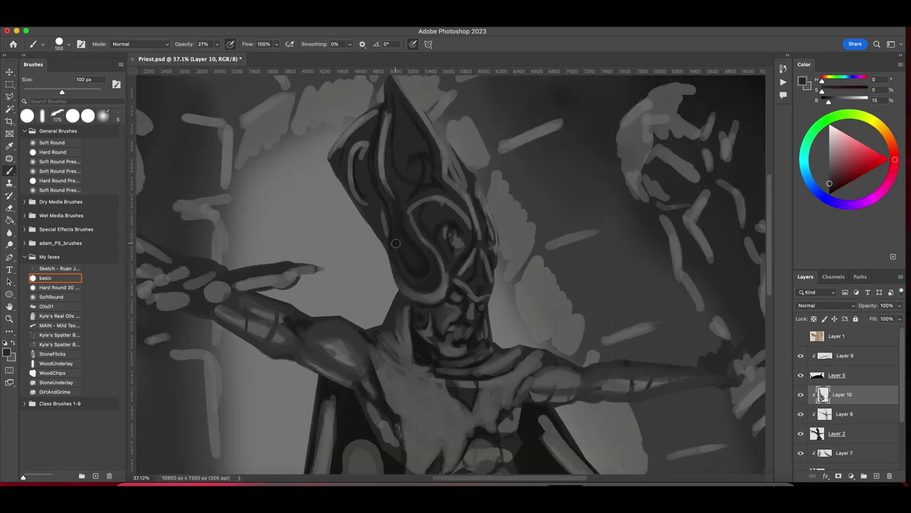
pyautogui.keyDown('alt'); pyautogui.click(425, 204); pyautogui.keyUp('alt')
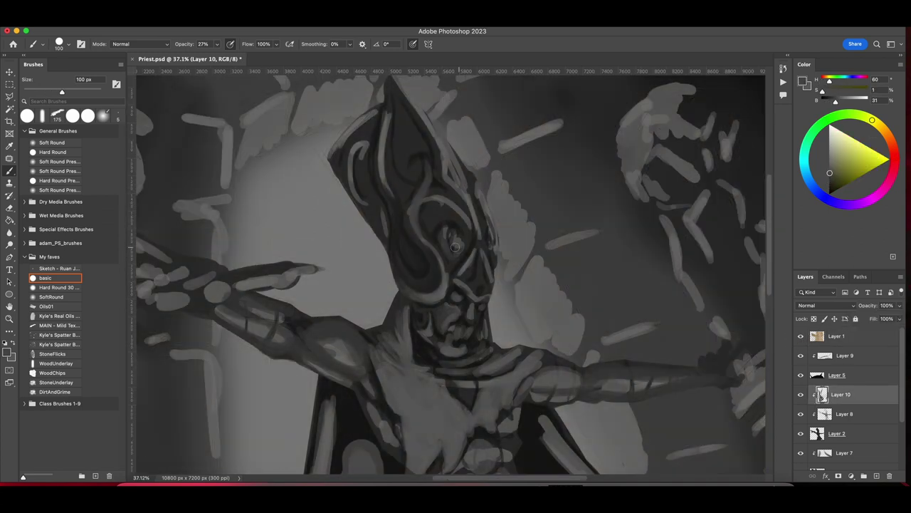
# Define the ear and cheek with sampled dark and mid greys using a brush of about 45 px.
pyautogui.keyDown('alt'); pyautogui.click(397, 214); pyautogui.keyUp('alt')
pyautogui.press('[')
pyautogui.press('[')
pyautogui.press('[')
pyautogui.press('[')
pyautogui.press('[')
pyautogui.press('[')
pyautogui.keyDown('alt'); pyautogui.click(430, 324); pyautogui.keyUp('alt')
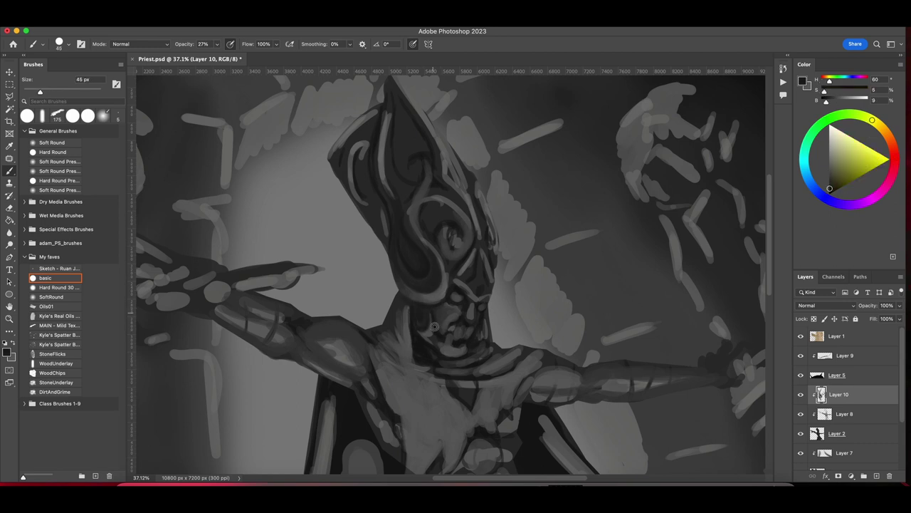
pyautogui.keyDown('alt'); pyautogui.click(422, 323); pyautogui.keyUp('alt')
pyautogui.keyDown('alt'); pyautogui.click(425, 322); pyautogui.keyUp('alt')
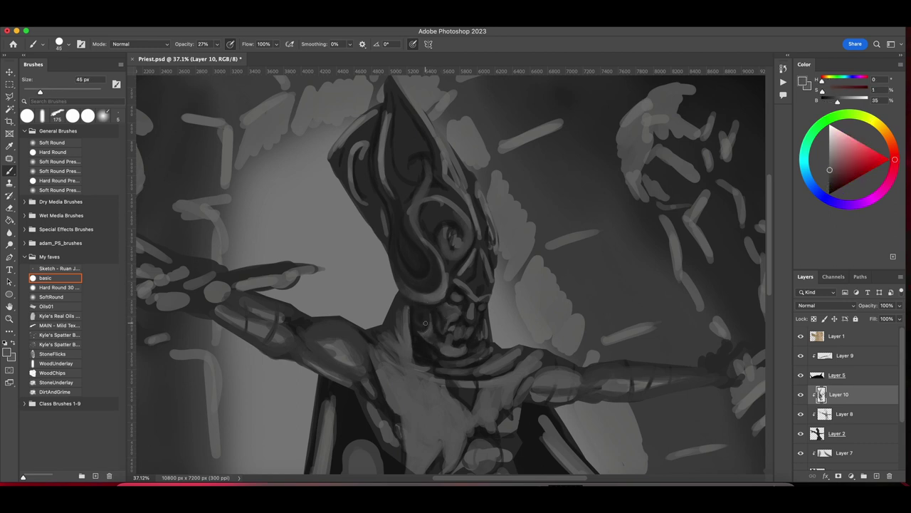
pyautogui.keyDown('alt'); pyautogui.click(447, 325); pyautogui.keyUp('alt')
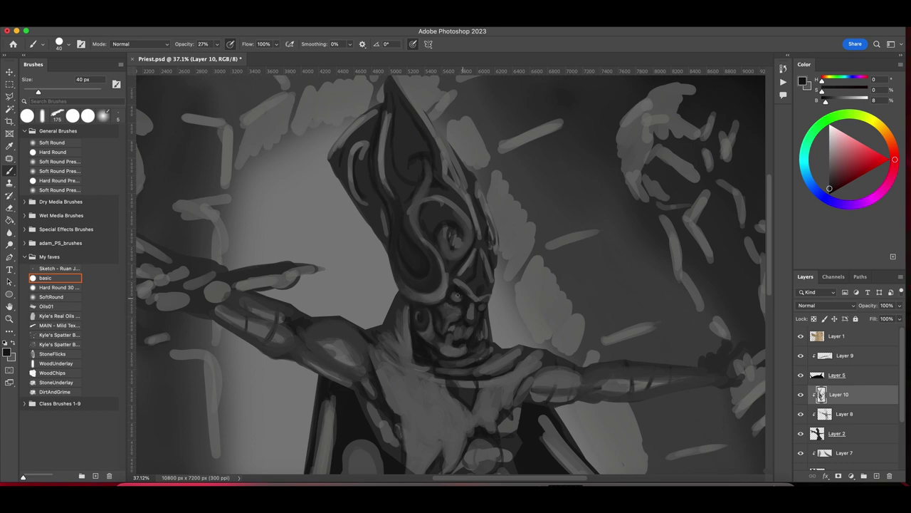
# Sample a dark grey from the mouth area and shade the lower face with an 80 px brush.
pyautogui.keyDown('alt'); pyautogui.click(467, 340); pyautogui.keyUp('alt')
pyautogui.press(']')
pyautogui.press(']')
pyautogui.press(']')
pyautogui.press(']')
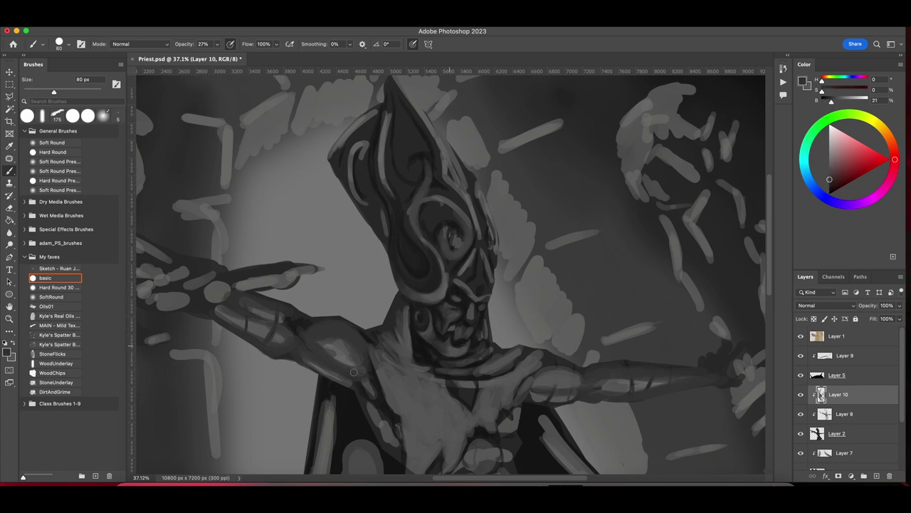
# Sample a lighter grey beside the brow and smooth the lower end of the headdress's large swirl.
pyautogui.keyDown('alt'); pyautogui.click(455, 290); pyautogui.keyUp('alt')
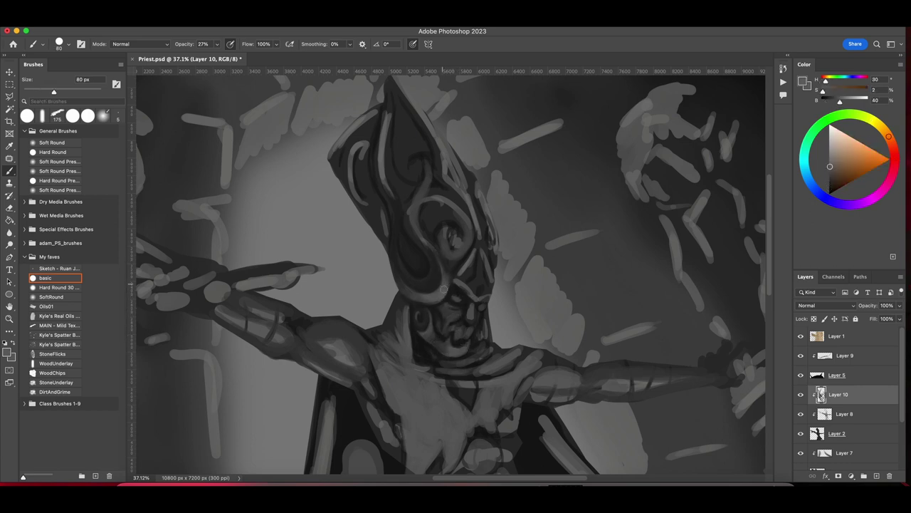
pyautogui.press(']')
pyautogui.press(']')
pyautogui.press(']')
pyautogui.press(']')
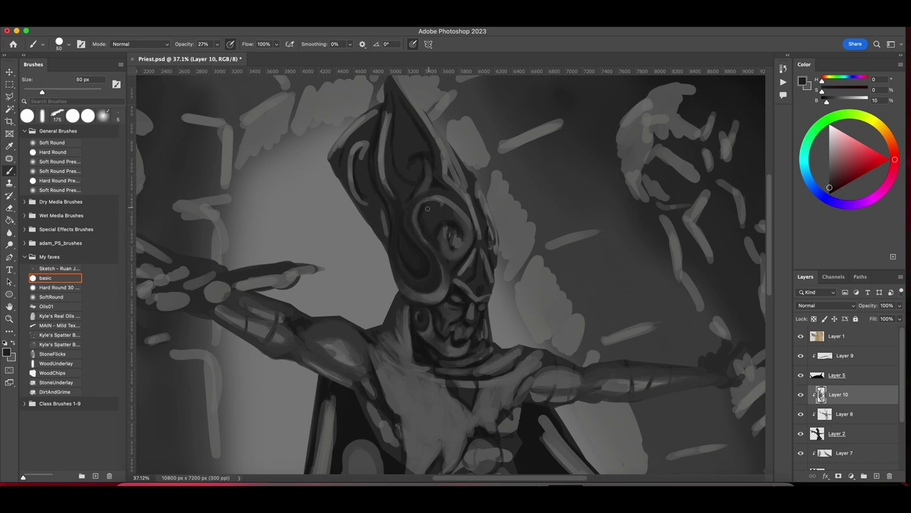
# Darken the recess inside the headdress's large swirl with a 100 px brush and shape its inner spiral with sampled greys.
pyautogui.press(']')
pyautogui.press(']')
pyautogui.press(']')
pyautogui.press(']')
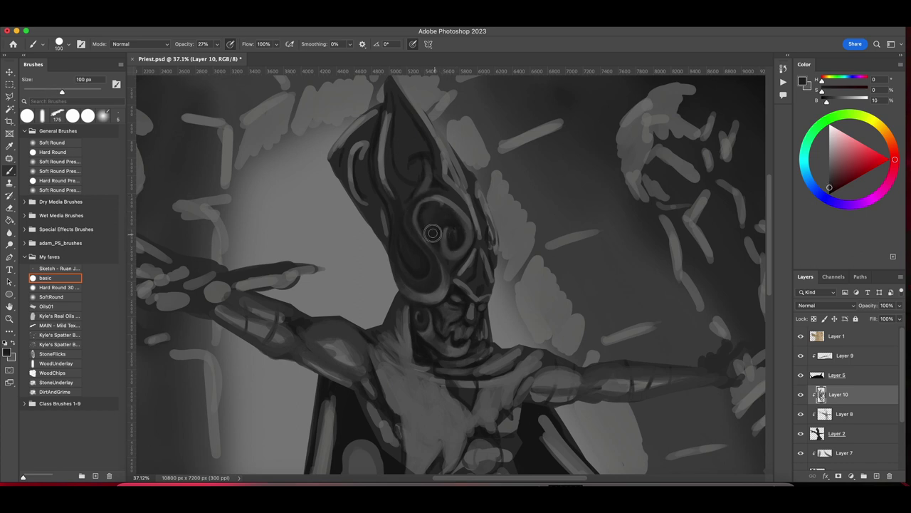
pyautogui.keyDown('alt'); pyautogui.click(407, 242); pyautogui.keyUp('alt')
pyautogui.keyDown('alt'); pyautogui.click(461, 224); pyautogui.keyUp('alt')
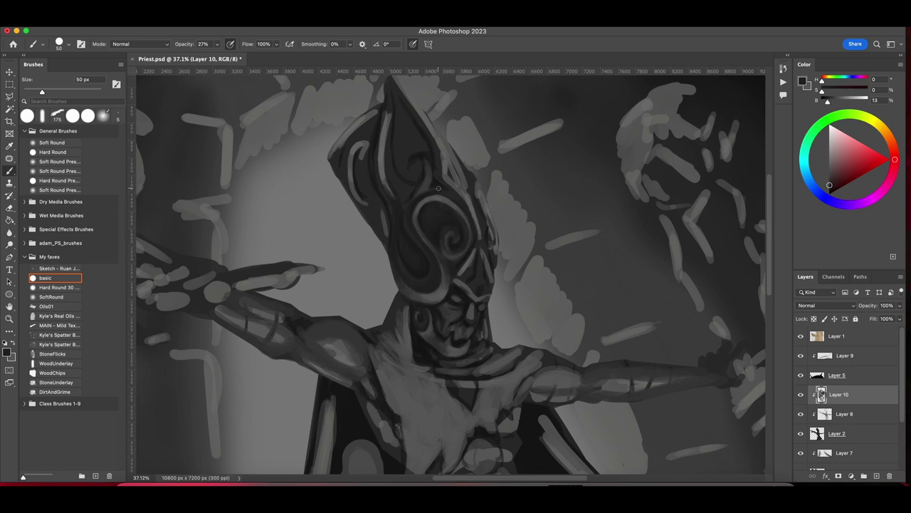
# Sharpen the inner spiral and the front edge of the headdress with sampled near-black using a 30 px brush.
pyautogui.keyDown('alt'); pyautogui.click(432, 222); pyautogui.keyUp('alt')
pyautogui.press('[')
pyautogui.press('[')
pyautogui.keyDown('alt'); pyautogui.click(473, 244); pyautogui.keyUp('alt')
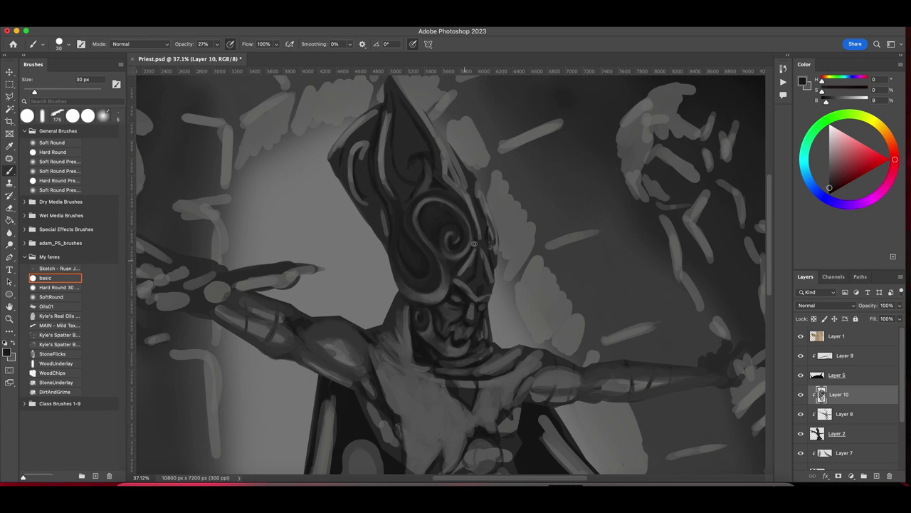
# Deepen the eye sockets with pure black and lighten the nose with a sampled grey using a 35 px brush.
pyautogui.press('d')
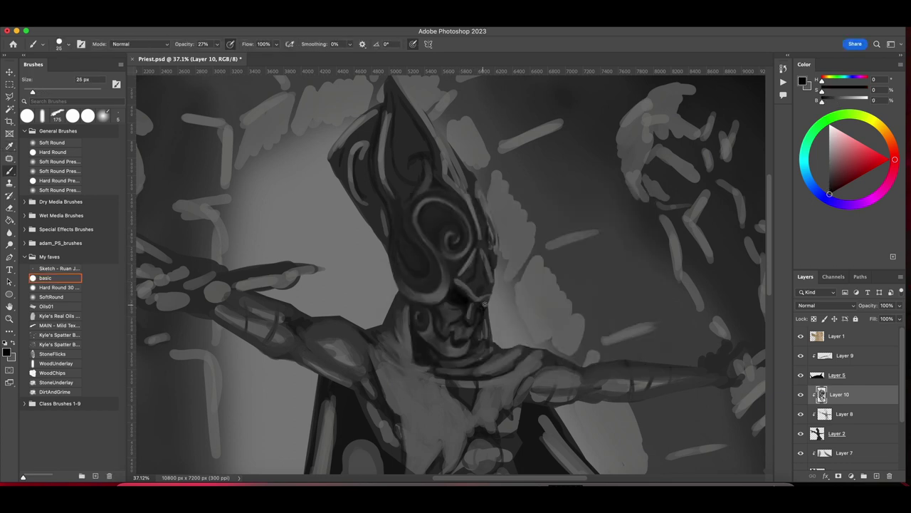
pyautogui.press(']')
pyautogui.press(']')
pyautogui.press(']')
pyautogui.keyDown('alt'); pyautogui.click(459, 334); pyautogui.keyUp('alt')
pyautogui.keyDown('alt'); pyautogui.click(472, 301); pyautogui.keyUp('alt')
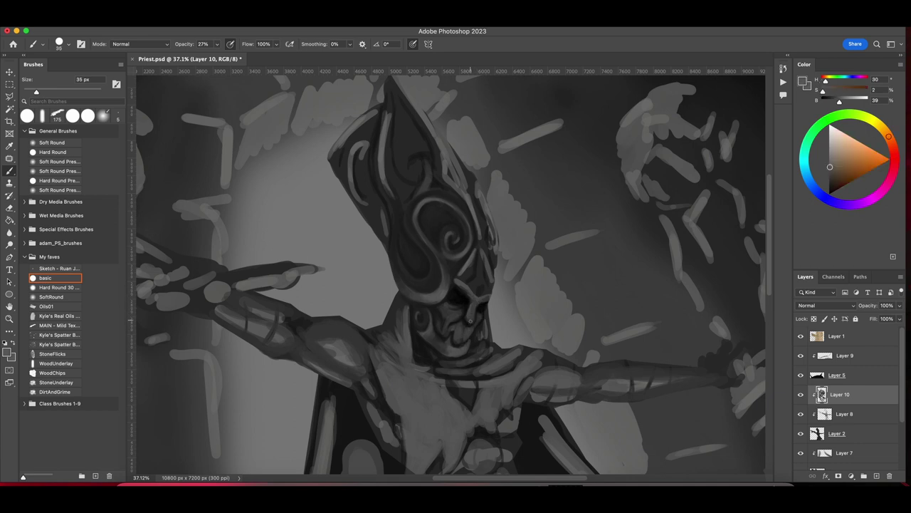
# Refine the mouth, teeth and chin with greys sampled from the face using a 35 px brush.
pyautogui.keyDown('alt'); pyautogui.click(465, 292); pyautogui.keyUp('alt')
pyautogui.press('[')
pyautogui.keyDown('alt'); pyautogui.click(447, 338); pyautogui.keyUp('alt')
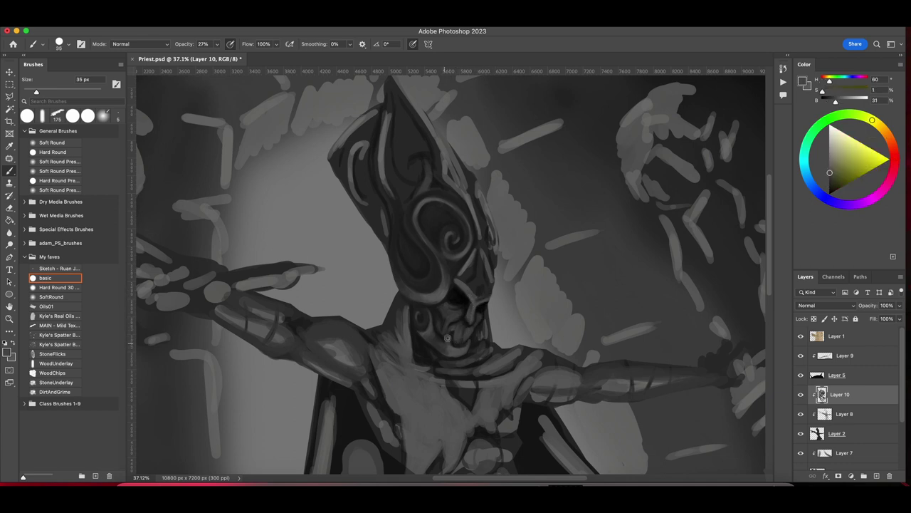
pyautogui.keyDown('alt'); pyautogui.click(463, 314); pyautogui.keyUp('alt')
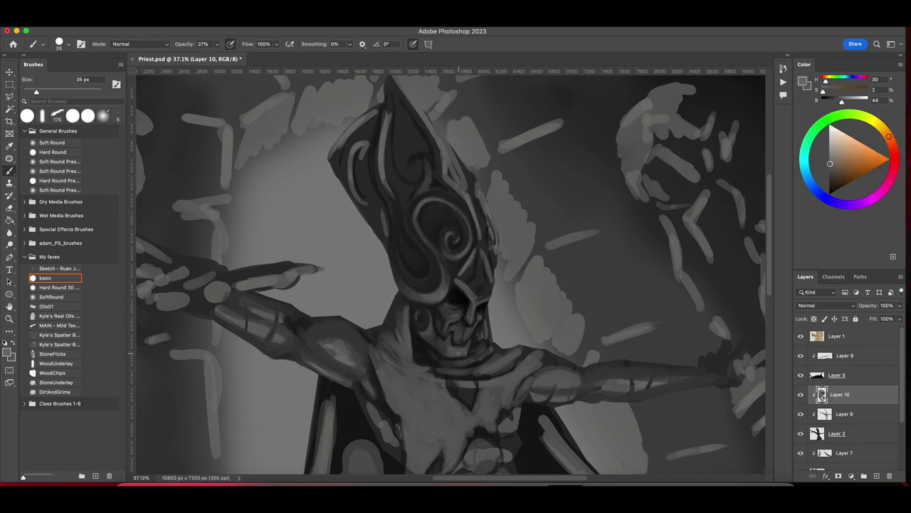
pyautogui.keyDown('alt'); pyautogui.click(462, 324); pyautogui.keyUp('alt')
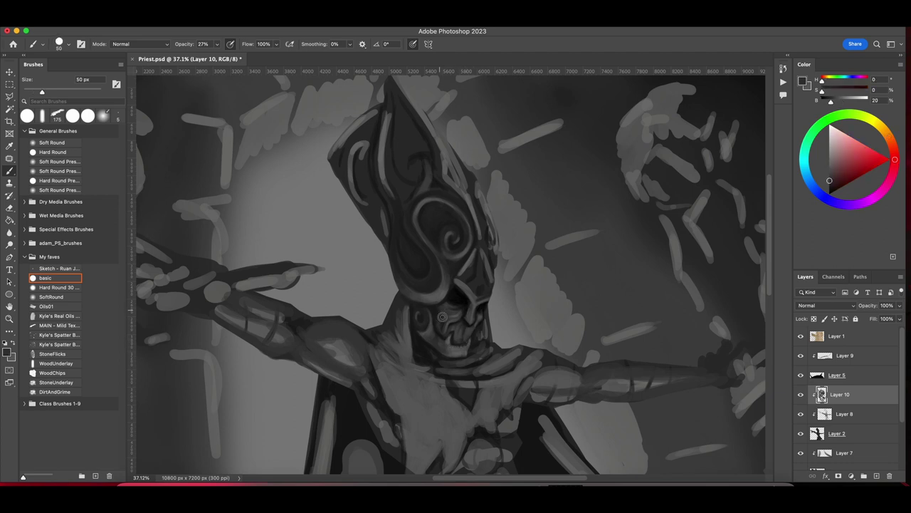
# Shade the headdress's pointed brow plate with sampled dark greys using a 90 px brush.
pyautogui.keyDown('alt'); pyautogui.click(442, 317); pyautogui.keyUp('alt')
pyautogui.press(']')
pyautogui.press(']')
pyautogui.press(']')
pyautogui.press(']')
pyautogui.press(']')
pyautogui.press(']')
pyautogui.keyDown('alt'); pyautogui.click(464, 276); pyautogui.keyUp('alt')
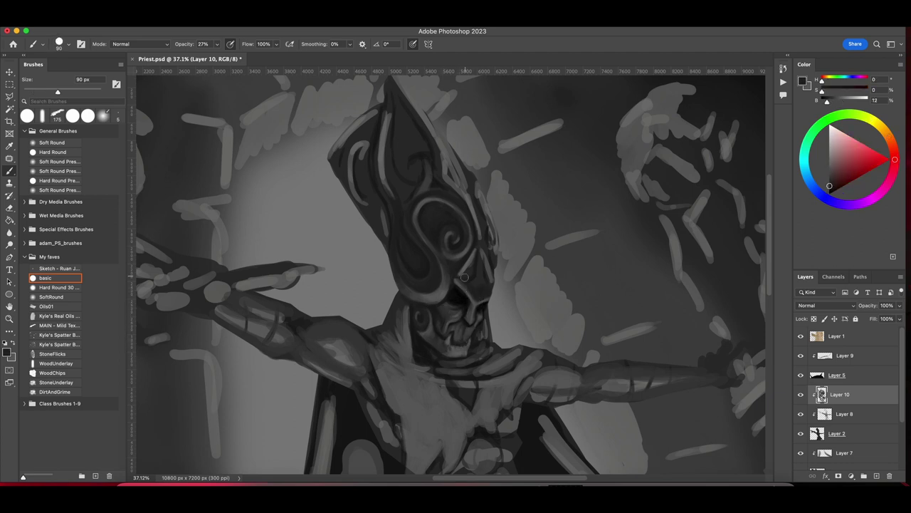
pyautogui.moveTo(467, 291); pyautogui.dragTo(488, 268)
pyautogui.keyDown('alt'); pyautogui.click(481, 235); pyautogui.keyUp('alt')
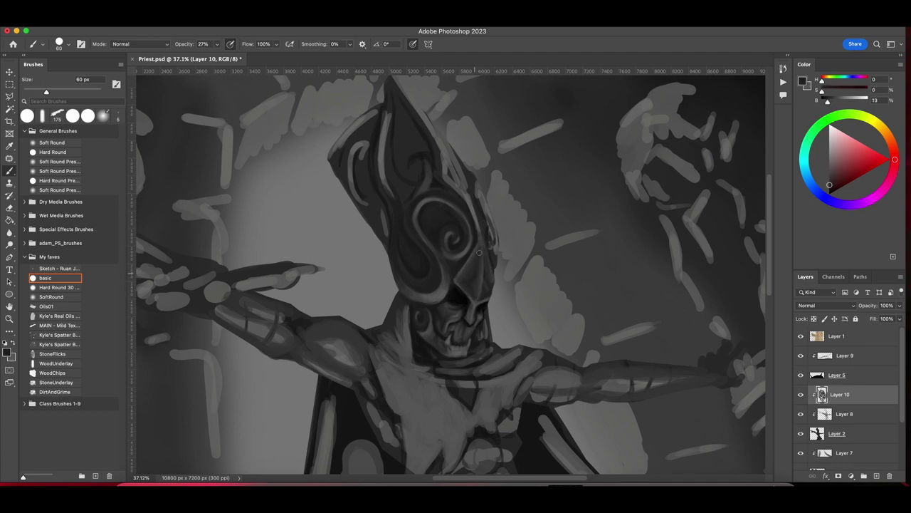
# Paint the headdress's upper curl with a sampled light grey using a 60 px brush.
pyautogui.keyDown('alt'); pyautogui.click(439, 304); pyautogui.keyUp('alt')
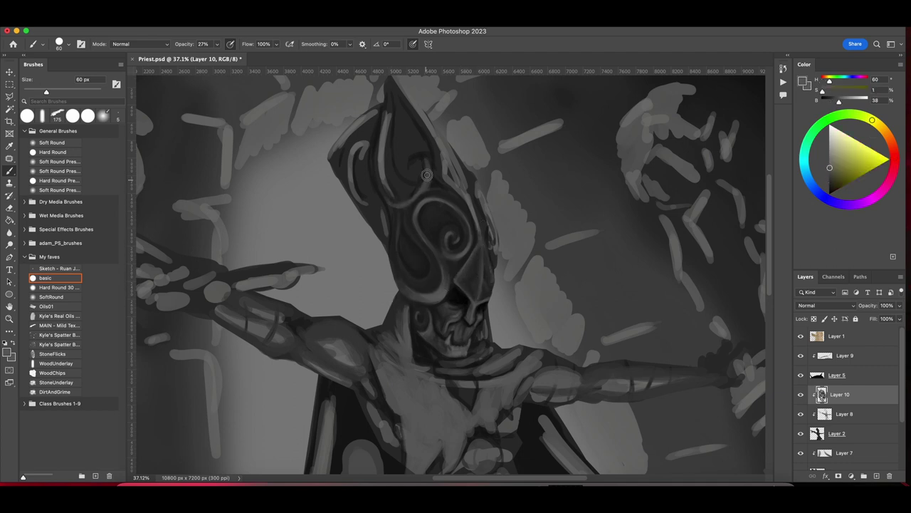
pyautogui.keyDown('alt'); pyautogui.click(415, 204); pyautogui.keyUp('alt')
pyautogui.press('[')
pyautogui.press('[')
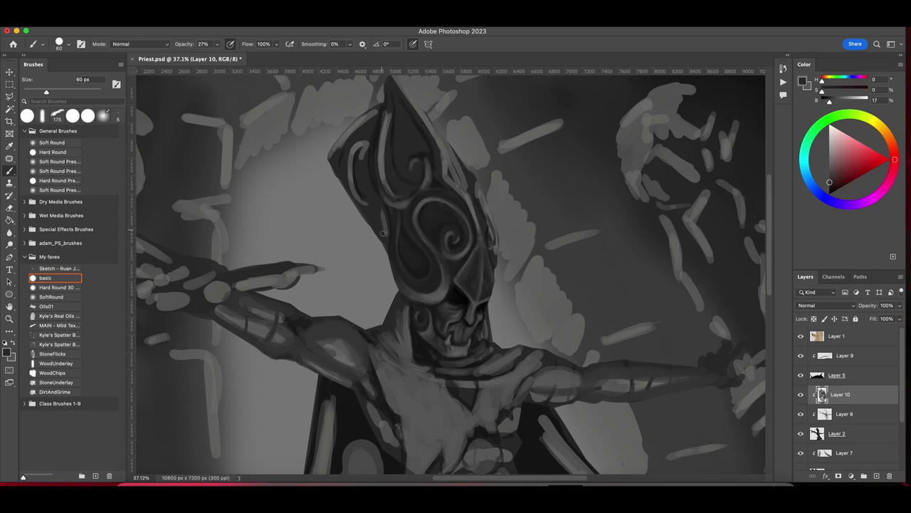
# Sample near-black and darken the headdress's back edge and rear panel with a 40 px brush.
pyautogui.keyDown('alt'); pyautogui.click(420, 269); pyautogui.keyUp('alt')
pyautogui.keyDown('alt'); pyautogui.click(464, 292); pyautogui.keyUp('alt')
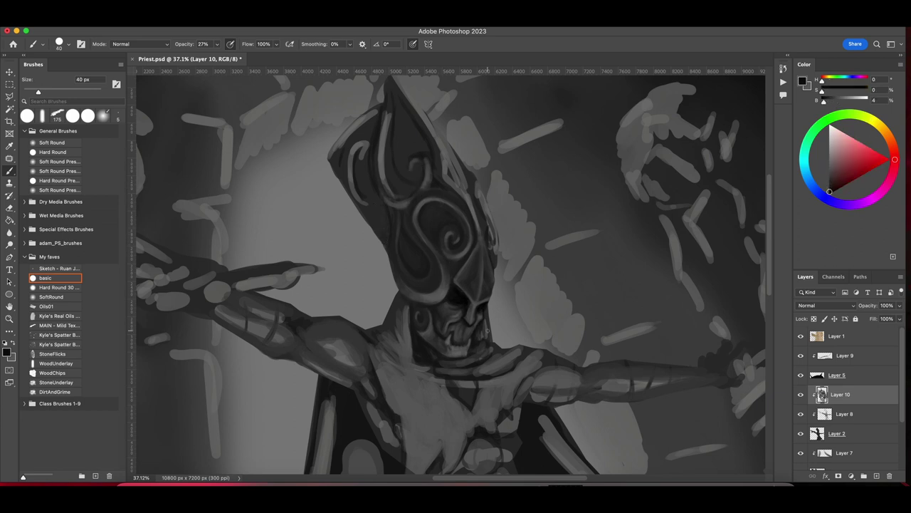
pyautogui.moveTo(385, 244); pyautogui.dragTo(390, 228)
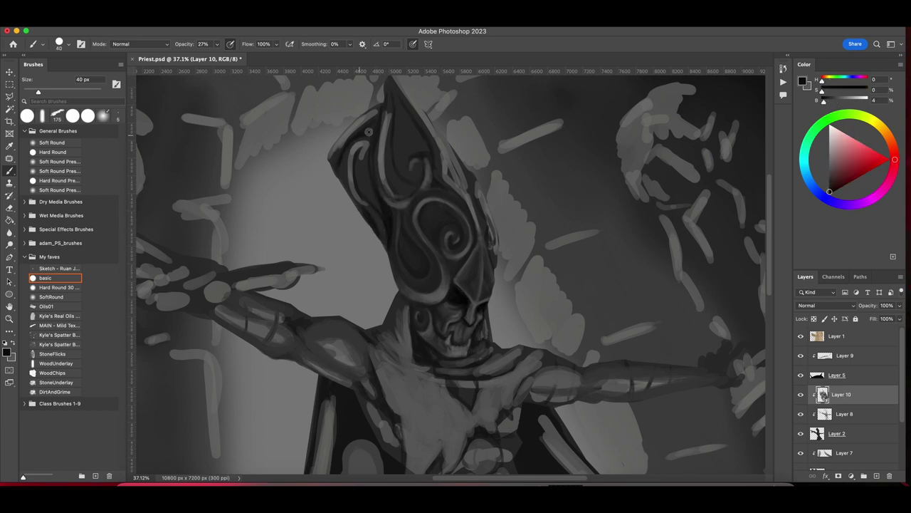
pyautogui.moveTo(355, 175)
pyautogui.mouseDown()
pyautogui.moveTo(389, 226)
pyautogui.moveTo(381, 170)
pyautogui.mouseUp()
# Shape the curl on the headdress's rear panel with sampled dark grey using a 70 px brush.
pyautogui.press(']')
pyautogui.press(']')
pyautogui.press(']')
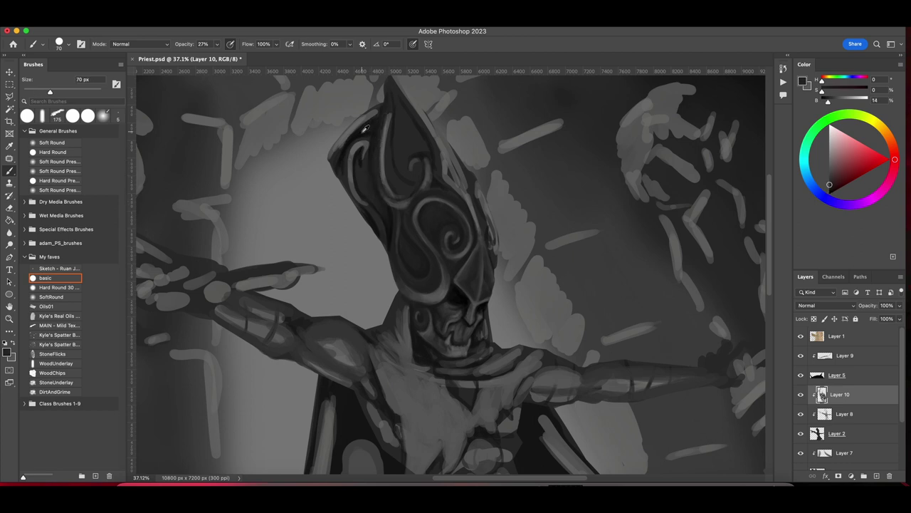
pyautogui.moveTo(356, 139)
pyautogui.mouseDown()
pyautogui.moveTo(360, 174)
pyautogui.moveTo(332, 249)
pyautogui.mouseUp()
# Tidy the headdress's back silhouette on Layer 2 with a 50 px brush at 100% opacity and switch to the eraser.
pyautogui.click(837, 433)
pyautogui.press('0')
pyautogui.press('[')
pyautogui.press('[')
pyautogui.press('e')
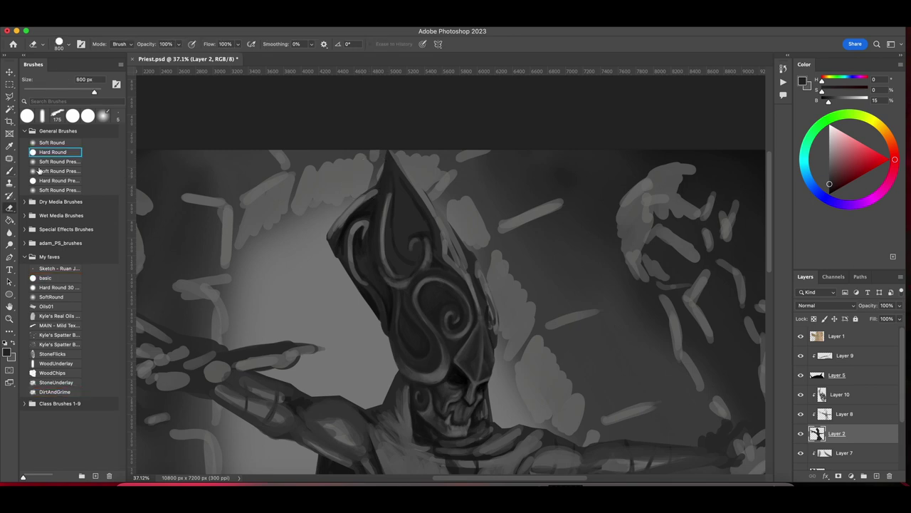
# Return to Layer 10 and sample near-black near the headdress's tip for a 50 px brush at 41% opacity.
pyautogui.click(840, 393)
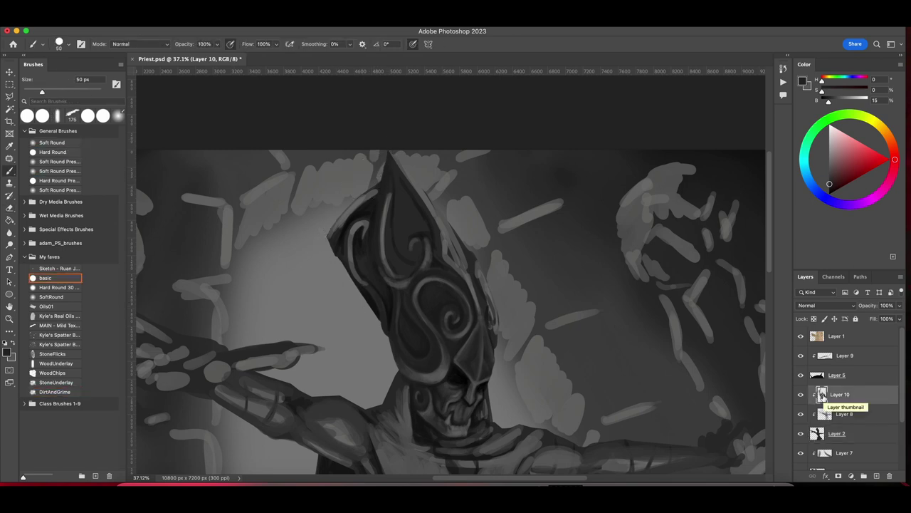
pyautogui.press('b')
pyautogui.press('4')
pyautogui.press('1')
pyautogui.keyDown('alt'); pyautogui.click(382, 200); pyautogui.keyUp('alt')
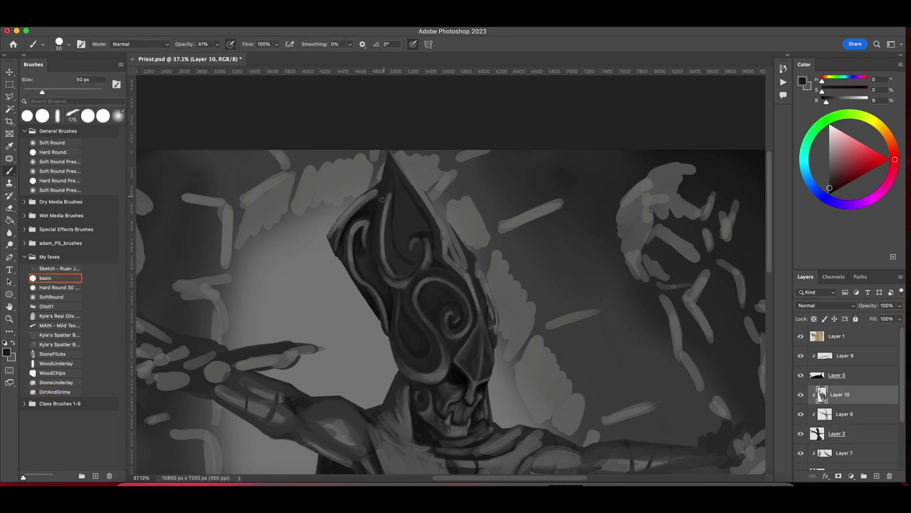
# Softly darken the headdress's upper pointed panel with a 175 px brush at 13% opacity.
pyautogui.press(']')
pyautogui.press(']')
pyautogui.press(']')
pyautogui.press(']')
pyautogui.press(']')
pyautogui.press('1')
pyautogui.press('3')
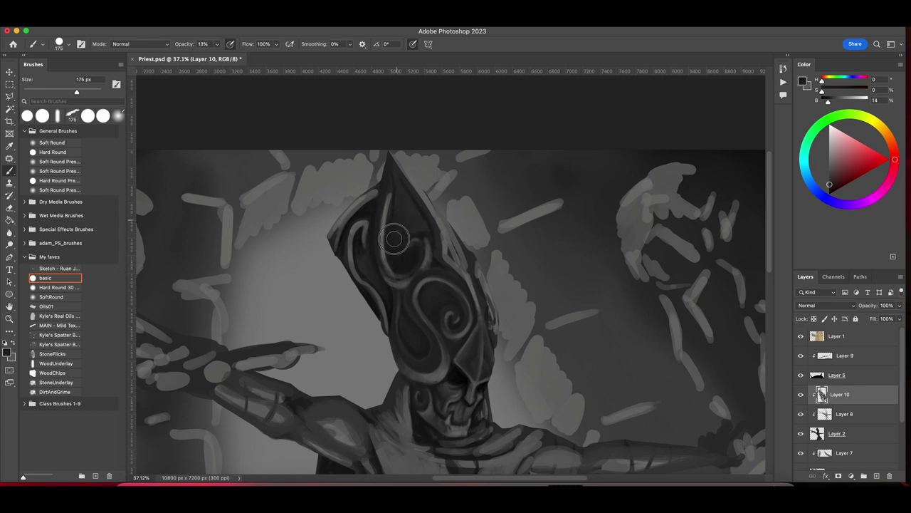
pyautogui.keyDown('alt'); pyautogui.click(405, 253); pyautogui.keyUp('alt')
# Define the edges around the upper panel's curl with sampled near-black using a 50 px brush at 37% opacity.
pyautogui.keyDown('alt'); pyautogui.click(423, 353); pyautogui.keyUp('alt')
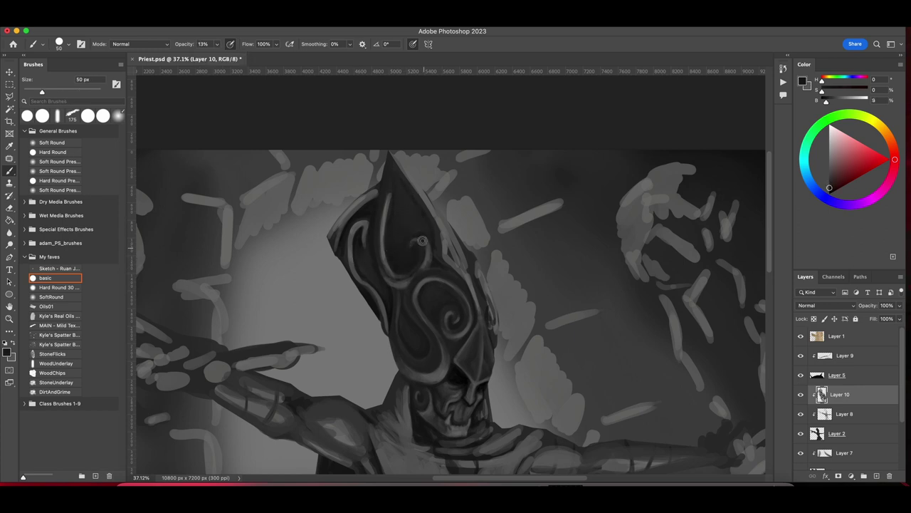
pyautogui.keyDown('alt'); pyautogui.click(384, 276); pyautogui.keyUp('alt')
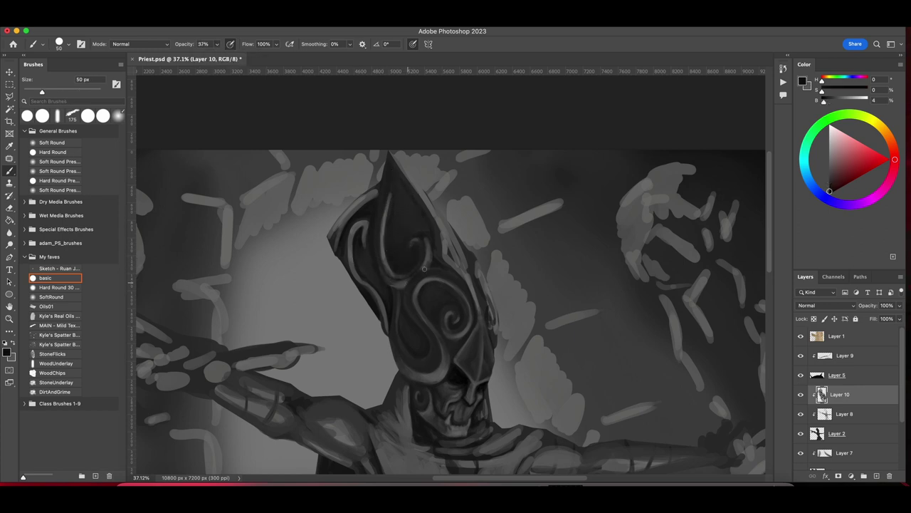
pyautogui.press(']')
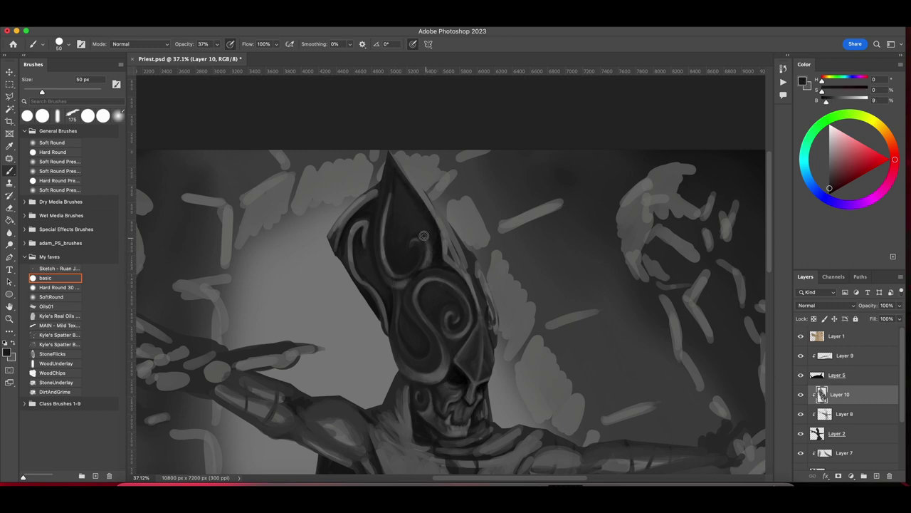
# Blend a lighter grey into the middle of the headdress's upper panel with a 100 px brush.
pyautogui.keyDown('alt'); pyautogui.click(410, 221); pyautogui.keyUp('alt')
pyautogui.press(']')
pyautogui.press(']')
pyautogui.press(']')
pyautogui.press(']')
pyautogui.keyDown('alt'); pyautogui.click(405, 230); pyautogui.keyUp('alt')
# Shade between the upper panel and the rear curl of the headdress with sampled dark greys using a 70 px brush.
pyautogui.press('[')
pyautogui.press('[')
pyautogui.press('[')
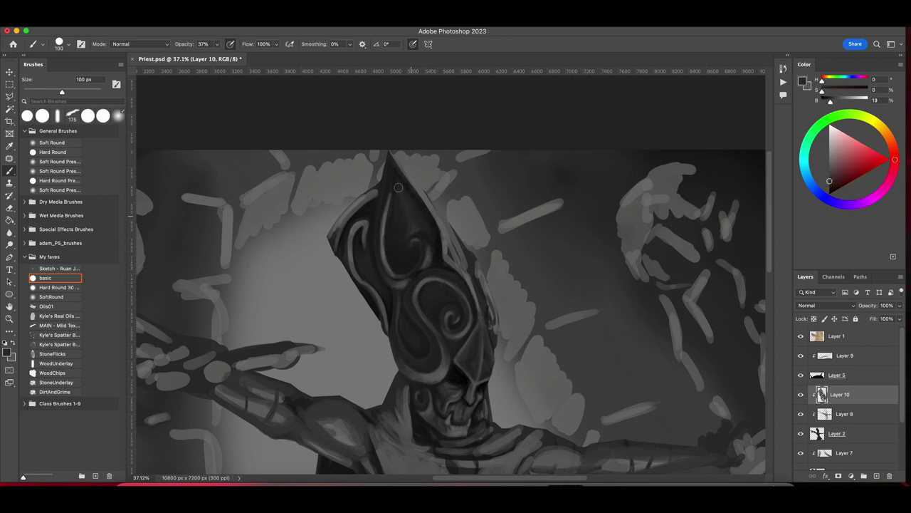
pyautogui.keyDown('alt'); pyautogui.click(391, 281); pyautogui.keyUp('alt')
pyautogui.keyDown('alt'); pyautogui.click(385, 267); pyautogui.keyUp('alt')
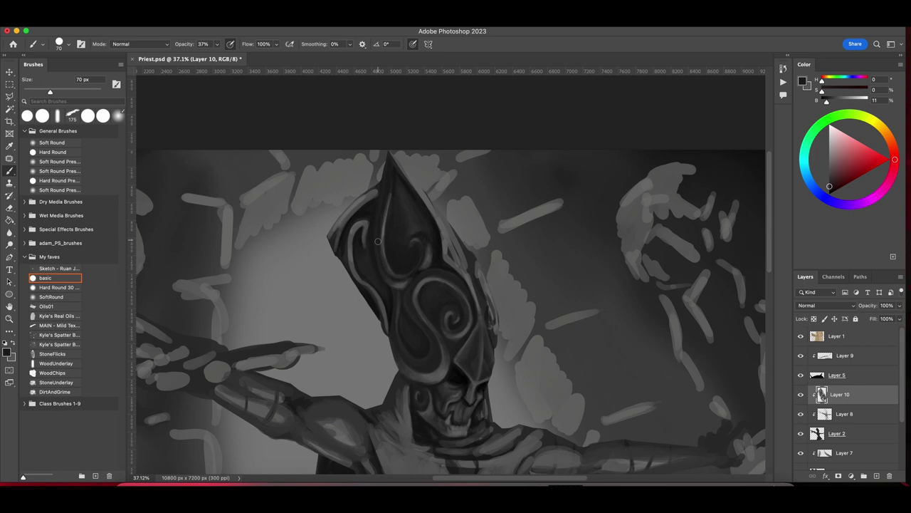
# Shade the headdress's pointed brow ornament with sampled near-black and mid grey using a 45 px brush.
pyautogui.keyDown('alt'); pyautogui.click(455, 285); pyautogui.keyUp('alt')
pyautogui.keyDown('alt'); pyautogui.click(471, 361); pyautogui.keyUp('alt')
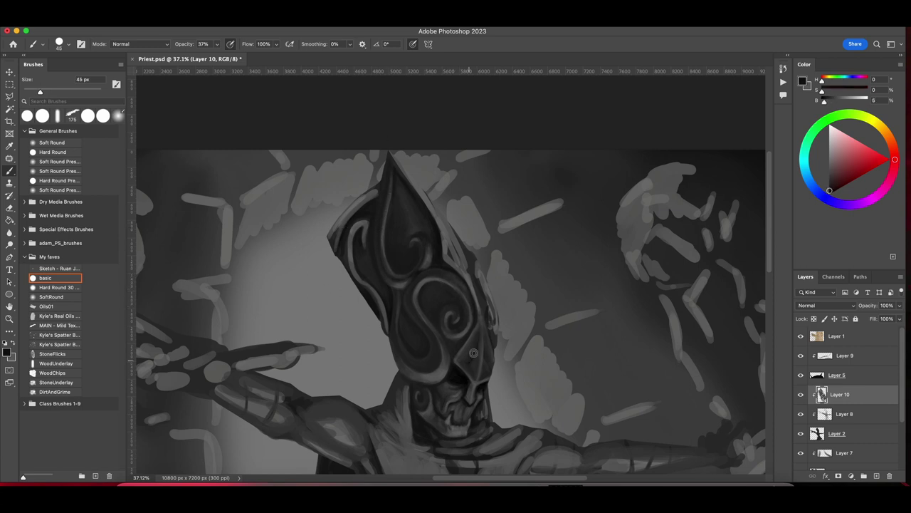
pyautogui.keyDown('alt'); pyautogui.click(484, 332); pyautogui.keyUp('alt')
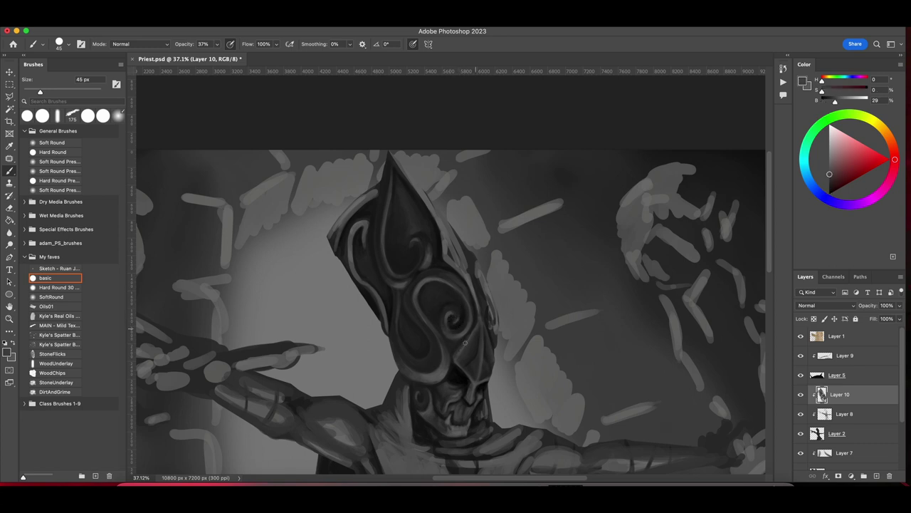
pyautogui.keyDown('alt'); pyautogui.click(472, 371); pyautogui.keyUp('alt')
# Blend a sampled dark grey along the upper rim of the headdress's rear panel with an 80 px brush.
pyautogui.keyDown('alt'); pyautogui.click(364, 207); pyautogui.keyUp('alt')
pyautogui.press(']')
pyautogui.press(']')
pyautogui.press(']')
pyautogui.press(']')
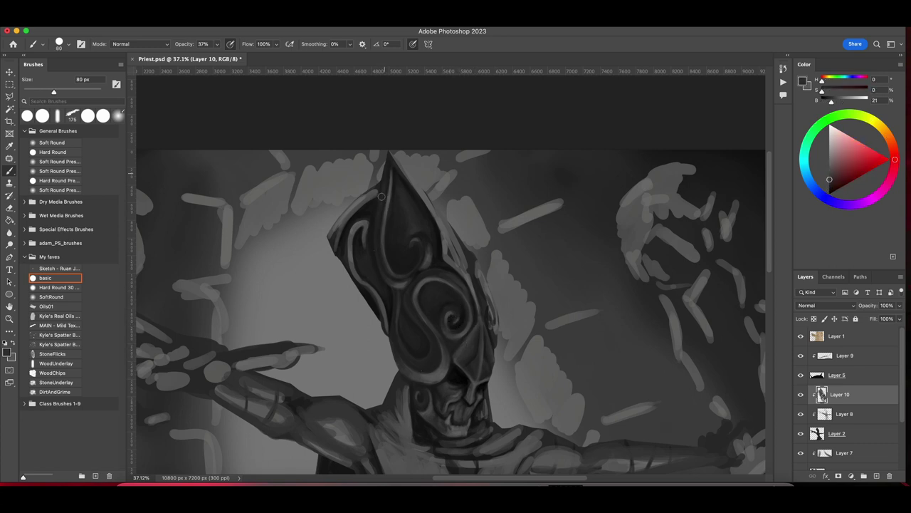
# Refine the lower back edge of the headdress with sampled near-black and dark grey using a 40 px brush.
pyautogui.press('[')
pyautogui.press('[')
pyautogui.press('[')
pyautogui.press('[')
pyautogui.keyDown('alt'); pyautogui.click(441, 284); pyautogui.keyUp('alt')
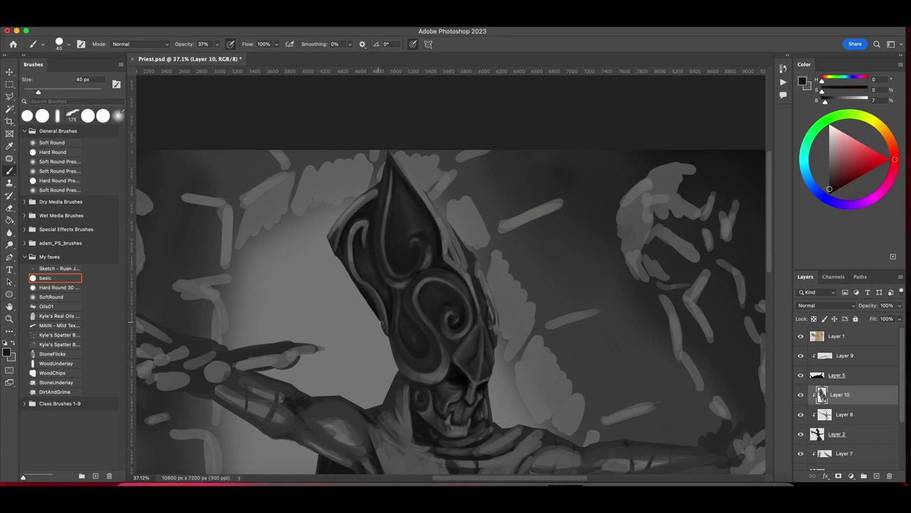
pyautogui.keyDown('alt'); pyautogui.click(353, 271); pyautogui.keyUp('alt')
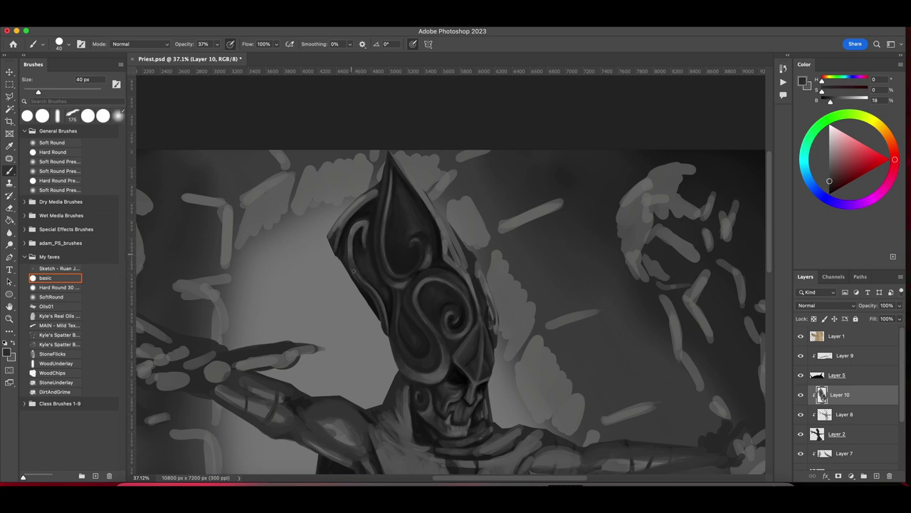
# Darken the rear panel's outer rim and touch up the front swirl with sampled dark tones using 80 and 50 px brushes.
pyautogui.keyDown('alt'); pyautogui.click(350, 229); pyautogui.keyUp('alt')
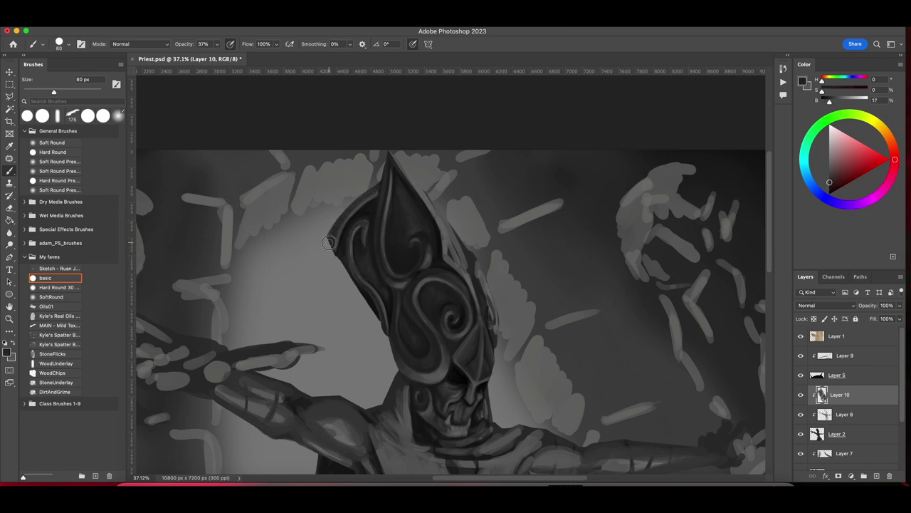
pyautogui.press(']')
pyautogui.keyDown('alt'); pyautogui.click(375, 190); pyautogui.keyUp('alt')
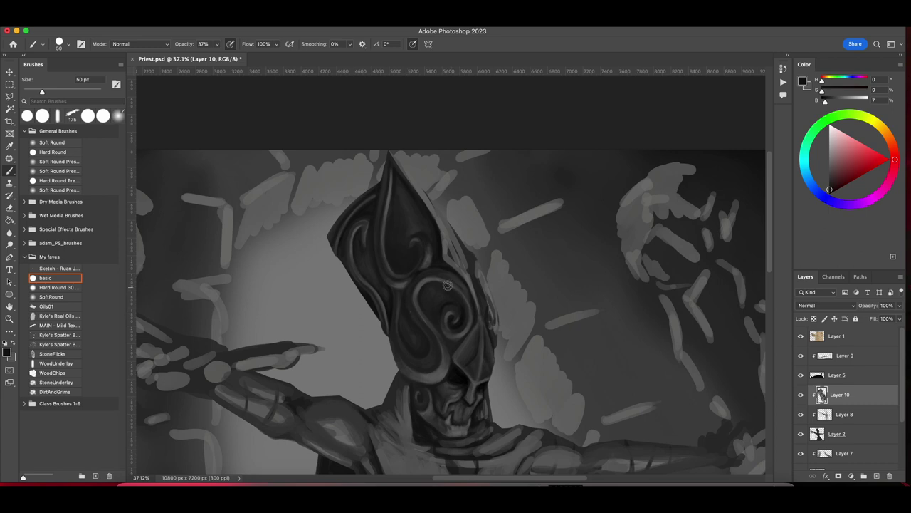
pyautogui.keyDown('alt'); pyautogui.click(467, 311); pyautogui.keyUp('alt')
# Paint sampled dark grey down the headdress's front edge from the tip with a larger brush at 59% opacity.
pyautogui.keyDown('alt'); pyautogui.click(348, 217); pyautogui.keyUp('alt')
pyautogui.press('5')
pyautogui.press('9')
pyautogui.press(']')
pyautogui.press(']')
pyautogui.press(']')
pyautogui.press(']')
pyautogui.press(']')
pyautogui.moveTo(398, 167); pyautogui.dragTo(462, 271)
pyautogui.moveTo(445, 238); pyautogui.dragTo(466, 275)
# Brush a sampled lighter grey along the headdress's front edge up to the tip with an 80 px brush.
pyautogui.keyDown('alt'); pyautogui.click(422, 183); pyautogui.keyUp('alt')
pyautogui.press('[')
pyautogui.press('[')
pyautogui.moveTo(477, 331)
pyautogui.mouseDown()
pyautogui.moveTo(470, 275)
pyautogui.moveTo(436, 217)
pyautogui.mouseUp()
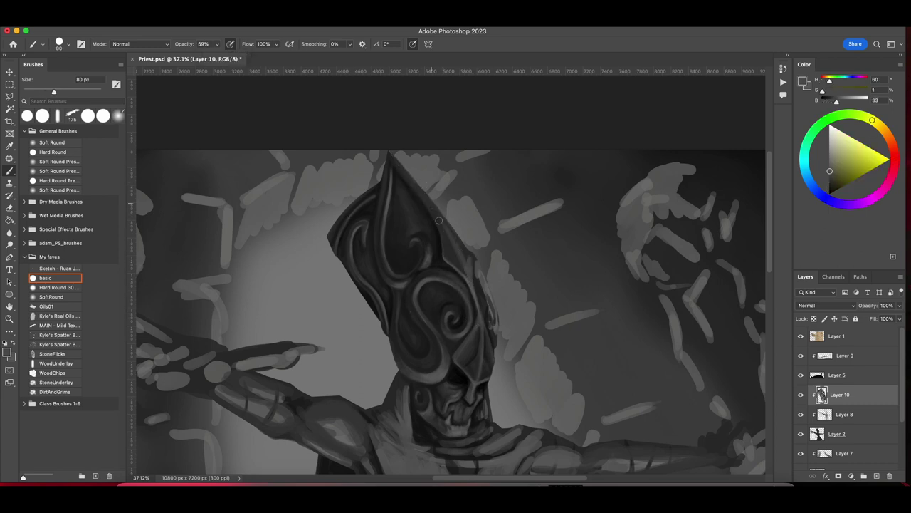
pyautogui.moveTo(395, 159)
pyautogui.mouseDown()
pyautogui.moveTo(470, 276)
pyautogui.moveTo(441, 213)
pyautogui.moveTo(387, 138)
pyautogui.mouseUp()
# Blend the headdress's front band above the swirl with sampled dark greys using a 70 px brush.
pyautogui.keyDown('alt'); pyautogui.click(447, 243); pyautogui.keyUp('alt')
pyautogui.keyDown('alt'); pyautogui.click(458, 266); pyautogui.keyUp('alt')
pyautogui.keyDown('alt'); pyautogui.click(433, 372); pyautogui.keyUp('alt')
pyautogui.moveTo(477, 306); pyautogui.dragTo(456, 242)
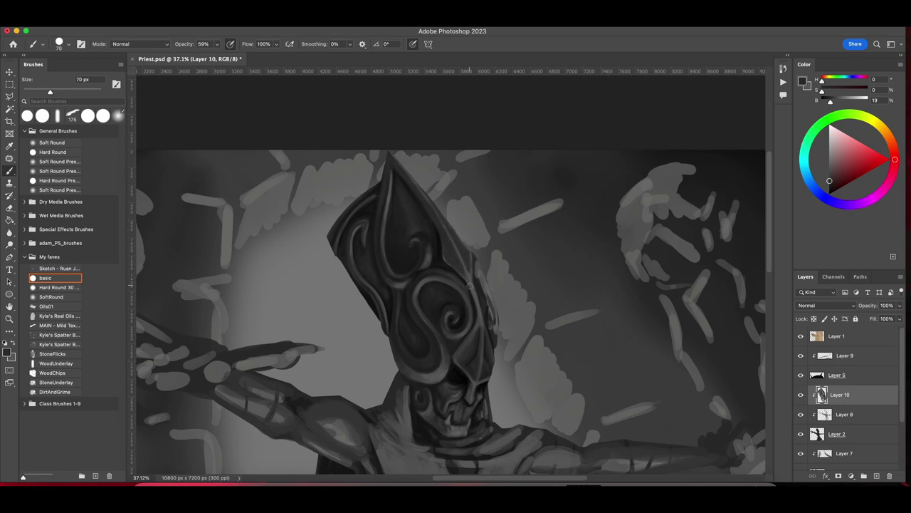
# Define the side ornament along the headdress's front edge with sampled near-black and light grey using a 40 px brush.
pyautogui.keyDown('alt'); pyautogui.click(427, 212); pyautogui.keyUp('alt')
pyautogui.press('[')
pyautogui.press('[')
pyautogui.press('[')
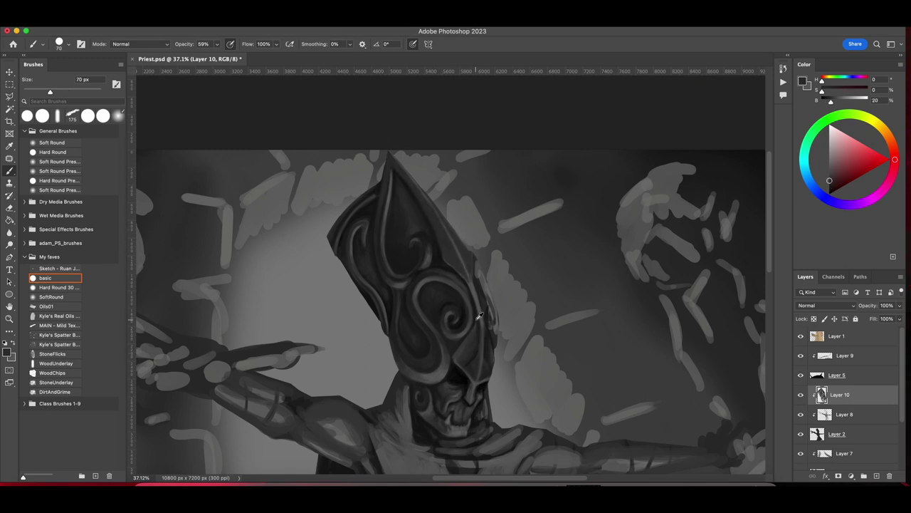
pyautogui.keyDown('alt'); pyautogui.click(479, 313); pyautogui.keyUp('alt')
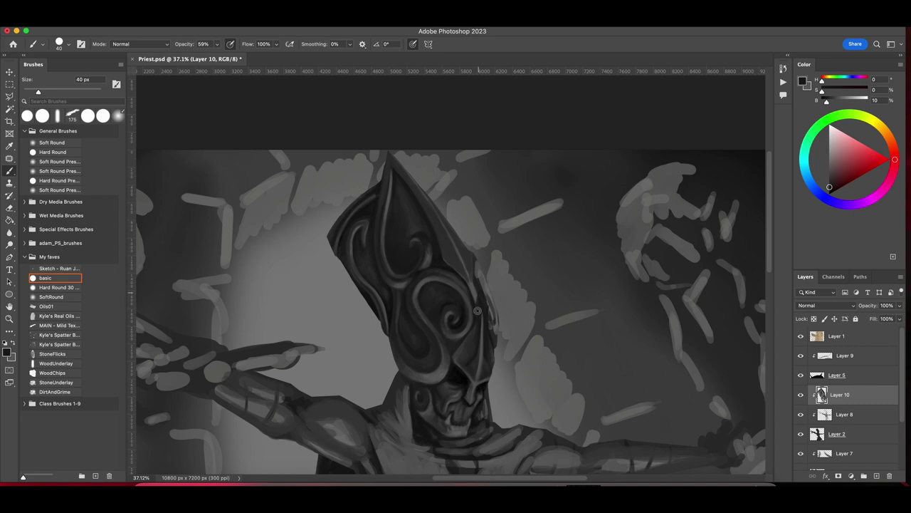
pyautogui.keyDown('alt'); pyautogui.click(490, 284); pyautogui.keyUp('alt')
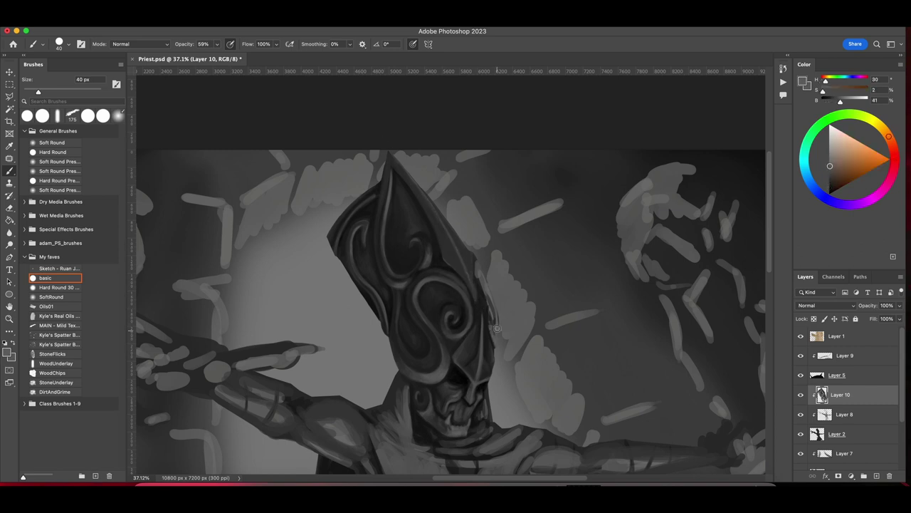
pyautogui.keyDown('alt'); pyautogui.click(477, 309); pyautogui.keyUp('alt')
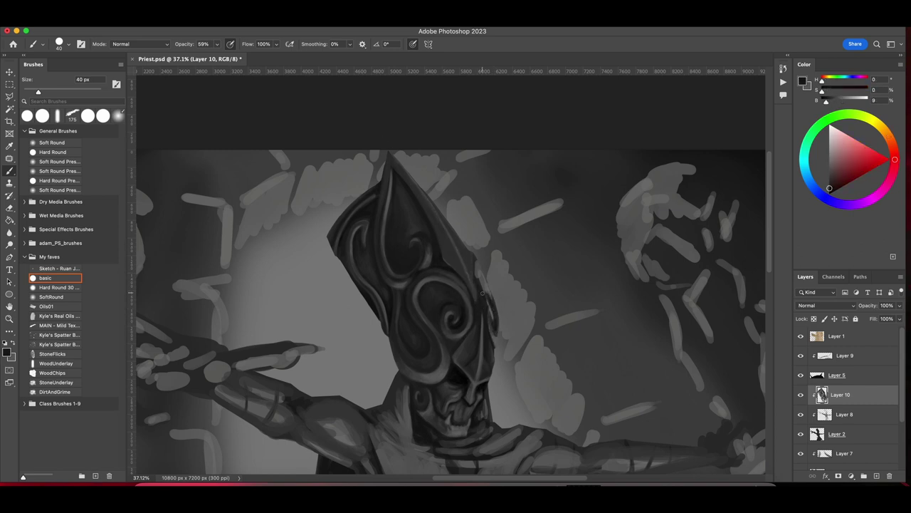
# Refine the front ornament and the rim above the swirl with sampled greys using a 45 px brush.
pyautogui.keyDown('alt'); pyautogui.click(487, 306); pyautogui.keyUp('alt')
pyautogui.press('[')
pyautogui.press('[')
pyautogui.press('[')
pyautogui.keyDown('alt'); pyautogui.click(416, 304); pyautogui.keyUp('alt')
pyautogui.keyDown('alt'); pyautogui.click(458, 337); pyautogui.keyUp('alt')
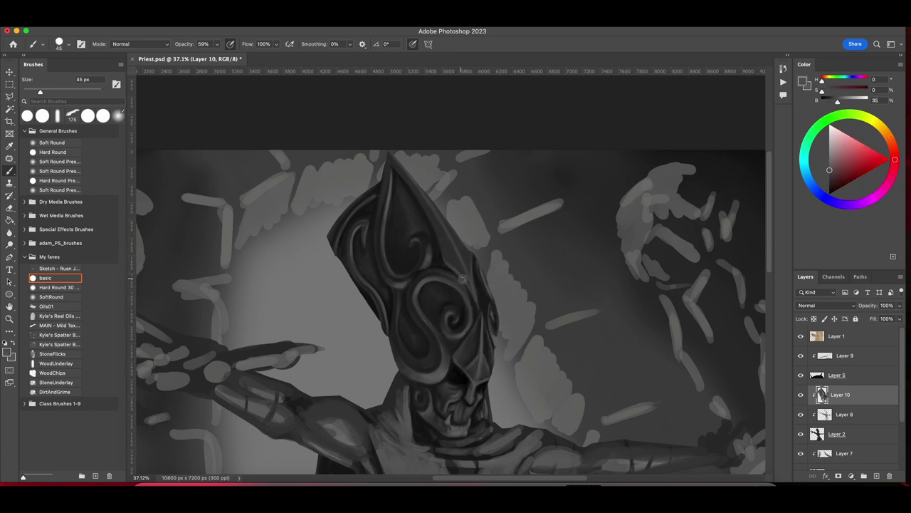
pyautogui.keyDown('alt'); pyautogui.click(447, 261); pyautogui.keyUp('alt')
# Shade the neck and jaw with sampled near-black using an 80 px brush and add light grey accents at 30 px.
pyautogui.scroll(-3, 417, 187)
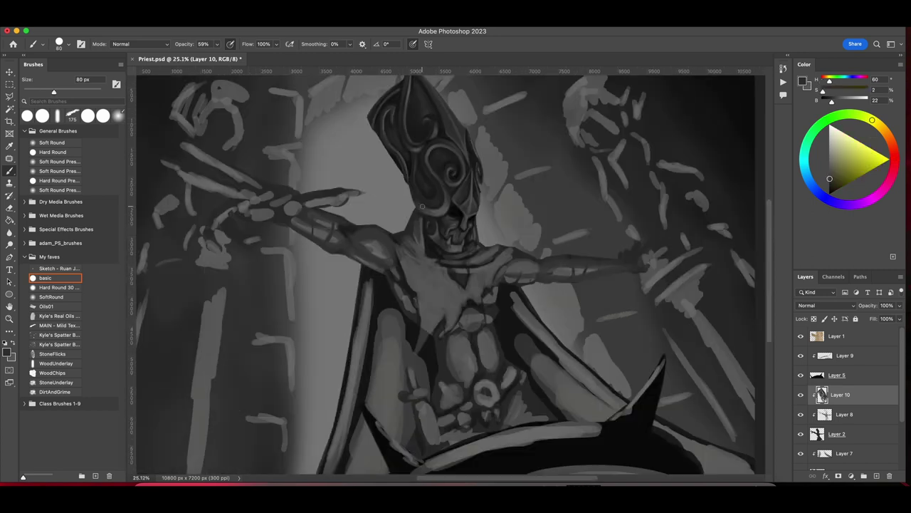
pyautogui.keyDown('alt'); pyautogui.click(412, 213); pyautogui.keyUp('alt')
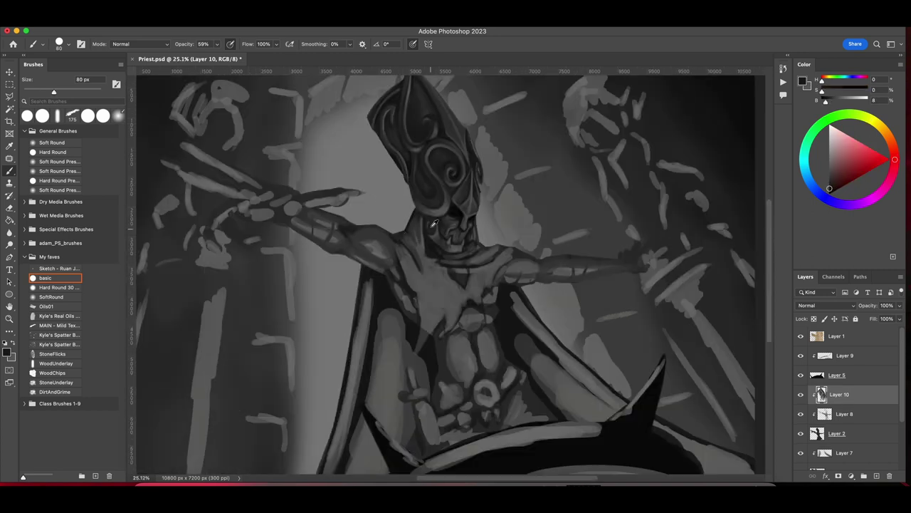
pyautogui.keyDown('alt'); pyautogui.click(442, 253); pyautogui.keyUp('alt')
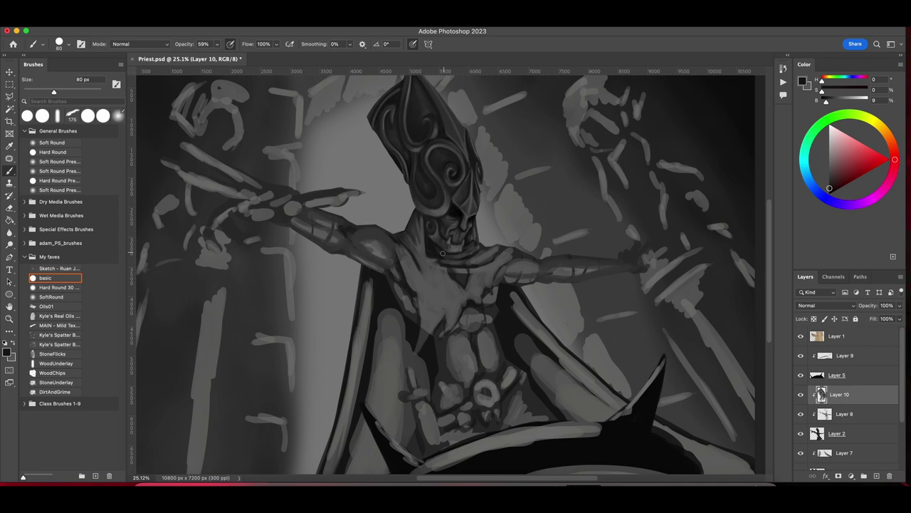
pyautogui.keyDown('alt'); pyautogui.click(475, 231); pyautogui.keyUp('alt')
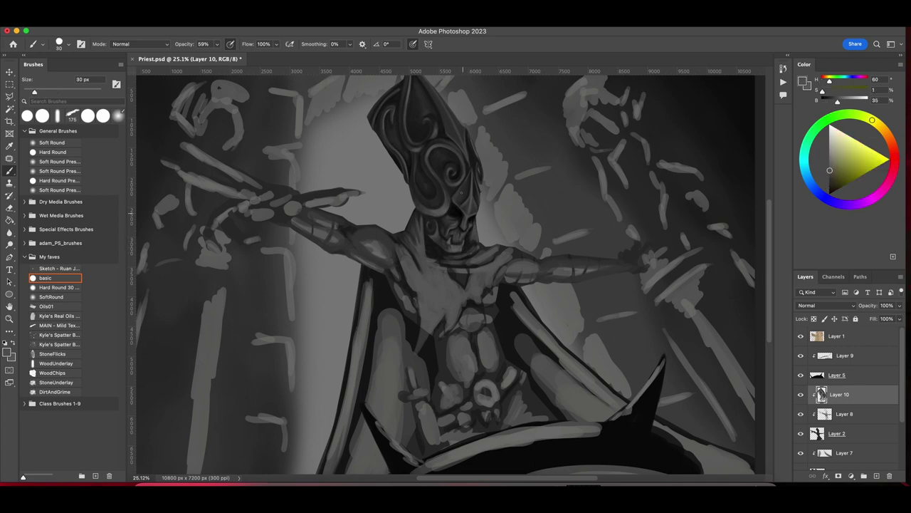
# Block in near-black shadows on the scarf beside the neck and below the chin with a 150 px brush.
pyautogui.keyDown('alt'); pyautogui.click(463, 210); pyautogui.keyUp('alt')
pyautogui.press(']')
pyautogui.press(']')
pyautogui.press(']')
pyautogui.press(']')
pyautogui.press(']')
pyautogui.moveTo(413, 249)
pyautogui.mouseDown()
pyautogui.moveTo(473, 275)
pyautogui.moveTo(465, 279)
pyautogui.moveTo(459, 261)
pyautogui.moveTo(479, 247)
pyautogui.moveTo(477, 263)
pyautogui.moveTo(429, 280)
pyautogui.mouseUp()
pyautogui.press('[')
pyautogui.keyDown('alt'); pyautogui.click(456, 258); pyautogui.keyUp('alt')
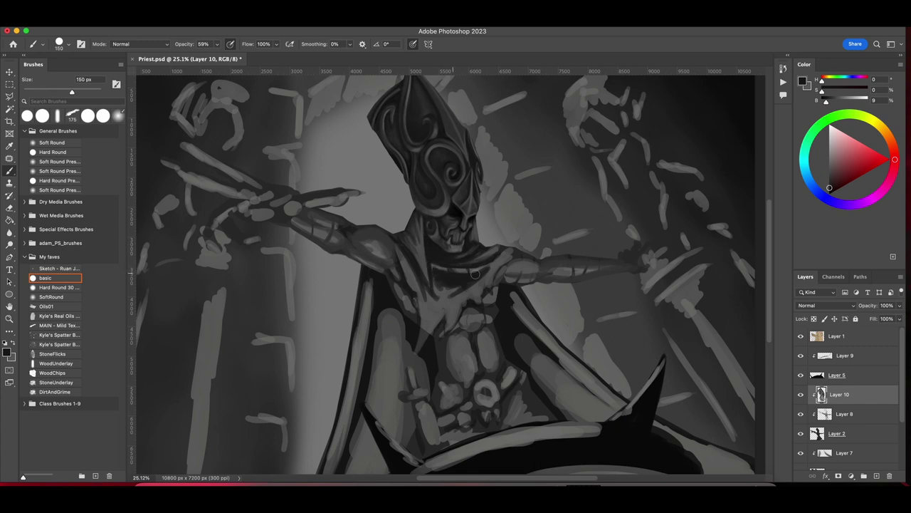
# Paint the scarf's folds across the collar and toward the shoulder with sampled dark greys using 90 and 80 px brushes.
pyautogui.press('[')
pyautogui.press('[')
pyautogui.press('[')
pyautogui.press('[')
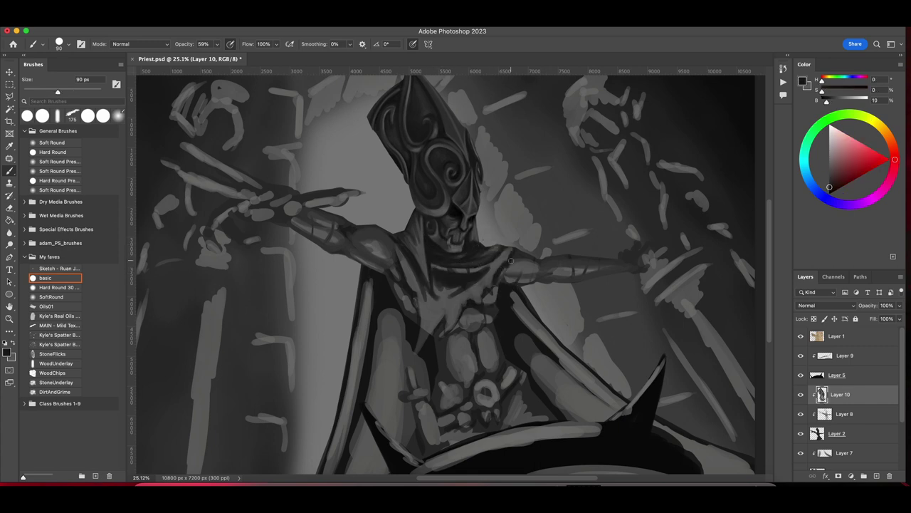
pyautogui.keyDown('alt'); pyautogui.click(436, 266); pyautogui.keyUp('alt')
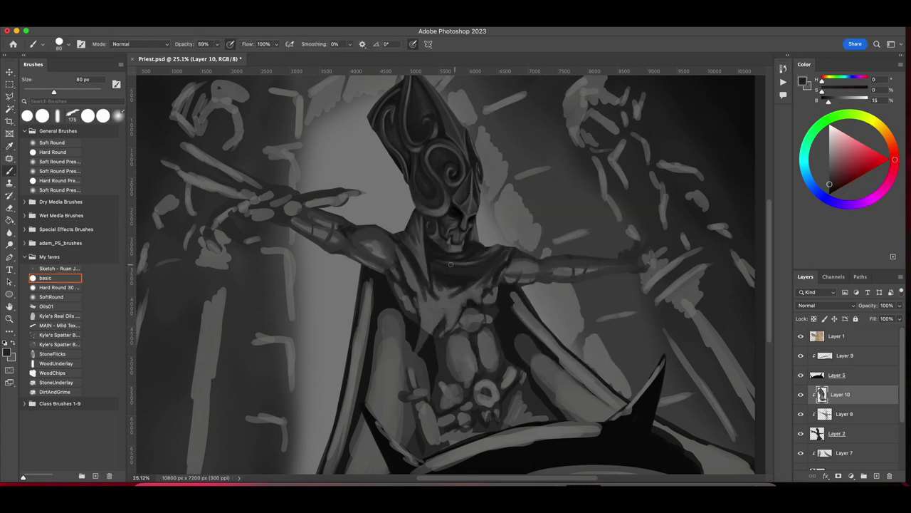
pyautogui.moveTo(467, 250)
pyautogui.mouseDown()
pyautogui.moveTo(459, 274)
pyautogui.moveTo(492, 254)
pyautogui.moveTo(463, 289)
pyautogui.mouseUp()
pyautogui.keyDown('alt'); pyautogui.click(447, 287); pyautogui.keyUp('alt')
# Shape the long folds down the scarf's side with sampled greys using a 125 px brush.
pyautogui.press(']')
pyautogui.press(']')
pyautogui.press(']')
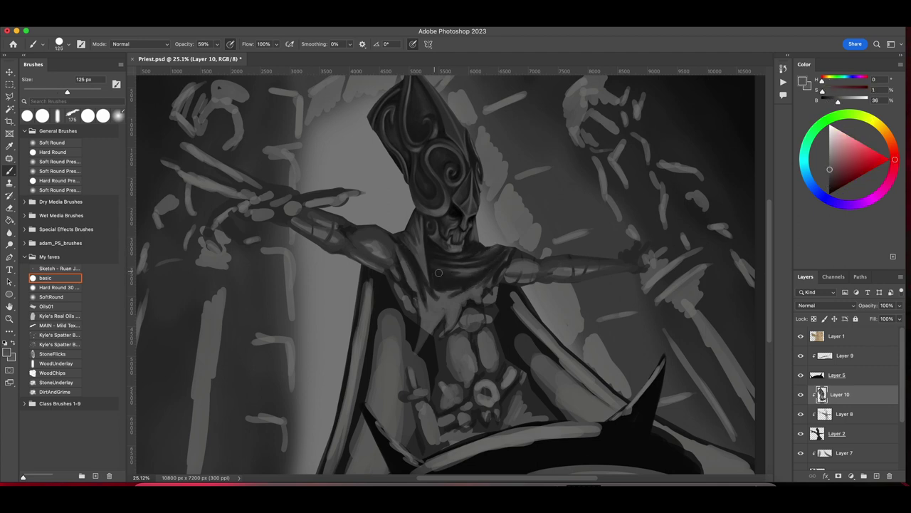
pyautogui.keyDown('alt'); pyautogui.click(420, 299); pyautogui.keyUp('alt')
pyautogui.moveTo(424, 256)
pyautogui.mouseDown()
pyautogui.moveTo(400, 251)
pyautogui.moveTo(409, 306)
pyautogui.mouseUp()
pyautogui.moveTo(399, 245); pyautogui.dragTo(423, 324)
pyautogui.moveTo(416, 284)
pyautogui.mouseDown()
pyautogui.moveTo(470, 296)
pyautogui.moveTo(455, 285)
pyautogui.mouseUp()
pyautogui.keyDown('alt'); pyautogui.click(439, 277); pyautogui.keyUp('alt')
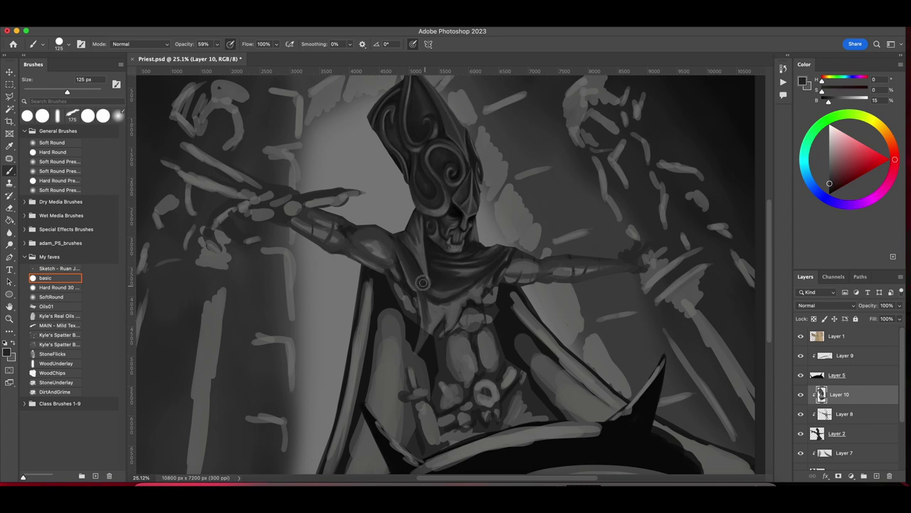
# Extend the scarf's fabric over the chest down to a pointed tip with broad sampled grey strokes.
pyautogui.moveTo(442, 328); pyautogui.dragTo(484, 281)
pyautogui.keyDown('alt'); pyautogui.click(434, 307); pyautogui.keyUp('alt')
pyautogui.press(']')
pyautogui.press(']')
pyautogui.press(']')
pyautogui.moveTo(427, 342); pyautogui.dragTo(498, 260)
# Highlight the scarf's folds with a sampled lighter grey using a 90 px brush.
pyautogui.keyDown('alt'); pyautogui.click(498, 261); pyautogui.keyUp('alt')
pyautogui.press('[')
pyautogui.press('[')
pyautogui.press('[')
pyautogui.press('[')
pyautogui.press('[')
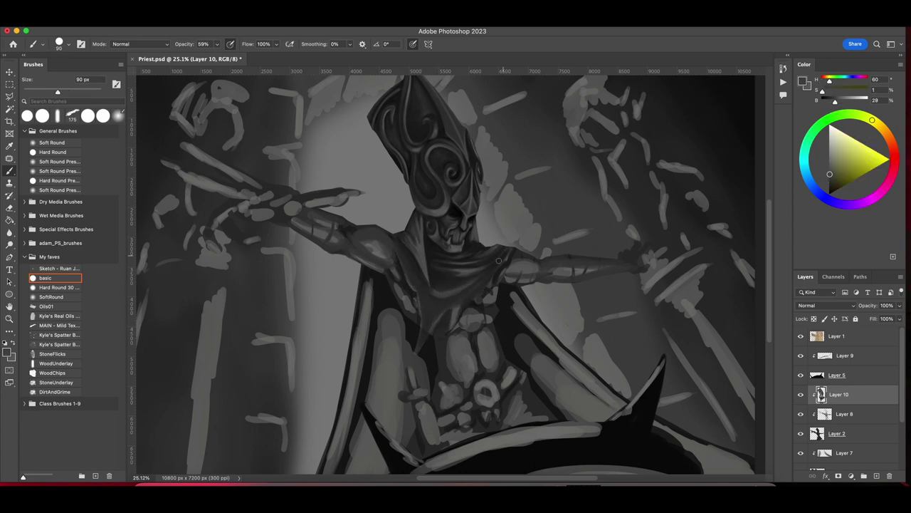
pyautogui.hotkey('alt', '[')
pyautogui.hotkey('alt', '[')
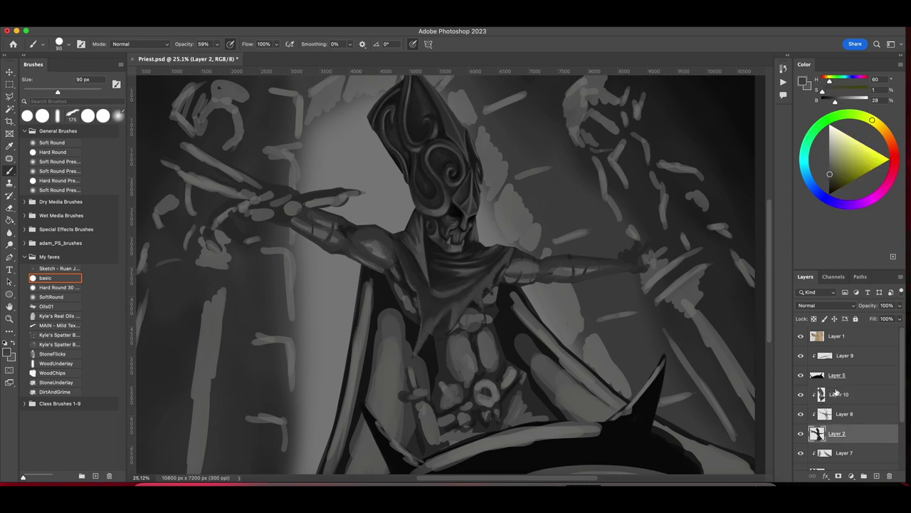
pyautogui.hotkey('alt', ']')
pyautogui.hotkey('alt', ']')
# Blend the scarf's lower front with sampled grey at 150 px and deepen its folds with near-black at 90 px.
pyautogui.keyDown('alt'); pyautogui.click(437, 310); pyautogui.keyUp('alt')
pyautogui.keyDown('alt'); pyautogui.click(418, 297); pyautogui.keyUp('alt')
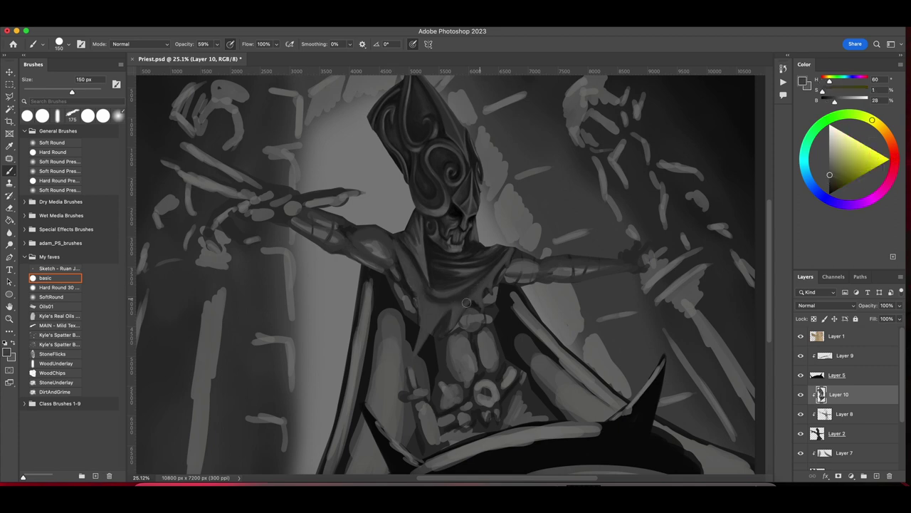
pyautogui.keyDown('alt'); pyautogui.click(466, 300); pyautogui.keyUp('alt')
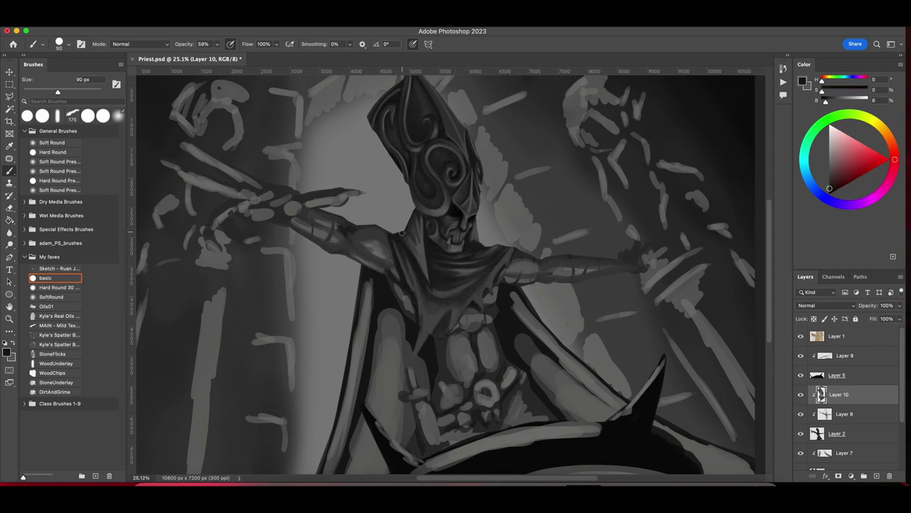
pyautogui.keyDown('alt'); pyautogui.click(423, 330); pyautogui.keyUp('alt')
# Darken the side of the chest next to the scarf with sampled near-black using an 80 px brush.
pyautogui.keyDown('alt'); pyautogui.click(403, 300); pyautogui.keyUp('alt')
pyautogui.press(']')
pyautogui.press(']')
pyautogui.press(']')
pyautogui.press('[')
pyautogui.press('[')
pyautogui.press('[')
pyautogui.press('[')
pyautogui.keyDown('alt'); pyautogui.click(403, 284); pyautogui.keyUp('alt')
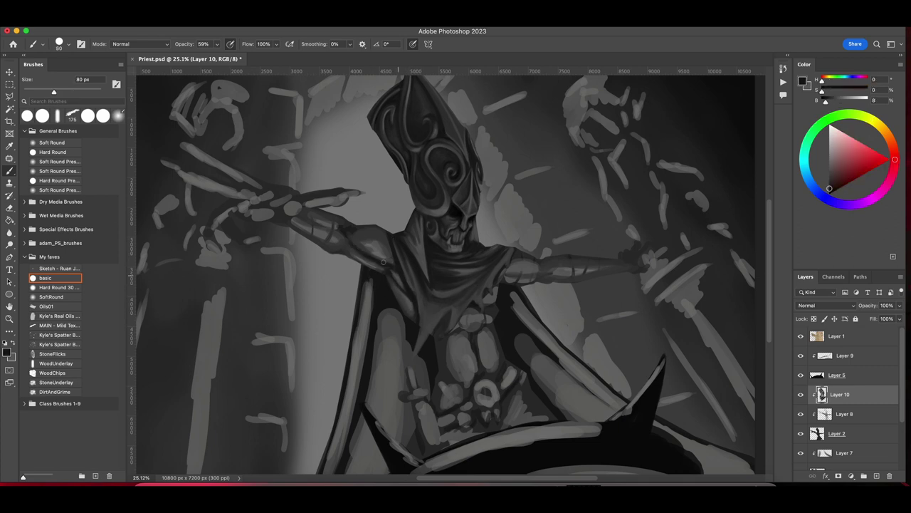
# Model the shoulder and upper arm beside the scarf with sampled dark and light greys using a 125 px brush.
pyautogui.keyDown('alt'); pyautogui.click(383, 264); pyautogui.keyUp('alt')
pyautogui.press(']')
pyautogui.press(']')
pyautogui.press(']')
pyautogui.keyDown('alt'); pyautogui.click(355, 246); pyautogui.keyUp('alt')
pyautogui.keyDown('alt'); pyautogui.click(363, 240); pyautogui.keyUp('alt')
pyautogui.press(']')
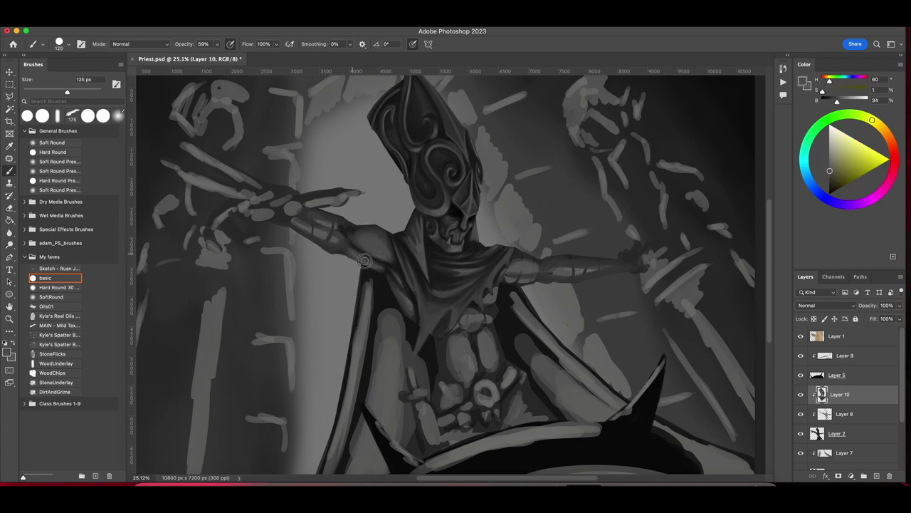
pyautogui.keyDown('alt'); pyautogui.click(373, 264); pyautogui.keyUp('alt')
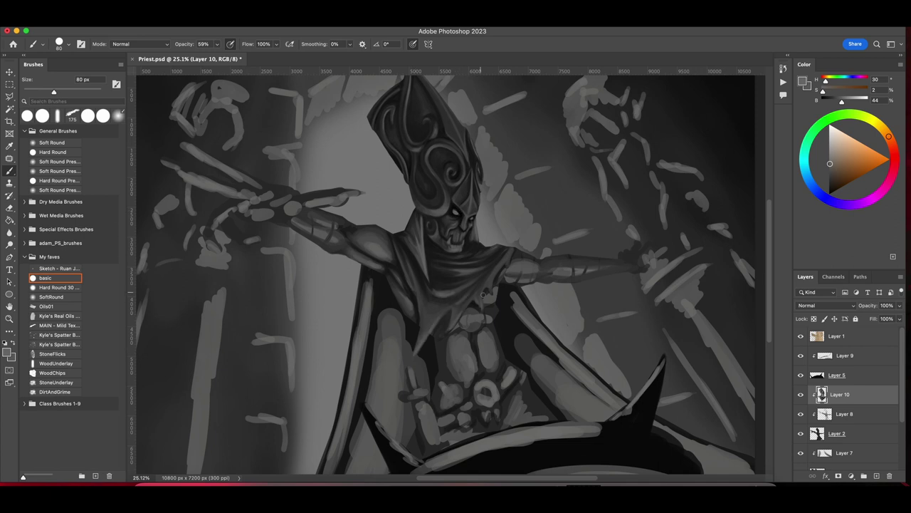
# Paint near-black shadow over the chest beneath the scarf's ragged edge with a 175 px brush.
pyautogui.press(']')
pyautogui.press(']')
pyautogui.press(']')
pyautogui.press(']')
pyautogui.press(']')
pyautogui.keyDown('alt'); pyautogui.click(437, 325); pyautogui.keyUp('alt')
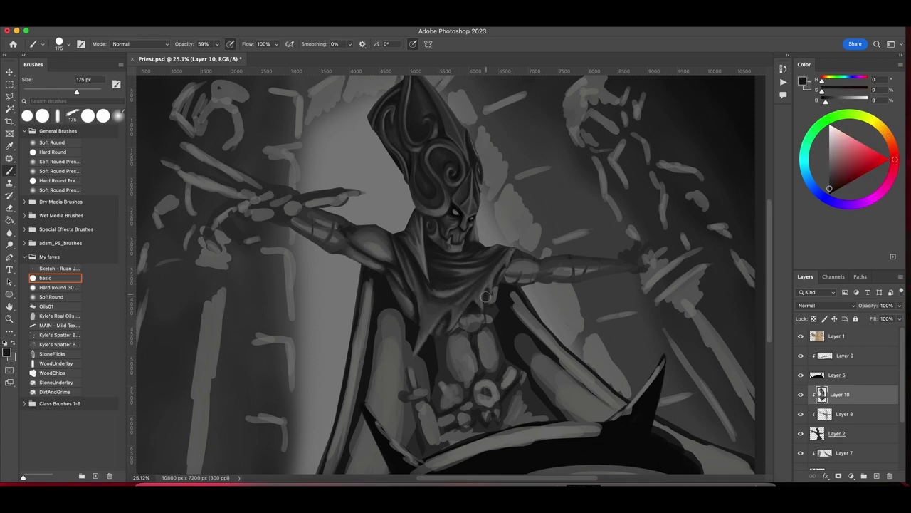
pyautogui.press('[')
# Refine the ribs below the scarf with sampled light grey at 100 px and darken the upper abdomen at 200 px.
pyautogui.keyDown('alt'); pyautogui.click(459, 326); pyautogui.keyUp('alt')
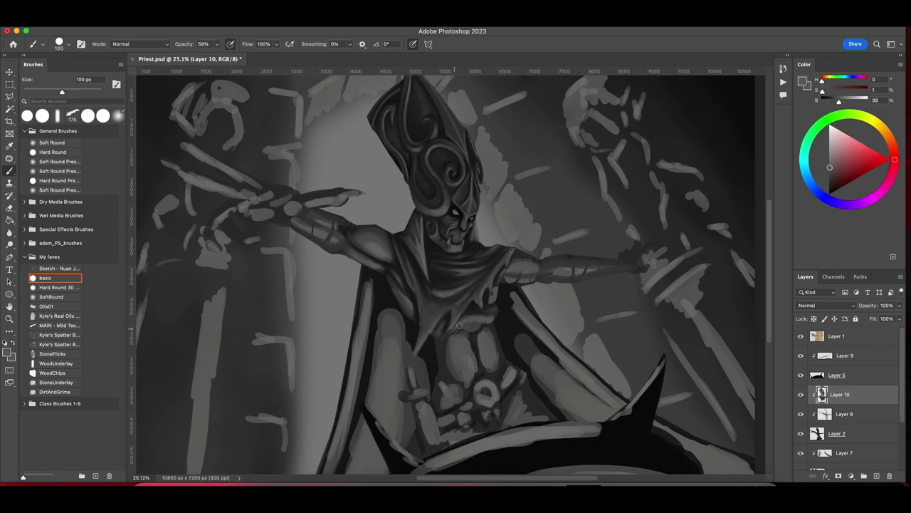
pyautogui.keyDown('alt'); pyautogui.click(491, 295); pyautogui.keyUp('alt')
pyautogui.keyDown('alt'); pyautogui.click(464, 324); pyautogui.keyUp('alt')
pyautogui.press(']')
pyautogui.press(']')
pyautogui.press(']')
pyautogui.press(']')
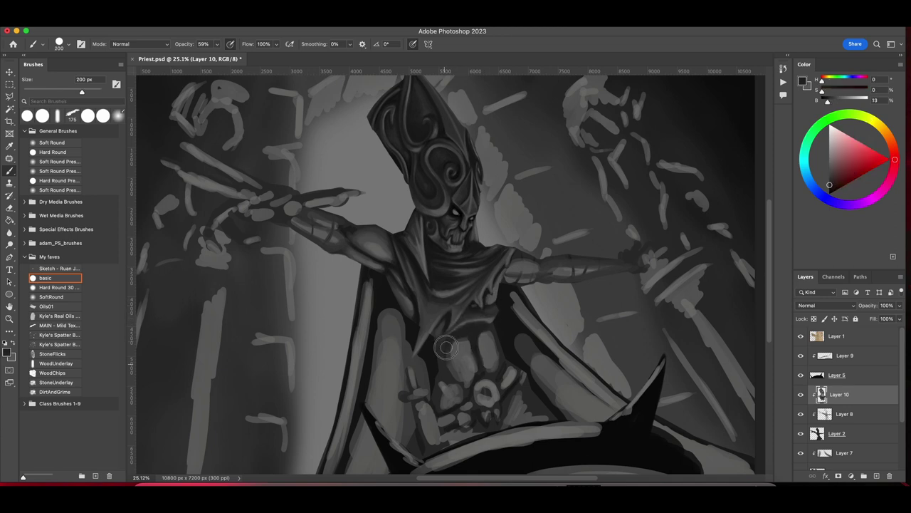
# Define the upper abdominal muscles and the scarf's ragged edge with sampled greys using a 70 px brush.
pyautogui.press('[')
pyautogui.press('[')
pyautogui.press('[')
pyautogui.press('[')
pyautogui.press('[')
pyautogui.press('[')
pyautogui.press('[')
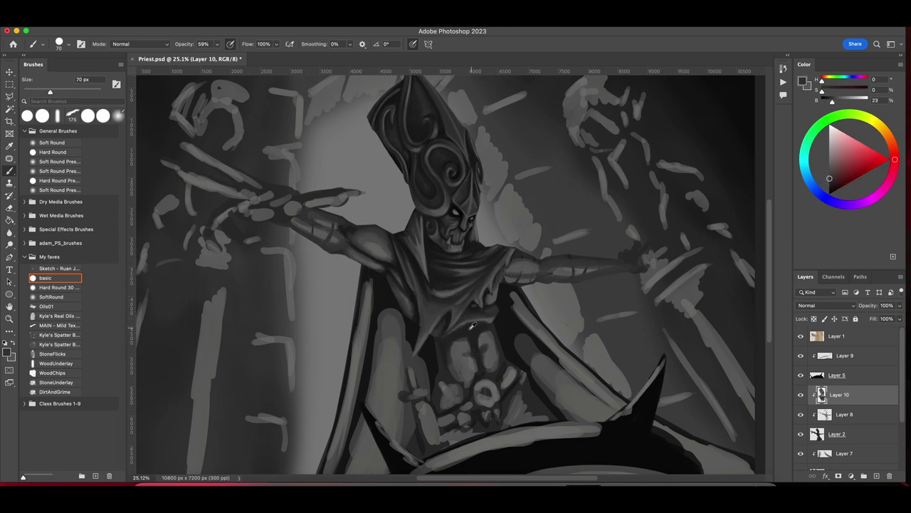
pyautogui.keyDown('alt'); pyautogui.click(491, 298); pyautogui.keyUp('alt')
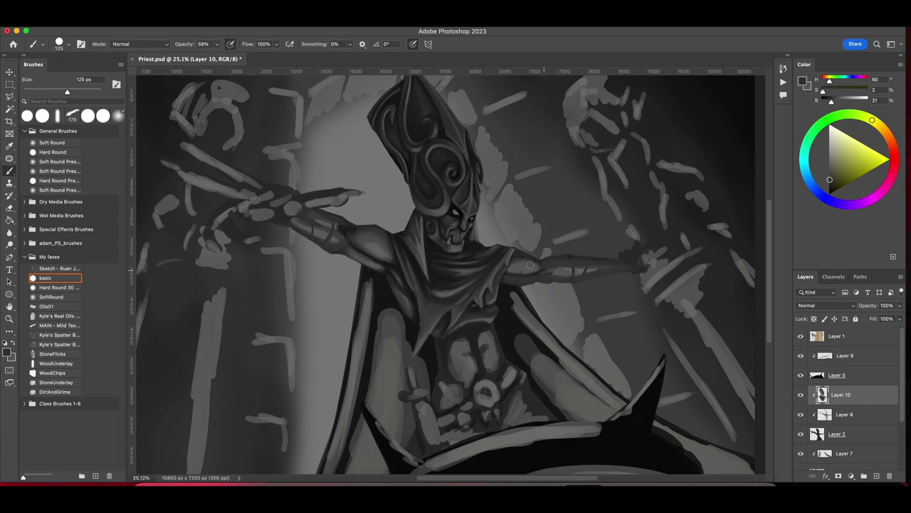
# Model the upper arm beside the scarf with sampled dark and light greys, using 80 px and 150 px brush sizes.
pyautogui.keyDown('alt'); pyautogui.click(513, 274); pyautogui.keyUp('alt')
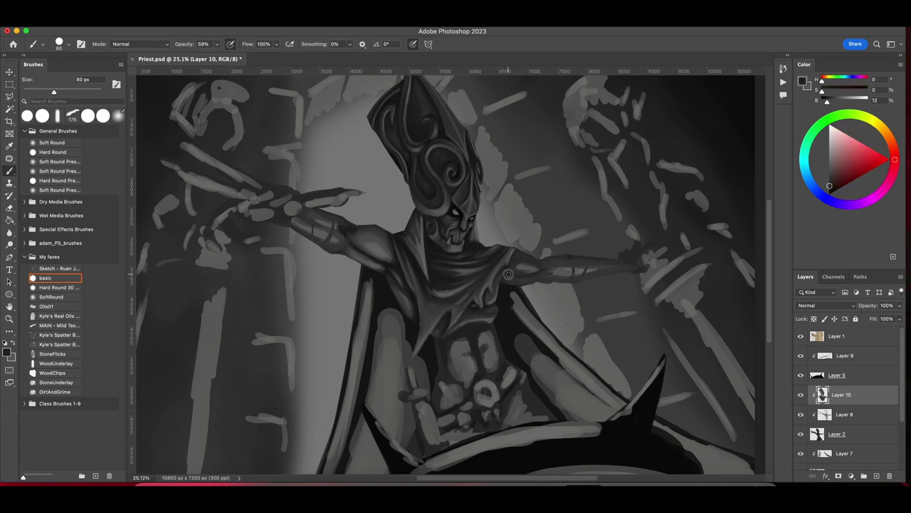
pyautogui.keyDown('alt'); pyautogui.click(518, 262); pyautogui.keyUp('alt')
pyautogui.keyDown('alt'); pyautogui.click(527, 252); pyautogui.keyUp('alt')
pyautogui.keyDown('alt'); pyautogui.click(517, 281); pyautogui.keyUp('alt')
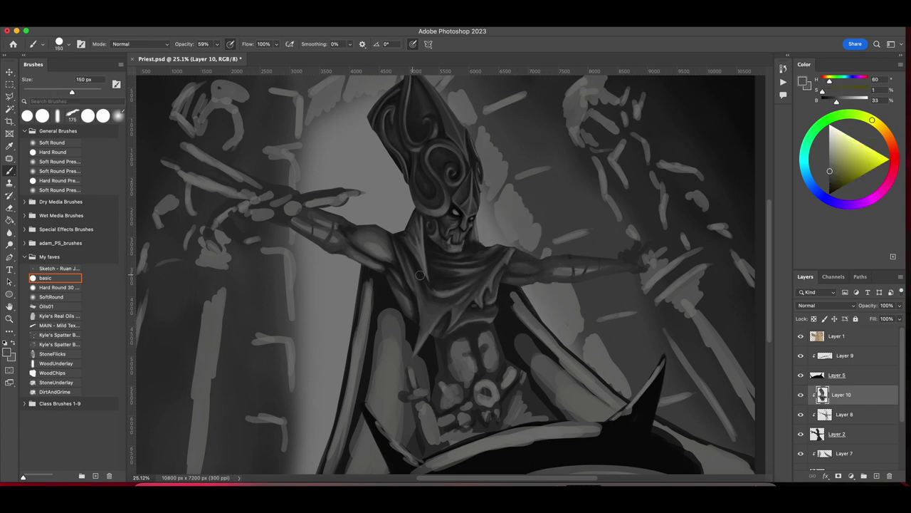
pyautogui.keyDown('alt'); pyautogui.click(501, 257); pyautogui.keyUp('alt')
pyautogui.press(']')
pyautogui.keyDown('alt'); pyautogui.click(527, 255); pyautogui.keyUp('alt')
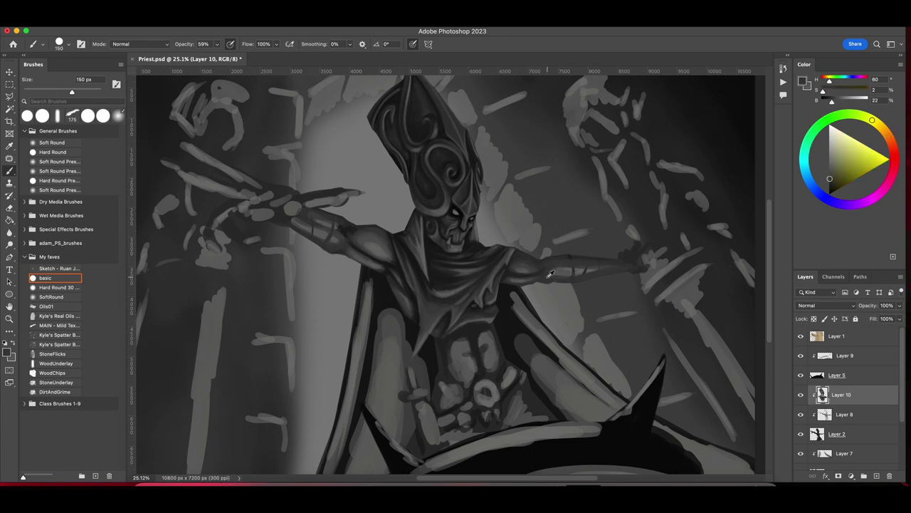
pyautogui.press(']')
pyautogui.press(']')
pyautogui.hotkey('alt', ']')
pyautogui.keyDown('alt'); pyautogui.click(563, 271); pyautogui.keyUp('alt')
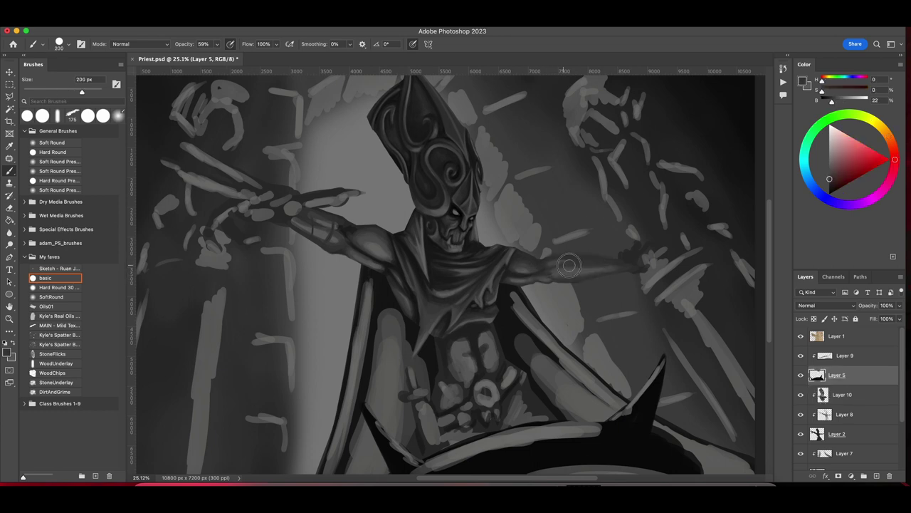
pyautogui.press('l')
pyautogui.moveTo(502, 212)
pyautogui.mouseDown()
pyautogui.moveTo(676, 231)
pyautogui.moveTo(493, 239)
pyautogui.moveTo(498, 228)
pyautogui.mouseUp()
pyautogui.hotkey('ctrl', 'h')
pyautogui.press('b')
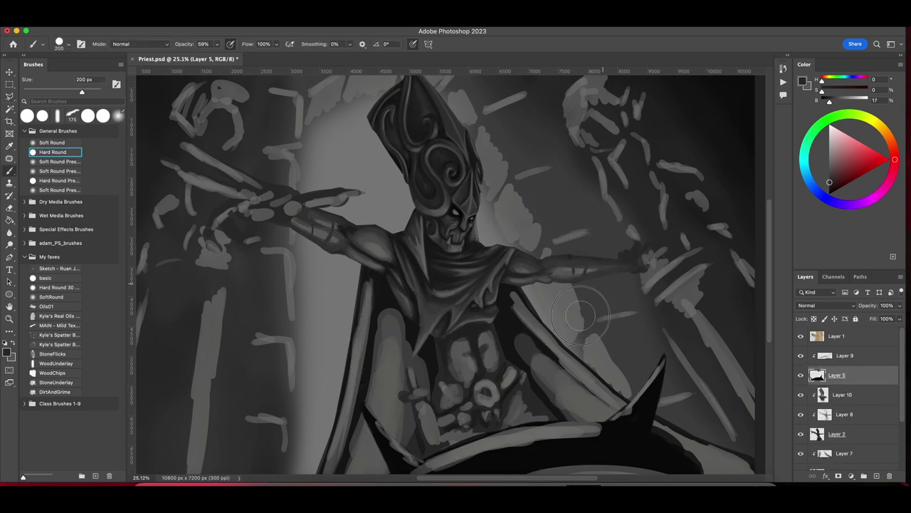
# Touch up the figure's silhouette between neck and shoulder on Layer 2 with the basic brush in dark grey at 150 px.
pyautogui.hotkey('alt', '[')
pyautogui.hotkey('alt', '[')
pyautogui.hotkey('alt', '[')
pyautogui.press(',')
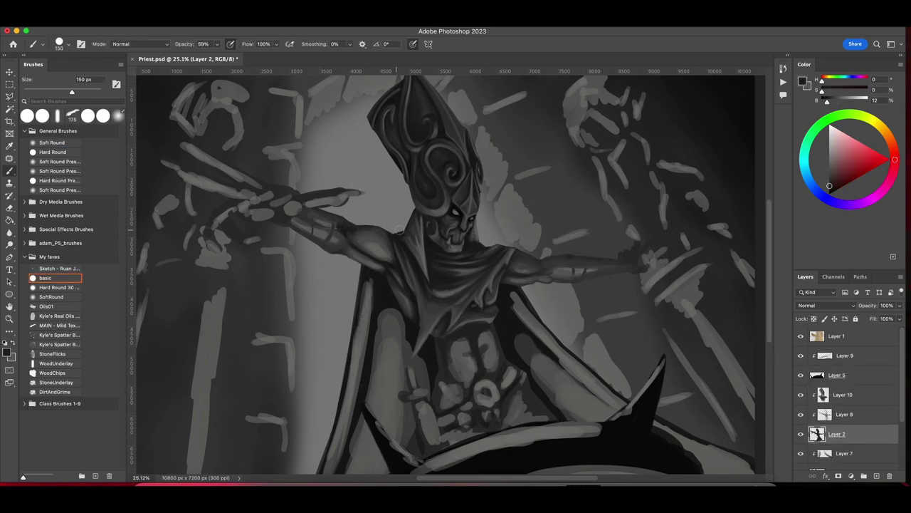
# Shade the shoulder of the arm on the picture's left and the scarf folds on Layer 10 with sampled dark greys at 100 px.
pyautogui.hotkey('alt', ']')
pyautogui.hotkey('alt', ']')
pyautogui.press(']')
pyautogui.press(']')
pyautogui.press(']')
pyautogui.press(']')
pyautogui.press(']')
pyautogui.keyDown('alt'); pyautogui.click(355, 230); pyautogui.keyUp('alt')
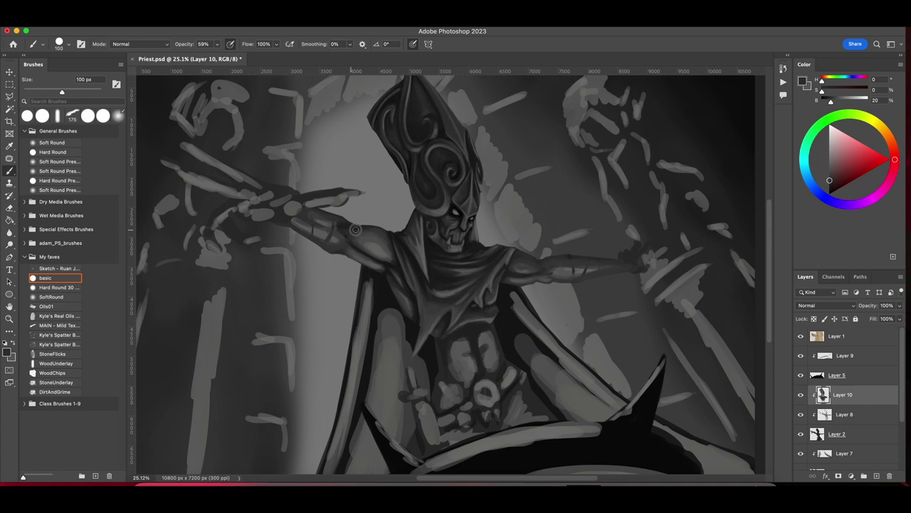
pyautogui.keyDown('alt'); pyautogui.click(437, 292); pyautogui.keyUp('alt')
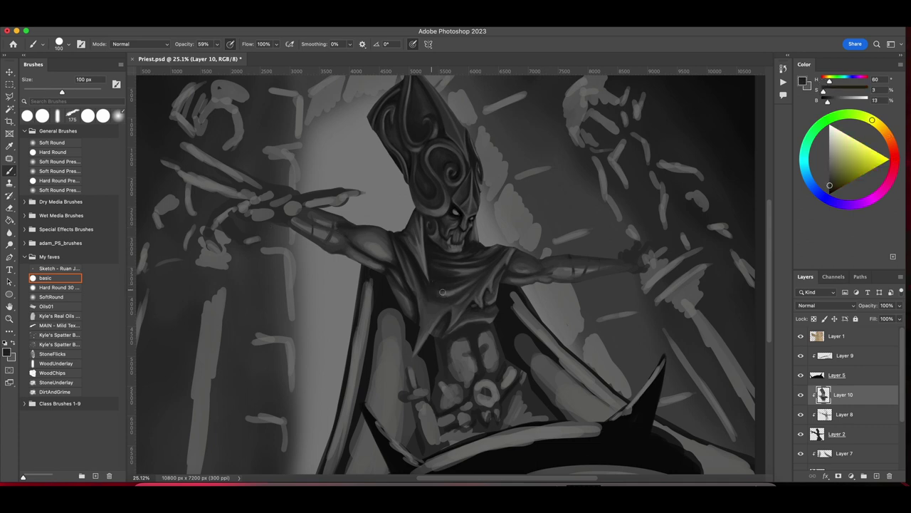
# Smooth and model the forearm on the picture's left with sampled greys, working at 175 px and refining at 90 px.
pyautogui.keyDown('alt'); pyautogui.click(332, 242); pyautogui.keyUp('alt')
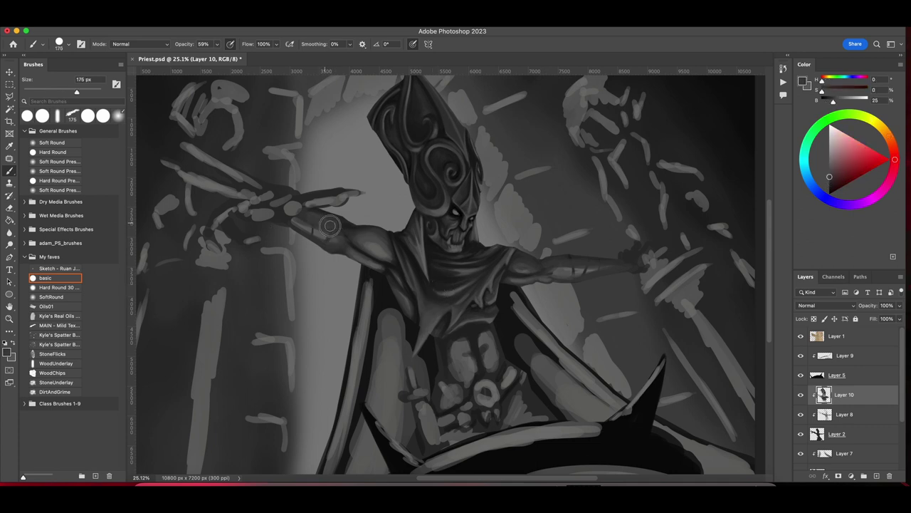
pyautogui.keyDown('alt'); pyautogui.click(331, 227); pyautogui.keyUp('alt')
pyautogui.press('[')
pyautogui.press('[')
pyautogui.press('[')
pyautogui.press('[')
pyautogui.keyDown('alt'); pyautogui.click(324, 213); pyautogui.keyUp('alt')
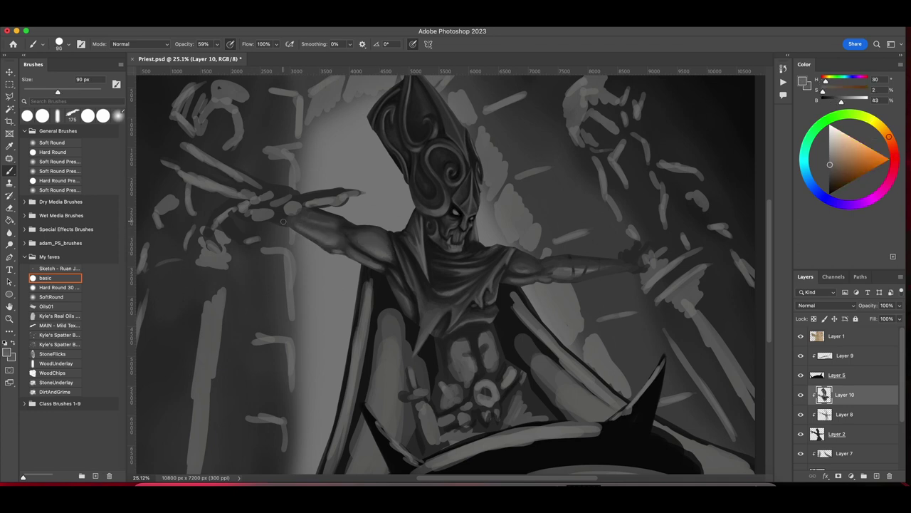
# Return to Layer 10 and define the upper arm and elbow on the picture's right with sampled near-black at 80 px.
pyautogui.press(']')
pyautogui.press(']')
pyautogui.press(']')
pyautogui.press(']')
pyautogui.press(']')
pyautogui.keyDown('ctrl'); pyautogui.click(518, 265); pyautogui.keyUp('ctrl')
pyautogui.keyDown('alt'); pyautogui.click(519, 265); pyautogui.keyUp('alt')
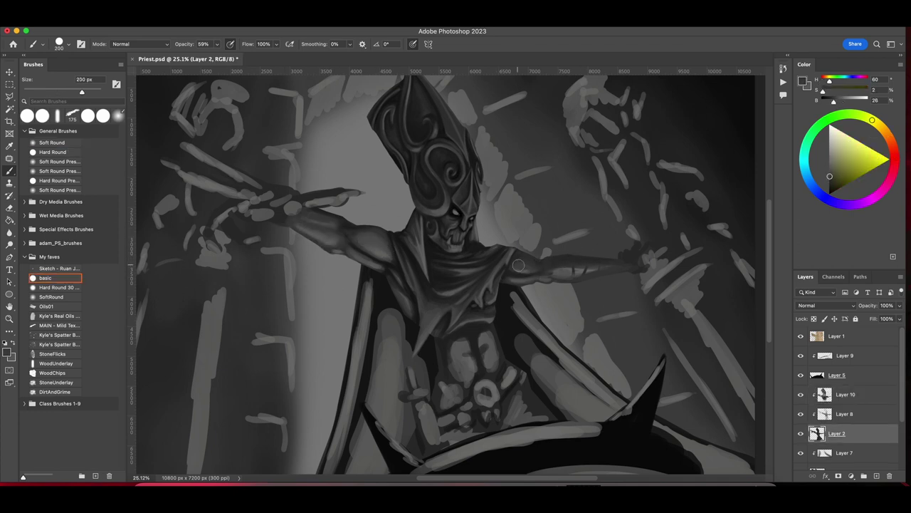
pyautogui.keyDown('ctrl'); pyautogui.click(524, 268); pyautogui.keyUp('ctrl')
pyautogui.keyDown('alt'); pyautogui.click(525, 269); pyautogui.keyUp('alt')
pyautogui.press('[')
pyautogui.press('[')
pyautogui.press('[')
pyautogui.press('[')
pyautogui.press('[')
pyautogui.press('[')
pyautogui.keyDown('alt'); pyautogui.click(541, 265); pyautogui.keyUp('alt')
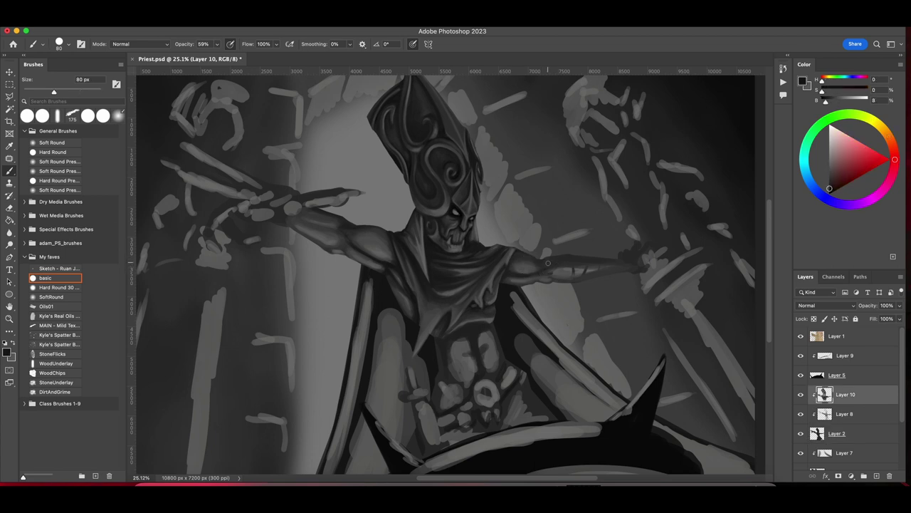
# Blend the sketch marks on the picture's right forearm and model its wrist and hand with sampled light and near-black greys at 90 px.
pyautogui.press(']')
pyautogui.press(']')
pyautogui.press(']')
pyautogui.press(']')
pyautogui.keyDown('alt'); pyautogui.click(566, 260); pyautogui.keyUp('alt')
pyautogui.keyDown('alt'); pyautogui.click(612, 269); pyautogui.keyUp('alt')
pyautogui.press('[')
pyautogui.press('[')
pyautogui.press('[')
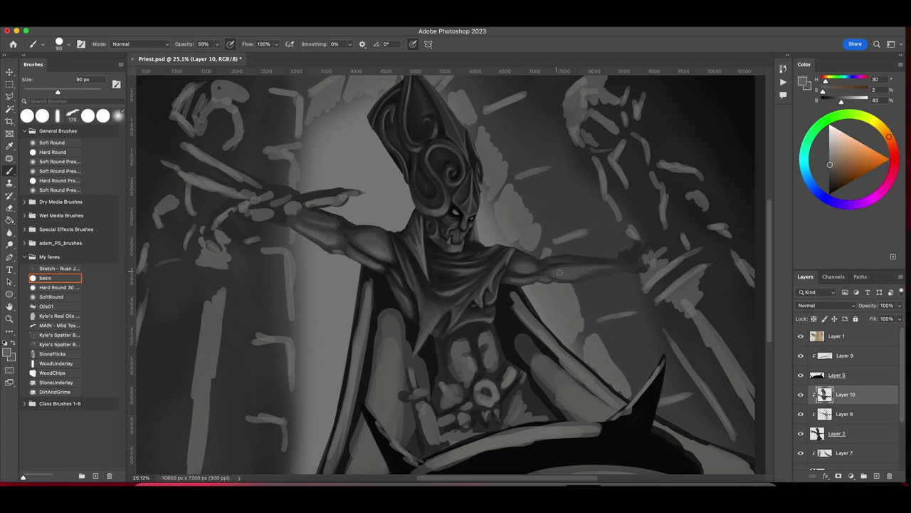
pyautogui.keyDown('alt'); pyautogui.click(628, 255); pyautogui.keyUp('alt')
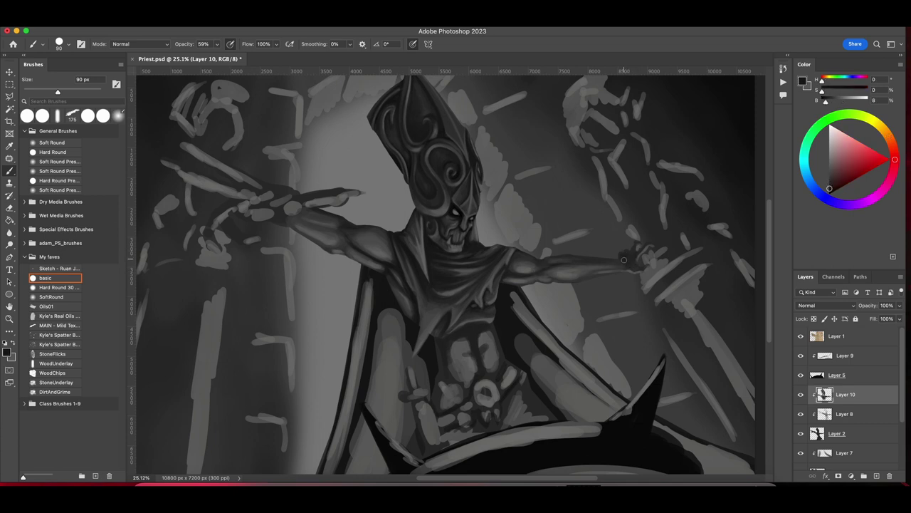
# Block in the abdominal muscles below the scarf with sampled light greys using a 200 px brush.
pyautogui.keyDown('alt'); pyautogui.click(462, 338); pyautogui.keyUp('alt')
pyautogui.keyDown('alt'); pyautogui.click(449, 354); pyautogui.keyUp('alt')
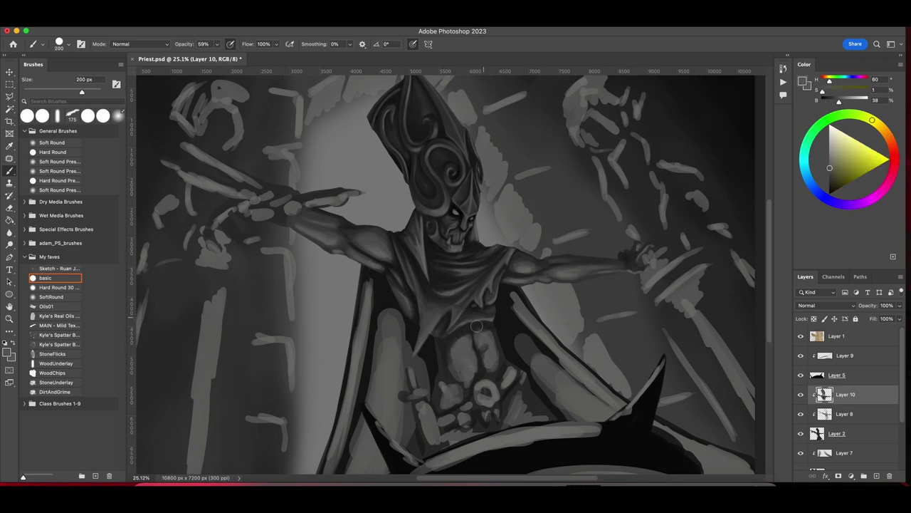
pyautogui.press(']')
pyautogui.press(']')
pyautogui.press(']')
pyautogui.press(']')
pyautogui.press(']')
pyautogui.moveTo(449, 354); pyautogui.dragTo(473, 342)
pyautogui.keyDown('alt'); pyautogui.click(463, 349); pyautogui.keyUp('alt')
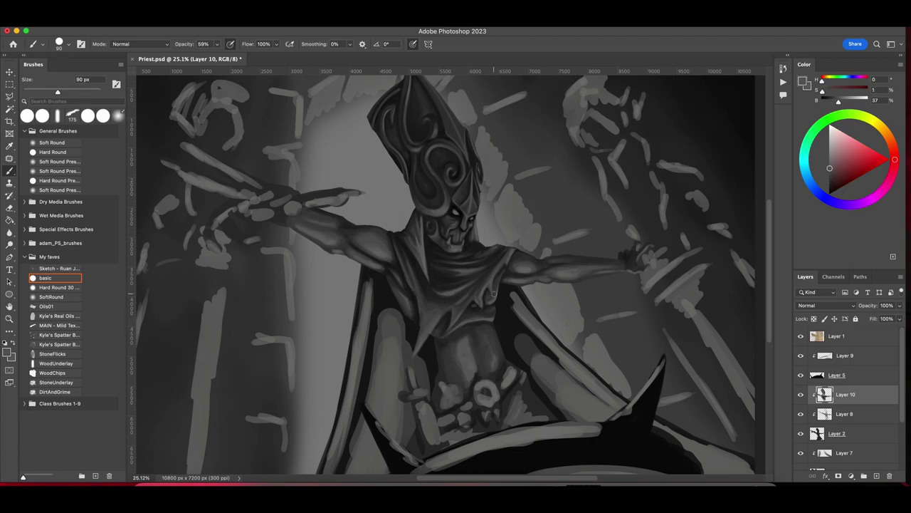
# Refine the abdomen down to the belt with sampled greys, using a 90 px brush and a 150 px brush.
pyautogui.press('[')
pyautogui.moveTo(445, 385); pyautogui.dragTo(460, 349)
pyautogui.keyDown('alt'); pyautogui.click(438, 412); pyautogui.keyUp('alt')
pyautogui.press('[')
pyautogui.press('[')
pyautogui.press('[')
pyautogui.press('[')
pyautogui.keyDown('alt'); pyautogui.click(467, 381); pyautogui.keyUp('alt')
pyautogui.press(']')
pyautogui.press(']')
pyautogui.press(']')
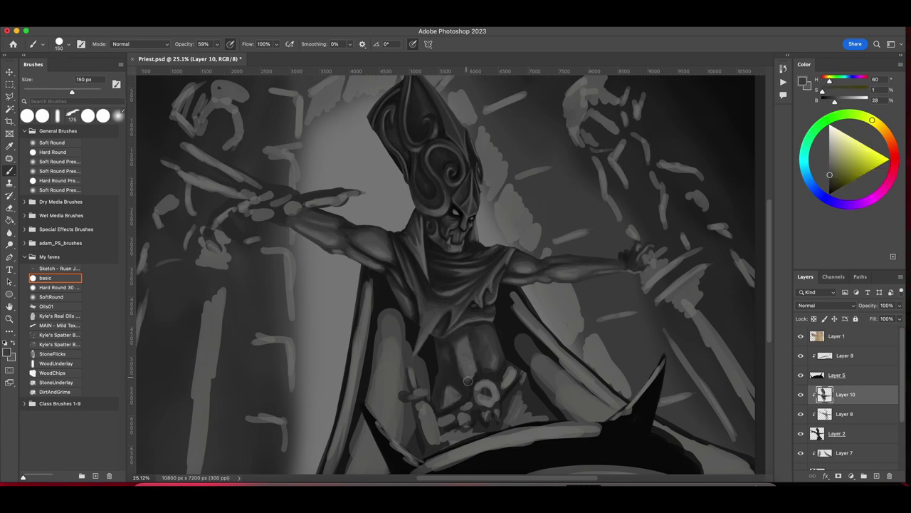
# Deepen the shadows along the abdomen's sides and above the belt with sampled dark greys at 150 px and 100 px.
pyautogui.keyDown('alt'); pyautogui.click(450, 392); pyautogui.keyUp('alt')
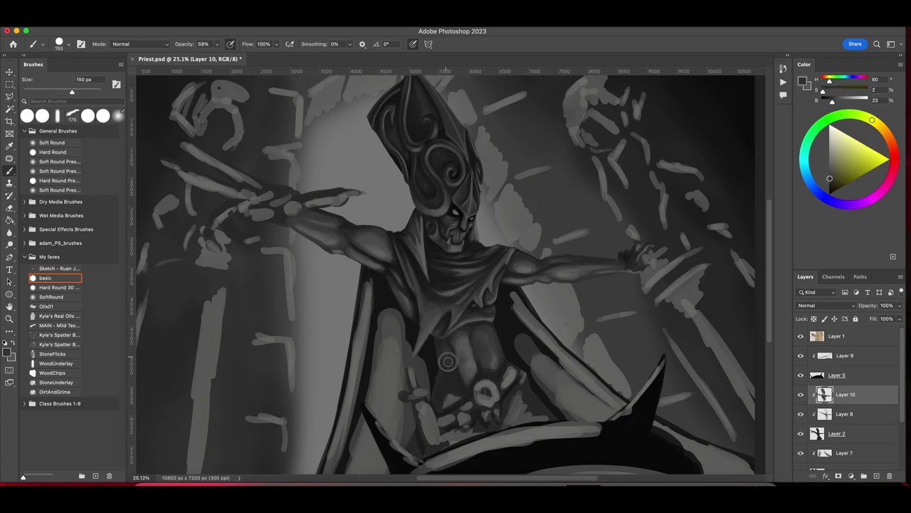
pyautogui.moveTo(467, 373)
pyautogui.mouseDown()
pyautogui.moveTo(443, 369)
pyautogui.moveTo(459, 340)
pyautogui.mouseUp()
pyautogui.keyDown('alt'); pyautogui.click(488, 332); pyautogui.keyUp('alt')
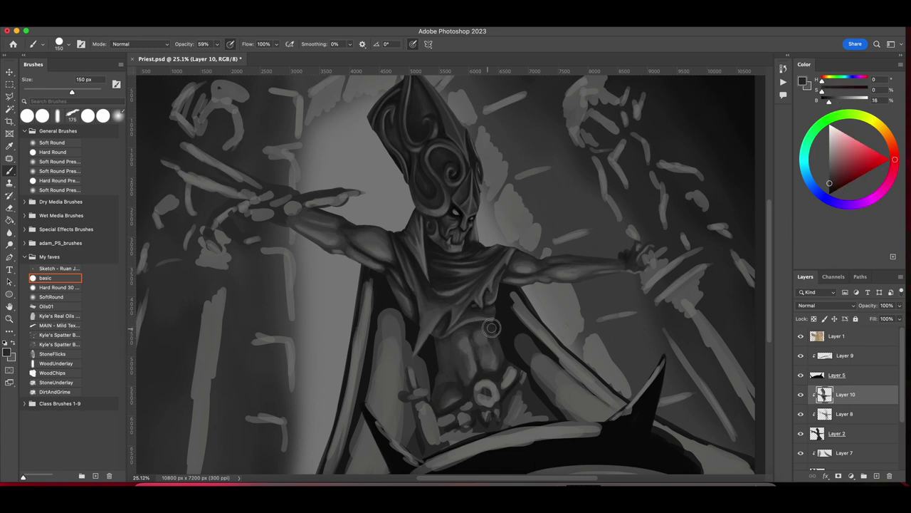
pyautogui.keyDown('alt'); pyautogui.click(390, 452); pyautogui.keyUp('alt')
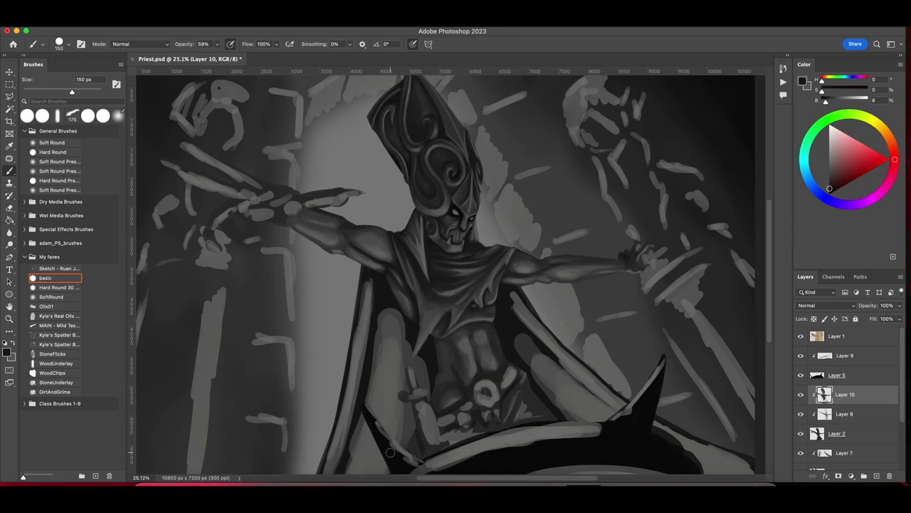
pyautogui.press('[')
pyautogui.press('[')
pyautogui.keyDown('alt'); pyautogui.click(443, 387); pyautogui.keyUp('alt')
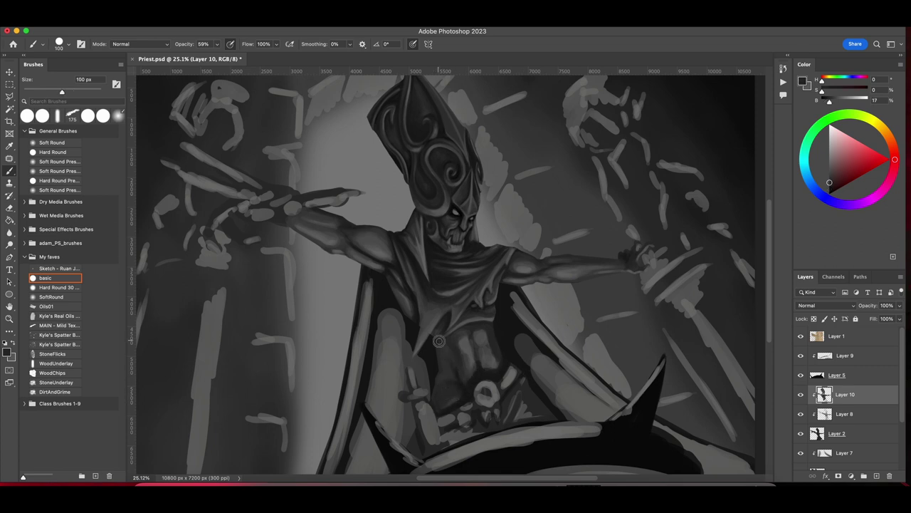
# Blend the central abdominal muscles with sampled mid greys using a 200 px brush.
pyautogui.press(']')
pyautogui.press(']')
pyautogui.press(']')
pyautogui.press(']')
pyautogui.keyDown('alt'); pyautogui.click(460, 341); pyautogui.keyUp('alt')
pyautogui.keyDown('alt'); pyautogui.click(461, 352); pyautogui.keyUp('alt')
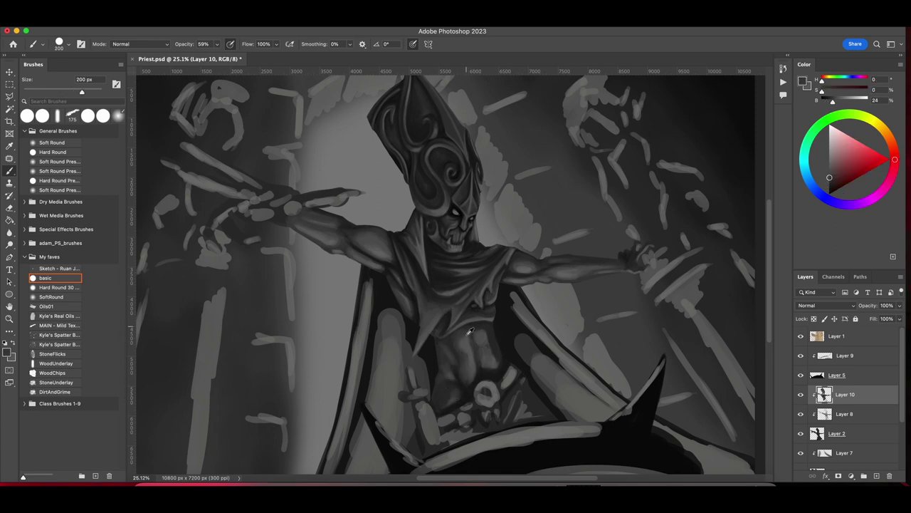
# Sharpen the side of the waist and the hip above the belt with sampled greys using a 125 px brush.
pyautogui.press('[')
pyautogui.press('[')
pyautogui.press('[')
pyautogui.keyDown('alt'); pyautogui.click(439, 344); pyautogui.keyUp('alt')
pyautogui.keyDown('alt'); pyautogui.click(453, 397); pyautogui.keyUp('alt')
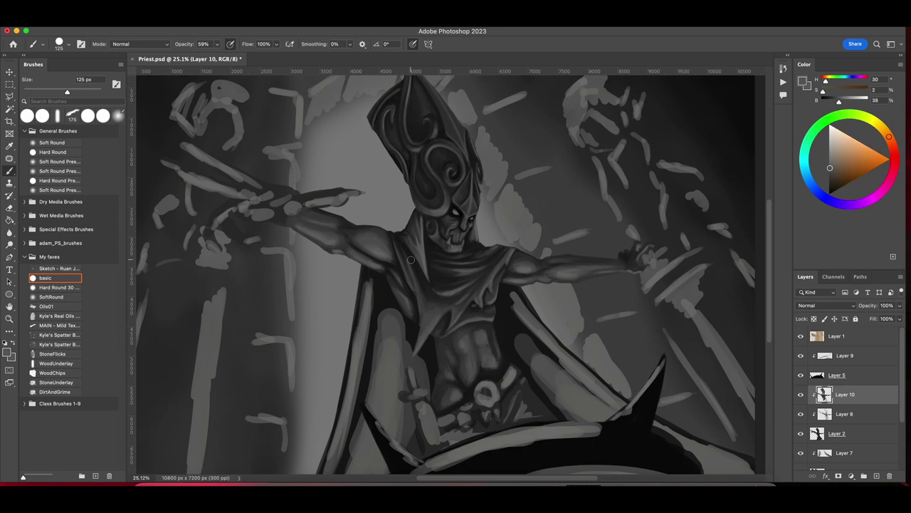
# Shade the abdomen's edge on the picture's right with sampled dark greys using a 200 px brush.
pyautogui.keyDown('alt'); pyautogui.click(475, 342); pyautogui.keyUp('alt')
pyautogui.press(']')
pyautogui.press(']')
pyautogui.press(']')
pyautogui.keyDown('alt'); pyautogui.click(484, 336); pyautogui.keyUp('alt')
pyautogui.keyDown('alt'); pyautogui.click(497, 362); pyautogui.keyUp('alt')
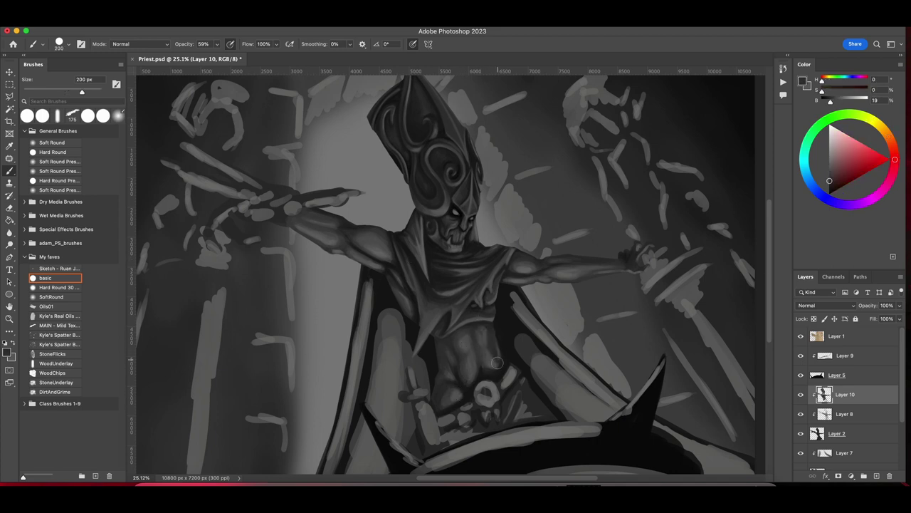
# Paint near-black separations between the abdominal muscles with a 100 px brush.
pyautogui.keyDown('alt'); pyautogui.click(460, 338); pyautogui.keyUp('alt')
pyautogui.keyDown('alt'); pyautogui.click(455, 381); pyautogui.keyUp('alt')
pyautogui.press('[')
pyautogui.press('[')
pyautogui.press('[')
pyautogui.press('[')
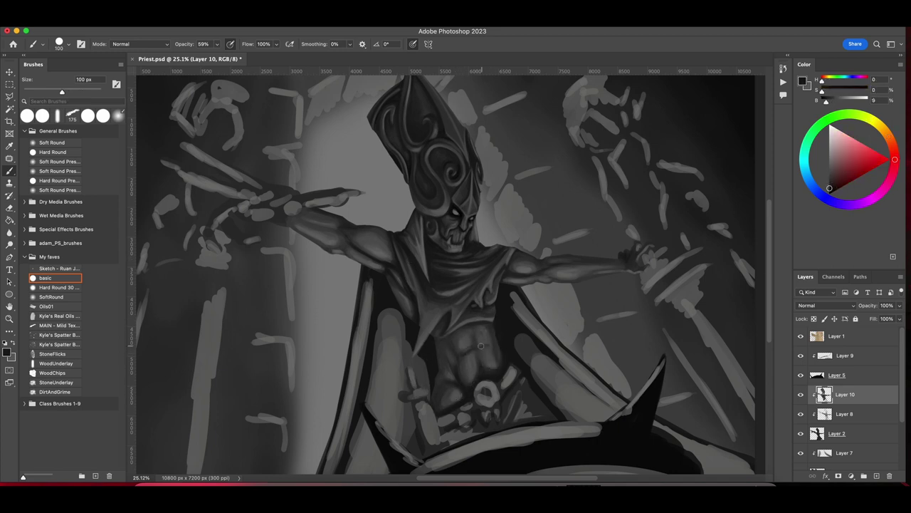
# Lighten the lower abdominal muscles above the belt buckle with sampled greys using a 175 px brush.
pyautogui.keyDown('alt'); pyautogui.click(470, 349); pyautogui.keyUp('alt')
pyautogui.press(']')
pyautogui.press(']')
pyautogui.press(']')
pyautogui.keyDown('alt'); pyautogui.click(472, 379); pyautogui.keyUp('alt')
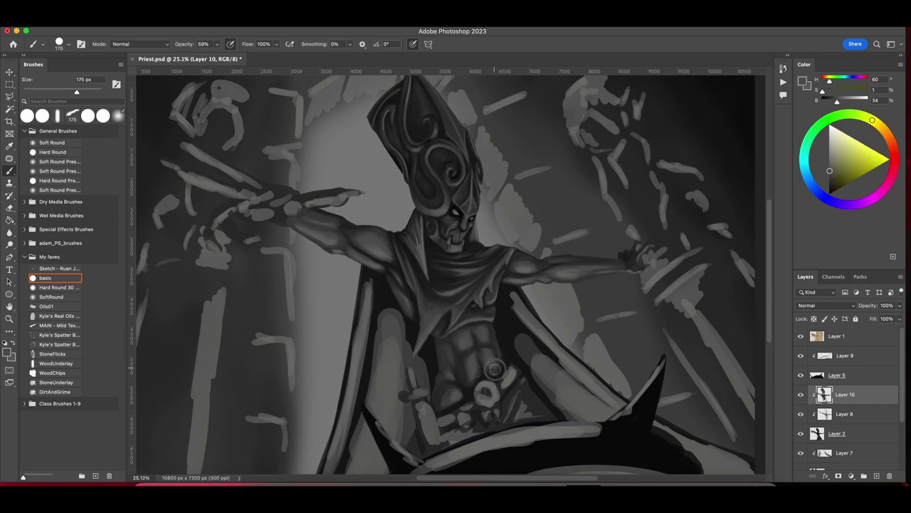
pyautogui.keyDown('alt'); pyautogui.click(470, 378); pyautogui.keyUp('alt')
# Add light grey highlights to the upper abdominal muscles with a 90 px brush.
pyautogui.keyDown('alt'); pyautogui.click(481, 342); pyautogui.keyUp('alt')
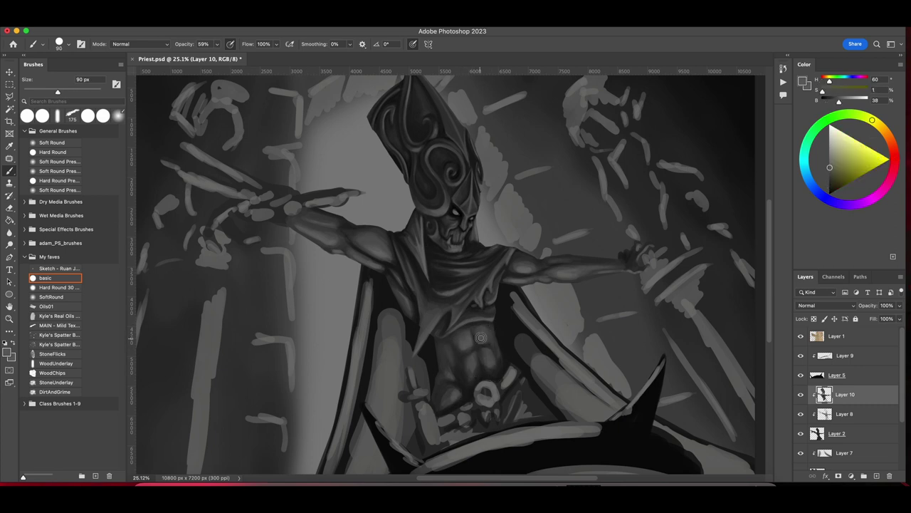
pyautogui.press('[')
pyautogui.press('[')
pyautogui.press('[')
pyautogui.press('[')
# Block in the form beside the belt buckle with sampled mid grey using a 200 px brush.
pyautogui.keyDown('alt'); pyautogui.click(516, 371); pyautogui.keyUp('alt')
pyautogui.press(']')
pyautogui.press(']')
pyautogui.press(']')
pyautogui.press(']')
pyautogui.press(']')
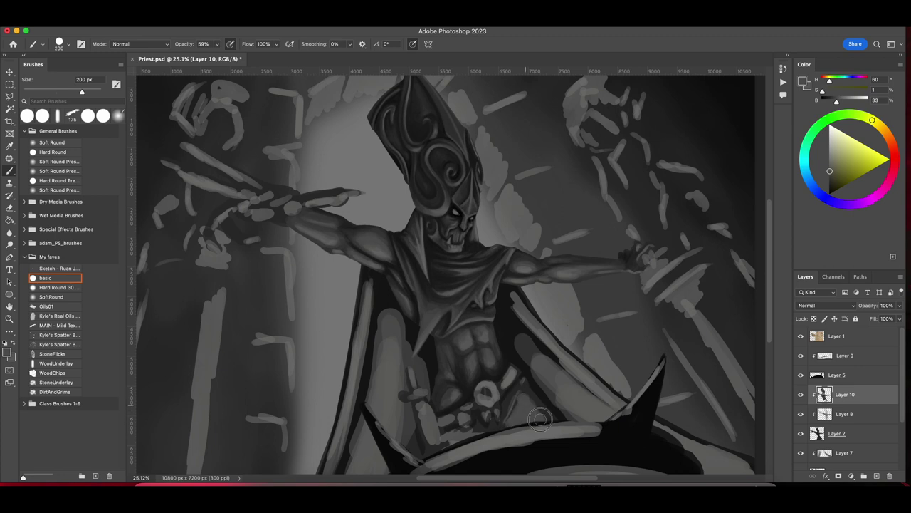
# Texture the abdomen's highlights with sampled light greys using the WoodUnderlay brush at 200 px.
pyautogui.keyDown('alt'); pyautogui.click(465, 383); pyautogui.keyUp('alt')
pyautogui.keyDown('alt'); pyautogui.click(471, 371); pyautogui.keyUp('alt')
pyautogui.press('.')
pyautogui.press('.')
pyautogui.press('.')
pyautogui.press('.')
pyautogui.press('.')
pyautogui.press('.')
pyautogui.press('.')
pyautogui.press('.')
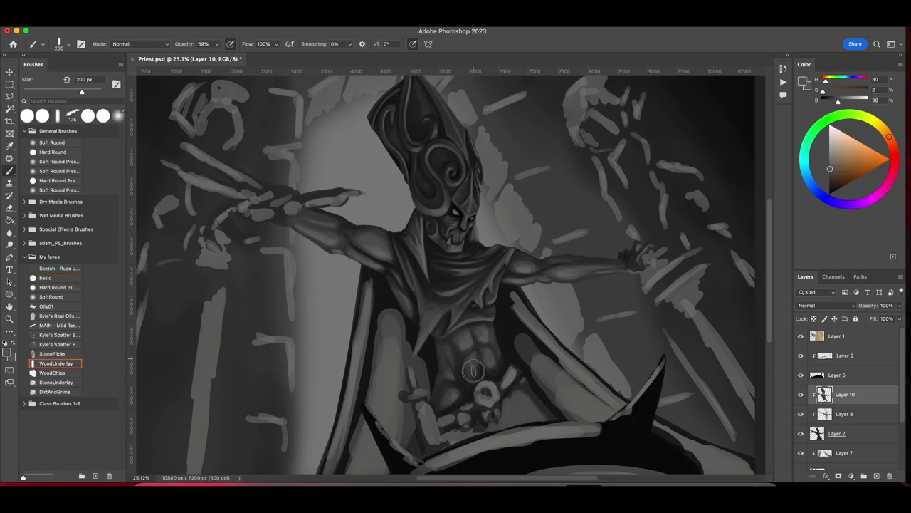
pyautogui.keyDown('alt'); pyautogui.click(474, 371); pyautogui.keyUp('alt')
pyautogui.keyDown('alt'); pyautogui.click(474, 364); pyautogui.keyUp('alt')
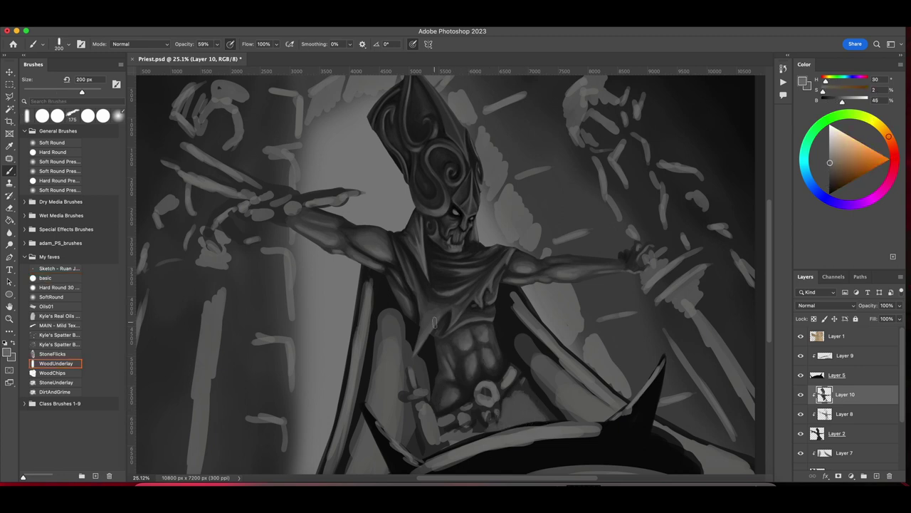
# Soften the shading beside the belt buckle with sampled greys using the Hard Round 30 brush at 125 px and 25% opacity.
pyautogui.keyDown('alt'); pyautogui.click(516, 414); pyautogui.keyUp('alt')
pyautogui.keyDown('alt'); pyautogui.click(531, 402); pyautogui.keyUp('alt')
pyautogui.keyDown('alt'); pyautogui.click(526, 396); pyautogui.keyUp('alt')
pyautogui.click(38, 289)
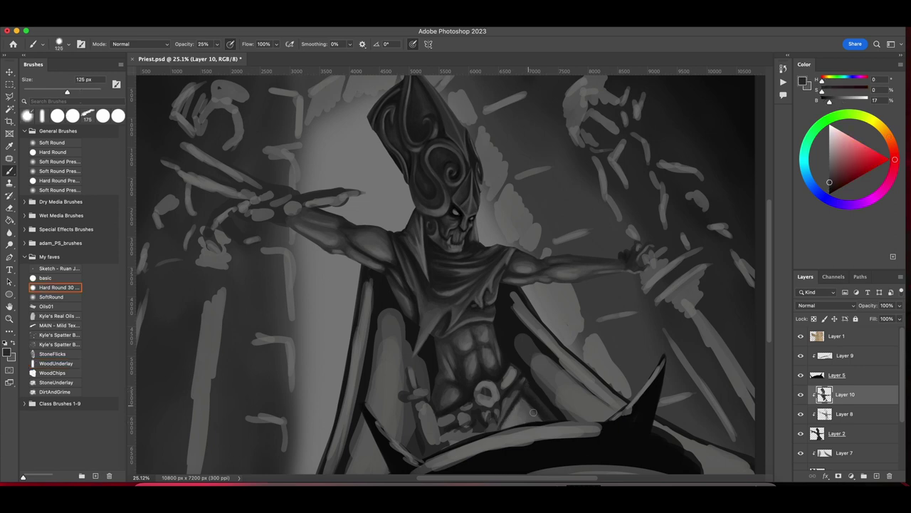
pyautogui.keyDown('alt'); pyautogui.click(504, 414); pyautogui.keyUp('alt')
pyautogui.keyDown('alt'); pyautogui.click(515, 390); pyautogui.keyUp('alt')
pyautogui.keyDown('alt'); pyautogui.click(505, 396); pyautogui.keyUp('alt')
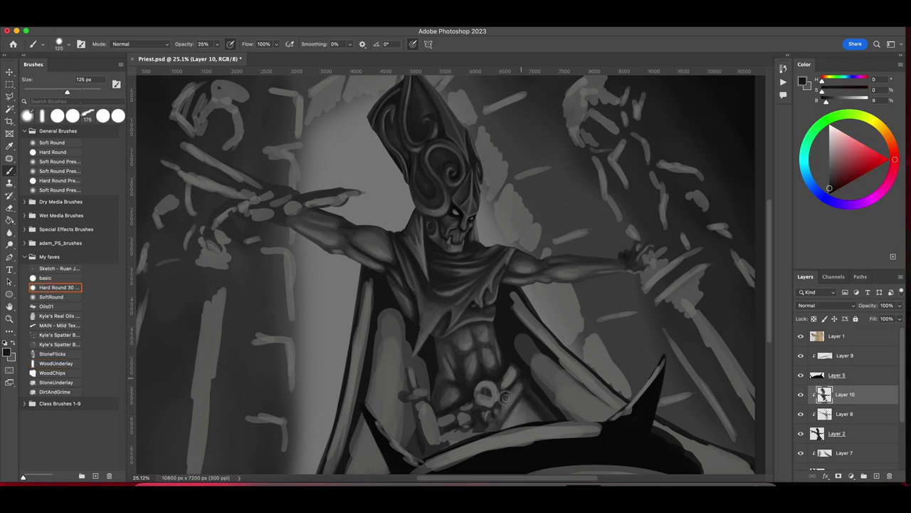
# Darken the area around the belt with the basic brush at 125 px and 61% opacity, using sampled greys.
pyautogui.press('6')
pyautogui.press('1')
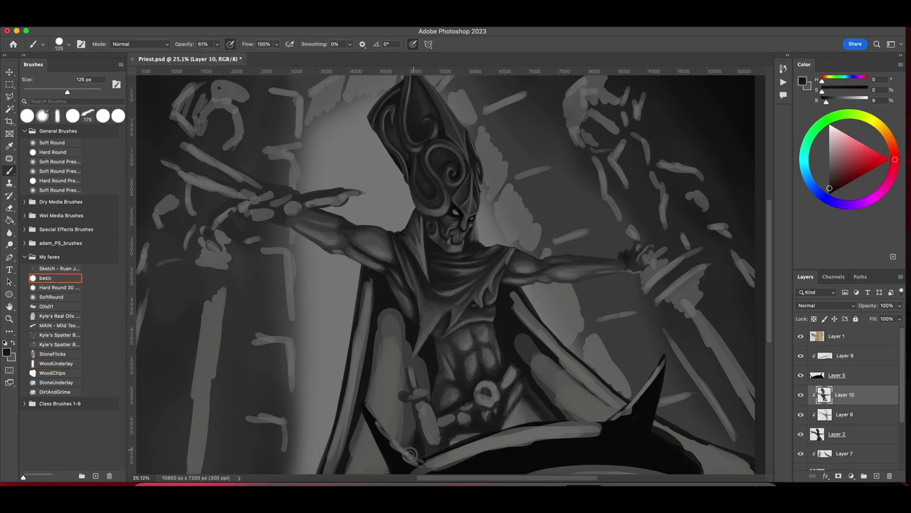
pyautogui.keyDown('alt'); pyautogui.click(499, 384); pyautogui.keyUp('alt')
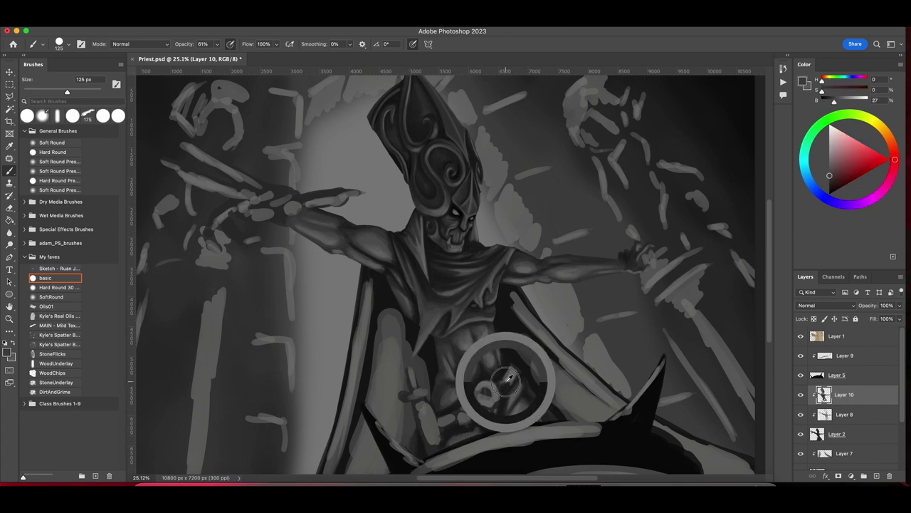
pyautogui.hotkey('ctrl', '-')
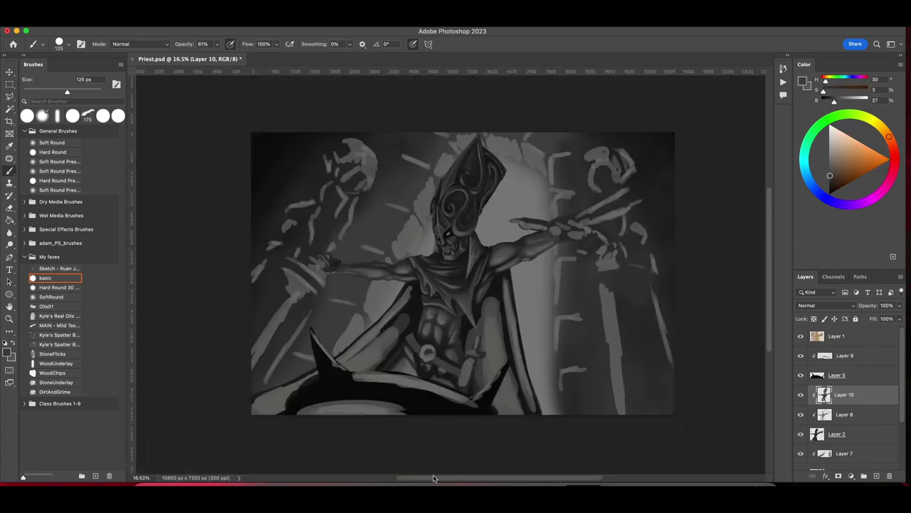
# Cover the cape beside the figure's left flank on Layer 7 with sampled dark grey using the WoodUnderlay brush at 250 px.
pyautogui.press('s')
pyautogui.hotkey('alt', '[')
pyautogui.hotkey('alt', '[')
pyautogui.hotkey('alt', '[')
pyautogui.press('b')
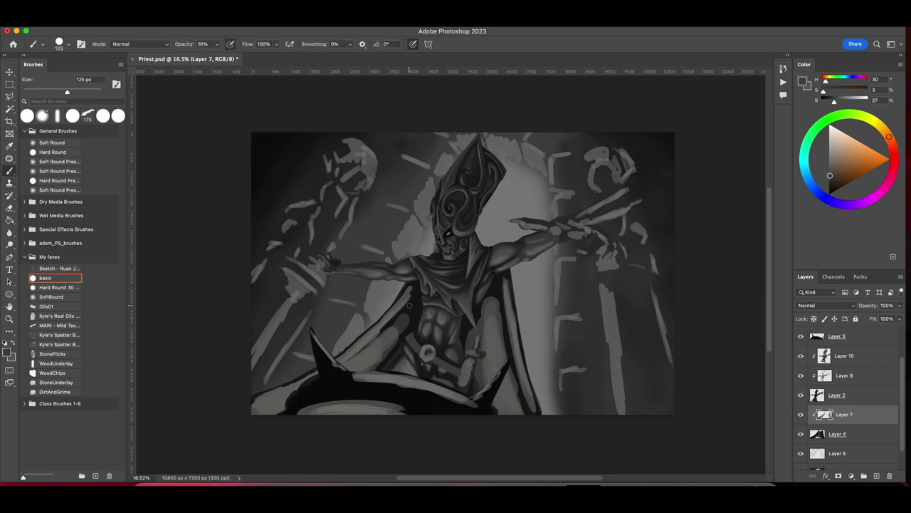
pyautogui.keyDown('alt'); pyautogui.click(380, 341); pyautogui.keyUp('alt')
pyautogui.click(55, 363)
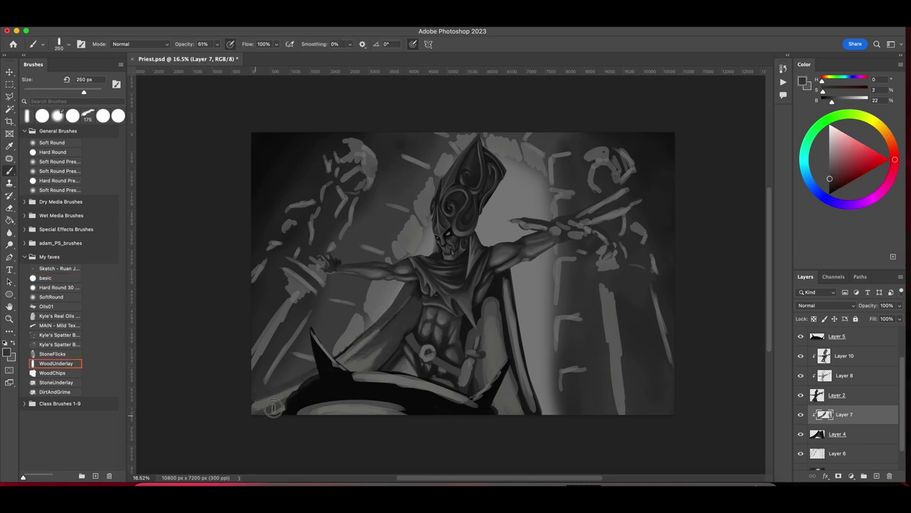
# Block in the cape's right side with the same dark grey using the WoodUnderlay brush at 600 px.
pyautogui.press(']')
pyautogui.press(']')
pyautogui.press(']')
pyautogui.press(']')
pyautogui.moveTo(507, 299)
pyautogui.mouseDown()
pyautogui.moveTo(506, 346)
pyautogui.moveTo(527, 406)
pyautogui.mouseUp()
# Deepen the inner cape shadows along both sides of the torso with sampled near-black.
pyautogui.keyDown('alt'); pyautogui.click(402, 313); pyautogui.keyUp('alt')
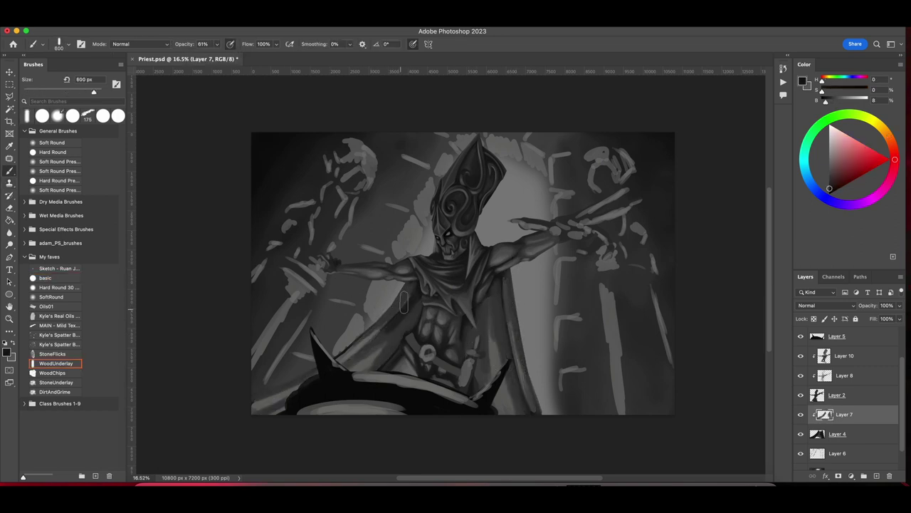
pyautogui.moveTo(402, 292)
pyautogui.mouseDown()
pyautogui.moveTo(404, 346)
pyautogui.moveTo(479, 332)
pyautogui.moveTo(441, 370)
pyautogui.mouseUp()
pyautogui.moveTo(507, 285); pyautogui.dragTo(512, 399)
# Paint lighter folds across the lower left cape with sampled mid grey at 300 px.
pyautogui.keyDown('alt'); pyautogui.click(509, 334); pyautogui.keyUp('alt')
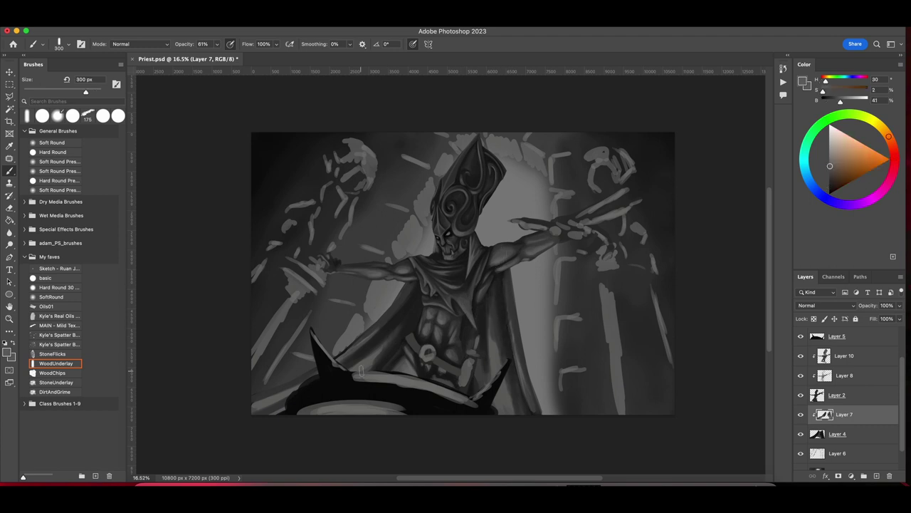
pyautogui.press('[')
pyautogui.press('[')
pyautogui.press('[')
pyautogui.moveTo(387, 342)
pyautogui.mouseDown()
pyautogui.moveTo(366, 370)
pyautogui.moveTo(327, 359)
pyautogui.mouseUp()
# Refine the cape folds with sampled dark grey and near-black, varying the brush between 300 and 150 px.
pyautogui.keyDown('alt'); pyautogui.click(451, 248); pyautogui.keyUp('alt')
pyautogui.press(']')
pyautogui.press(']')
pyautogui.press(']')
pyautogui.press(']')
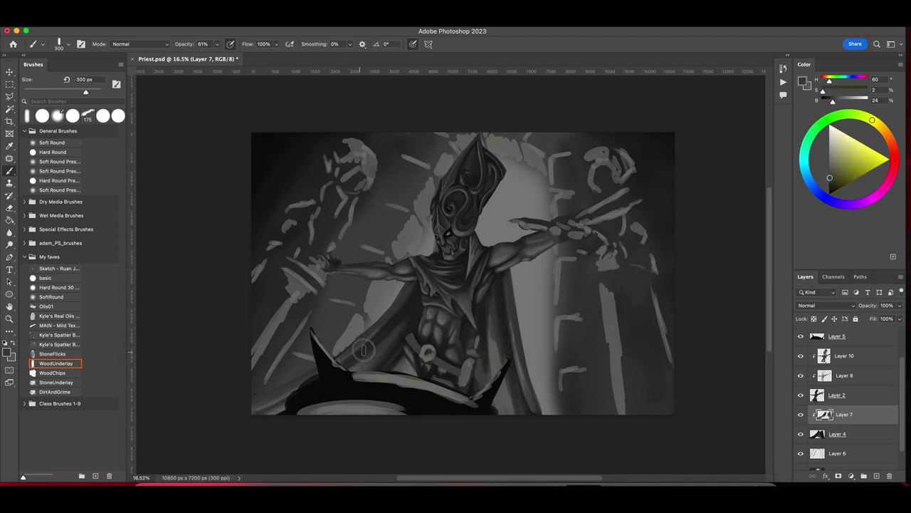
pyautogui.press('[')
pyautogui.press('[')
pyautogui.press('[')
pyautogui.press('[')
pyautogui.press('[')
pyautogui.press('[')
pyautogui.press('[')
pyautogui.press('[')
pyautogui.keyDown('alt'); pyautogui.click(499, 402); pyautogui.keyUp('alt')
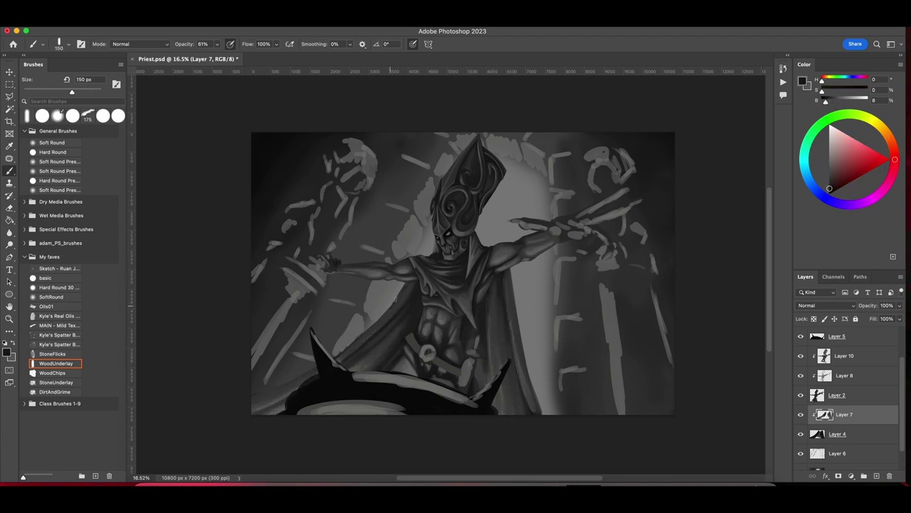
# Paint dark fold shadows down the left cape on Layer 7 with near-black at 300 px.
pyautogui.hotkey('alt', '[')
pyautogui.hotkey('alt', ']')
pyautogui.press(']')
pyautogui.press(']')
pyautogui.press(']')
pyautogui.press(']')
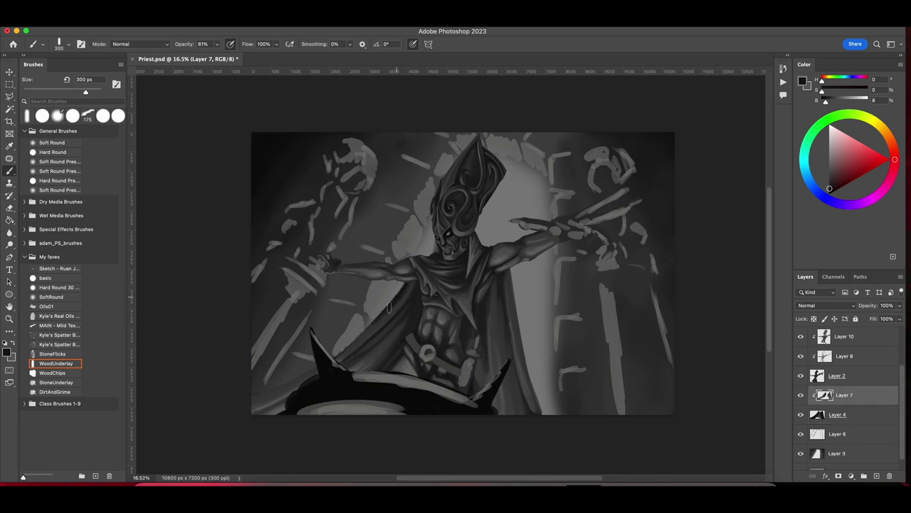
pyautogui.moveTo(384, 360)
pyautogui.mouseDown()
pyautogui.moveTo(264, 399)
pyautogui.moveTo(319, 367)
pyautogui.mouseUp()
# Darken the cape around the torso and down its right side with sampled near-black at 700 and 300 px.
pyautogui.keyDown('alt'); pyautogui.click(385, 314); pyautogui.keyUp('alt')
pyautogui.keyDown('alt'); pyautogui.click(376, 358); pyautogui.keyUp('alt')
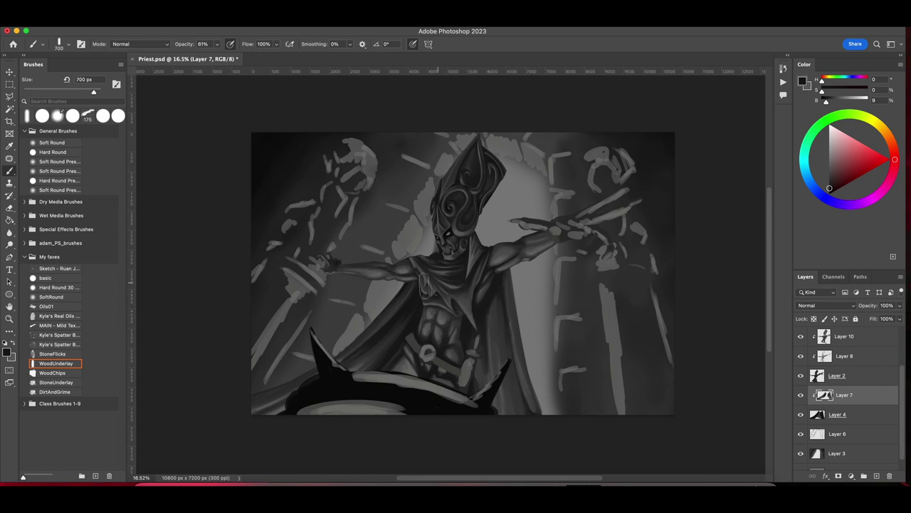
pyautogui.press(']')
pyautogui.press(']')
pyautogui.press(']')
pyautogui.press(']')
pyautogui.keyDown('alt'); pyautogui.click(502, 297); pyautogui.keyUp('alt')
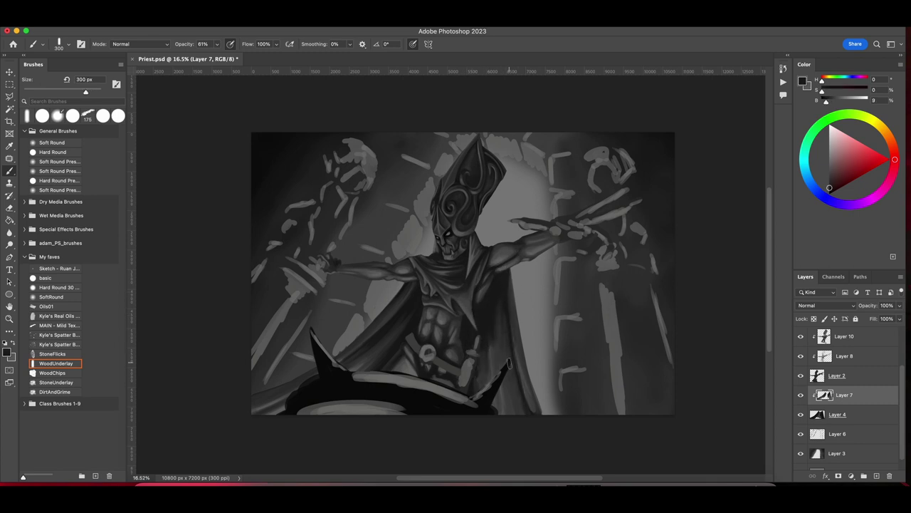
pyautogui.moveTo(510, 346); pyautogui.dragTo(540, 411)
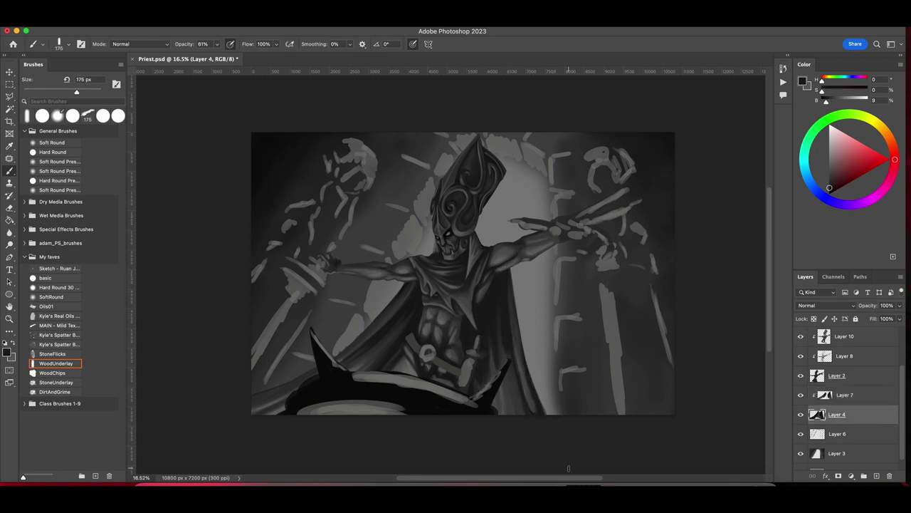
# Extend the cape's lower right edge outward on Layer 4 with sampled near-black at 175 px.
pyautogui.keyDown('alt'); pyautogui.click(512, 358); pyautogui.keyUp('alt')
pyautogui.press('[')
pyautogui.press('[')
pyautogui.press('[')
pyautogui.click(9, 343)
pyautogui.click(508, 279)
pyautogui.press('Return')
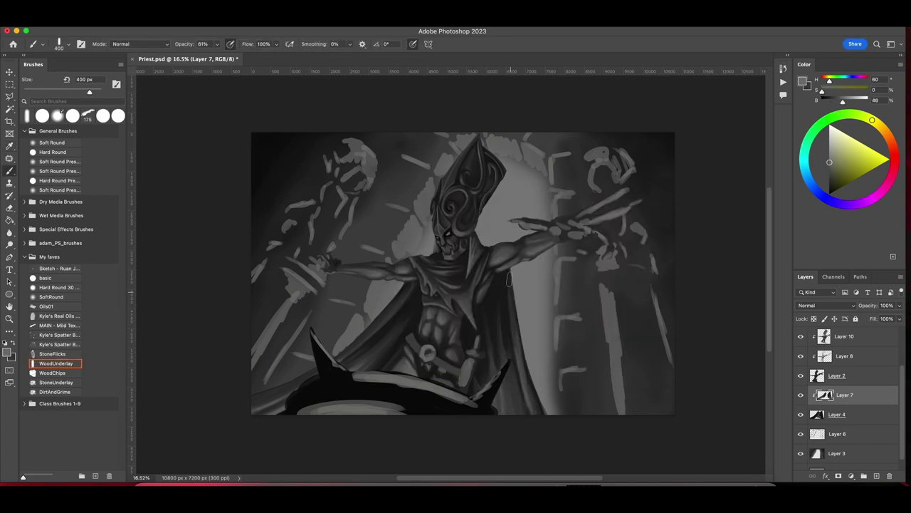
# Brighten the headpiece and torso highlights on Layer 10 with light grey at 70 px, and flip the canvas horizontally.
pyautogui.hotkey('alt', ']')
pyautogui.hotkey('alt', ']')
pyautogui.hotkey('alt', ']')
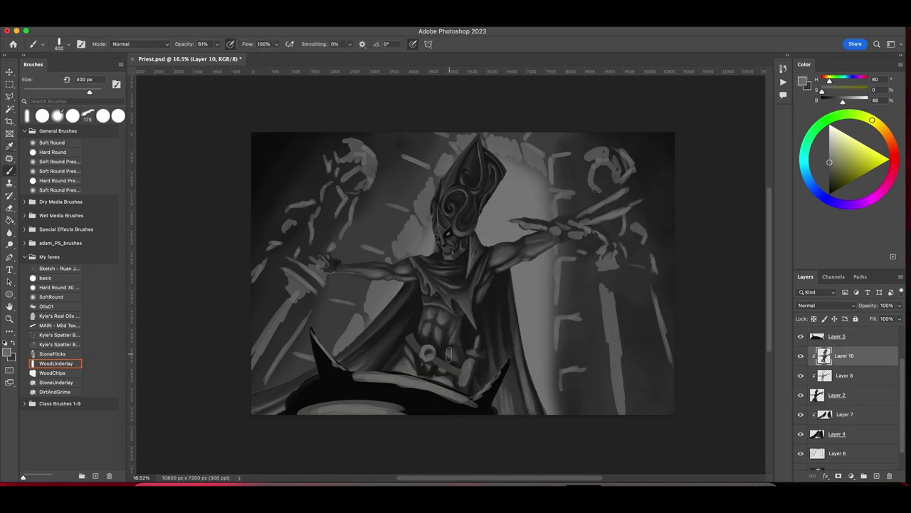
pyautogui.press('[')
pyautogui.press('[')
pyautogui.press('[')
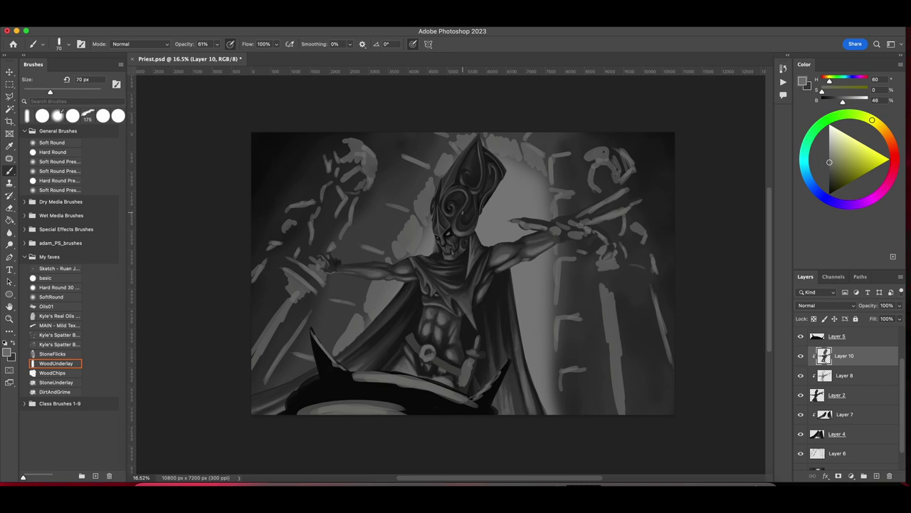
pyautogui.press('h')
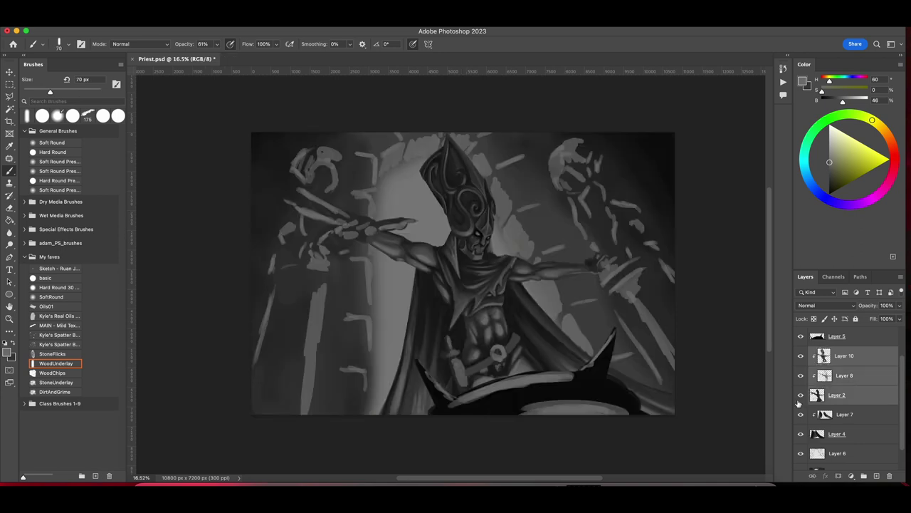
# Merge the figure and cape layers with their clipped shading, and add a clipped layer above Layer 5.
pyautogui.click(837, 335)
pyautogui.scroll(2, 815, 383)
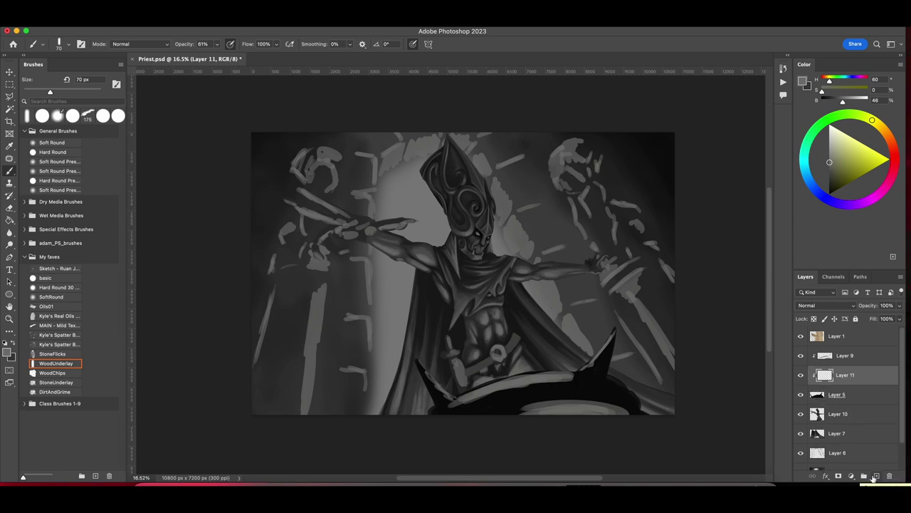
pyautogui.hotkey('ctrl', 'shift', 'alt', 'n')
# Cover the light bands of the horned foreground shape with sampled dark grey on Layer 11, varying the brush size.
pyautogui.keyDown('alt'); pyautogui.click(463, 393); pyautogui.keyUp('alt')
pyautogui.press(']')
pyautogui.press(']')
pyautogui.press(']')
pyautogui.press(']')
pyautogui.press(']')
pyautogui.press(']')
pyautogui.press(']')
pyautogui.moveTo(463, 393)
pyautogui.mouseDown()
pyautogui.moveTo(567, 374)
pyautogui.moveTo(443, 417)
pyautogui.moveTo(621, 382)
pyautogui.moveTo(612, 376)
pyautogui.moveTo(608, 413)
pyautogui.moveTo(545, 411)
pyautogui.mouseUp()
pyautogui.press(']')
pyautogui.press(']')
pyautogui.press(']')
pyautogui.press(']')
pyautogui.press(']')
pyautogui.press(']')
pyautogui.press(']')
pyautogui.press(']')
pyautogui.press('[')
pyautogui.press('[')
pyautogui.press('[')
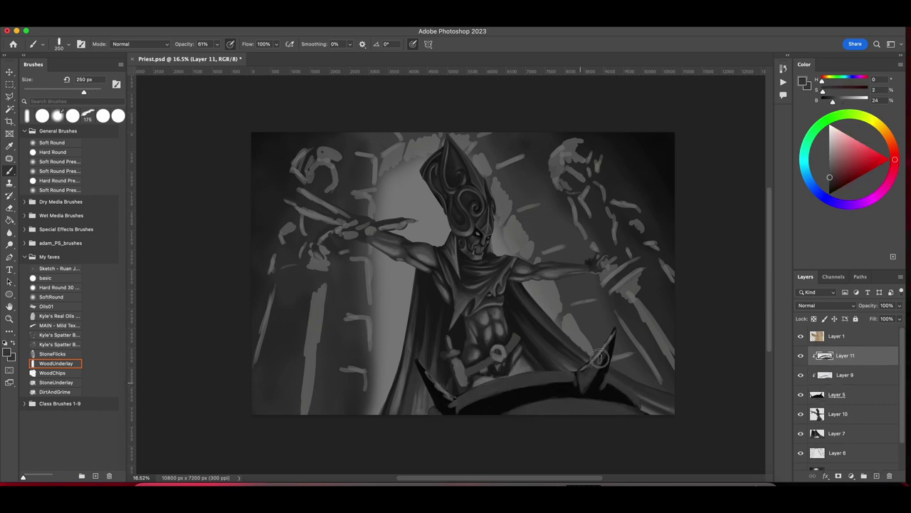
# Reshade the foreground horns in dark grey and paint ridged highlights on them with sampled mid grey.
pyautogui.hotkey('ctrl', 'z')
pyautogui.moveTo(604, 384); pyautogui.dragTo(613, 390)
pyautogui.keyDown('alt'); pyautogui.click(602, 220); pyautogui.keyUp('alt')
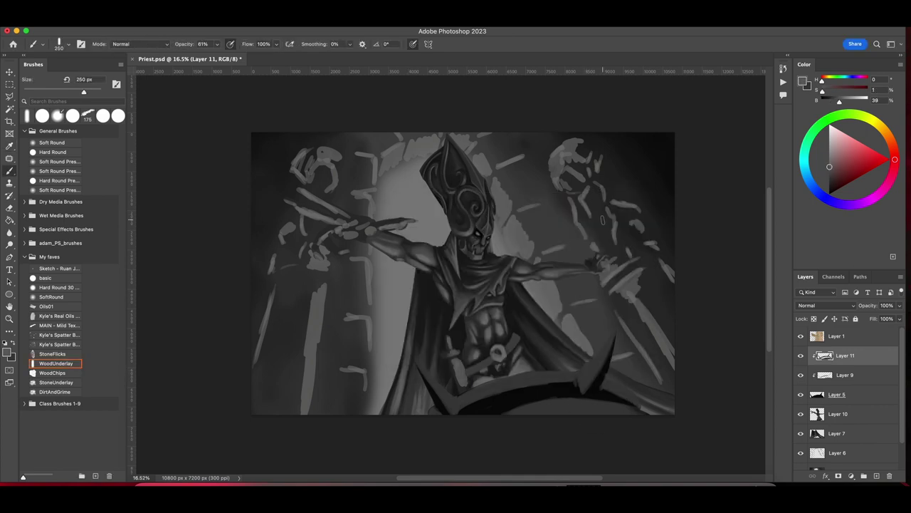
pyautogui.press(']')
pyautogui.press(']')
pyautogui.press(']')
pyautogui.press(']')
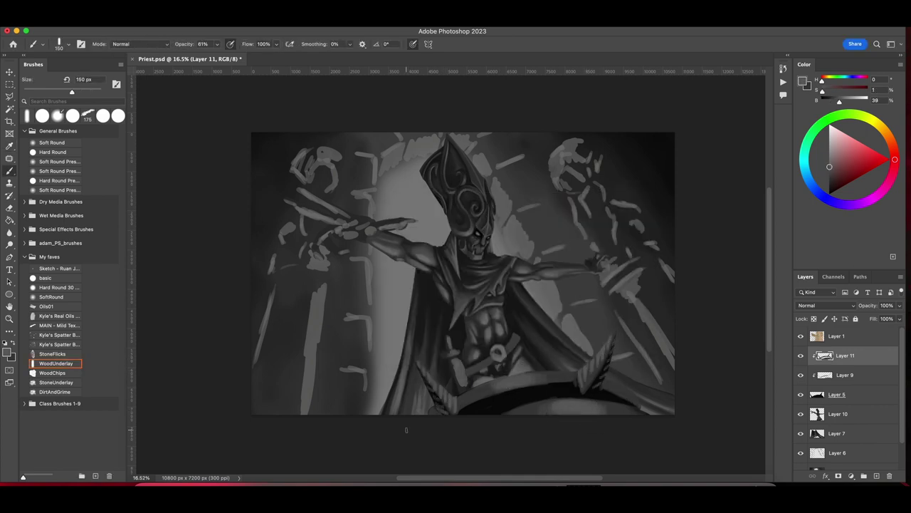
# Darken the lower part of the horned foreground with sampled near-black at 250 px, and save the file.
pyautogui.press(']')
pyautogui.press(']')
pyautogui.press(']')
pyautogui.keyDown('alt'); pyautogui.click(515, 412); pyautogui.keyUp('alt')
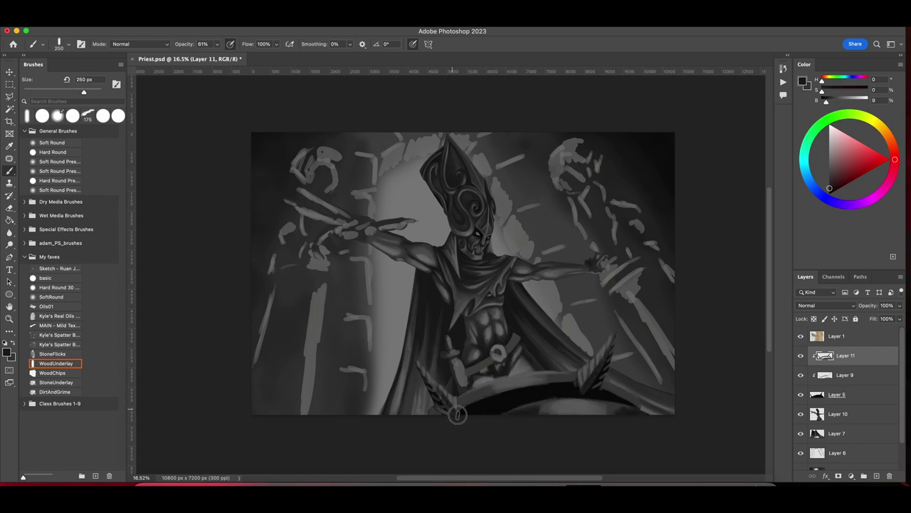
pyautogui.moveTo(457, 414); pyautogui.dragTo(516, 393)
pyautogui.hotkey('ctrl', 's')
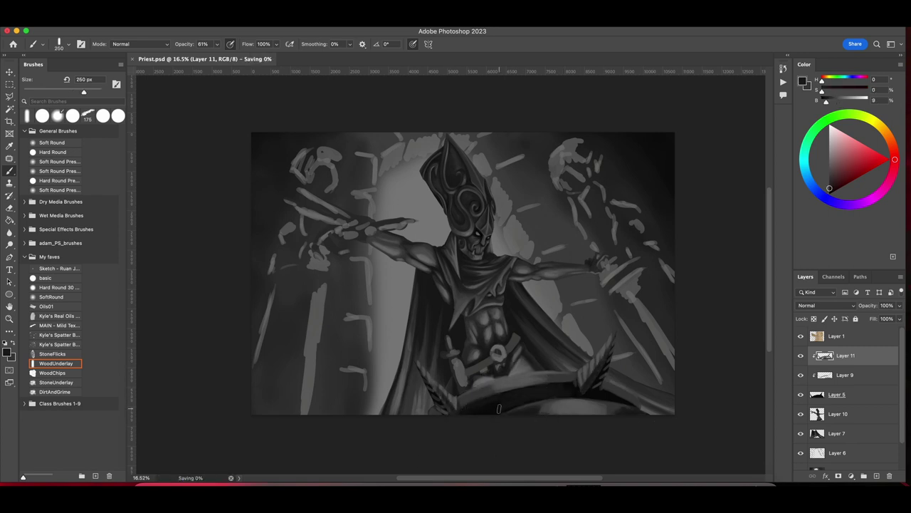
# Merge the foreground layers into one, and sharpen the pale window opening's left edge on Layer 3 using Hard Round.
pyautogui.hotkey('ctrl', 'e')
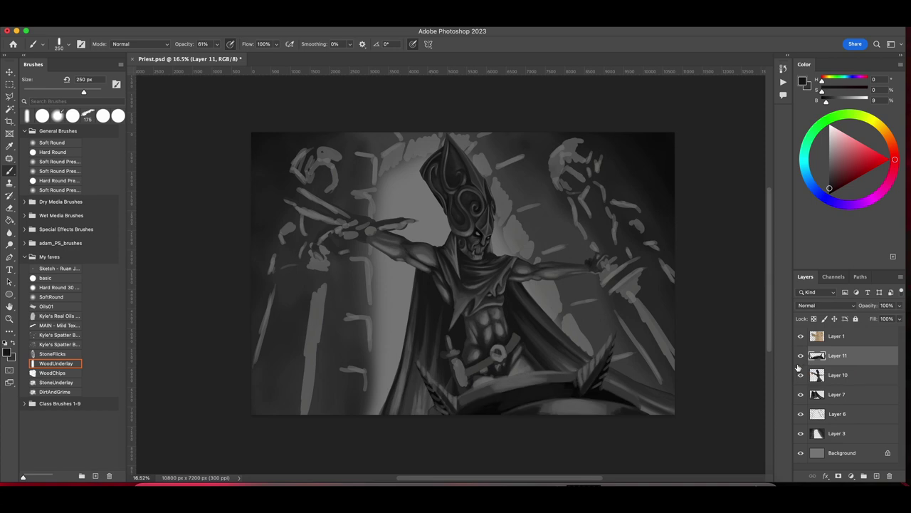
pyautogui.click(837, 433)
pyautogui.click(52, 152)
pyautogui.moveTo(375, 412)
pyautogui.mouseDown()
pyautogui.moveTo(380, 201)
pyautogui.moveTo(391, 177)
pyautogui.moveTo(425, 159)
pyautogui.mouseUp()
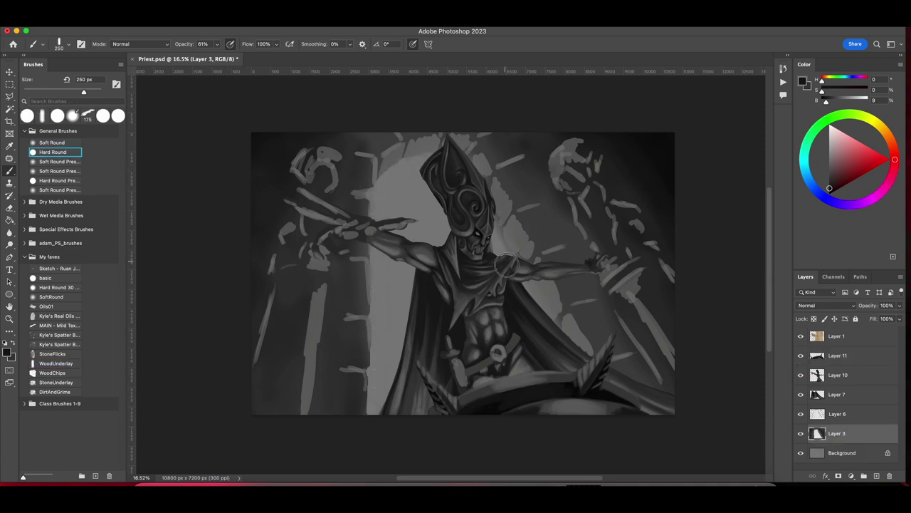
# Add a layer above Layer 6 and show the Layer 1 sketch semi-transparently as a reference.
pyautogui.click(878, 475)
pyautogui.click(829, 186)
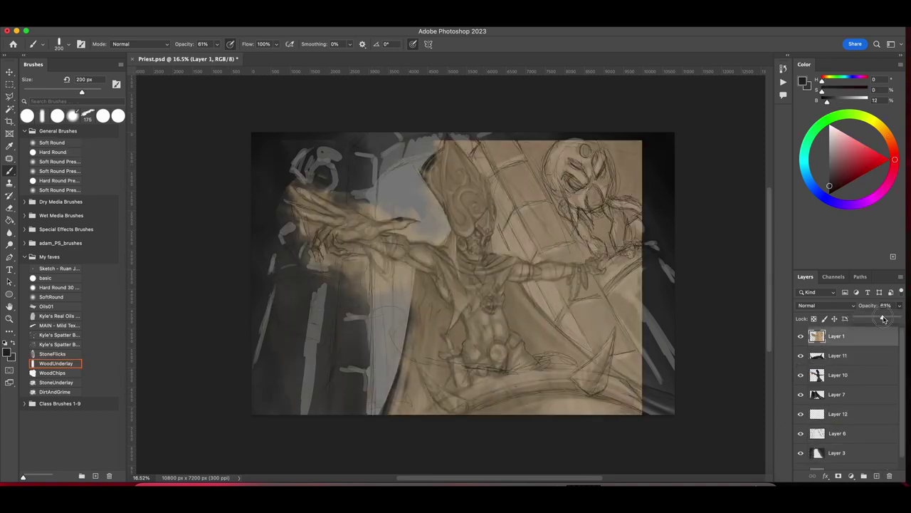
pyautogui.press('[')
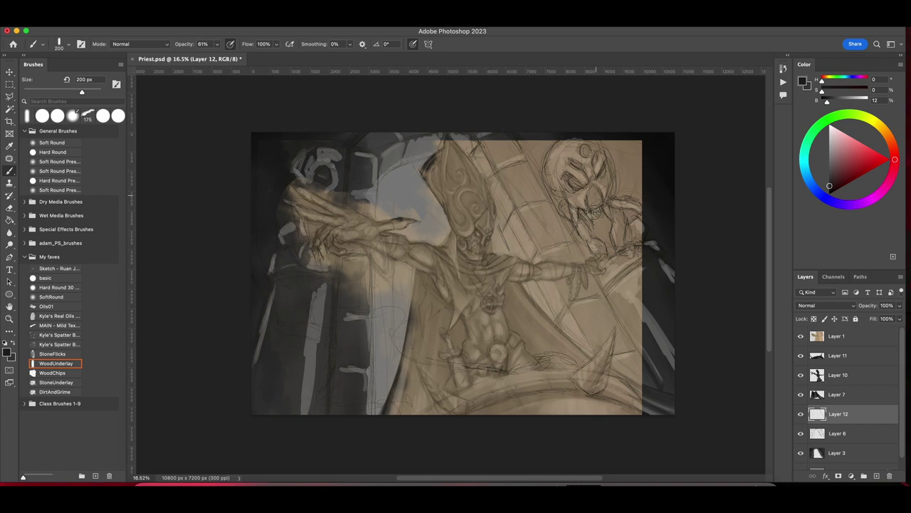
# Darken the background statues and pillar edges with near-black using a brush up to 500 px, and hide the sketch.
pyautogui.press(']')
pyautogui.press(']')
pyautogui.press(']')
pyautogui.press(']')
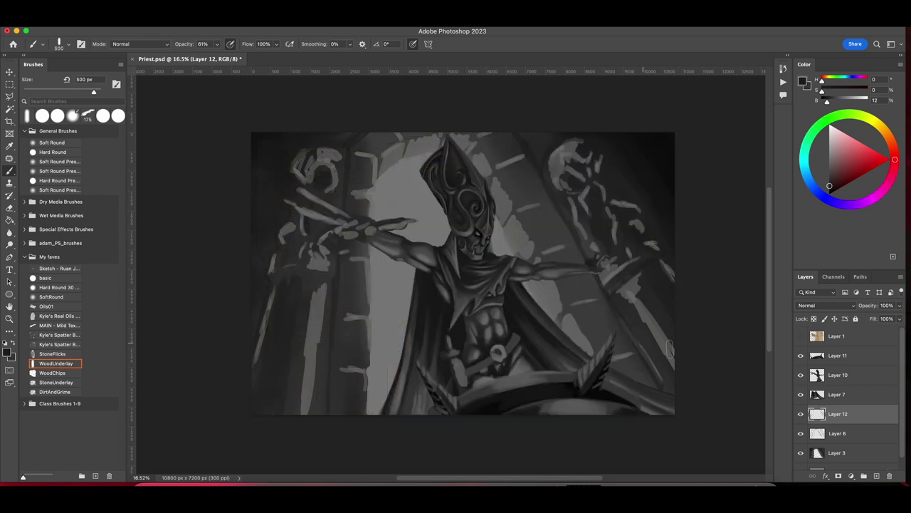
# Hide the figure, cape and foreground layers, and fill the window opening with 50% brightness grey at 500 px.
pyautogui.hotkey('alt', '[')
pyautogui.hotkey('alt', ']')
pyautogui.moveTo(537, 302)
pyautogui.mouseDown()
pyautogui.moveTo(581, 367)
pyautogui.moveTo(522, 270)
pyautogui.moveTo(494, 185)
pyautogui.moveTo(460, 149)
pyautogui.moveTo(469, 169)
pyautogui.moveTo(384, 162)
pyautogui.mouseUp()
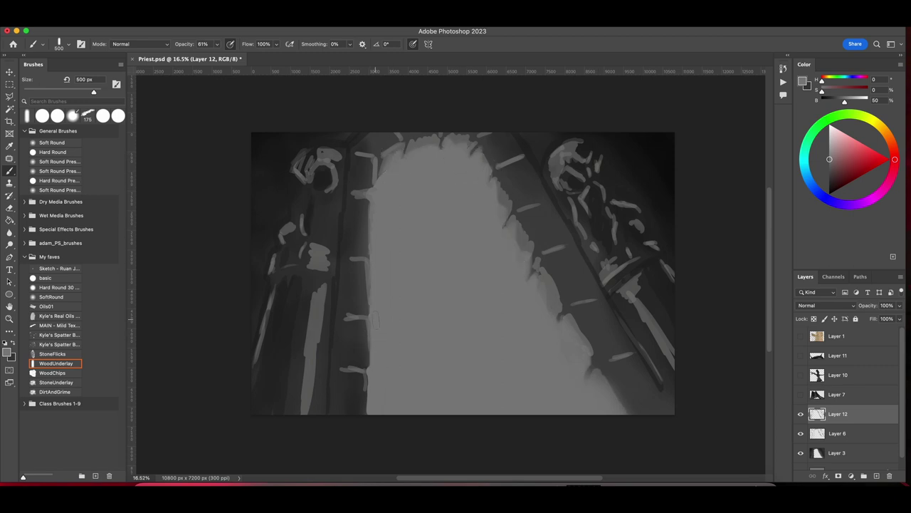
# Outline the bricks of the right pillar with sampled near-black using the WoodUnderlay brush at 200 px.
pyautogui.press('[')
pyautogui.keyDown('alt'); pyautogui.click(529, 250); pyautogui.keyUp('alt')
pyautogui.press('[')
pyautogui.keyDown('alt'); pyautogui.click(499, 146); pyautogui.keyUp('alt')
pyautogui.moveTo(484, 155); pyautogui.dragTo(492, 135)
pyautogui.moveTo(494, 171); pyautogui.dragTo(538, 201)
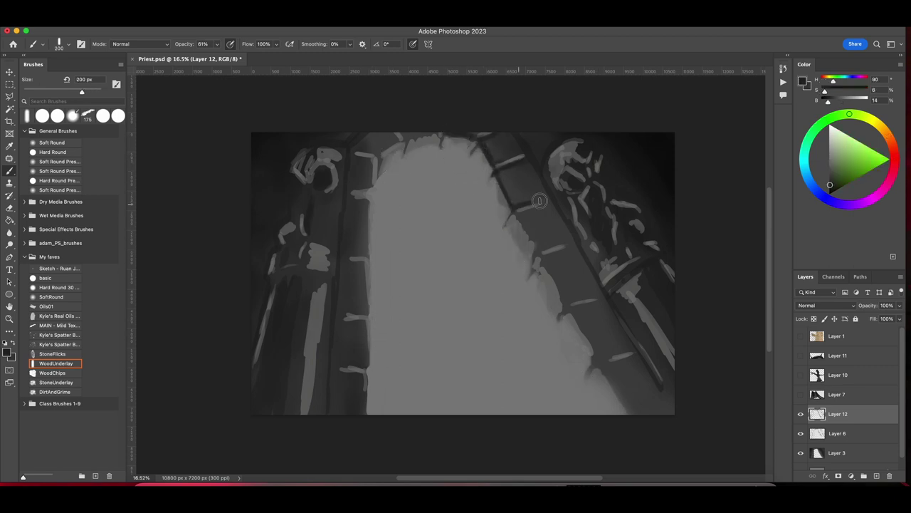
pyautogui.moveTo(534, 246)
pyautogui.mouseDown()
pyautogui.moveTo(579, 244)
pyautogui.moveTo(564, 298)
pyautogui.mouseUp()
pyautogui.moveTo(628, 340)
pyautogui.mouseDown()
pyautogui.moveTo(531, 156)
pyautogui.moveTo(662, 402)
pyautogui.mouseUp()
pyautogui.moveTo(577, 313); pyautogui.dragTo(602, 409)
# Clean up the right pillar's inner edge and lighten its brick ledges with sampled greys, starting at 300 px.
pyautogui.press(']')
pyautogui.keyDown('alt'); pyautogui.click(599, 349); pyautogui.keyUp('alt')
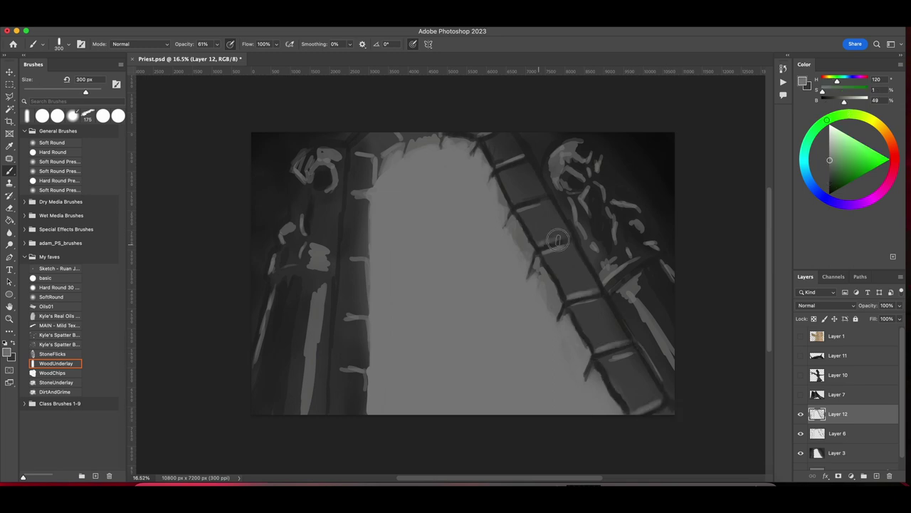
pyautogui.keyDown('alt'); pyautogui.click(558, 240); pyautogui.keyUp('alt')
pyautogui.press('[')
pyautogui.press('[')
pyautogui.press('[')
# Outline the bricks of the left pillar and the arch's top with sampled near-black at 175 px.
pyautogui.keyDown('alt'); pyautogui.click(338, 371); pyautogui.keyUp('alt')
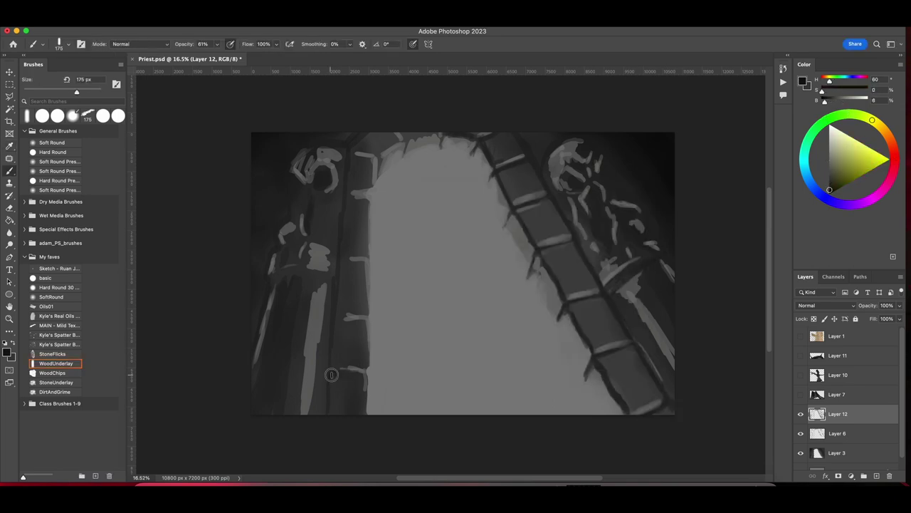
pyautogui.moveTo(329, 370); pyautogui.dragTo(369, 402)
pyautogui.moveTo(331, 322)
pyautogui.mouseDown()
pyautogui.moveTo(351, 146)
pyautogui.moveTo(368, 188)
pyautogui.moveTo(407, 135)
pyautogui.moveTo(440, 133)
pyautogui.mouseUp()
# Soften the shading along the right pillar's inner edge using the Hard Round 30 brush.
pyautogui.keyDown('alt'); pyautogui.click(285, 185); pyautogui.keyUp('alt')
pyautogui.click(45, 278)
pyautogui.click(44, 287)
pyautogui.moveTo(602, 353)
pyautogui.mouseDown()
pyautogui.moveTo(588, 370)
pyautogui.moveTo(655, 386)
pyautogui.moveTo(645, 393)
pyautogui.moveTo(578, 318)
pyautogui.moveTo(603, 318)
pyautogui.moveTo(567, 329)
pyautogui.moveTo(582, 321)
pyautogui.moveTo(629, 378)
pyautogui.moveTo(597, 336)
pyautogui.moveTo(615, 412)
pyautogui.moveTo(553, 317)
pyautogui.moveTo(545, 264)
pyautogui.mouseUp()
# Texture the right pillar's bricks with sampled dark grey using the StoneUnderlay brush at 250 to 400 px and 25% opacity.
pyautogui.click(55, 382)
pyautogui.keyDown('alt'); pyautogui.click(580, 345); pyautogui.keyUp('alt')
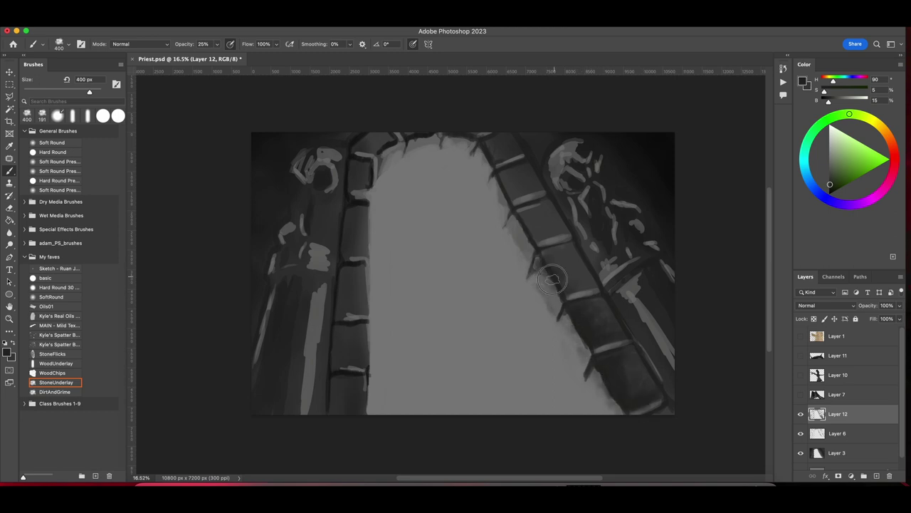
pyautogui.moveTo(568, 294)
pyautogui.mouseDown()
pyautogui.moveTo(549, 268)
pyautogui.moveTo(578, 290)
pyautogui.mouseUp()
pyautogui.press('[')
pyautogui.press('[')
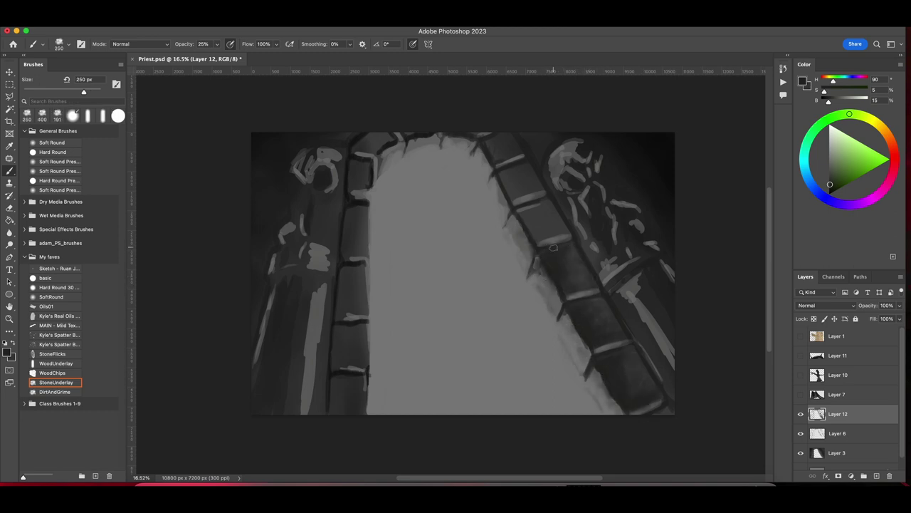
pyautogui.press(']')
pyautogui.press(']')
pyautogui.press(']')
pyautogui.moveTo(549, 232); pyautogui.dragTo(534, 217)
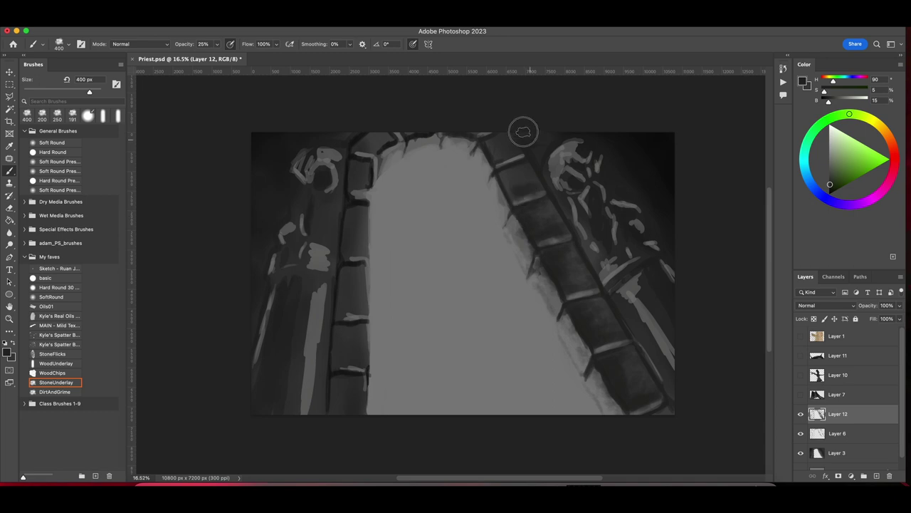
# Texture the top of the arch with dark grey using the StoneUnderlay brush at 200 px and 58% opacity.
pyautogui.press('5')
pyautogui.press('8')
pyautogui.press('[')
pyautogui.press('[')
pyautogui.press('[')
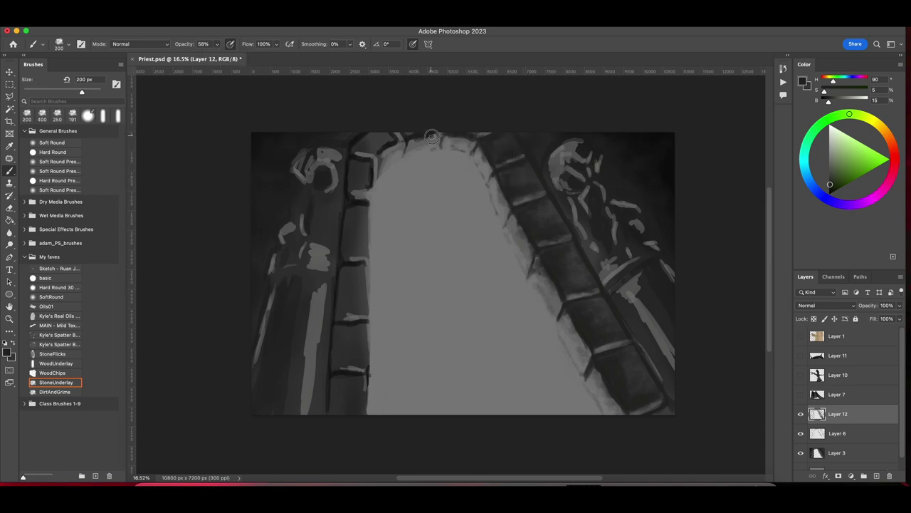
pyautogui.moveTo(397, 135); pyautogui.dragTo(384, 162)
# Texture the left pillar's bricks with sampled dark greys using the StoneUnderlay brush at 400 px, and show the figure layers again.
pyautogui.keyDown('alt'); pyautogui.click(374, 151); pyautogui.keyUp('alt')
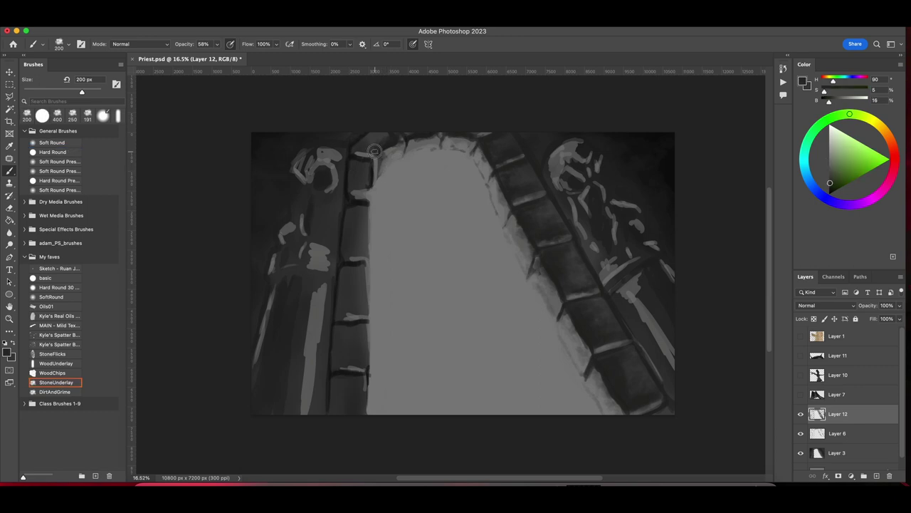
pyautogui.press(']')
pyautogui.press(']')
pyautogui.press(']')
pyautogui.keyDown('alt'); pyautogui.click(351, 196); pyautogui.keyUp('alt')
pyautogui.moveTo(355, 203); pyautogui.dragTo(354, 306)
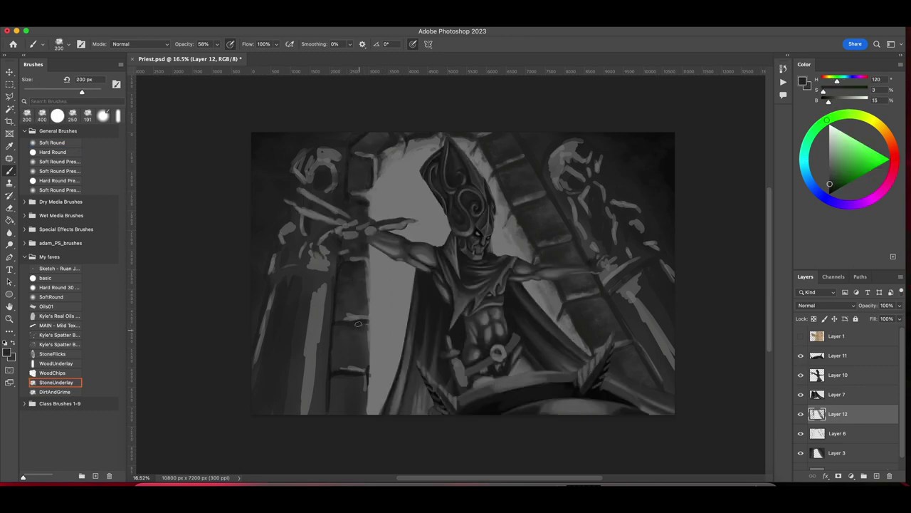
# Texture the left pillar's lower bricks with dark grey using the StoneUnderlay brush at 500 px and 58% opacity.
pyautogui.press(']')
pyautogui.press(']')
pyautogui.press(']')
pyautogui.moveTo(335, 349); pyautogui.dragTo(366, 395)
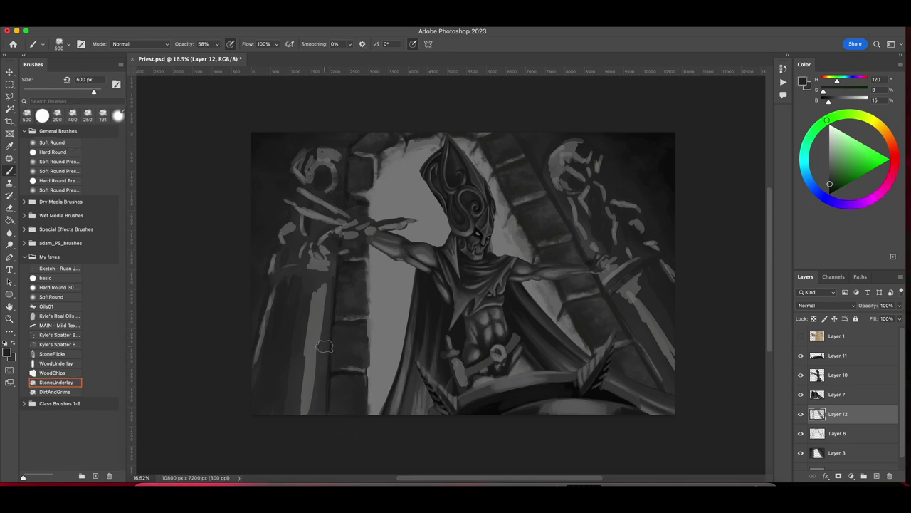
# Merge the arch layers into Layer 12, add a new layer above it, and choose the basic brush.
pyautogui.hotkey('ctrl', 'e')
pyautogui.click(876, 476)
pyautogui.click(45, 278)
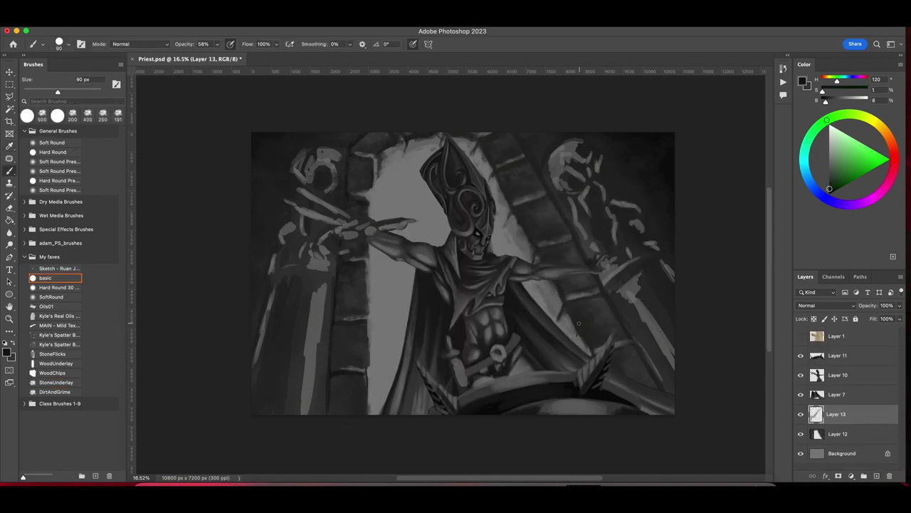
# Paint near-black accents and cracks on the right pillar's lower bricks using the basic brush at 100 px and 58% opacity.
pyautogui.keyDown('alt'); pyautogui.click(524, 289); pyautogui.keyUp('alt')
pyautogui.press(']')
pyautogui.press(']')
pyautogui.press(']')
pyautogui.press(']')
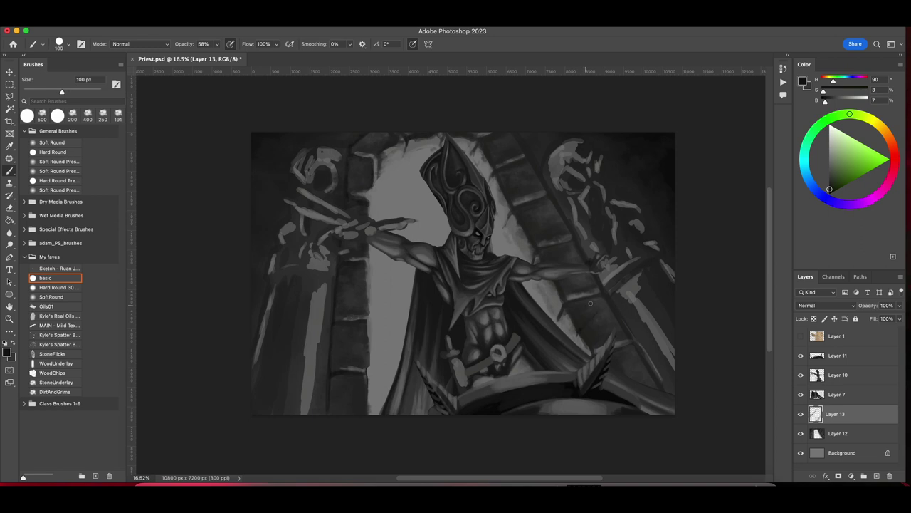
pyautogui.moveTo(588, 299); pyautogui.dragTo(524, 289)
# Refine the right pillar's lower brick joints and inner edge with sampled greys using the basic brush at 60 to 80 px.
pyautogui.scroll(3, 507, 346)
pyautogui.press('[')
pyautogui.press('[')
pyautogui.press('[')
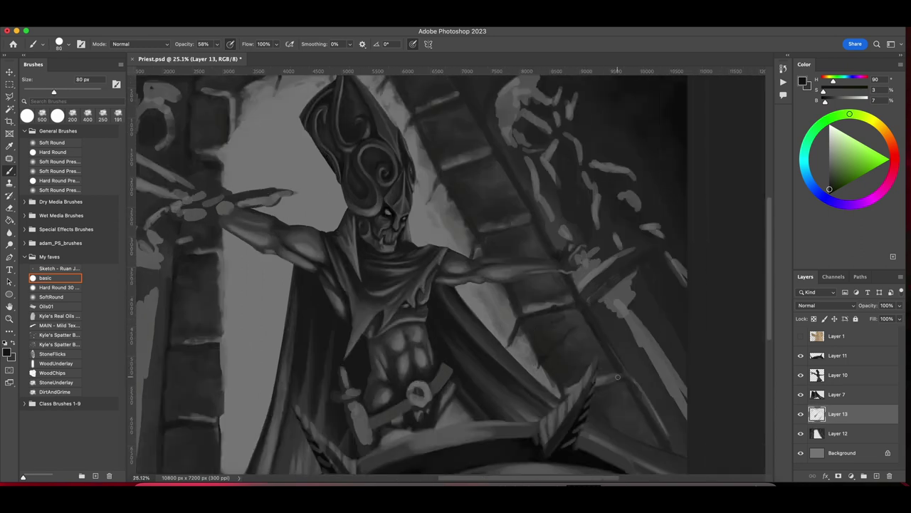
pyautogui.keyDown('alt'); pyautogui.click(554, 350); pyautogui.keyUp('alt')
pyautogui.keyDown('alt'); pyautogui.click(588, 325); pyautogui.keyUp('alt')
pyautogui.press('[')
pyautogui.press('[')
pyautogui.press('[')
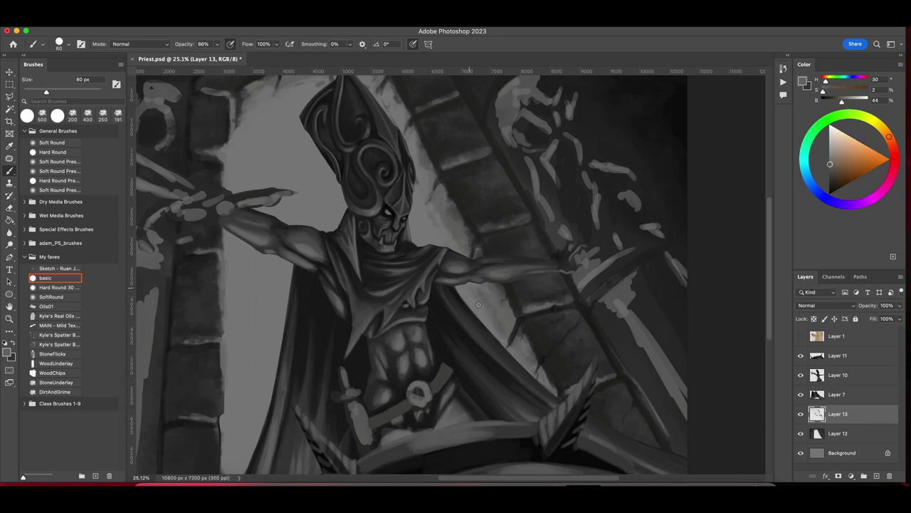
pyautogui.keyDown('alt'); pyautogui.click(514, 329); pyautogui.keyUp('alt')
pyautogui.keyDown('alt'); pyautogui.click(546, 309); pyautogui.keyUp('alt')
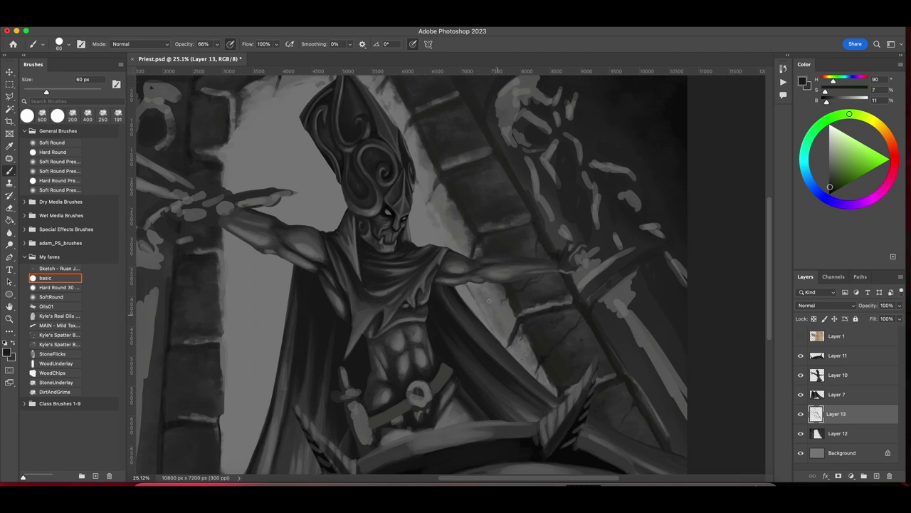
# Paint dark cracks into the right pillar's middle bricks using the basic brush at 66% opacity.
pyautogui.moveTo(502, 228); pyautogui.dragTo(527, 221)
pyautogui.press('[')
pyautogui.press('[')
pyautogui.press('[')
pyautogui.press('[')
pyautogui.press('[')
pyautogui.press('[')
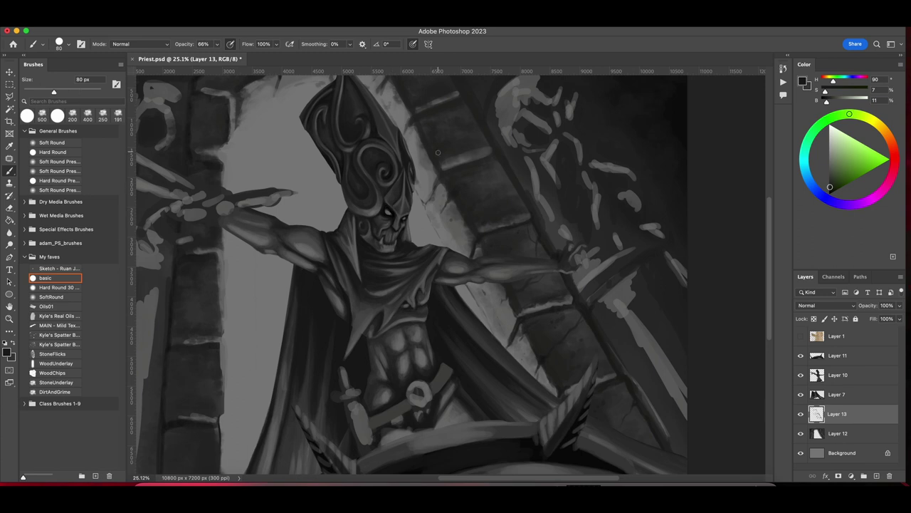
# Shade the right pillar's upper bricks and chip their inner edge with sampled greys using the basic brush at 80 to 175 px.
pyautogui.scroll(3, 511, 176)
pyautogui.keyDown('alt'); pyautogui.click(431, 248); pyautogui.keyUp('alt')
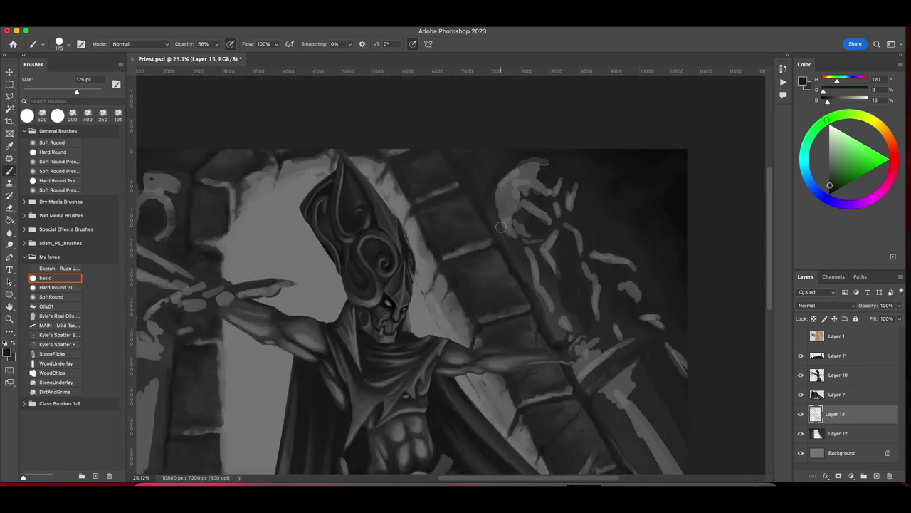
pyautogui.click(419, 242)
pyautogui.moveTo(434, 189); pyautogui.dragTo(369, 182)
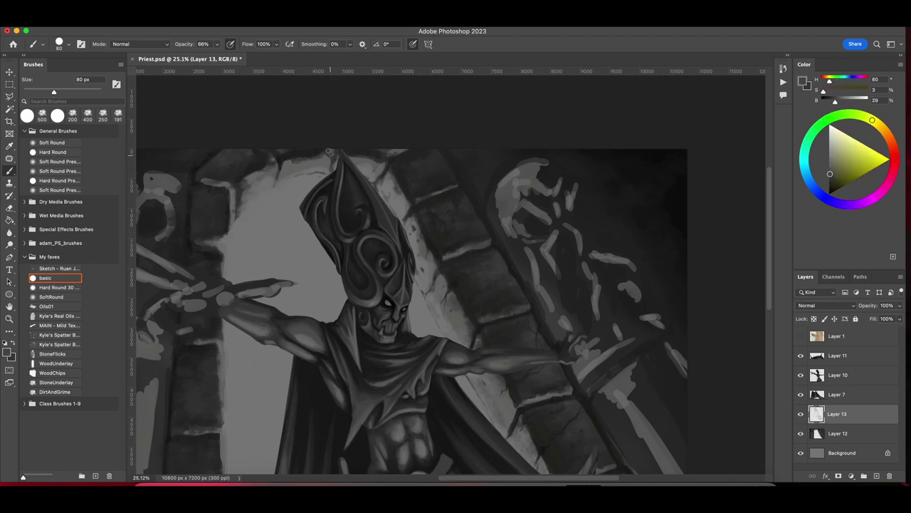
# Detail the top of the arch and its inner rim with sampled light and dark greys using the basic brush at 70 to 125 px.
pyautogui.keyDown('alt'); pyautogui.click(311, 176); pyautogui.keyUp('alt')
pyautogui.keyDown('alt'); pyautogui.click(297, 152); pyautogui.keyUp('alt')
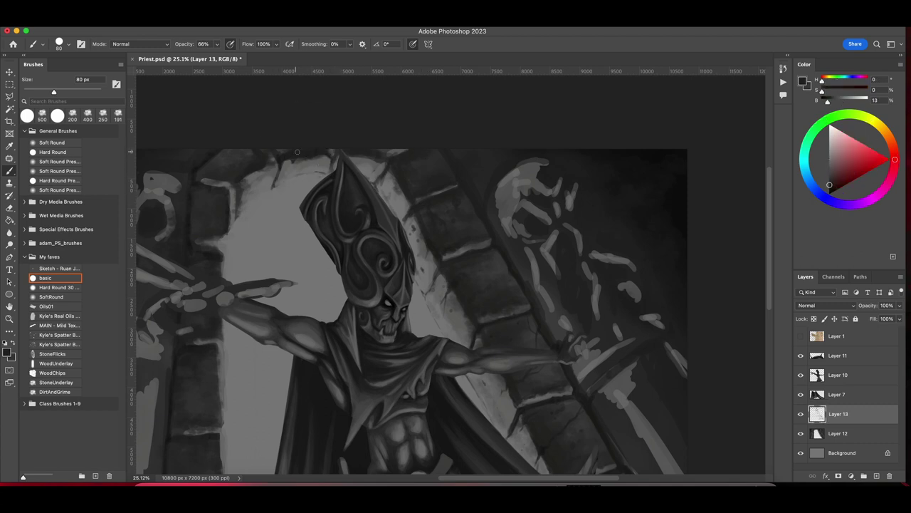
pyautogui.hscroll(-5, 281, 186)
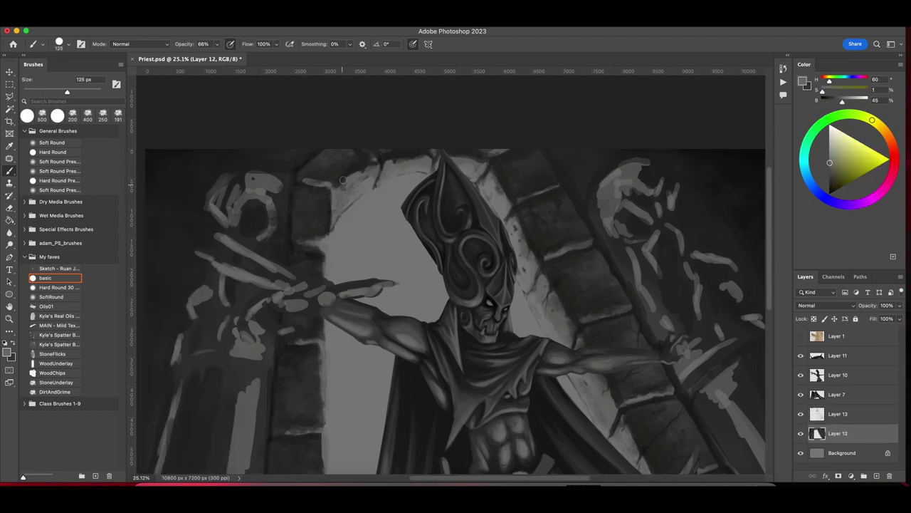
pyautogui.keyDown('alt'); pyautogui.click(330, 181); pyautogui.keyUp('alt')
pyautogui.press('[')
pyautogui.keyDown('alt'); pyautogui.click(307, 187); pyautogui.keyUp('alt')
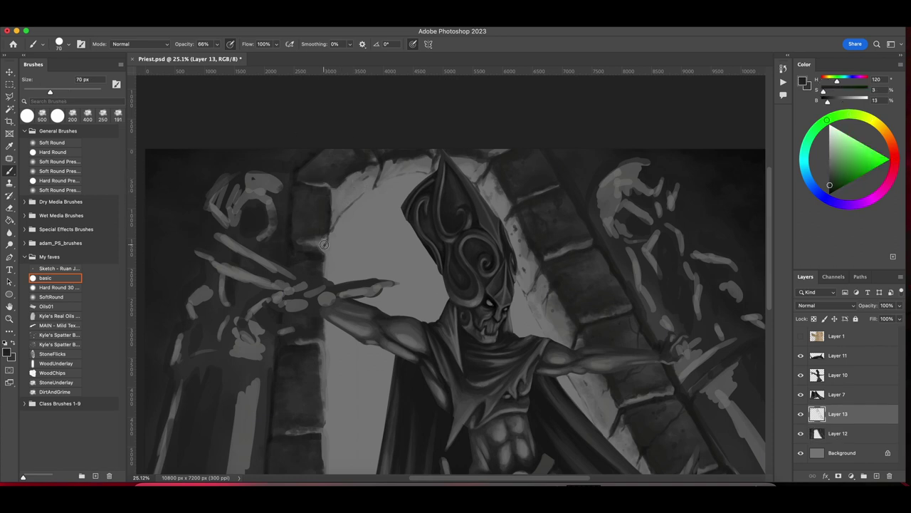
# Shade the left pillar's upper brick edges with sampled greys using the basic brush at 125 px and 66% opacity.
pyautogui.press(']')
pyautogui.press(']')
pyautogui.press(']')
pyautogui.press(']')
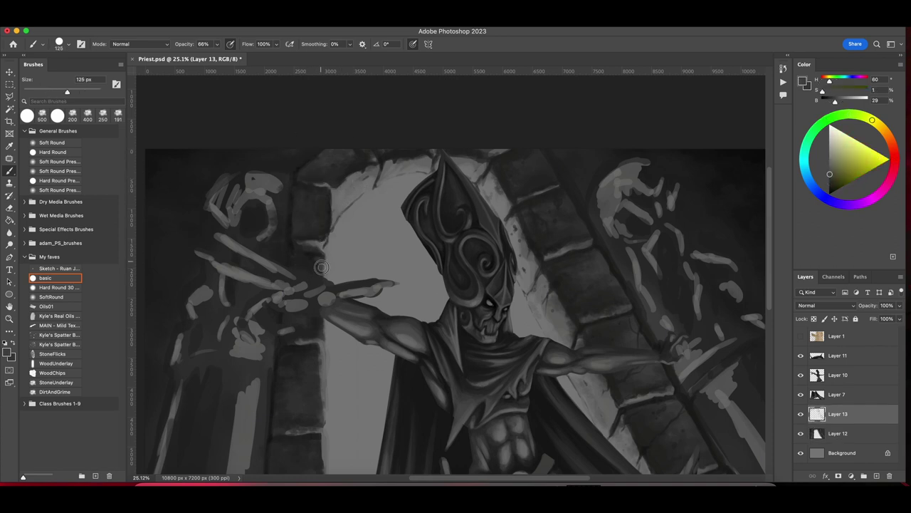
pyautogui.keyDown('alt'); pyautogui.click(329, 345); pyautogui.keyUp('alt')
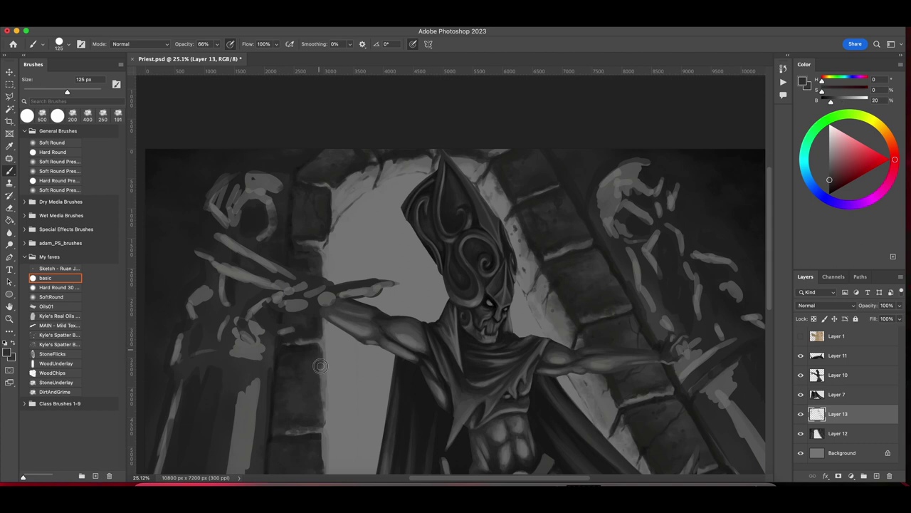
# Paint cracks and chipped edges on the left pillar's middle brick with sampled greys using the basic brush at 45 px.
pyautogui.keyDown('alt'); pyautogui.click(289, 397); pyautogui.keyUp('alt')
pyautogui.press('[')
pyautogui.press('[')
pyautogui.press('[')
pyautogui.press('[')
pyautogui.press('[')
pyautogui.press('[')
pyautogui.press('[')
pyautogui.keyDown('alt'); pyautogui.click(328, 389); pyautogui.keyUp('alt')
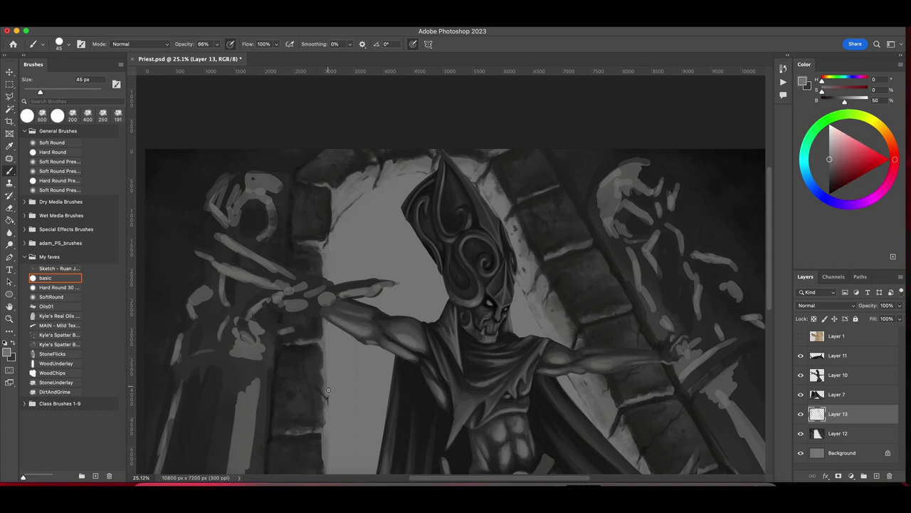
pyautogui.keyDown('alt'); pyautogui.click(323, 394); pyautogui.keyUp('alt')
# Darken the left pillar's bottom brick and its edge with sampled dark greys using the basic brush at 150 to 300 px.
pyautogui.scroll(-3, 352, 294)
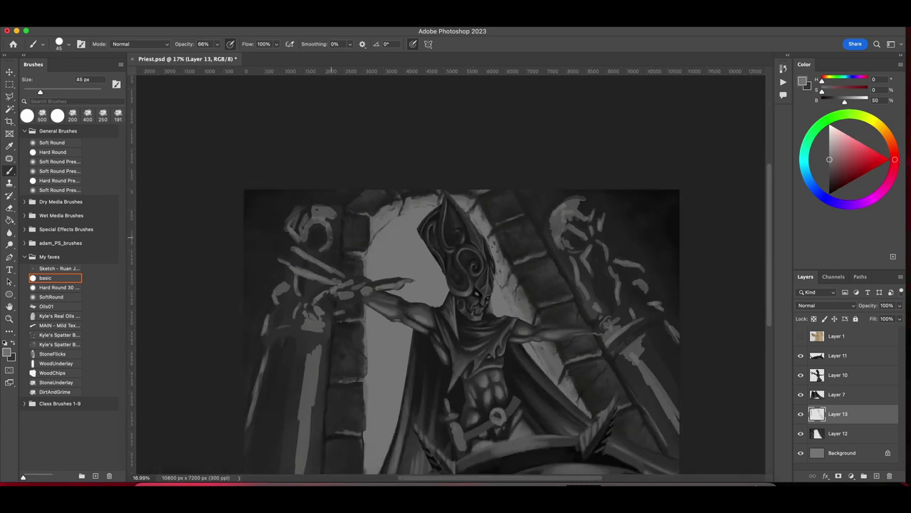
pyautogui.scroll(-5, 352, 294)
pyautogui.keyDown('alt'); pyautogui.click(338, 334); pyautogui.keyUp('alt')
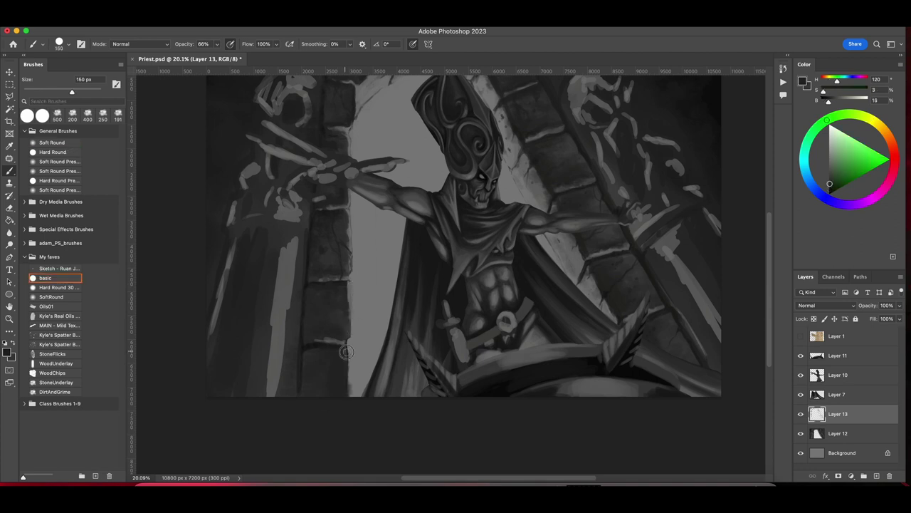
pyautogui.moveTo(347, 396); pyautogui.dragTo(347, 343)
pyautogui.press(']')
pyautogui.press(']')
pyautogui.press(']')
pyautogui.press(']')
pyautogui.press(']')
pyautogui.press(']')
pyautogui.press(']')
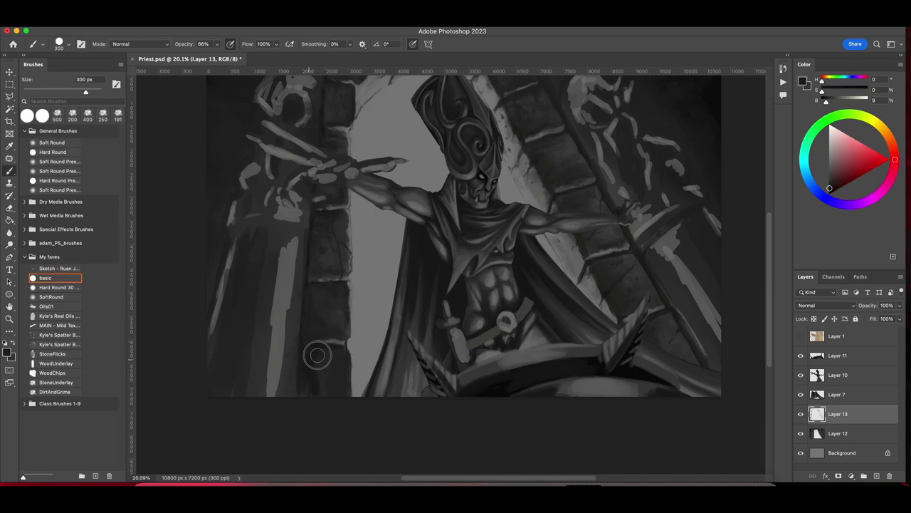
# Blend the joint and inner edge of the left pillar's lower bricks with sampled greys using the basic brush at 100 to 150 px.
pyautogui.keyDown('alt'); pyautogui.click(318, 324); pyautogui.keyUp('alt')
pyautogui.press('[')
pyautogui.press('[')
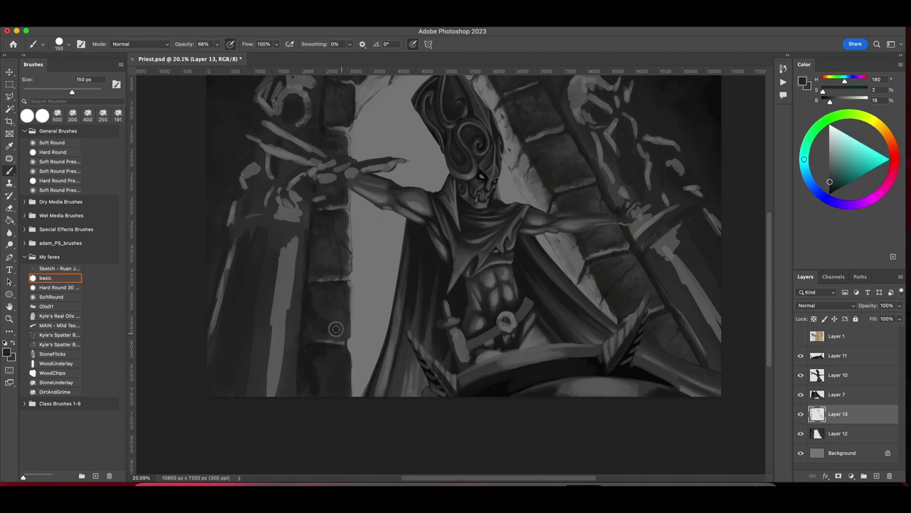
pyautogui.keyDown('alt'); pyautogui.click(328, 328); pyautogui.keyUp('alt')
pyautogui.keyDown('alt'); pyautogui.click(328, 332); pyautogui.keyUp('alt')
pyautogui.press('[')
pyautogui.press('[')
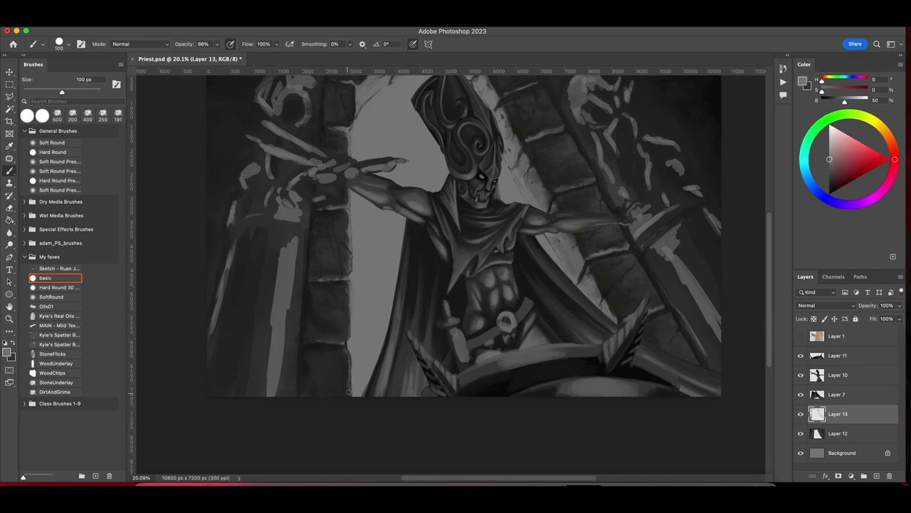
# Deepen the shading along the left pillar's outer edge with sampled dark grey using the basic brush at 200 px.
pyautogui.keyDown('alt'); pyautogui.click(329, 302); pyautogui.keyUp('alt')
pyautogui.scroll(5, 499, 307)
pyautogui.press('[')
pyautogui.press('[')
pyautogui.press('[')
pyautogui.press('[')
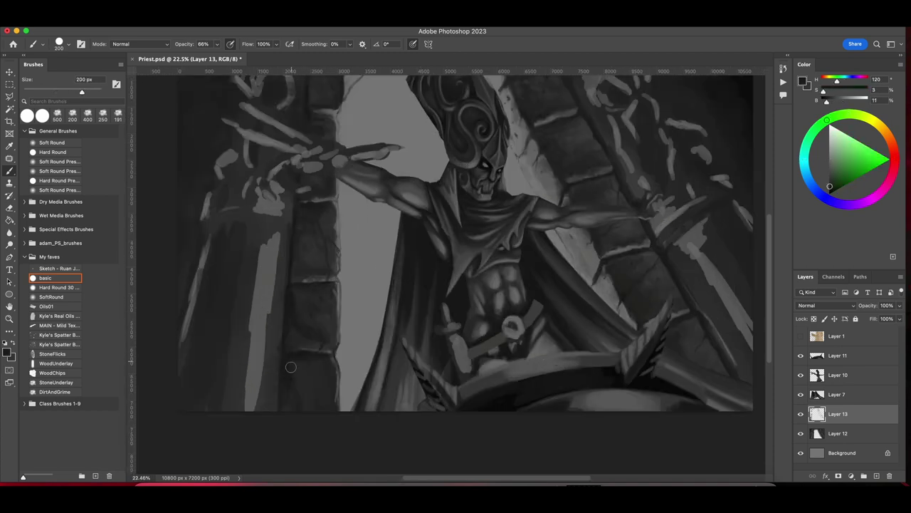
pyautogui.keyDown('alt'); pyautogui.click(298, 393); pyautogui.keyUp('alt')
# Shade the surface of the right pillar's bottom brick with sampled greys using the basic brush at 60 to 80 px.
pyautogui.hscroll(5, 442, 398)
pyautogui.scroll(2, 550, 378)
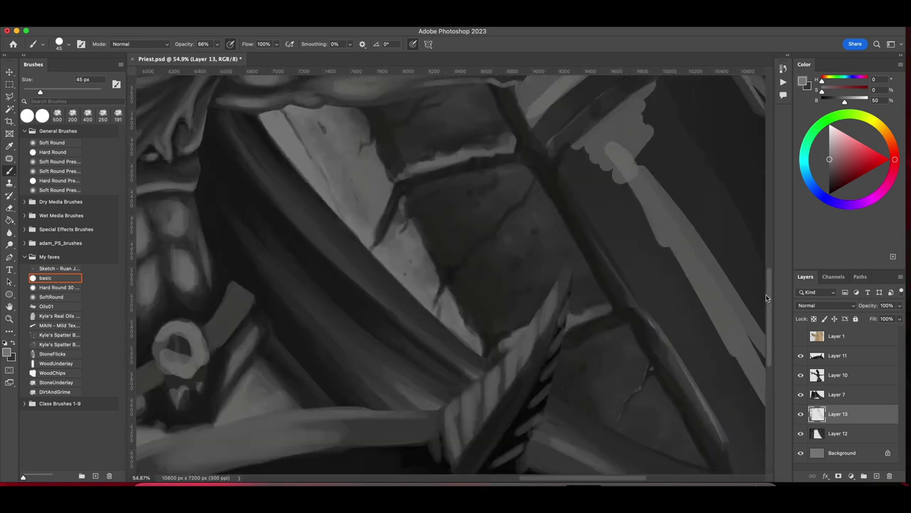
pyautogui.keyDown('alt'); pyautogui.click(571, 374); pyautogui.keyUp('alt')
pyautogui.press(']')
pyautogui.press(']')
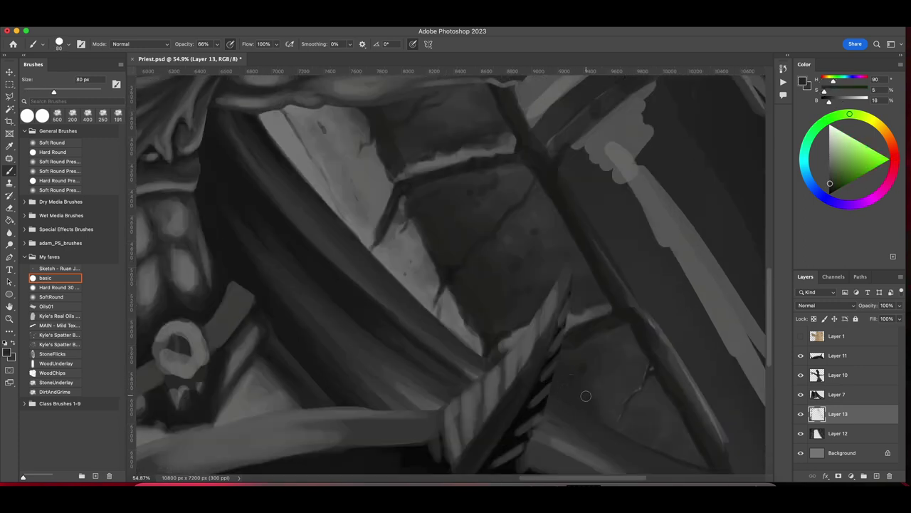
pyautogui.keyDown('alt'); pyautogui.click(581, 363); pyautogui.keyUp('alt')
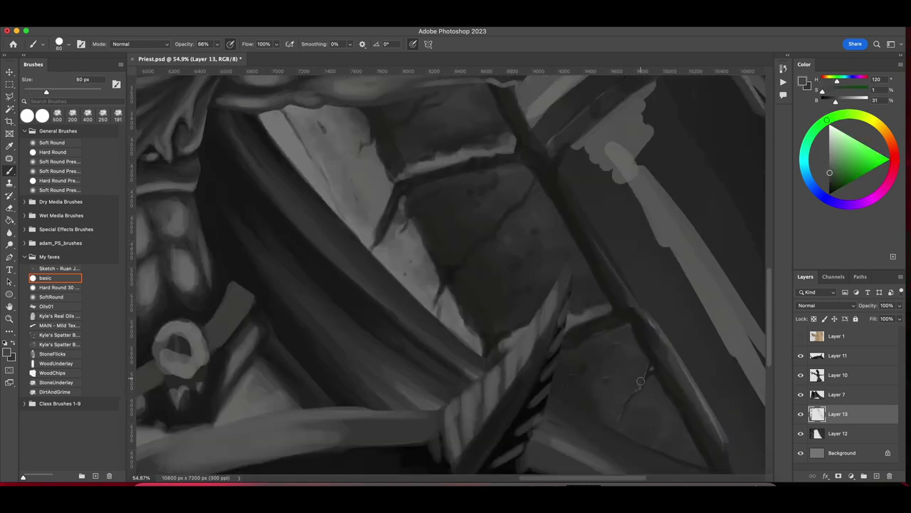
# Paint edge highlights, chips and crack details on the right pillar's lower bricks with sampled greys using the basic brush at 20 to 35 px.
pyautogui.press('[')
pyautogui.press('[')
pyautogui.press('[')
pyautogui.press('[')
pyautogui.keyDown('alt'); pyautogui.click(585, 309); pyautogui.keyUp('alt')
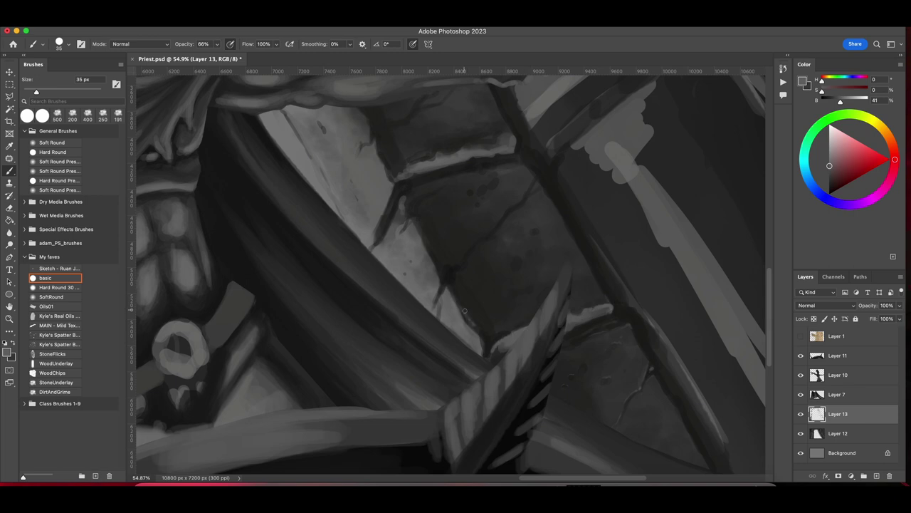
pyautogui.keyDown('alt'); pyautogui.click(572, 318); pyautogui.keyUp('alt')
pyautogui.keyDown('alt'); pyautogui.click(440, 300); pyautogui.keyUp('alt')
pyautogui.moveTo(386, 208); pyautogui.dragTo(373, 248)
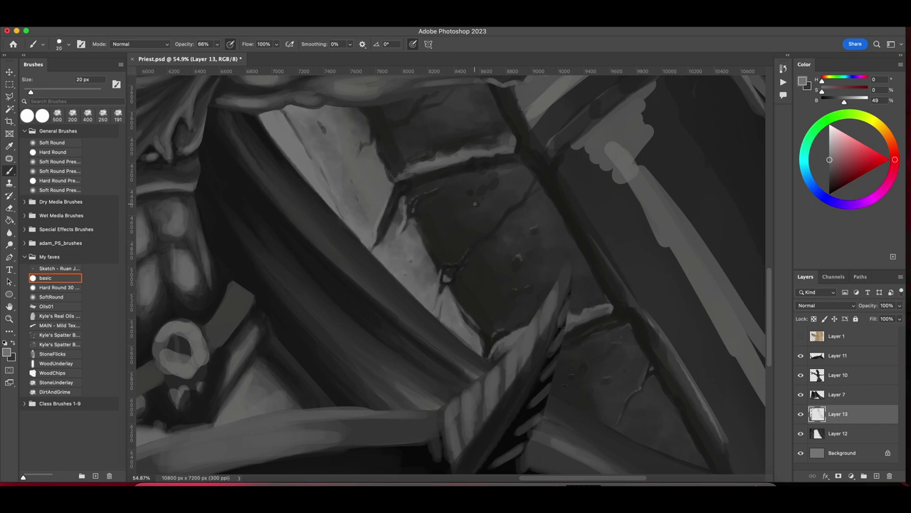
# Refine the arch's inner wall and brick edges beside the priest's cape with sampled greys using the basic brush at 80 to 150 px.
pyautogui.press(']')
pyautogui.press(']')
pyautogui.press(']')
pyautogui.press(']')
pyautogui.press(']')
pyautogui.press(']')
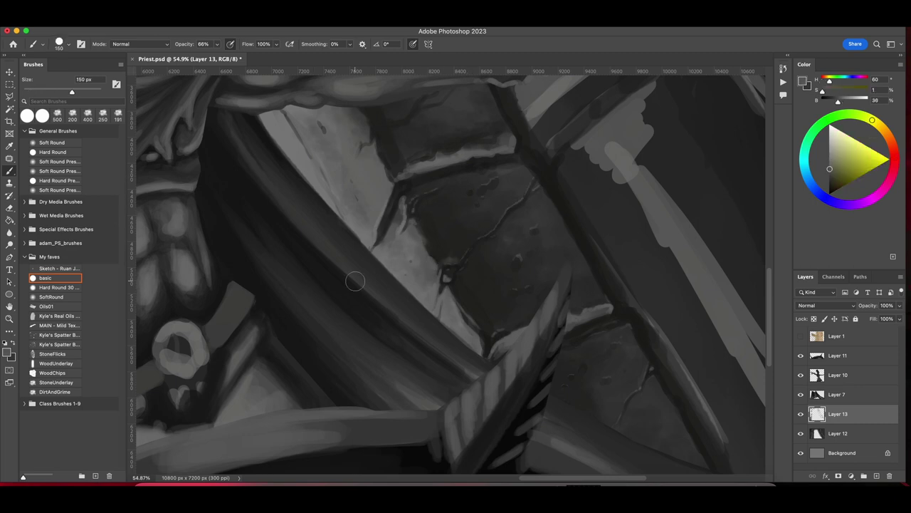
pyautogui.scroll(-3, 360, 274)
pyautogui.moveTo(401, 232)
pyautogui.mouseDown()
pyautogui.moveTo(425, 205)
pyautogui.moveTo(463, 196)
pyautogui.moveTo(413, 189)
pyautogui.mouseUp()
pyautogui.keyDown('alt'); pyautogui.click(470, 196); pyautogui.keyUp('alt')
pyautogui.moveTo(488, 181); pyautogui.dragTo(399, 237)
pyautogui.keyDown('alt'); pyautogui.click(388, 246); pyautogui.keyUp('alt')
pyautogui.scroll(-3, 388, 246)
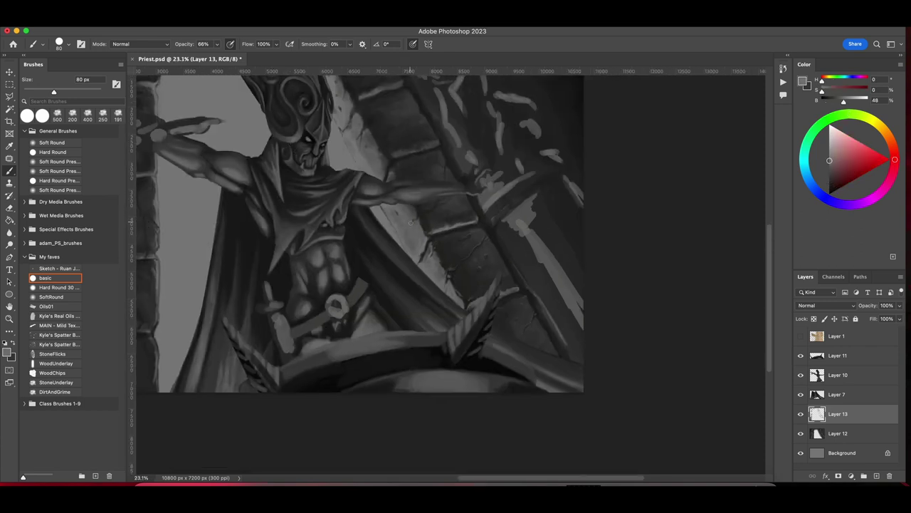
# Add light grey edge highlights and cracks to the right pillar's middle and upper bricks using the basic brush at 45 to 90 px.
pyautogui.scroll(4, 388, 246)
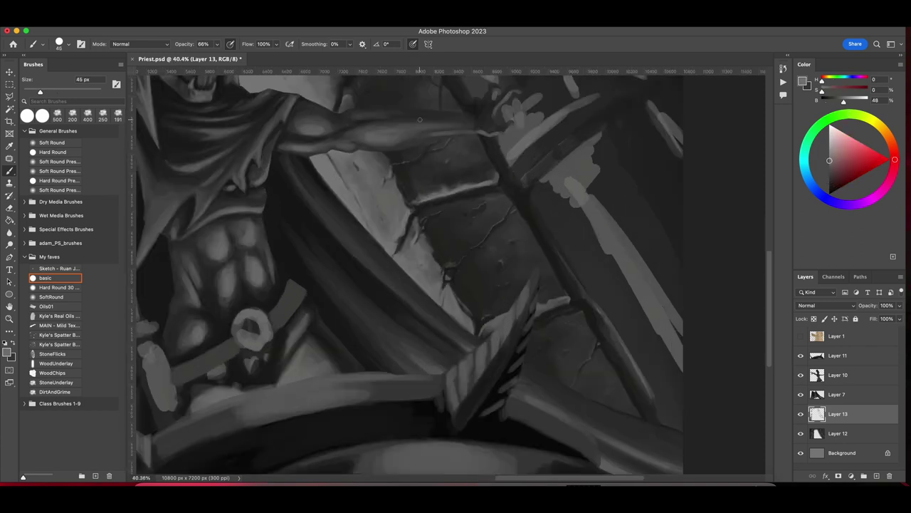
pyautogui.scroll(-1, 445, 272)
pyautogui.scroll(3, 462, 215)
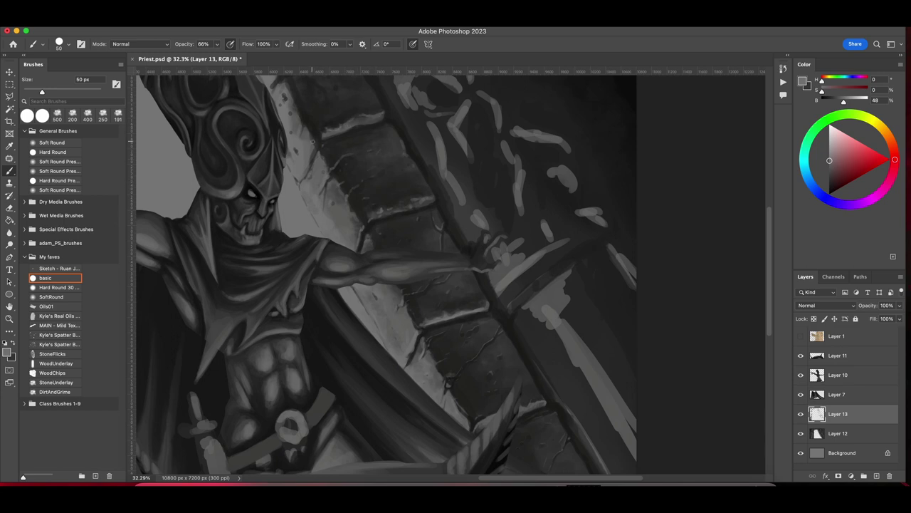
pyautogui.scroll(3, 296, 179)
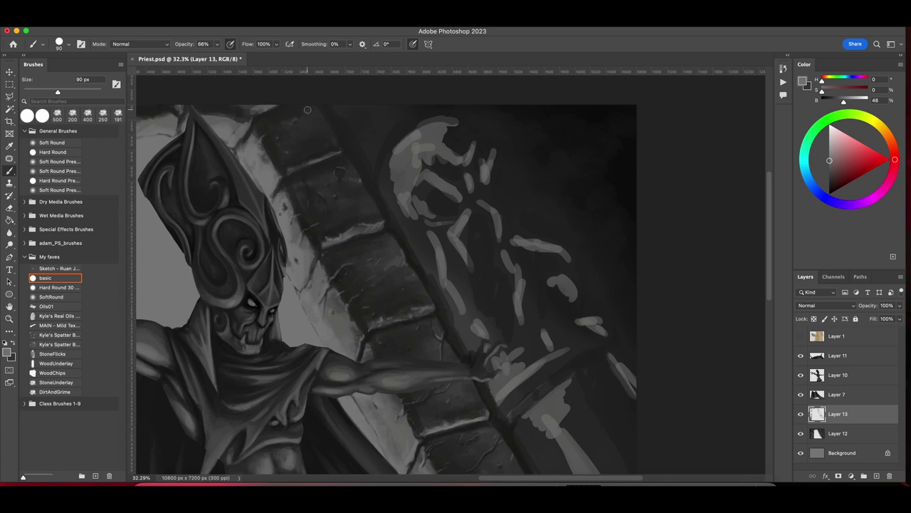
# Define the bricks and rim across the top of the arch with sampled dark and light greys using the basic brush at 90 px.
pyautogui.hscroll(-5, 472, 238)
pyautogui.press('x')
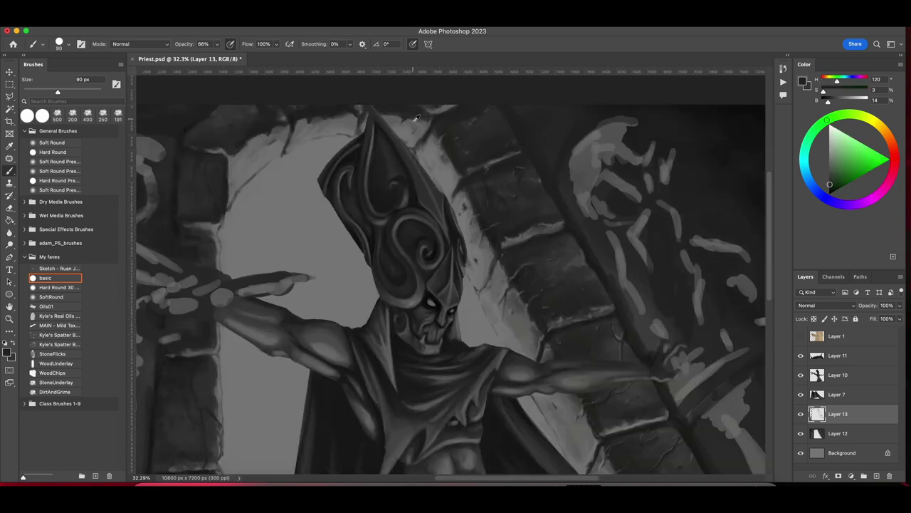
pyautogui.keyDown('alt'); pyautogui.click(354, 105); pyautogui.keyUp('alt')
pyautogui.keyDown('alt'); pyautogui.click(311, 114); pyautogui.keyUp('alt')
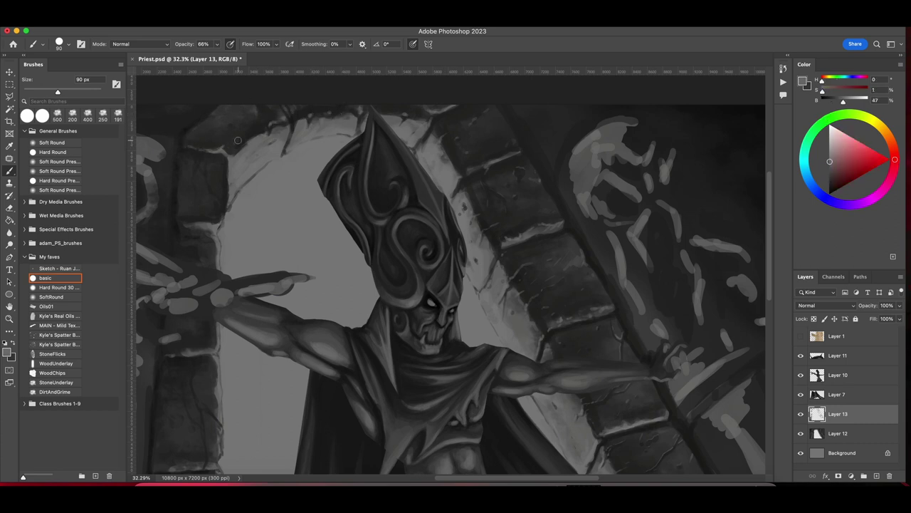
# Darken the joints and edges of the left pillar's top bricks with sampled dark greys using the basic brush at 50 to 100 px.
pyautogui.hscroll(-5, 215, 141)
pyautogui.keyDown('alt'); pyautogui.click(361, 202); pyautogui.keyUp('alt')
pyautogui.keyDown('alt'); pyautogui.click(313, 224); pyautogui.keyUp('alt')
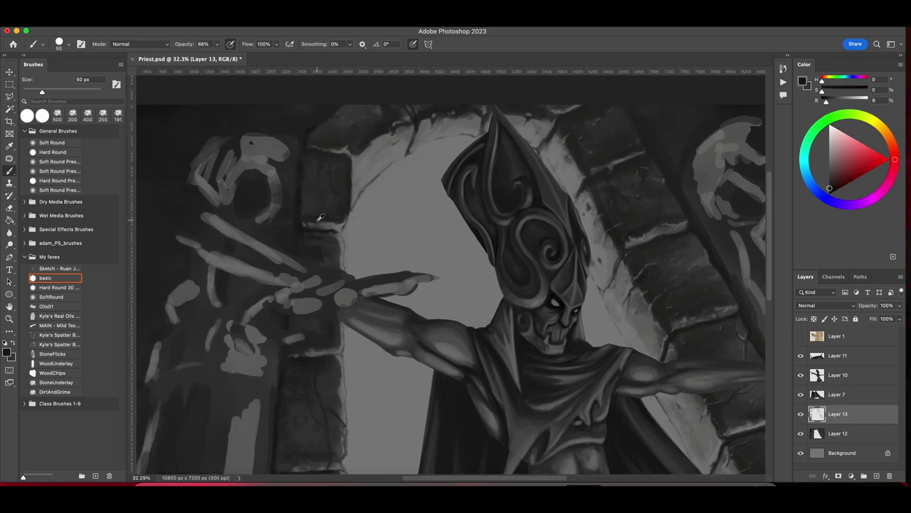
pyautogui.keyDown('alt'); pyautogui.click(308, 201); pyautogui.keyUp('alt')
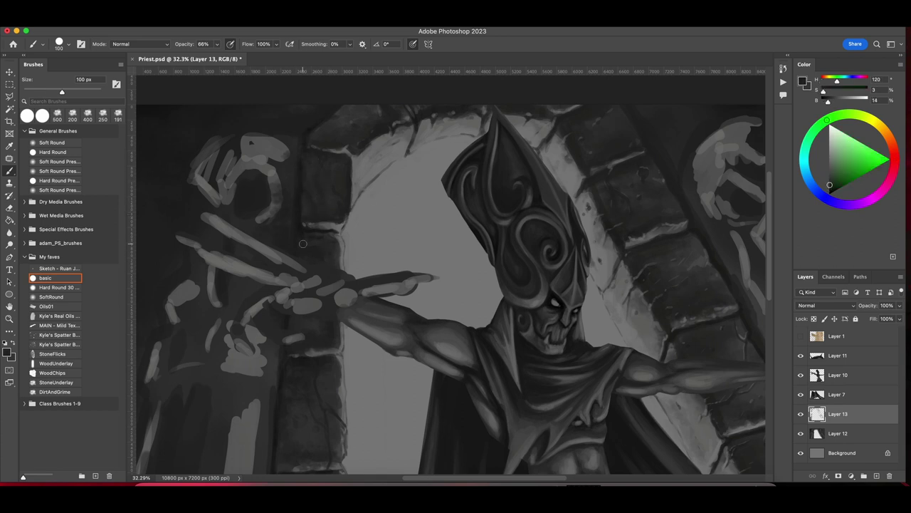
# Refine the edges and surface of the left pillar's upper brick with sampled greys using the basic brush.
pyautogui.keyDown('alt'); pyautogui.click(313, 199); pyautogui.keyUp('alt')
pyautogui.press('[')
pyautogui.press('[')
pyautogui.press('[')
pyautogui.press('[')
pyautogui.press('[')
pyautogui.press('[')
pyautogui.press('[')
pyautogui.press('[')
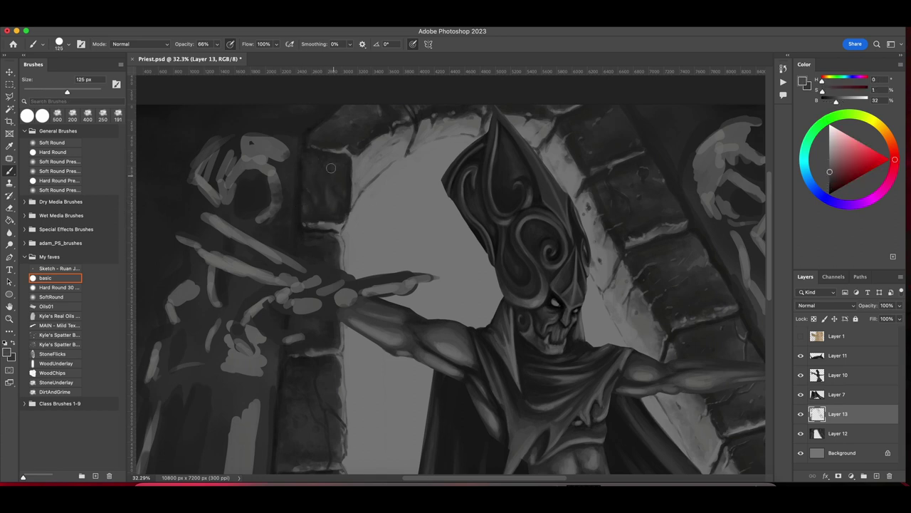
# Darken the left pillar's bricks and joints around the priest's hand at 125 px, adding light grey edge touches at 60 px.
pyautogui.keyDown('alt'); pyautogui.click(326, 171); pyautogui.keyUp('alt')
pyautogui.press(']')
pyautogui.press(']')
pyautogui.press(']')
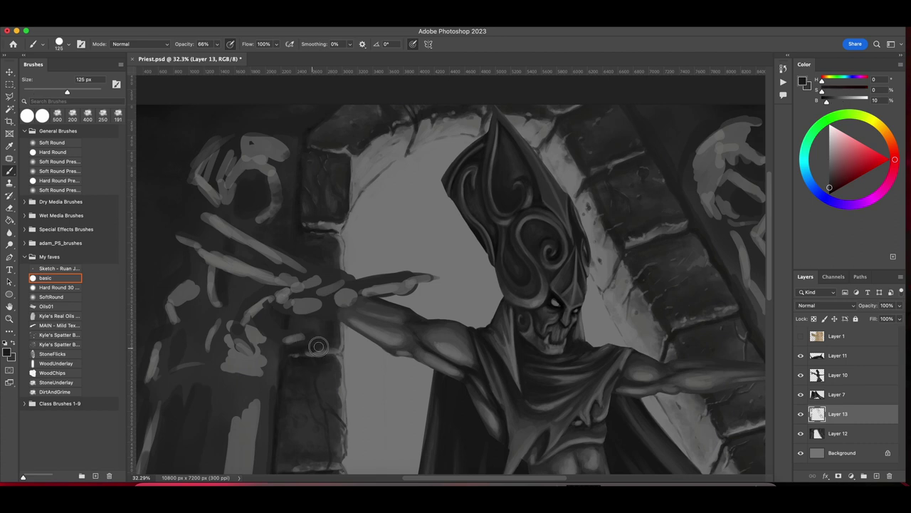
pyautogui.keyDown('alt'); pyautogui.click(329, 338); pyautogui.keyUp('alt')
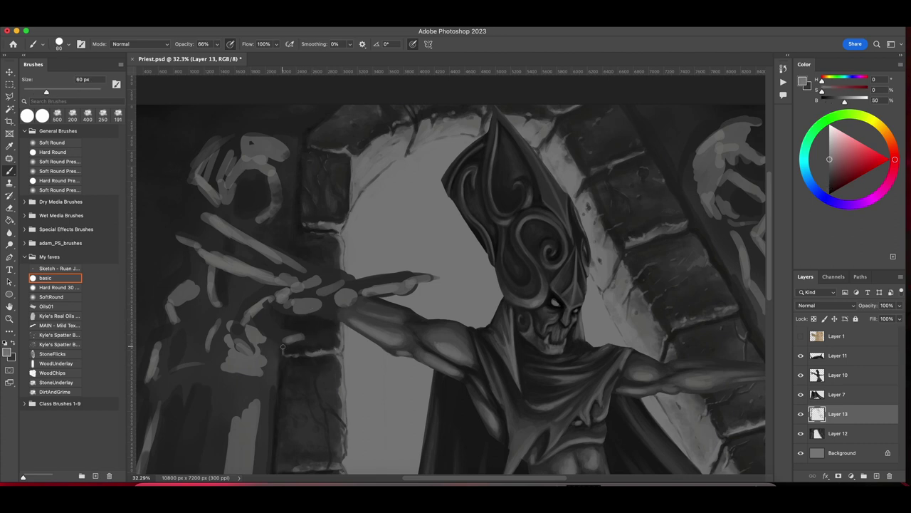
pyautogui.scroll(-5, 340, 252)
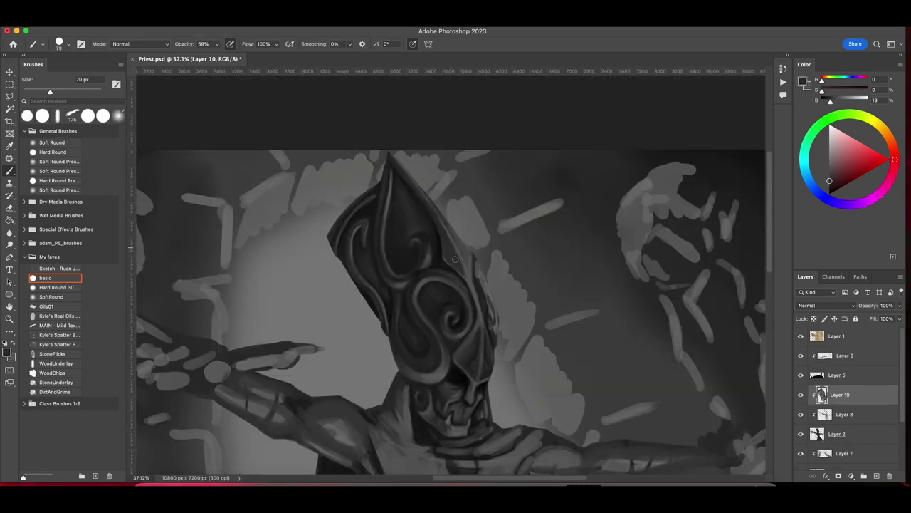
# Shade the headdress's right edge and rim on Layer 10 with sampled dark greys using the basic brush at 70 to 40 px.
pyautogui.moveTo(455, 259)
pyautogui.mouseDown()
pyautogui.moveTo(445, 222)
pyautogui.moveTo(415, 192)
pyautogui.mouseUp()
pyautogui.press('[')
pyautogui.press('[')
pyautogui.press('[')
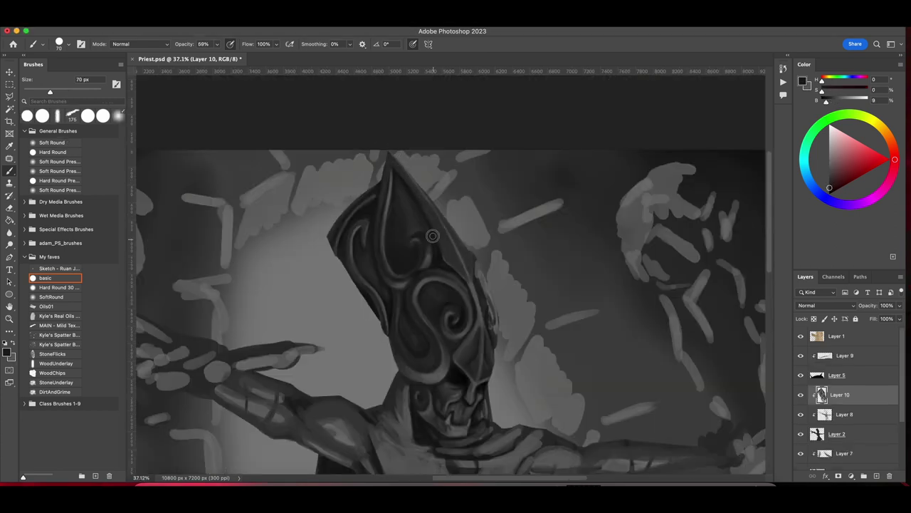
pyautogui.keyDown('alt'); pyautogui.click(478, 332); pyautogui.keyUp('alt')
pyautogui.press('[')
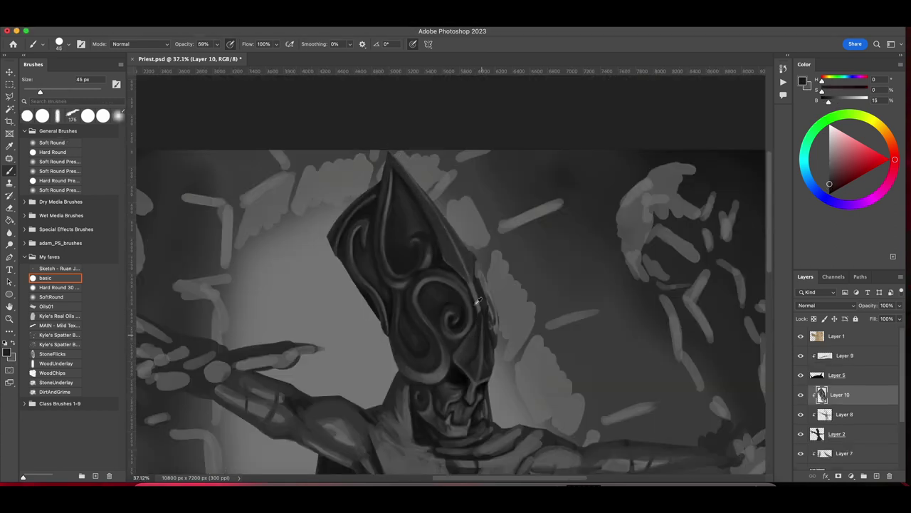
pyautogui.keyDown('alt'); pyautogui.click(479, 299); pyautogui.keyUp('alt')
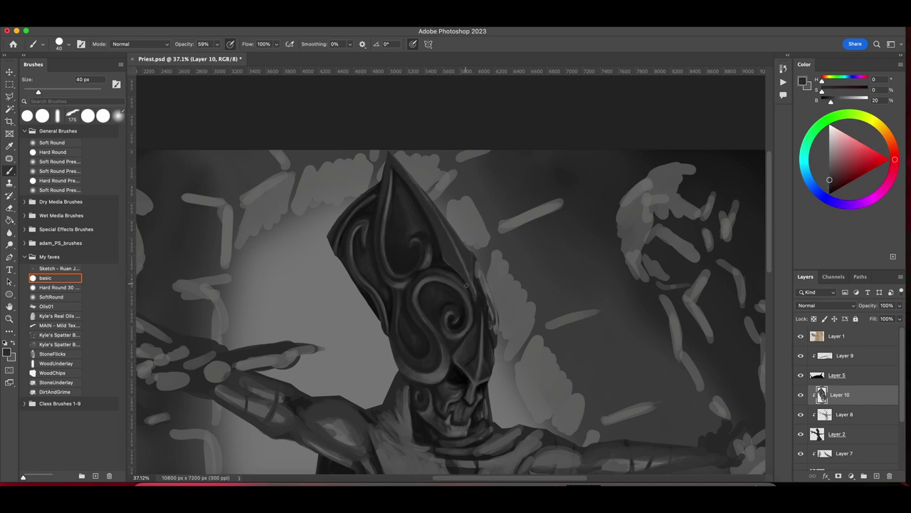
pyautogui.keyDown('alt'); pyautogui.click(496, 332); pyautogui.keyUp('alt')
pyautogui.keyDown('alt'); pyautogui.click(489, 300); pyautogui.keyUp('alt')
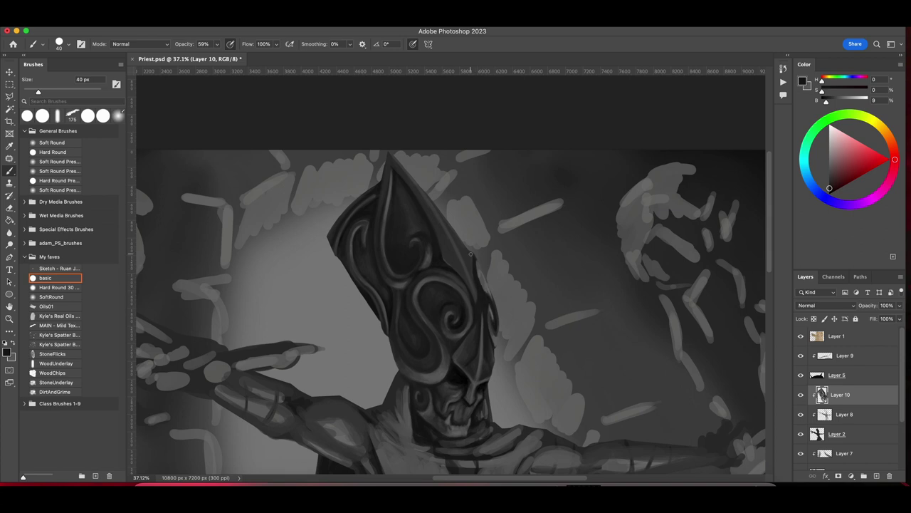
# Detail the headdress's right side ornament and the mask's pointed brow with sampled greys using the basic brush at 25 to 45 px.
pyautogui.press('[')
pyautogui.press('[')
pyautogui.press('[')
pyautogui.keyDown('alt'); pyautogui.click(489, 314); pyautogui.keyUp('alt')
pyautogui.keyDown('alt'); pyautogui.click(490, 311); pyautogui.keyUp('alt')
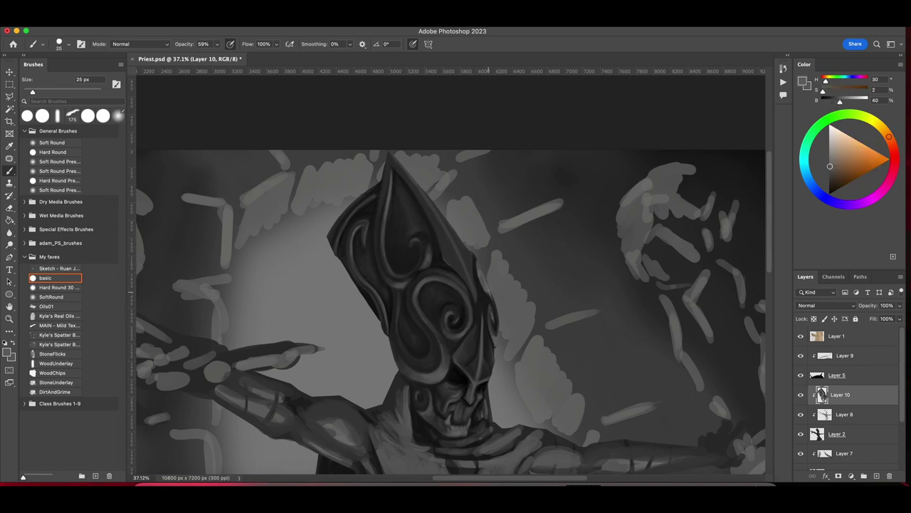
pyautogui.keyDown('alt'); pyautogui.click(498, 308); pyautogui.keyUp('alt')
pyautogui.press(']')
pyautogui.press(']')
pyautogui.press(']')
pyautogui.press(']')
pyautogui.keyDown('alt'); pyautogui.click(488, 297); pyautogui.keyUp('alt')
pyautogui.keyDown('alt'); pyautogui.click(485, 285); pyautogui.keyUp('alt')
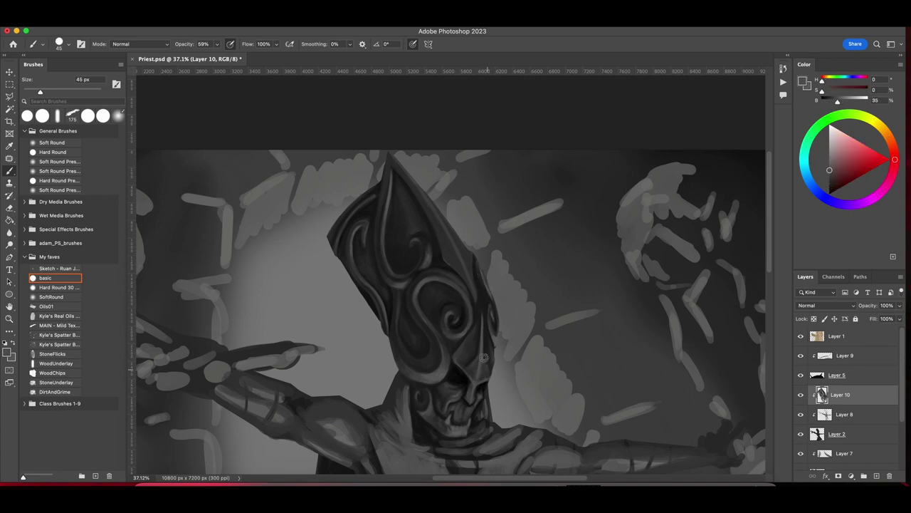
pyautogui.keyDown('alt'); pyautogui.click(443, 254); pyautogui.keyUp('alt')
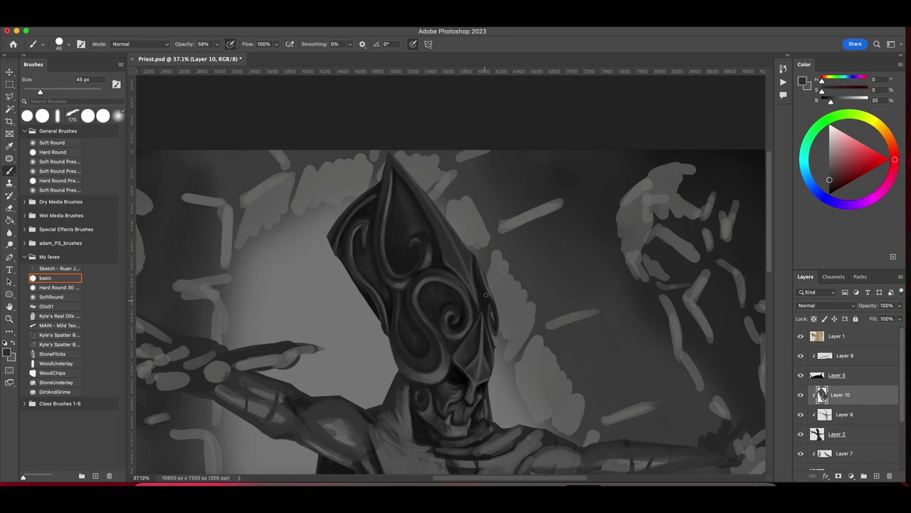
# Shade the raised cloth collar beside the priest's neck and jaw with sampled dark greys using the basic brush at 80 px.
pyautogui.scroll(-5, 486, 294)
pyautogui.scroll(3, 407, 213)
pyautogui.press(']')
pyautogui.press(']')
pyautogui.press(']')
pyautogui.keyDown('alt'); pyautogui.click(407, 213); pyautogui.keyUp('alt')
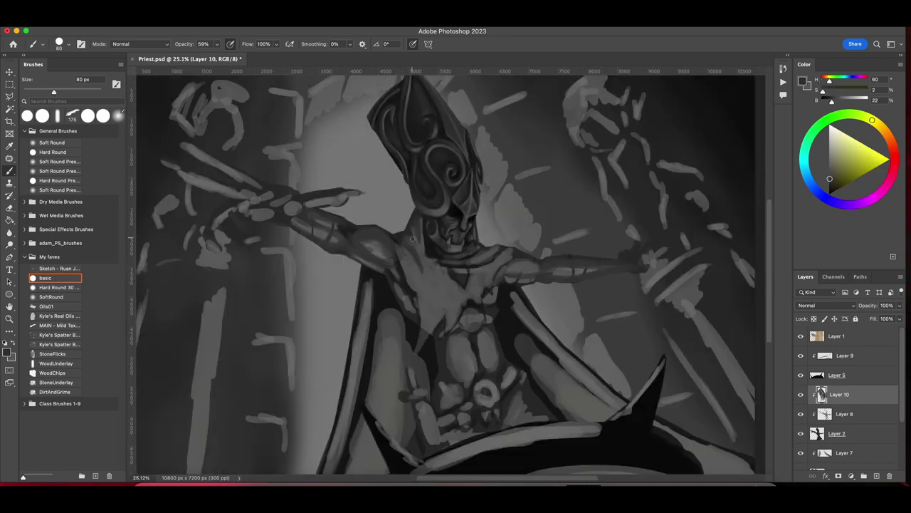
pyautogui.keyDown('alt'); pyautogui.click(416, 223); pyautogui.keyUp('alt')
pyautogui.keyDown('alt'); pyautogui.click(413, 239); pyautogui.keyUp('alt')
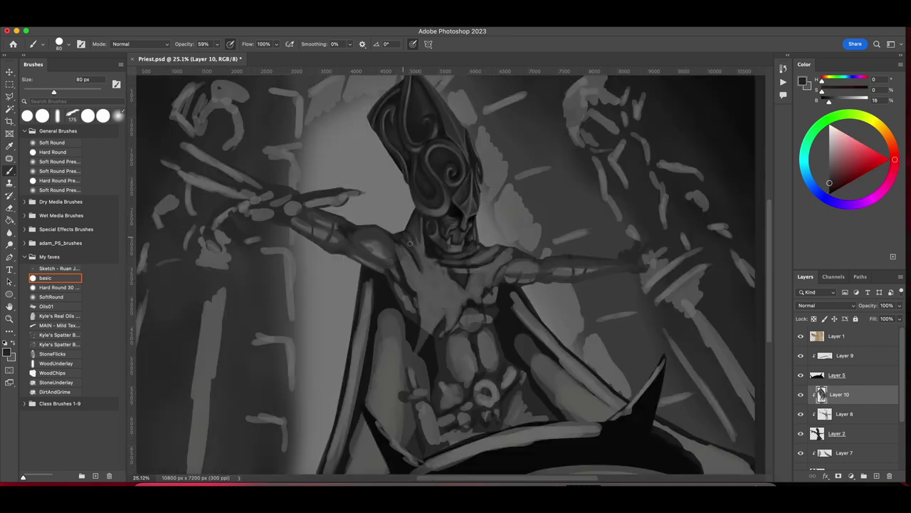
pyautogui.keyDown('alt'); pyautogui.click(440, 254); pyautogui.keyUp('alt')
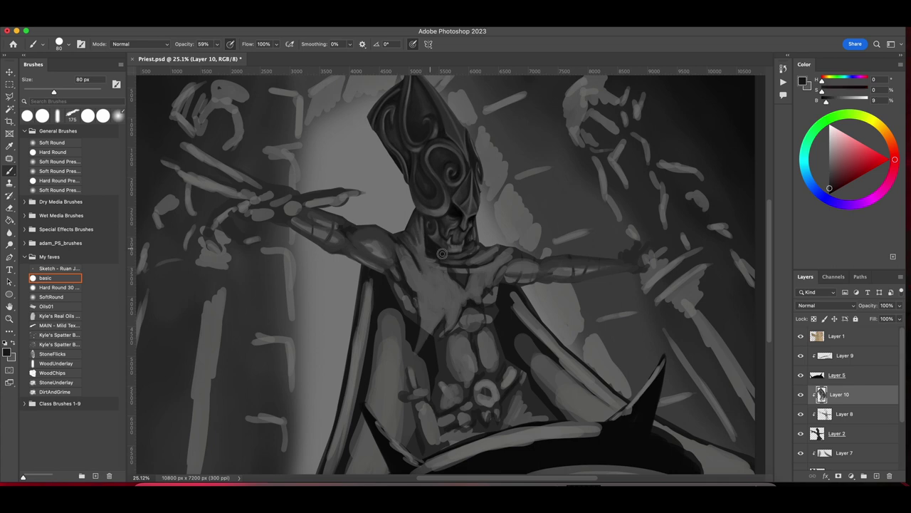
pyautogui.keyDown('alt'); pyautogui.click(475, 224); pyautogui.keyUp('alt')
# Block in the shadow beneath the jaw and along the collar's left fold using the basic brush at 125 px.
pyautogui.keyDown('alt'); pyautogui.click(437, 290); pyautogui.keyUp('alt')
pyautogui.press(']')
pyautogui.press(']')
pyautogui.press(']')
pyautogui.press(']')
pyautogui.moveTo(427, 249); pyautogui.dragTo(470, 262)
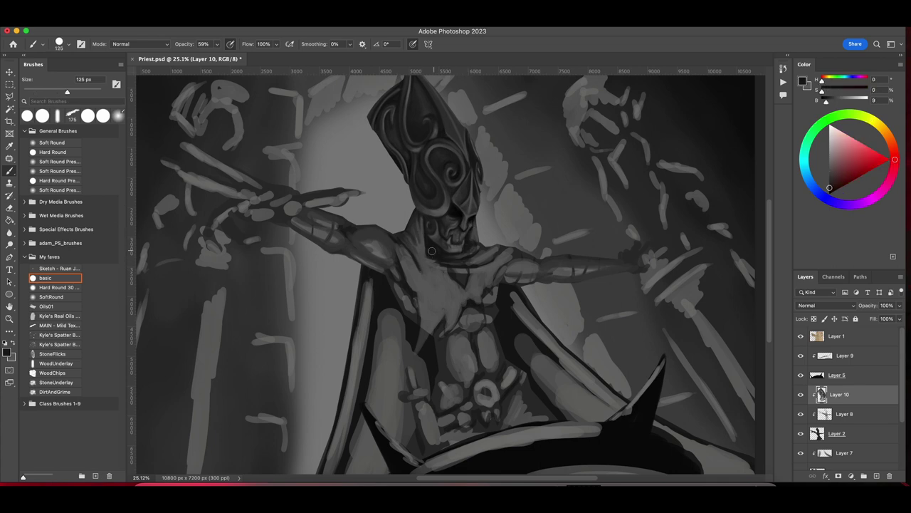
pyautogui.moveTo(398, 249)
pyautogui.mouseDown()
pyautogui.moveTo(441, 299)
pyautogui.moveTo(495, 267)
pyautogui.moveTo(489, 254)
pyautogui.moveTo(432, 292)
pyautogui.mouseUp()
# Paint the draped cloth's dark folds across the neckline and upper chest with sampled greys using the basic brush at 90 px.
pyautogui.keyDown('alt'); pyautogui.click(439, 257); pyautogui.keyUp('alt')
pyautogui.press(']')
pyautogui.press(']')
pyautogui.press(']')
pyautogui.press(']')
pyautogui.press(']')
pyautogui.keyDown('alt'); pyautogui.click(469, 271); pyautogui.keyUp('alt')
pyautogui.press('[')
pyautogui.press('[')
pyautogui.press('[')
pyautogui.keyDown('alt'); pyautogui.click(480, 257); pyautogui.keyUp('alt')
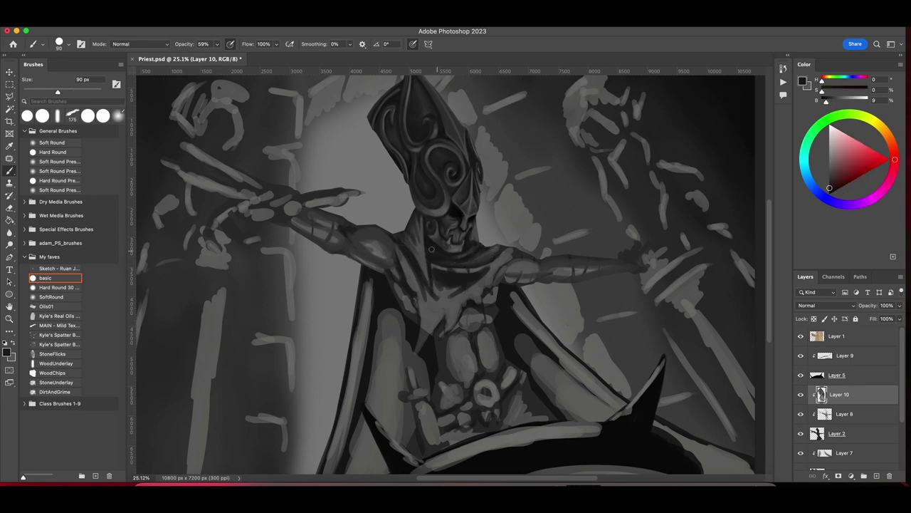
pyautogui.moveTo(478, 256)
pyautogui.mouseDown()
pyautogui.moveTo(467, 245)
pyautogui.moveTo(506, 278)
pyautogui.moveTo(445, 268)
pyautogui.moveTo(499, 260)
pyautogui.mouseUp()
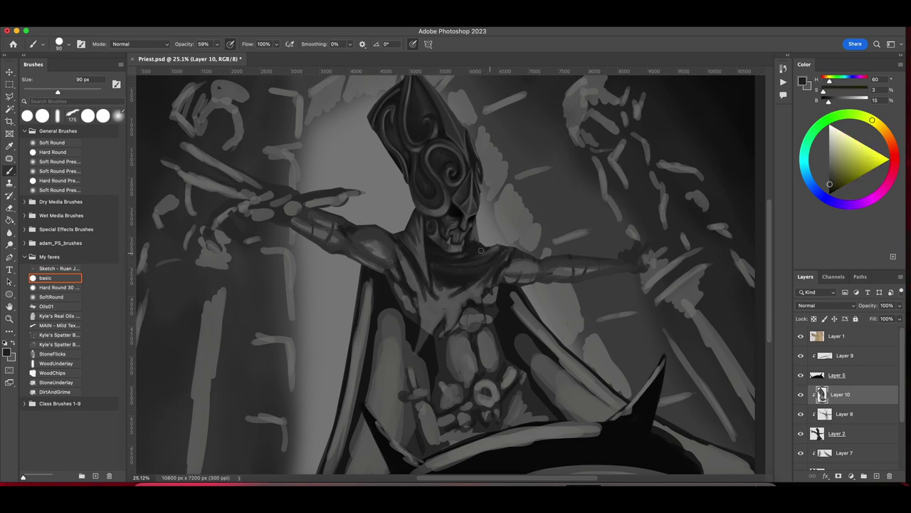
# Model the neckline folds toward the right shoulder with sampled mid greys using the basic brush at 80 to 125 px.
pyautogui.press('[')
pyautogui.keyDown('alt'); pyautogui.click(488, 289); pyautogui.keyUp('alt')
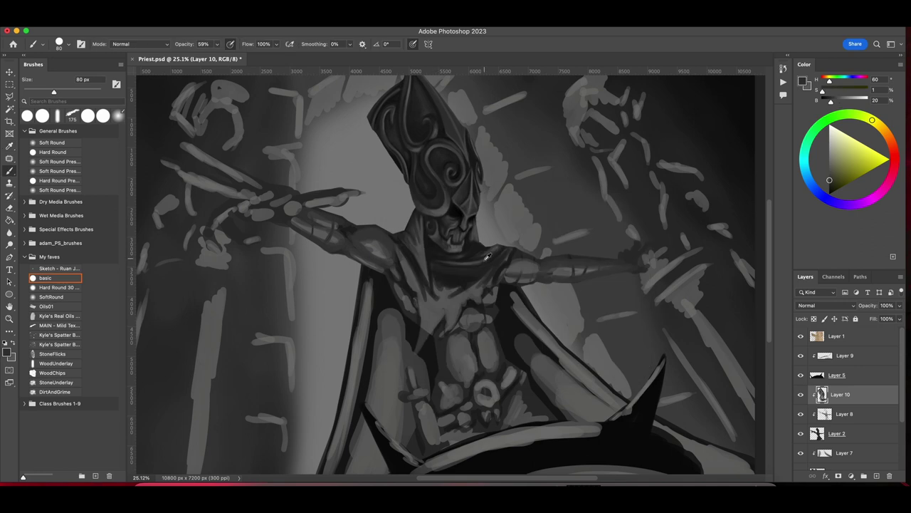
pyautogui.press(']')
pyautogui.press(']')
pyautogui.press(']')
pyautogui.keyDown('alt'); pyautogui.click(449, 273); pyautogui.keyUp('alt')
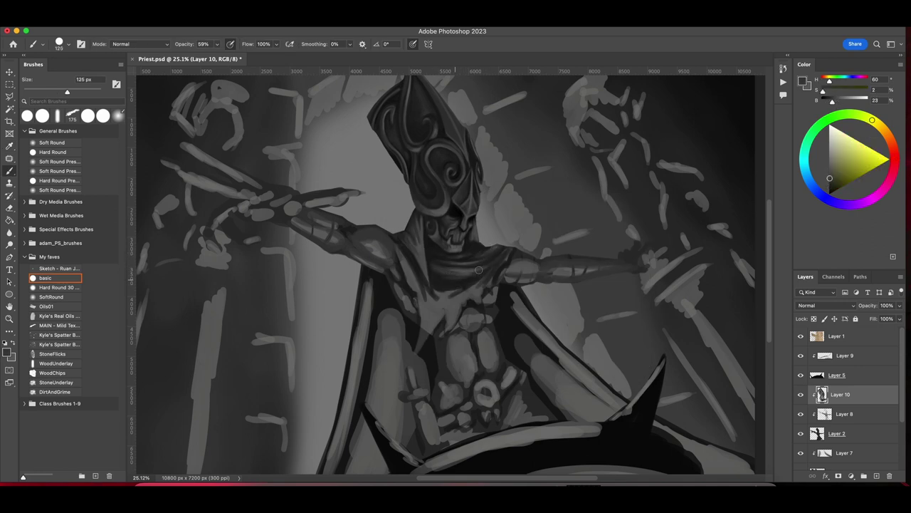
# Deepen the cloth folds on the left and centre of the chest with sampled greys using the basic brush at 125 to 90 px.
pyautogui.keyDown('alt'); pyautogui.click(441, 271); pyautogui.keyUp('alt')
pyautogui.keyDown('alt'); pyautogui.click(413, 284); pyautogui.keyUp('alt')
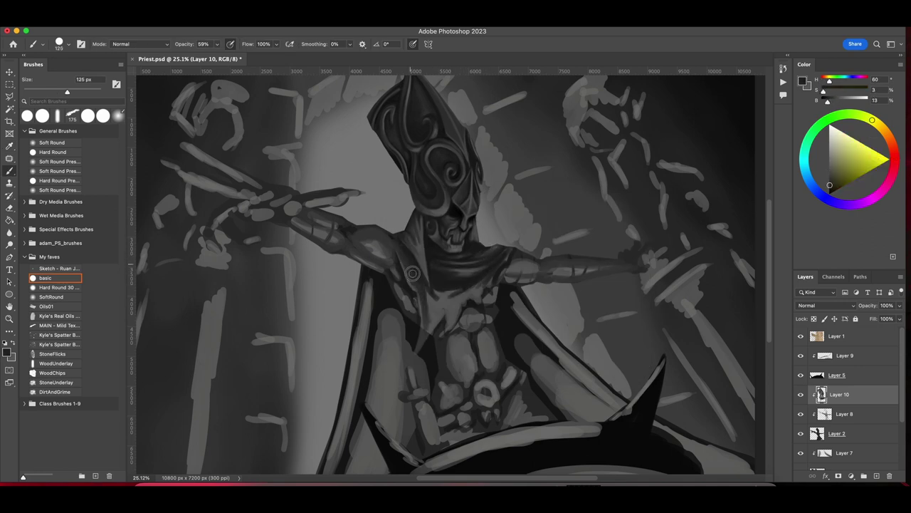
pyautogui.keyDown('alt'); pyautogui.click(454, 286); pyautogui.keyUp('alt')
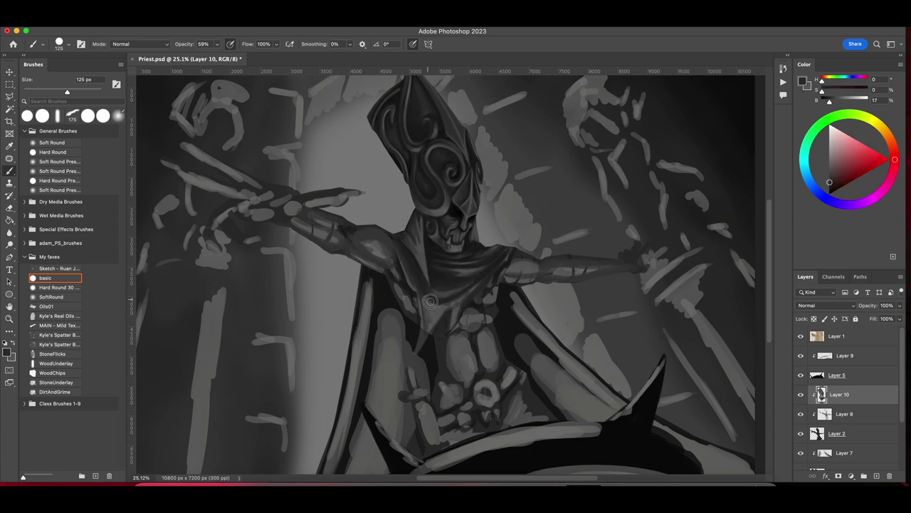
pyautogui.keyDown('alt'); pyautogui.click(463, 299); pyautogui.keyUp('alt')
pyautogui.press('[')
pyautogui.press('[')
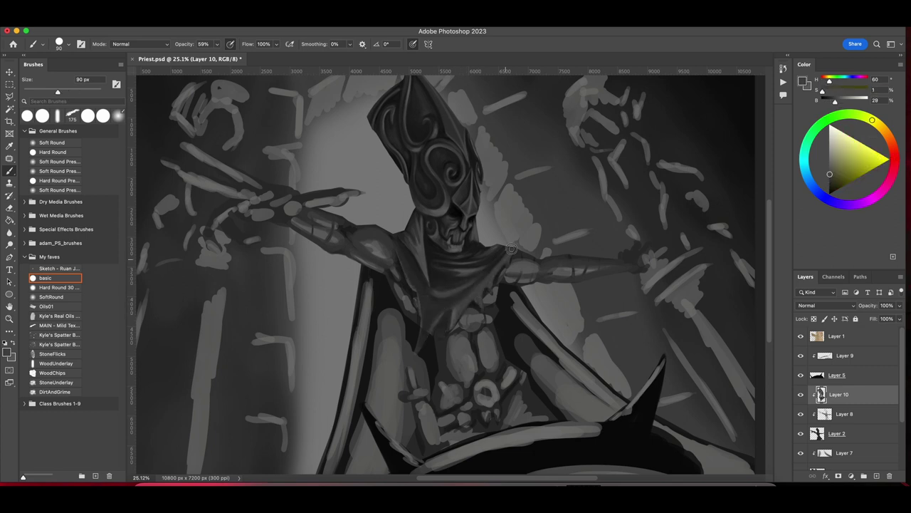
# Smooth the drape's lower triangular section over the chest with sampled greys, enlarging the basic brush to 300 px.
pyautogui.moveTo(455, 313); pyautogui.dragTo(428, 327)
pyautogui.press(']')
pyautogui.press(']')
pyautogui.press(']')
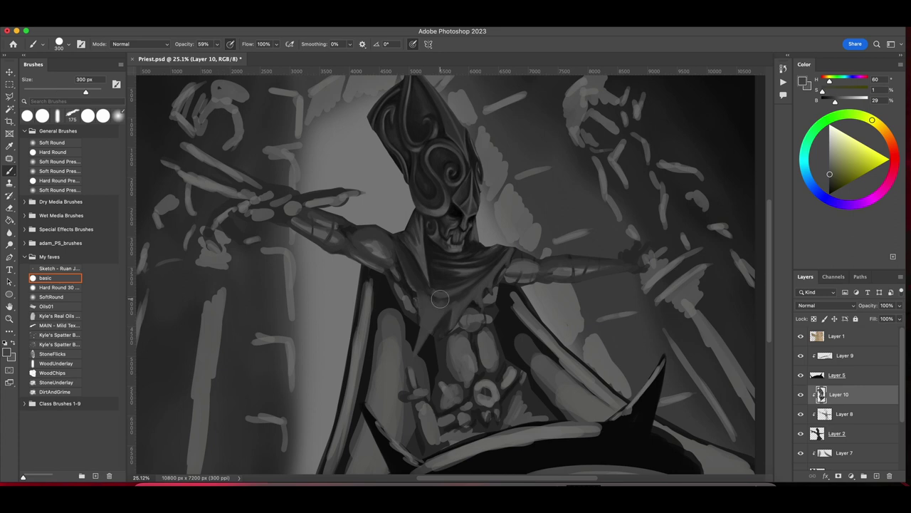
pyautogui.keyDown('alt'); pyautogui.click(452, 309); pyautogui.keyUp('alt')
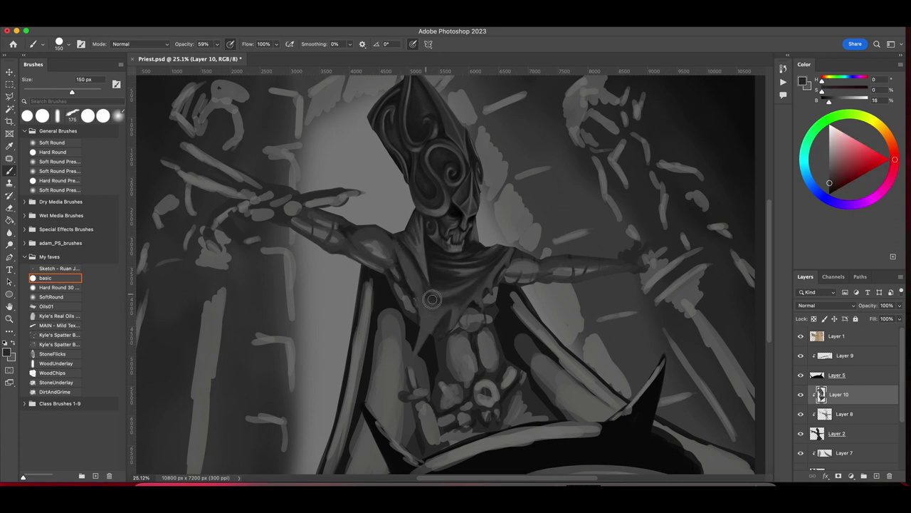
# Refine the drape's left edge, its hanging point and the adjoining side of the chest using the basic brush at 150 to 90 px.
pyautogui.press('[')
pyautogui.press('[')
pyautogui.press('[')
pyautogui.keyDown('alt'); pyautogui.click(410, 267); pyautogui.keyUp('alt')
pyautogui.moveTo(393, 235)
pyautogui.mouseDown()
pyautogui.moveTo(410, 285)
pyautogui.moveTo(389, 238)
pyautogui.mouseUp()
pyautogui.keyDown('alt'); pyautogui.click(413, 334); pyautogui.keyUp('alt')
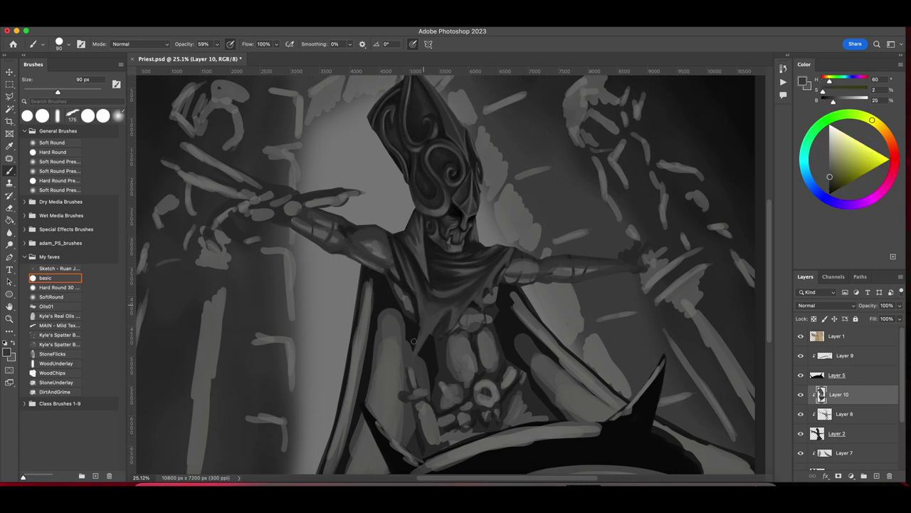
pyautogui.moveTo(413, 313); pyautogui.dragTo(371, 253)
pyautogui.keyDown('alt'); pyautogui.click(441, 342); pyautogui.keyUp('alt')
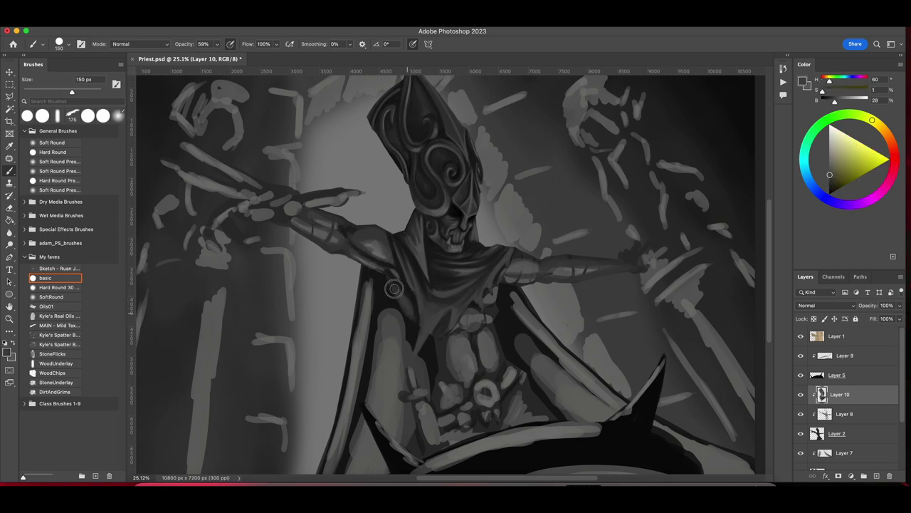
# Shade the left armpit, shoulder and upper arm muscles with sampled dark and light greys using the basic brush at 80 to 125 px.
pyautogui.press('[')
pyautogui.keyDown('alt'); pyautogui.click(391, 277); pyautogui.keyUp('alt')
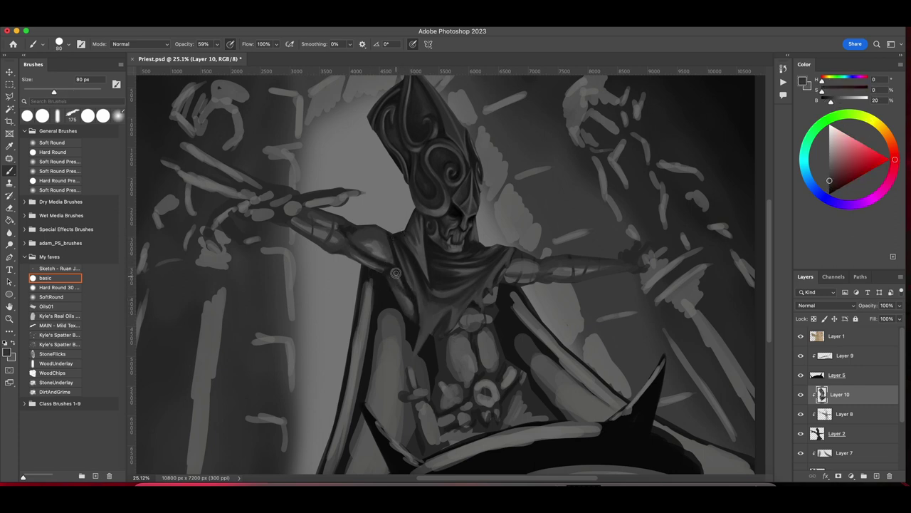
pyautogui.keyDown('alt'); pyautogui.click(393, 268); pyautogui.keyUp('alt')
pyautogui.moveTo(377, 243); pyautogui.dragTo(390, 258)
pyautogui.keyDown('alt'); pyautogui.click(366, 255); pyautogui.keyUp('alt')
pyautogui.press('[')
pyautogui.keyDown('alt'); pyautogui.click(374, 247); pyautogui.keyUp('alt')
pyautogui.moveTo(374, 247); pyautogui.dragTo(337, 242)
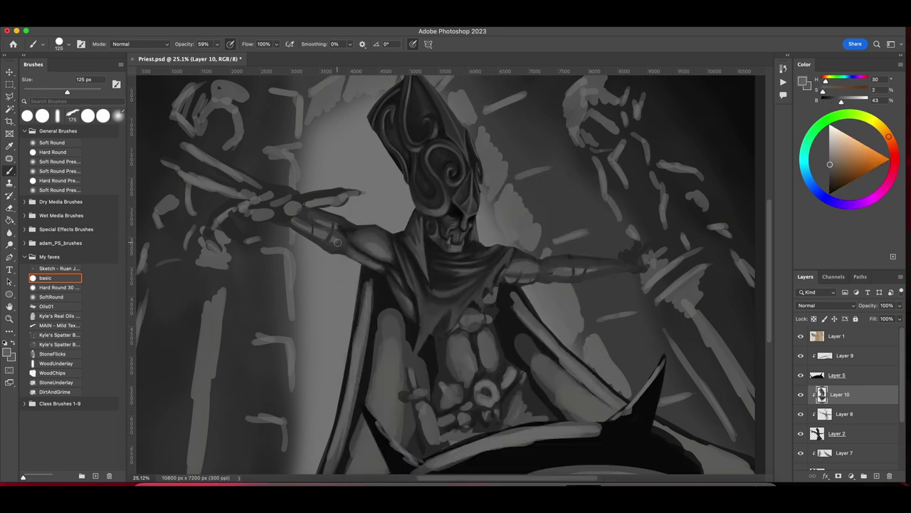
# Paint the priest's eyes and sharpen the facial details beneath the headdress.
pyautogui.rightClick(476, 236)
pyautogui.press('Escape')
pyautogui.press(']')
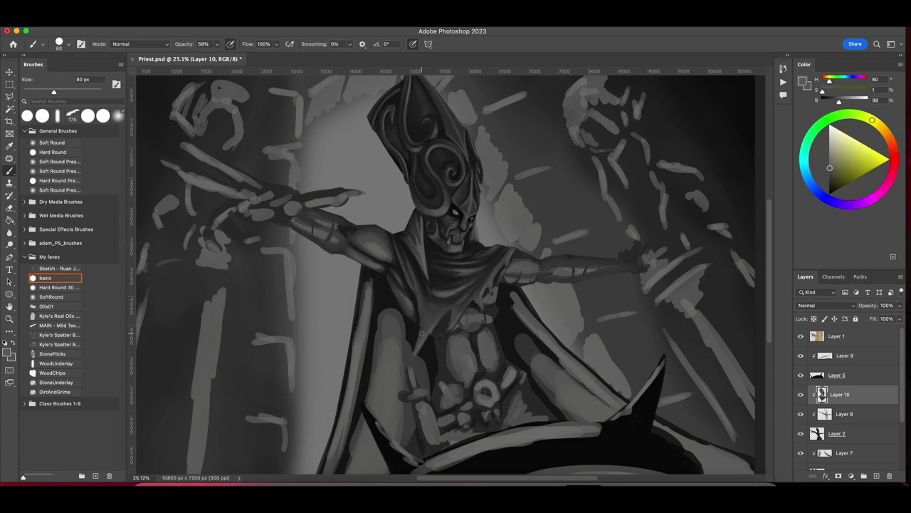
# Define the drape's lower edge above the abdomen with sampled greys using the basic brush at 100 px.
pyautogui.press(']')
pyautogui.press(']')
pyautogui.press(']')
pyautogui.press(']')
pyautogui.press(']')
pyautogui.keyDown('alt'); pyautogui.click(439, 329); pyautogui.keyUp('alt')
pyautogui.press('[')
pyautogui.press('[')
pyautogui.press('[')
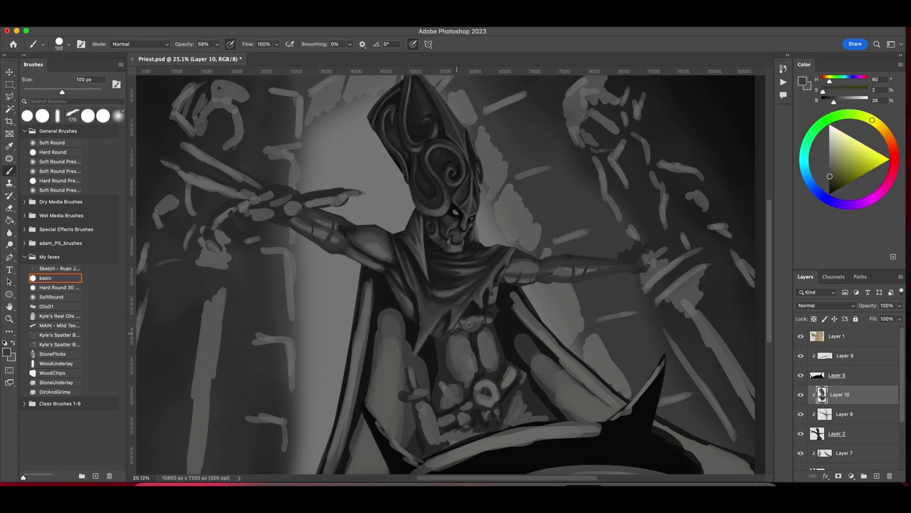
# Shape the drape's right folds at 100 px and darken the upper abdomen beneath it with the basic brush at 125 px.
pyautogui.keyDown('alt'); pyautogui.click(497, 308); pyautogui.keyUp('alt')
pyautogui.keyDown('alt'); pyautogui.click(510, 303); pyautogui.keyUp('alt')
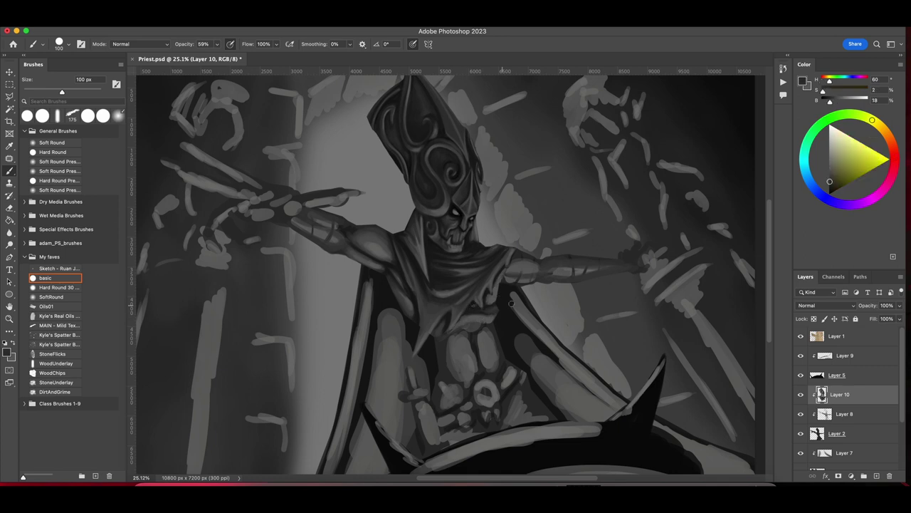
pyautogui.keyDown('alt'); pyautogui.click(474, 318); pyautogui.keyUp('alt')
pyautogui.press(']')
pyautogui.press(']')
pyautogui.press(']')
pyautogui.press(']')
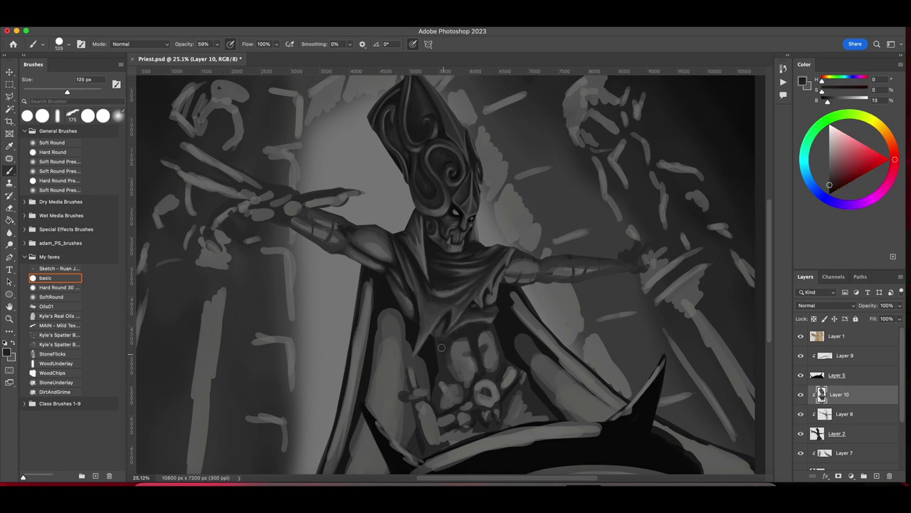
# Refine the drape's ragged right edge near the armpit with sampled greys using the basic brush at 70 px.
pyautogui.press('[')
pyautogui.press('[')
pyautogui.press('[')
pyautogui.press('[')
pyautogui.keyDown('alt'); pyautogui.click(504, 296); pyautogui.keyUp('alt')
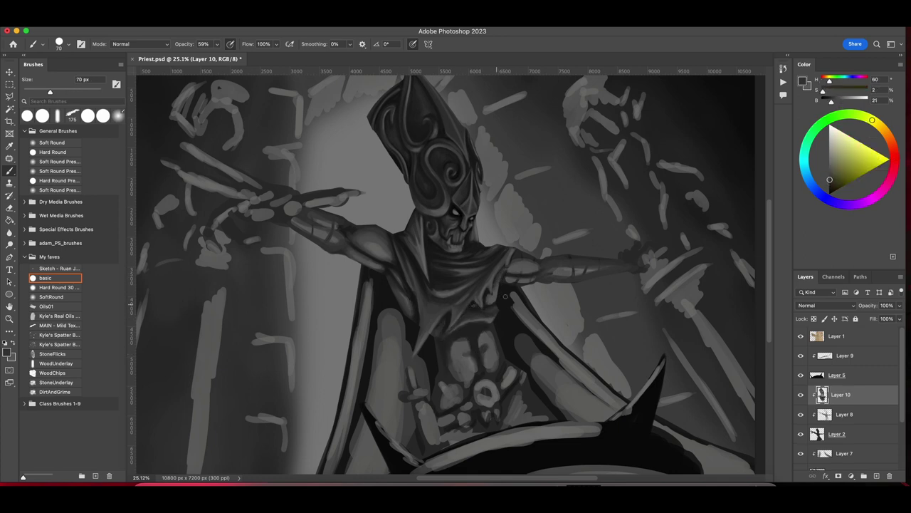
# Shade the right shoulder and upper arm beside the drape with sampled greys using the basic brush at 125 to 150 px.
pyautogui.press(']')
pyautogui.keyDown('alt'); pyautogui.click(526, 257); pyautogui.keyUp('alt')
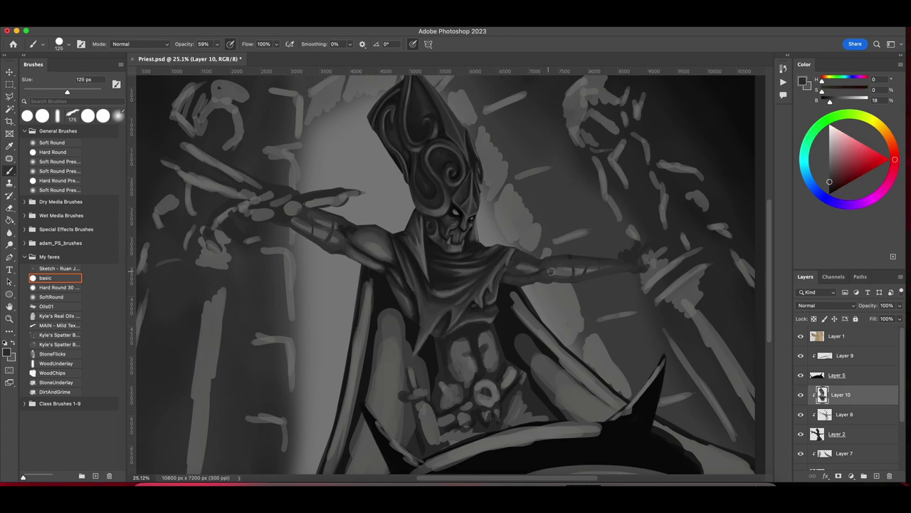
pyautogui.keyDown('alt'); pyautogui.click(513, 274); pyautogui.keyUp('alt')
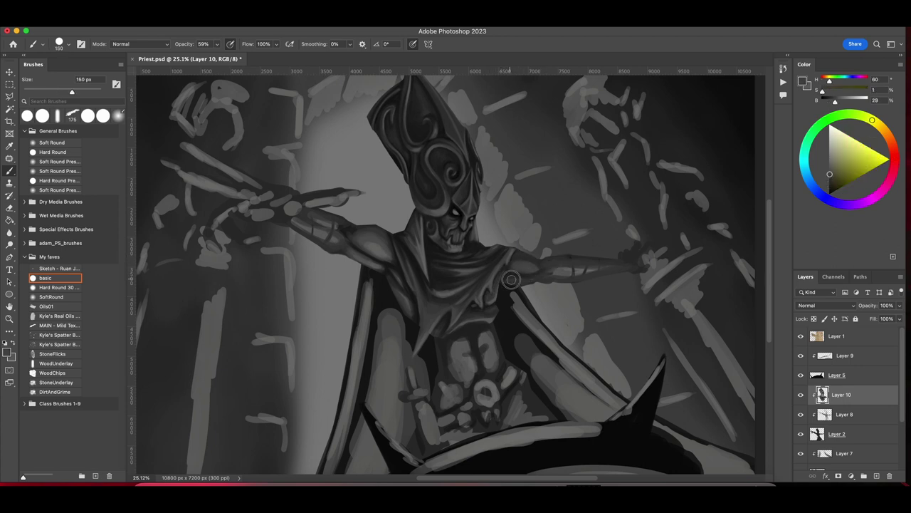
# Refine the right armpit and underside of the upper arm with sampled greys using the basic brush at 90 px.
pyautogui.press(']')
pyautogui.press(']')
pyautogui.press(']')
pyautogui.press(']')
pyautogui.keyDown('alt'); pyautogui.click(554, 271); pyautogui.keyUp('alt')
pyautogui.keyDown('alt'); pyautogui.click(516, 281); pyautogui.keyUp('alt')
pyautogui.press('[')
pyautogui.press('[')
pyautogui.press('[')
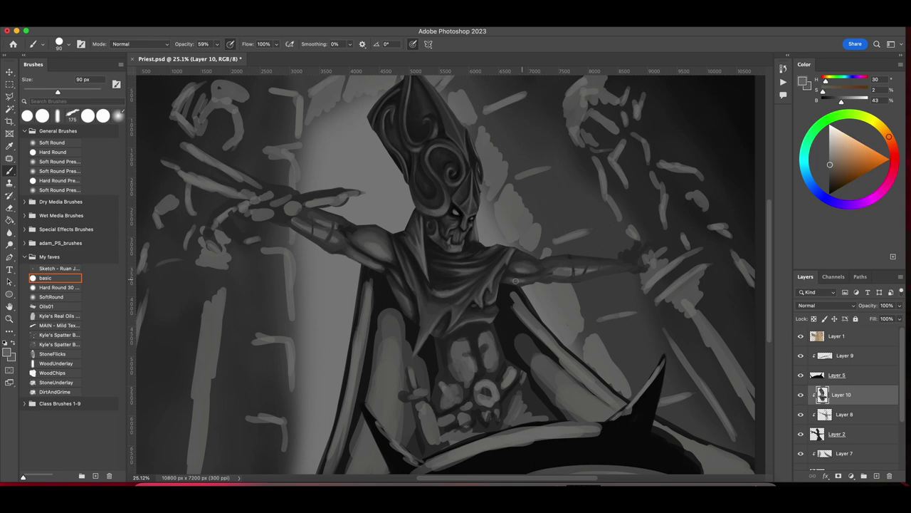
pyautogui.keyDown('alt'); pyautogui.click(537, 268); pyautogui.keyUp('alt')
pyautogui.keyDown('ctrl'); pyautogui.click(517, 281); pyautogui.keyUp('ctrl')
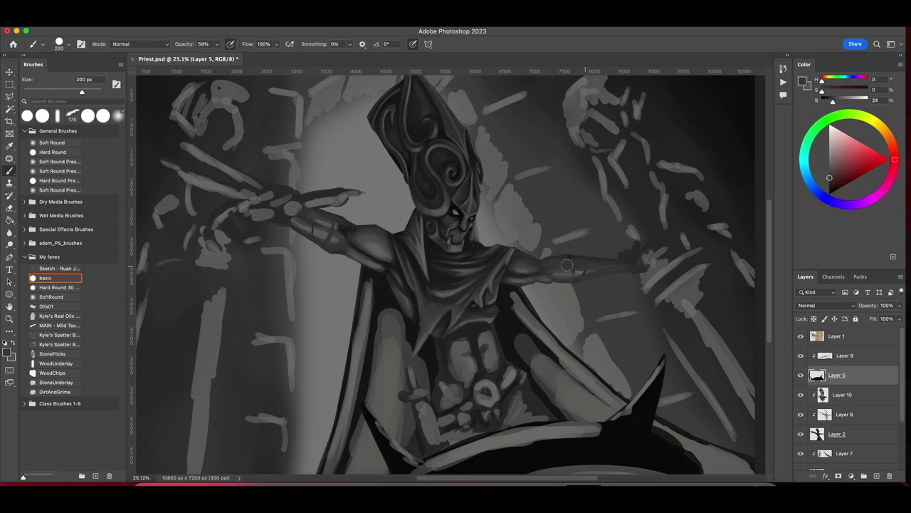
pyautogui.press(']')
pyautogui.press(']')
pyautogui.press(']')
pyautogui.press(']')
pyautogui.press(']')
pyautogui.keyDown('alt'); pyautogui.click(588, 267); pyautogui.keyUp('alt')
pyautogui.moveTo(538, 269); pyautogui.dragTo(613, 265)
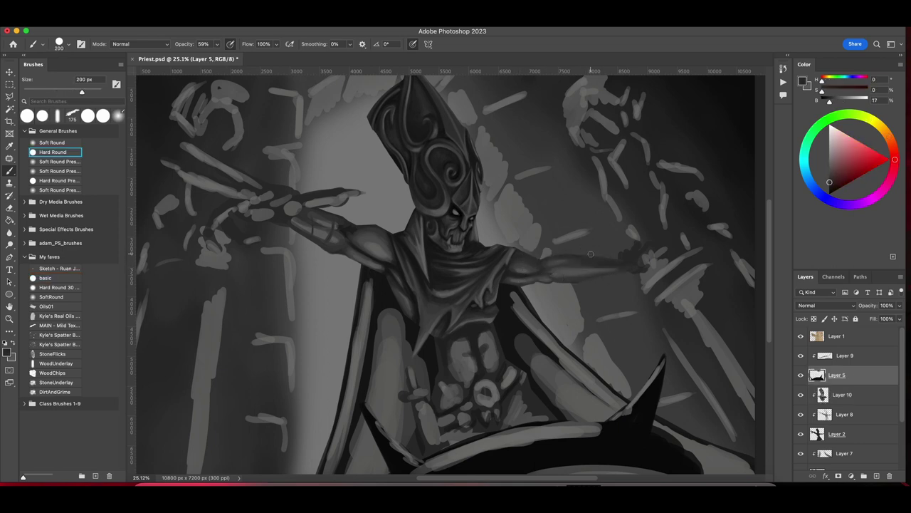
pyautogui.click(10, 98)
pyautogui.moveTo(546, 173); pyautogui.dragTo(472, 305)
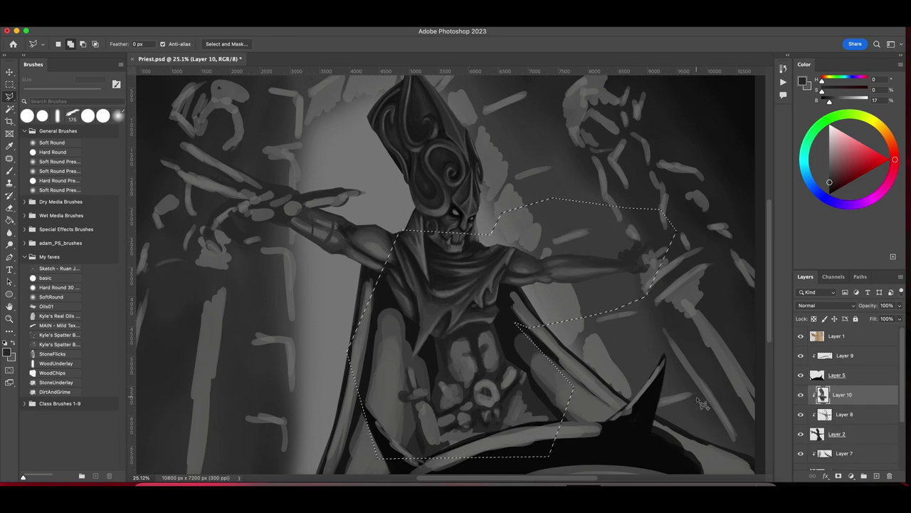
# Fill out the left shoulder's silhouette beside the neck on Layer 2 with dark grey using the basic brush at 50 px.
pyautogui.press('b')
pyautogui.keyDown('alt'); pyautogui.click(357, 228); pyautogui.keyUp('alt')
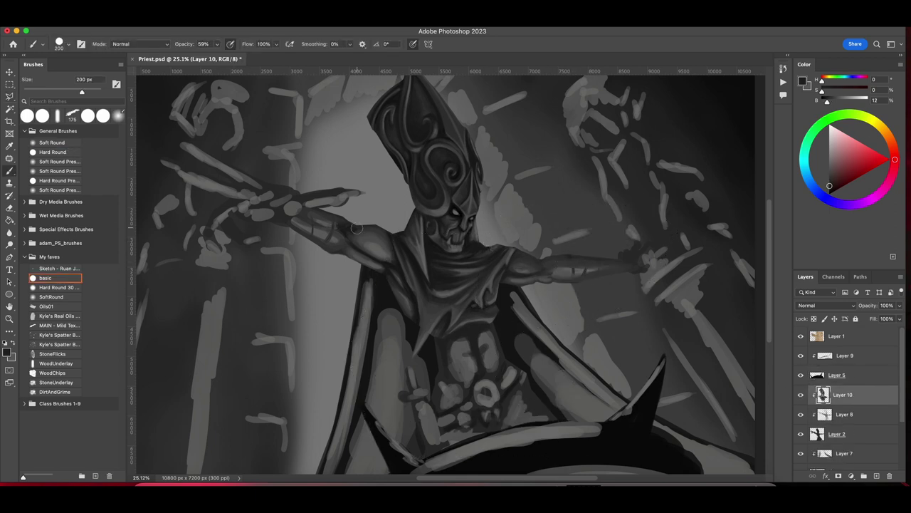
pyautogui.keyDown('ctrl'); pyautogui.click(358, 206); pyautogui.keyUp('ctrl')
pyautogui.press('.')
pyautogui.keyDown('alt'); pyautogui.click(390, 233); pyautogui.keyUp('alt')
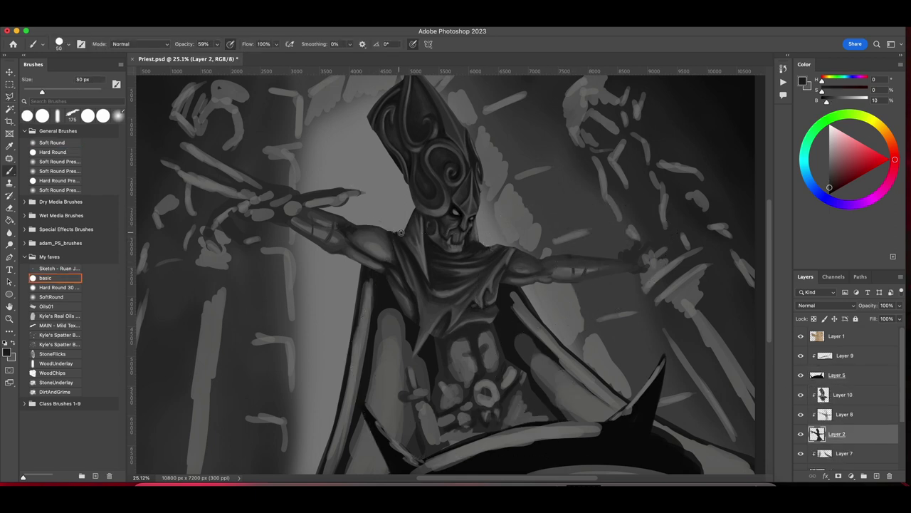
# Return to Layer 10 and shade the drape folds across the chest with sampled greys using the basic brush at 100 to 175 px.
pyautogui.keyDown('ctrl'); pyautogui.click(355, 230); pyautogui.keyUp('ctrl')
pyautogui.keyDown('alt'); pyautogui.click(355, 230); pyautogui.keyUp('alt')
pyautogui.press(']')
pyautogui.press(']')
pyautogui.press(']')
pyautogui.press(']')
pyautogui.press(']')
pyautogui.press(']')
pyautogui.press(']')
pyautogui.keyDown('alt'); pyautogui.click(438, 286); pyautogui.keyUp('alt')
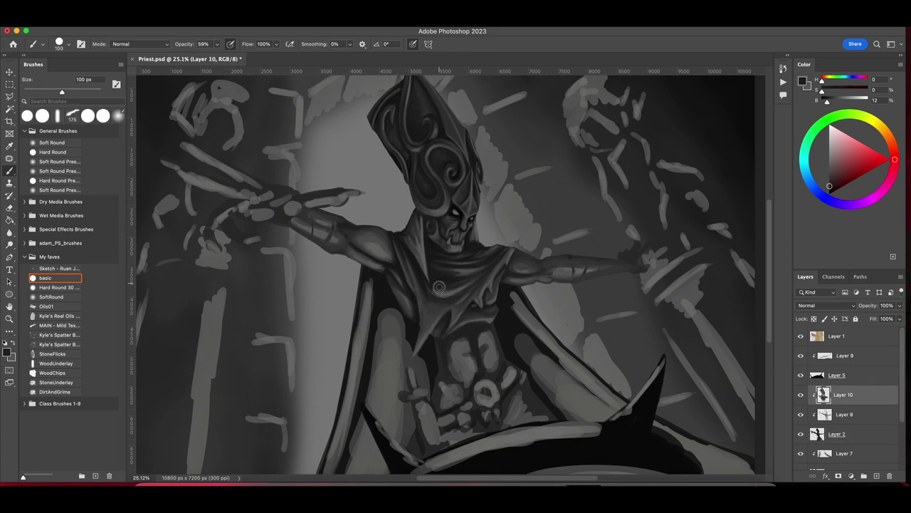
pyautogui.keyDown('alt'); pyautogui.click(451, 292); pyautogui.keyUp('alt')
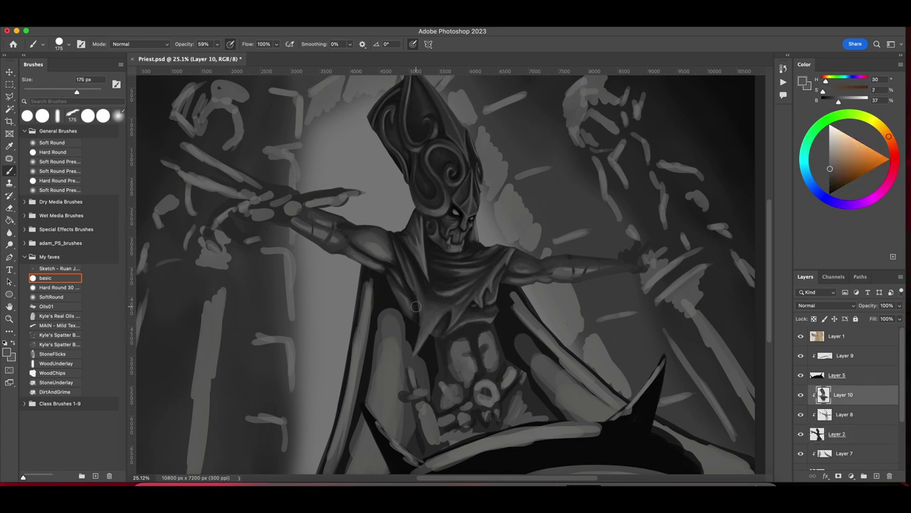
# Model the left forearm and upper arm muscles with sampled mid greys using the basic brush at 175 px.
pyautogui.keyDown('alt'); pyautogui.click(330, 229); pyautogui.keyUp('alt')
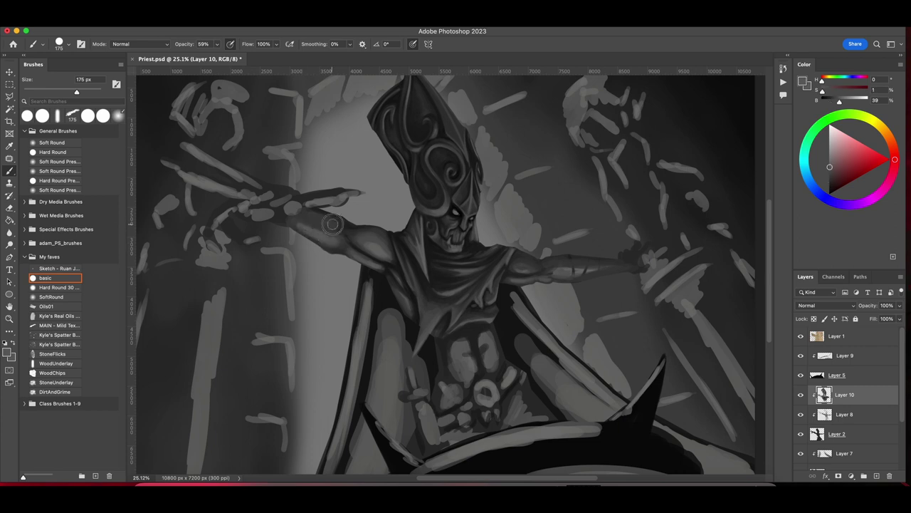
pyautogui.keyDown('alt'); pyautogui.click(379, 252); pyautogui.keyUp('alt')
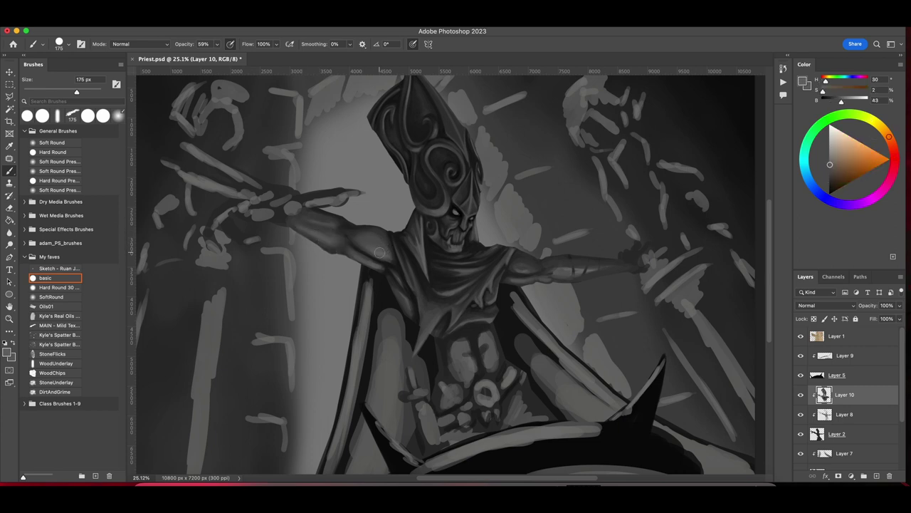
pyautogui.press(']')
pyautogui.press(']')
pyautogui.press(']')
pyautogui.press(']')
pyautogui.press(']')
pyautogui.press(']')
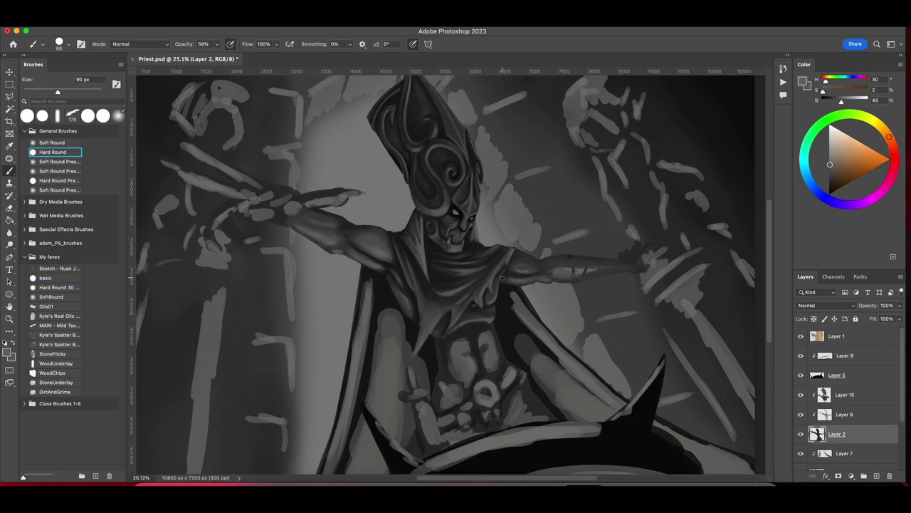
# Shade the rounded right shoulder and upper arm on Layer 10 with sampled greys using the basic brush at 150 to 200 px.
pyautogui.keyDown('alt'); pyautogui.click(567, 256); pyautogui.keyUp('alt')
pyautogui.press('[')
pyautogui.press('[')
pyautogui.press('[')
pyautogui.press('[')
pyautogui.press('[')
pyautogui.press('[')
pyautogui.press('[')
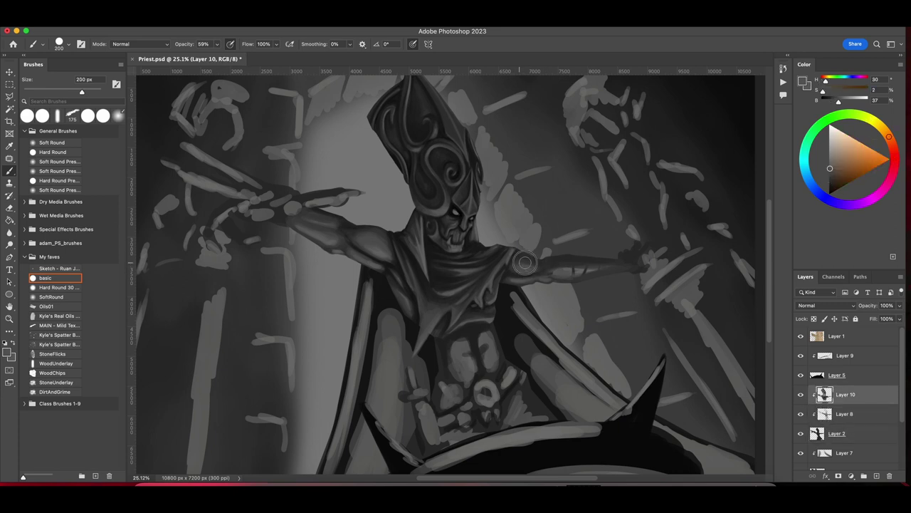
pyautogui.keyDown('alt'); pyautogui.click(544, 268); pyautogui.keyUp('alt')
pyautogui.press(']')
pyautogui.press(']')
pyautogui.press(']')
pyautogui.press(']')
pyautogui.keyDown('alt'); pyautogui.click(539, 261); pyautogui.keyUp('alt')
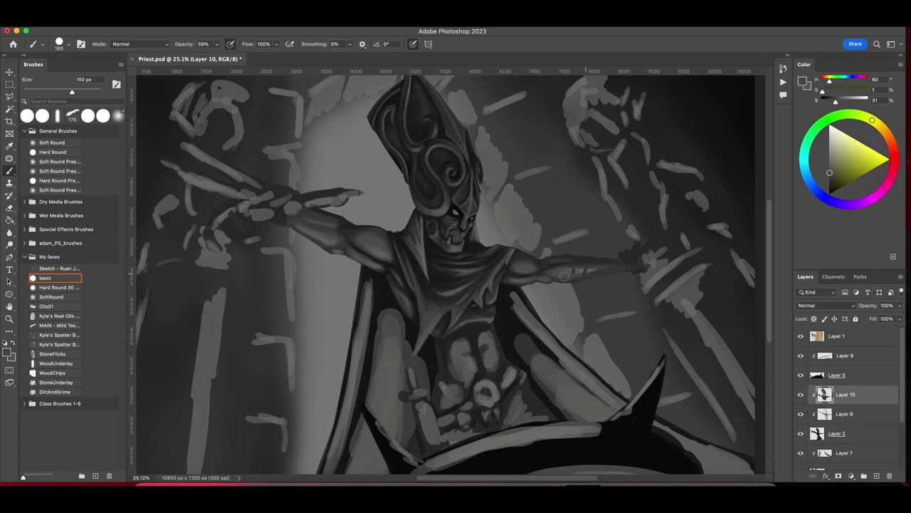
# Blend the right forearm's rough strokes and darken the wrist and hand with sampled greys using the basic brush at 90 px.
pyautogui.keyDown('alt'); pyautogui.click(563, 274); pyautogui.keyUp('alt')
pyautogui.press('[')
pyautogui.press('[')
pyautogui.press('[')
pyautogui.keyDown('alt'); pyautogui.click(561, 276); pyautogui.keyUp('alt')
pyautogui.moveTo(597, 272); pyautogui.dragTo(623, 264)
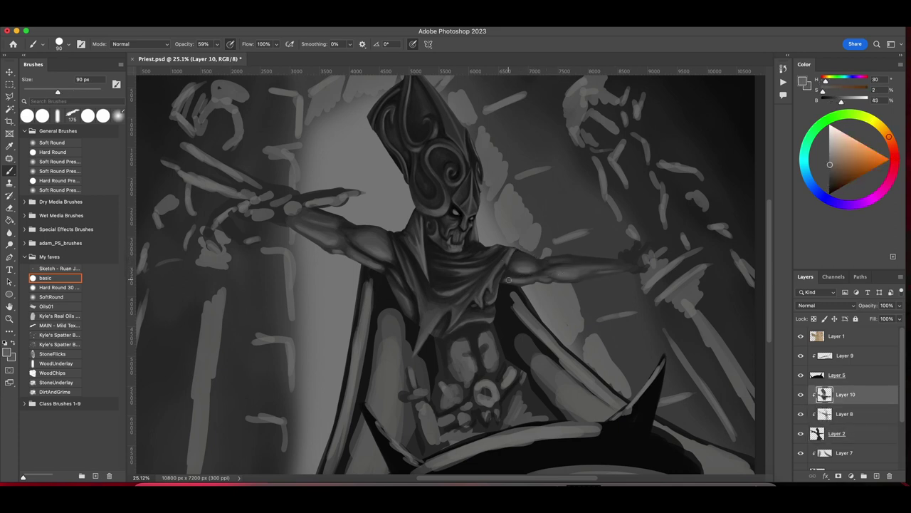
pyautogui.keyDown('alt'); pyautogui.click(623, 254); pyautogui.keyUp('alt')
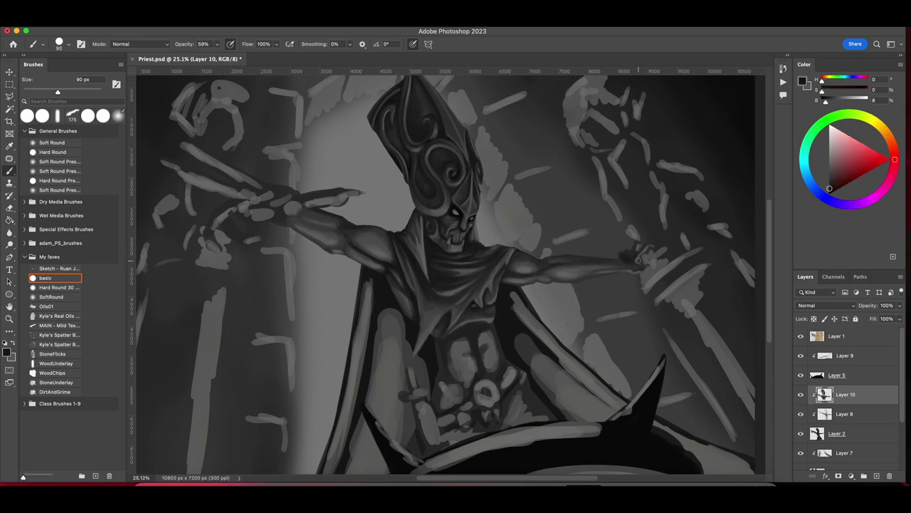
pyautogui.keyDown('alt'); pyautogui.click(631, 253); pyautogui.keyUp('alt')
# Block in the abdomen below the drape with sampled greys using the basic brush at 200 px.
pyautogui.keyDown('alt'); pyautogui.click(441, 339); pyautogui.keyUp('alt')
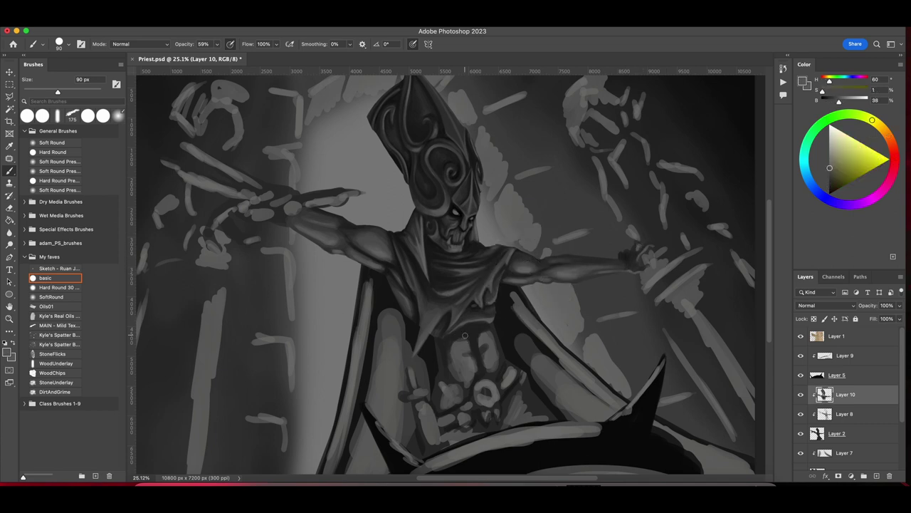
pyautogui.press(']')
pyautogui.press(']')
pyautogui.press(']')
pyautogui.press(']')
pyautogui.press(']')
pyautogui.keyDown('alt'); pyautogui.click(490, 325); pyautogui.keyUp('alt')
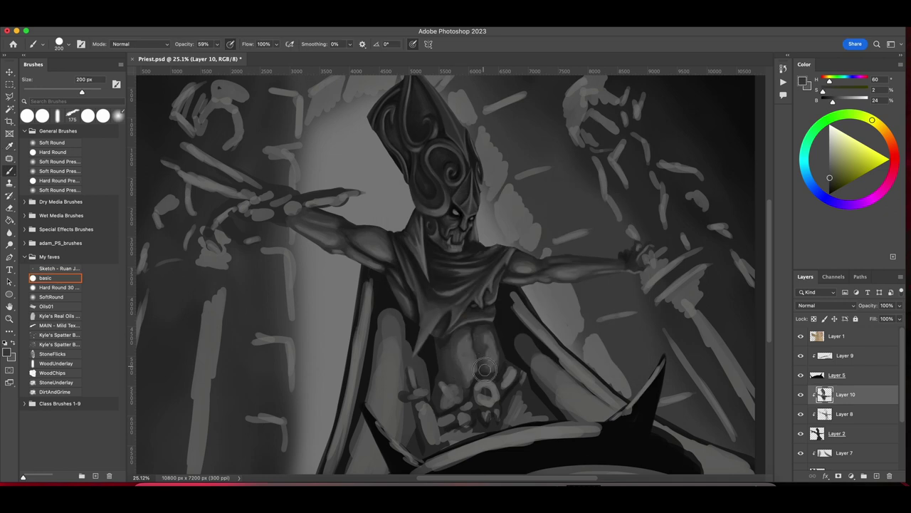
# Blend the abdomen's sketch strokes into smooth dark shading above the belt using the basic brush at 175 px.
pyautogui.press('[')
pyautogui.press('[')
pyautogui.press('[')
pyautogui.press('[')
pyautogui.press('[')
pyautogui.keyDown('alt'); pyautogui.click(452, 332); pyautogui.keyUp('alt')
pyautogui.keyDown('alt'); pyautogui.click(452, 382); pyautogui.keyUp('alt')
pyautogui.press(']')
pyautogui.press(']')
pyautogui.press(']')
pyautogui.press(']')
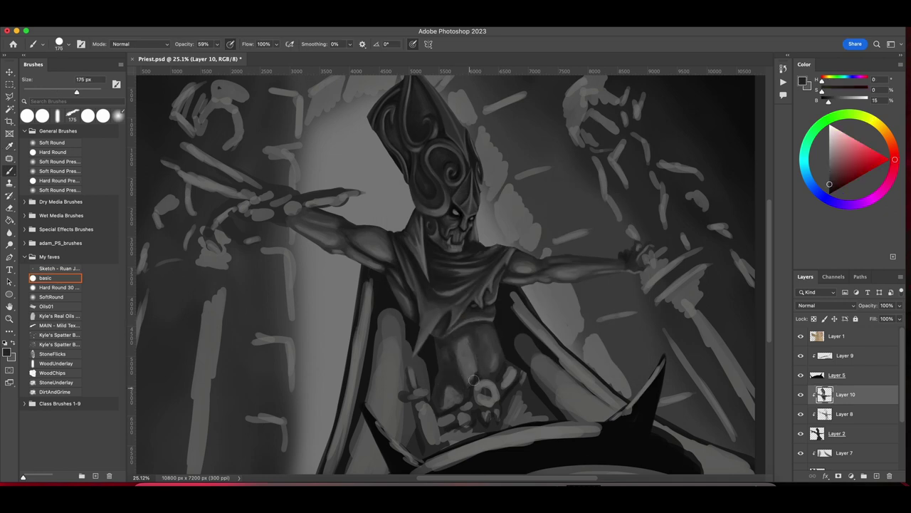
# Highlight the abdomen's central muscles and shade the lower waist with sampled greys using the basic brush at 150 px.
pyautogui.keyDown('alt'); pyautogui.click(471, 333); pyautogui.keyUp('alt')
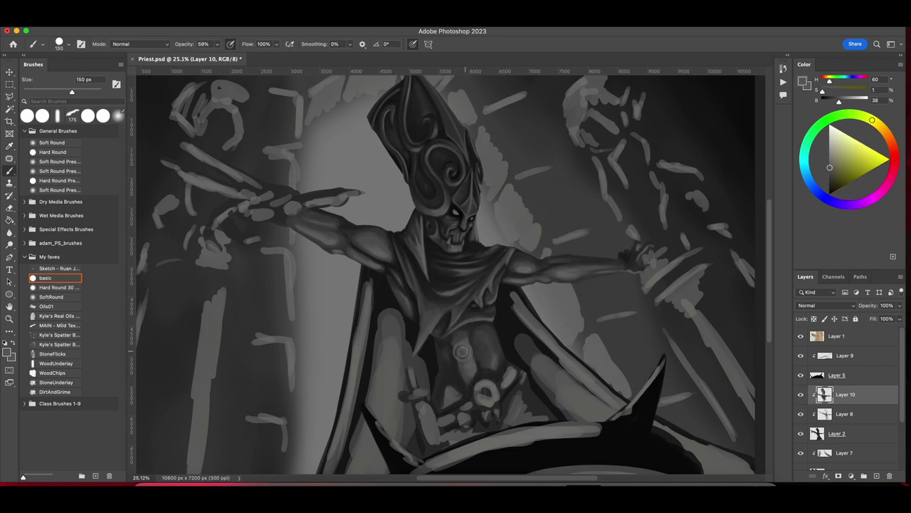
pyautogui.press(']')
pyautogui.press(']')
pyautogui.press(']')
pyautogui.keyDown('alt'); pyautogui.click(436, 392); pyautogui.keyUp('alt')
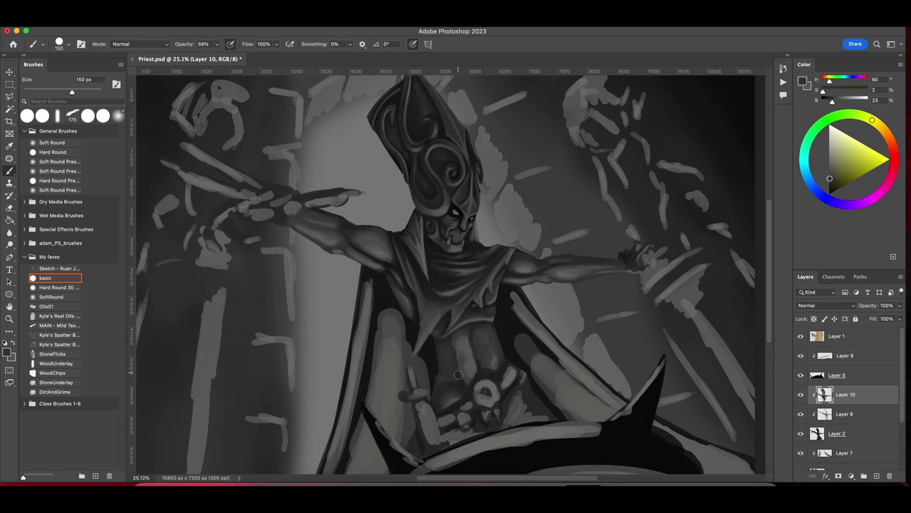
pyautogui.keyDown('alt'); pyautogui.click(472, 339); pyautogui.keyUp('alt')
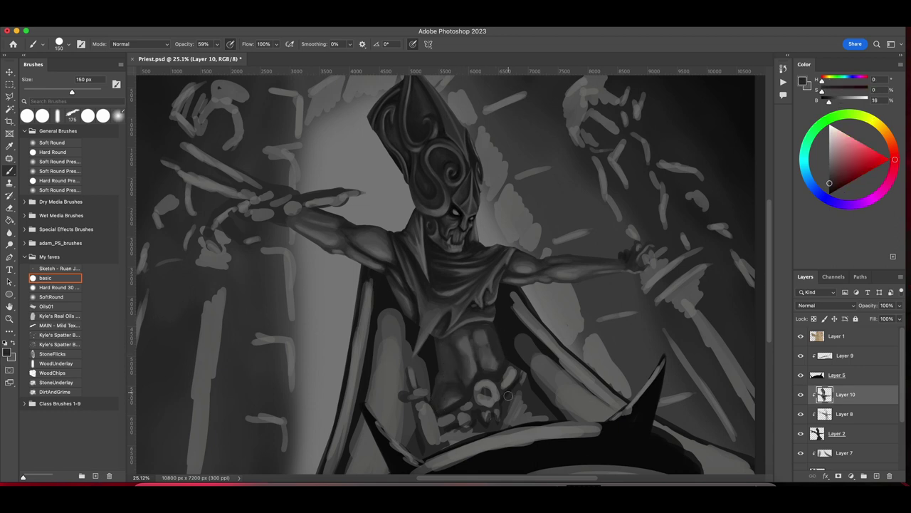
# Darken the areas around the ring-shaped belt buckle with near-black greys using the basic brush at 150 px.
pyautogui.moveTo(508, 395)
pyautogui.mouseDown()
pyautogui.moveTo(523, 426)
pyautogui.moveTo(513, 432)
pyautogui.mouseUp()
pyautogui.keyDown('alt'); pyautogui.click(462, 388); pyautogui.keyUp('alt')
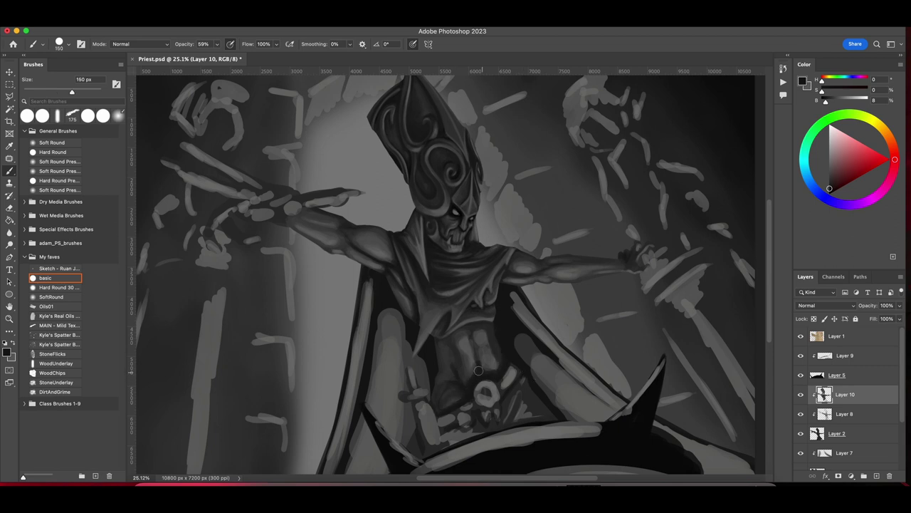
pyautogui.press('[')
pyautogui.press('[')
pyautogui.keyDown('alt'); pyautogui.click(439, 405); pyautogui.keyUp('alt')
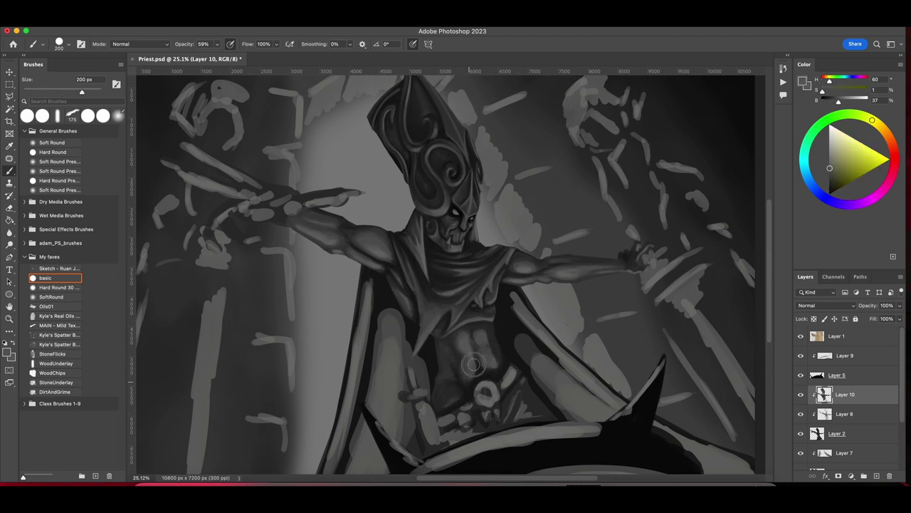
# Model the lower abdomen and left hip with sampled greys using the basic brush at 125 to 200 px.
pyautogui.press(']')
pyautogui.press(']')
pyautogui.keyDown('alt'); pyautogui.click(477, 364); pyautogui.keyUp('alt')
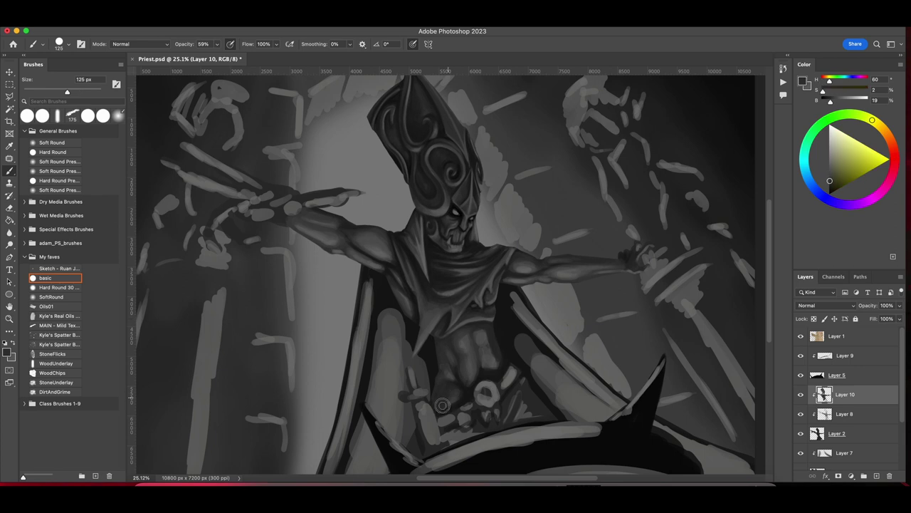
pyautogui.keyDown('alt'); pyautogui.click(477, 339); pyautogui.keyUp('alt')
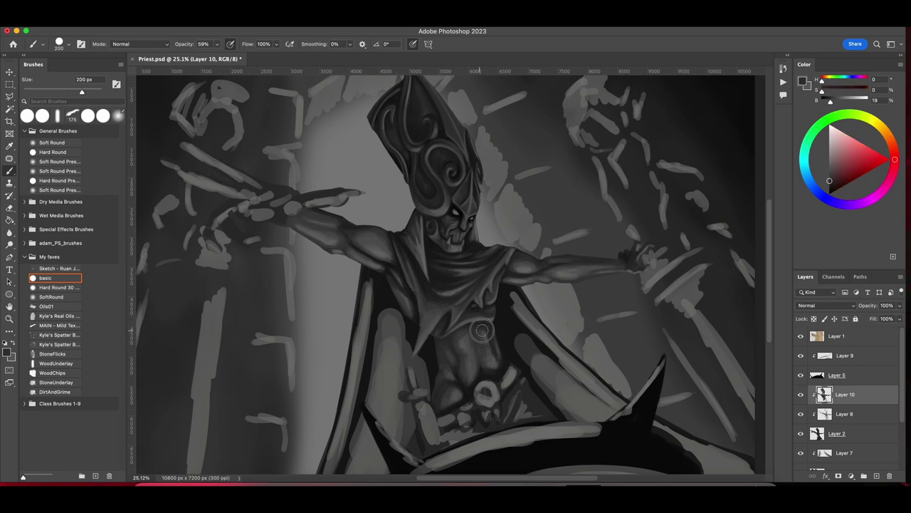
pyautogui.keyDown('alt'); pyautogui.click(488, 360); pyautogui.keyUp('alt')
pyautogui.keyDown('alt'); pyautogui.click(476, 317); pyautogui.keyUp('alt')
pyautogui.keyDown('alt'); pyautogui.click(481, 330); pyautogui.keyUp('alt')
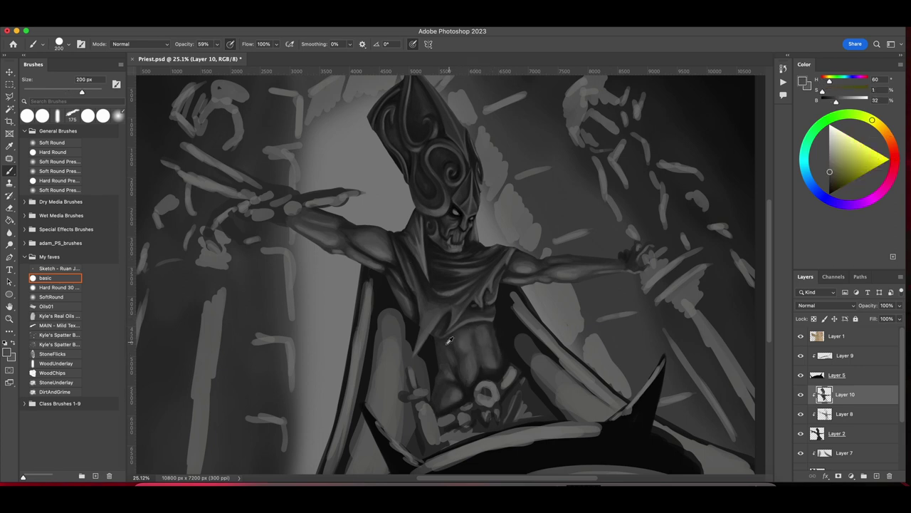
# Divide the upper abdominal muscles into separate blocks with sampled greys using the basic brush at 175 px.
pyautogui.press('[')
pyautogui.press('[')
pyautogui.press('[')
pyautogui.press('[')
pyautogui.keyDown('alt'); pyautogui.click(461, 353); pyautogui.keyUp('alt')
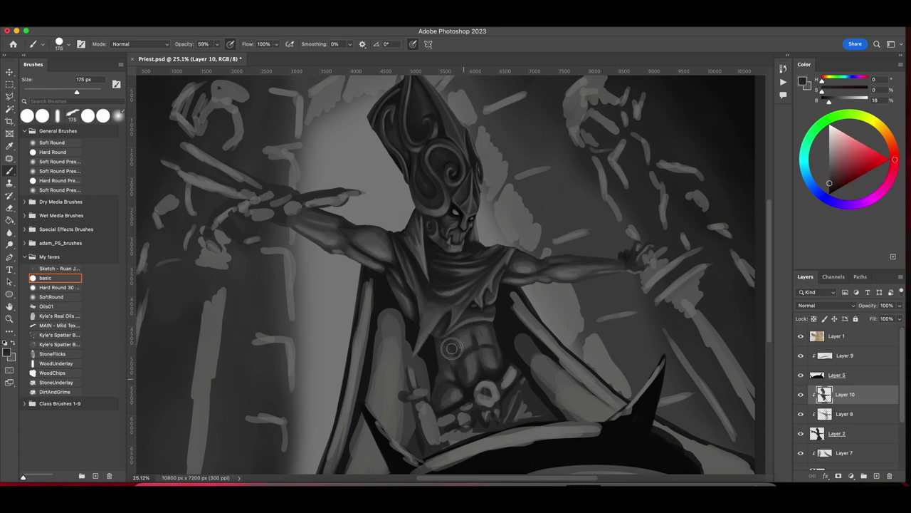
pyautogui.keyDown('alt'); pyautogui.click(478, 354); pyautogui.keyUp('alt')
pyautogui.keyDown('alt'); pyautogui.click(492, 345); pyautogui.keyUp('alt')
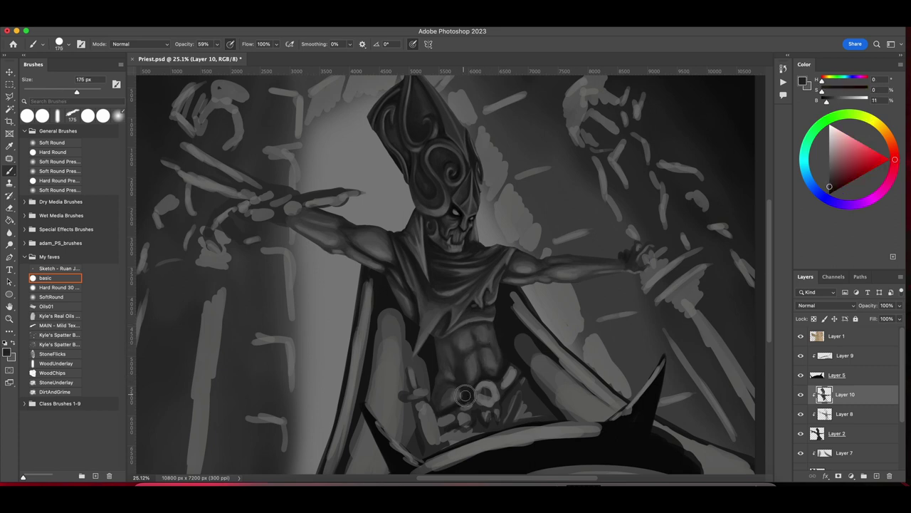
# Refine the edges of the abdominal muscles with sampled greys using the basic brush at 90 px.
pyautogui.keyDown('alt'); pyautogui.click(476, 359); pyautogui.keyUp('alt')
pyautogui.press('[')
pyautogui.press('[')
pyautogui.press('[')
pyautogui.press('[')
pyautogui.keyDown('alt'); pyautogui.click(454, 325); pyautogui.keyUp('alt')
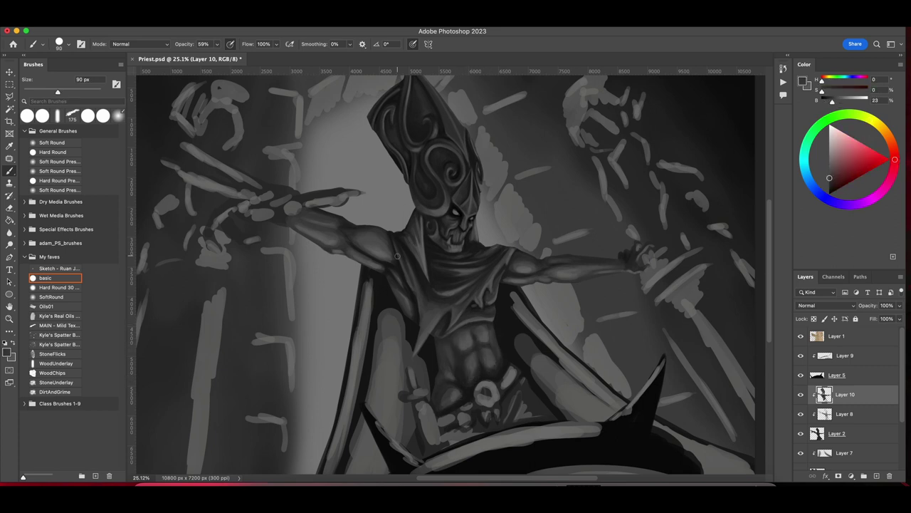
# Shade the abdomen and the hip area right of the belt buckle with dark greys using the basic brush at 200 px.
pyautogui.keyDown('alt'); pyautogui.click(524, 372); pyautogui.keyUp('alt')
pyautogui.keyDown('alt'); pyautogui.click(509, 407); pyautogui.keyUp('alt')
pyautogui.press(']')
pyautogui.press(']')
pyautogui.press(']')
pyautogui.press(']')
pyautogui.press(']')
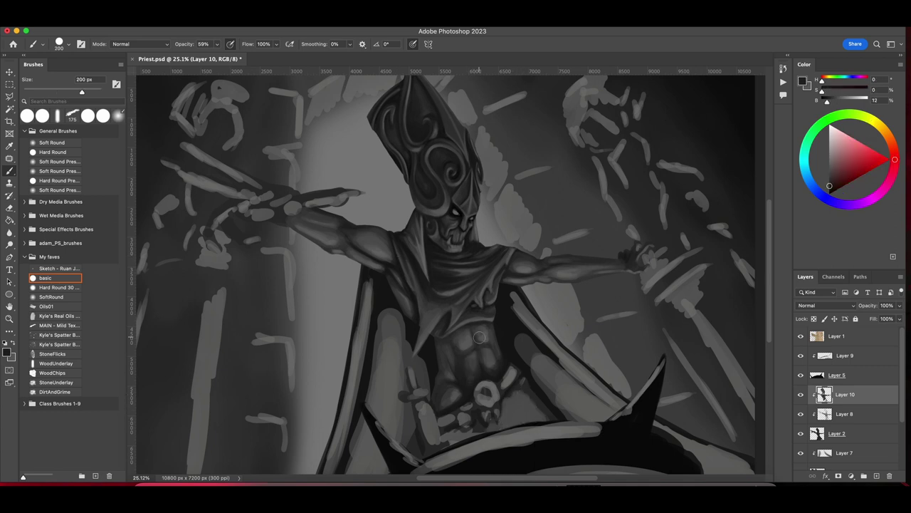
pyautogui.keyDown('alt'); pyautogui.click(469, 372); pyautogui.keyUp('alt')
# Switch to the WoodUnderlay brush at 200 px and paint the cloth right of the belt buckle with sampled greys.
pyautogui.press('.')
pyautogui.press('.')
pyautogui.press('.')
pyautogui.press('.')
pyautogui.press('.')
pyautogui.press('.')
pyautogui.press('.')
pyautogui.press('.')
pyautogui.press('.')
pyautogui.keyDown('alt'); pyautogui.click(445, 391); pyautogui.keyUp('alt')
pyautogui.keyDown('alt'); pyautogui.click(460, 285); pyautogui.keyUp('alt')
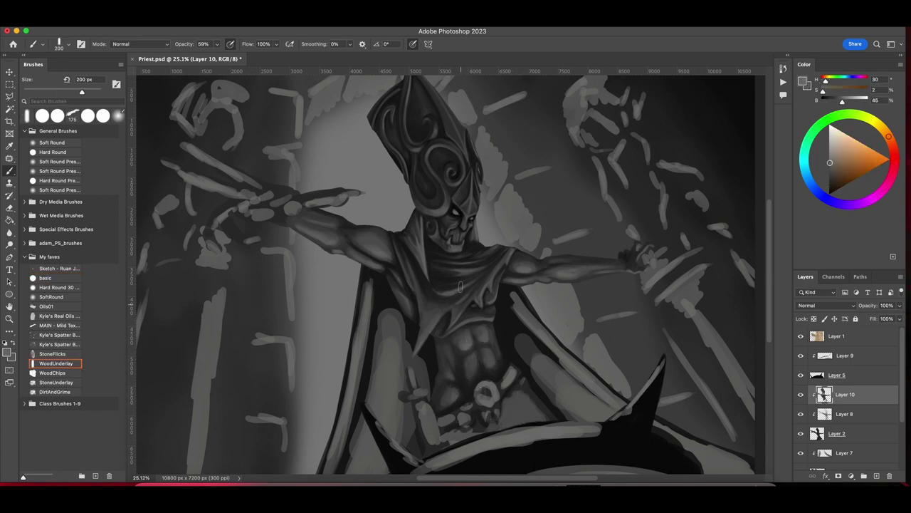
pyautogui.keyDown('alt'); pyautogui.click(505, 412); pyautogui.keyUp('alt')
pyautogui.keyDown('alt'); pyautogui.click(519, 399); pyautogui.keyUp('alt')
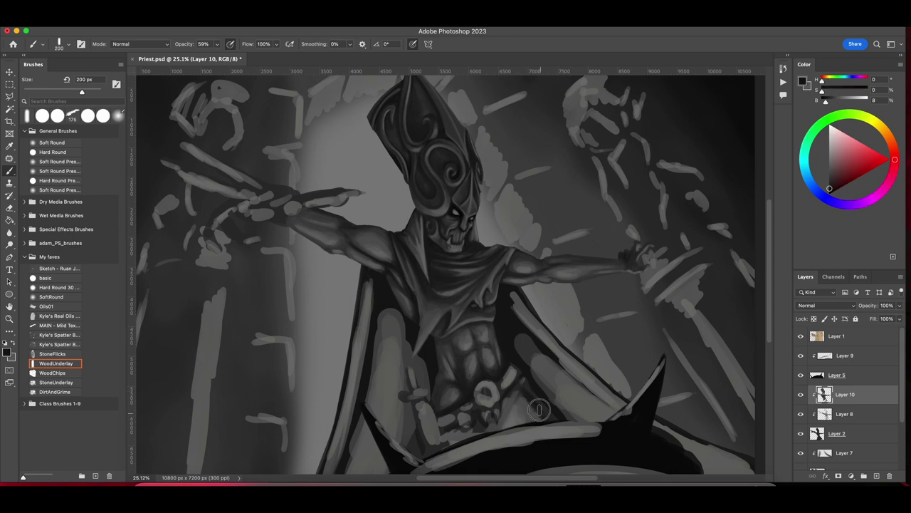
# Soften the cloth folds beside the belt buckle with sampled dark greys using the Hard Round 30 brush at 125 px and 25% opacity.
pyautogui.keyDown('alt'); pyautogui.click(527, 390); pyautogui.keyUp('alt')
pyautogui.press(',')
pyautogui.press(',')
pyautogui.press(',')
pyautogui.press(',')
pyautogui.press(',')
pyautogui.press(',')
pyautogui.press(',')
pyautogui.press(',')
pyautogui.keyDown('alt'); pyautogui.click(524, 385); pyautogui.keyUp('alt')
pyautogui.keyDown('alt'); pyautogui.click(521, 390); pyautogui.keyUp('alt')
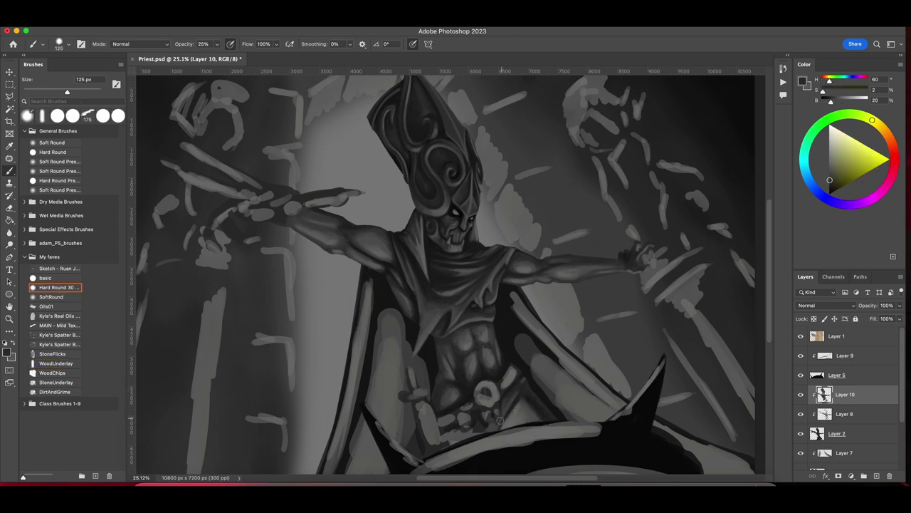
pyautogui.keyDown('alt'); pyautogui.click(517, 393); pyautogui.keyUp('alt')
pyautogui.keyDown('alt'); pyautogui.click(512, 390); pyautogui.keyUp('alt')
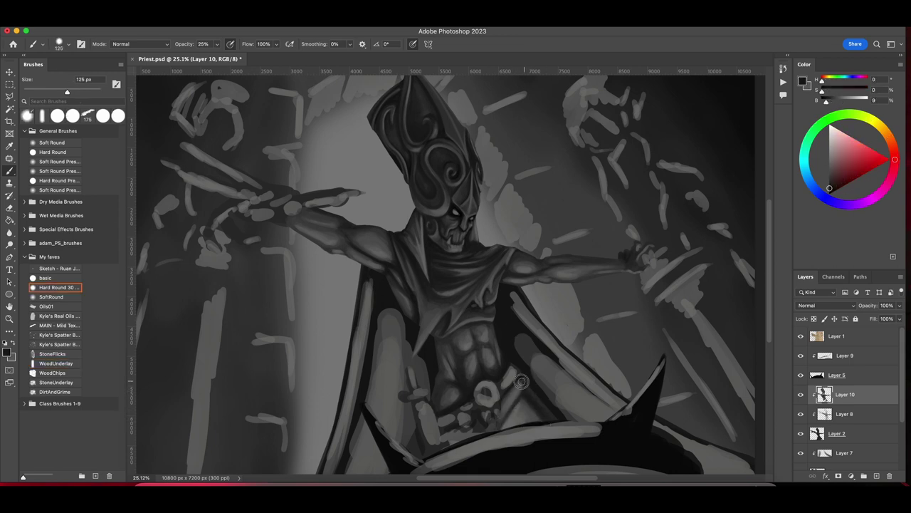
# Shade the cloth below the belt with sampled greys using the basic brush at 125 px and 61% opacity.
pyautogui.press(',')
pyautogui.press('6')
pyautogui.press('1')
pyautogui.keyDown('alt'); pyautogui.click(452, 440); pyautogui.keyUp('alt')
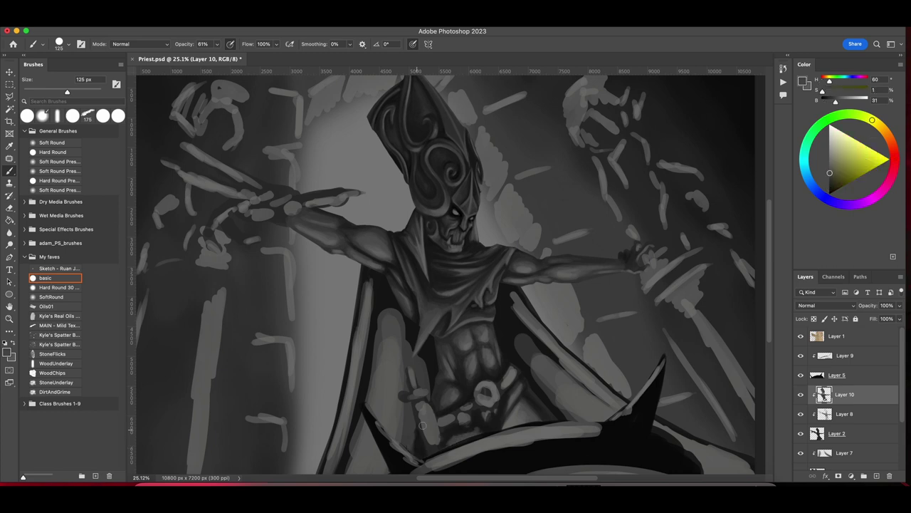
# Shade the belt straps and cloth on both sides of the buckle with sampled greys at 125 px and 61% opacity.
pyautogui.keyDown('alt'); pyautogui.click(456, 435); pyautogui.keyUp('alt')
pyautogui.keyDown('alt'); pyautogui.click(504, 386); pyautogui.keyUp('alt')
pyautogui.keyDown('alt'); pyautogui.click(502, 389); pyautogui.keyUp('alt')
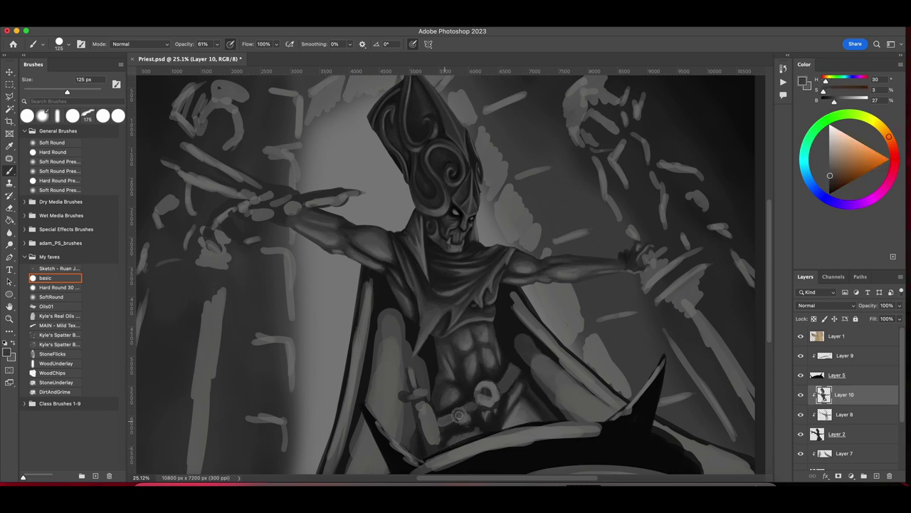
# Flip the canvas view horizontally with the whole painting in view.
pyautogui.scroll(-2, 433, 474)
pyautogui.hotkey('ctrl', 'shift', 'h')
pyautogui.press('s')
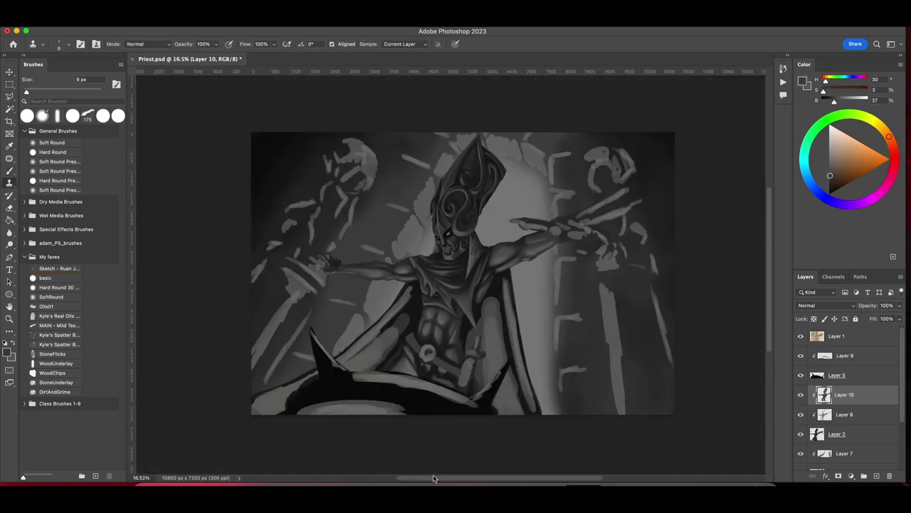
pyautogui.scroll(-2, 903, 392)
# On Layer 7, paint over both sides of the cape with sampled dark greys using the WoodUnderlay brush at 250 to 600 px.
pyautogui.click(847, 414)
pyautogui.press('b')
pyautogui.keyDown('alt'); pyautogui.click(393, 323); pyautogui.keyUp('alt')
pyautogui.press('.')
pyautogui.press('.')
pyautogui.press('.')
pyautogui.press('.')
pyautogui.press('.')
pyautogui.press('.')
pyautogui.press('.')
pyautogui.press('.')
pyautogui.press('.')
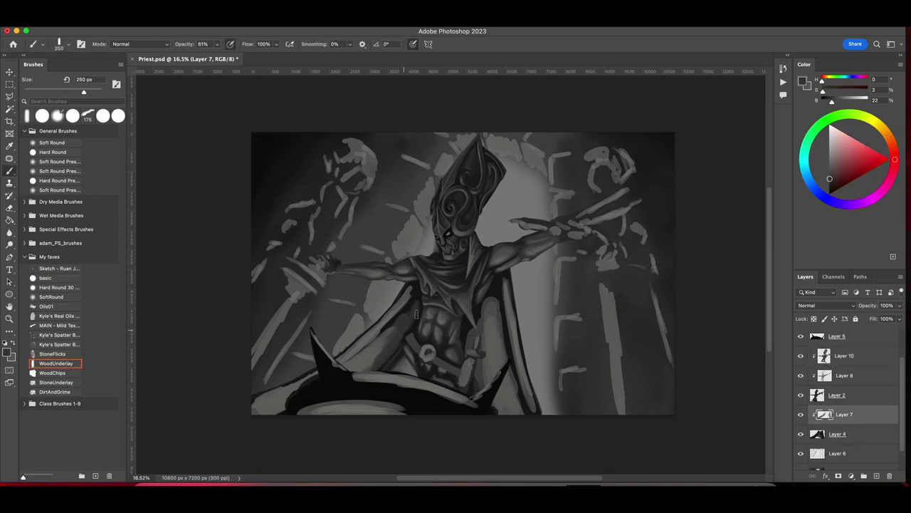
pyautogui.press(']')
pyautogui.press(']')
pyautogui.press(']')
pyautogui.press(']')
pyautogui.moveTo(491, 274)
pyautogui.mouseDown()
pyautogui.moveTo(505, 363)
pyautogui.moveTo(521, 341)
pyautogui.mouseUp()
pyautogui.keyDown('alt'); pyautogui.click(404, 318); pyautogui.keyUp('alt')
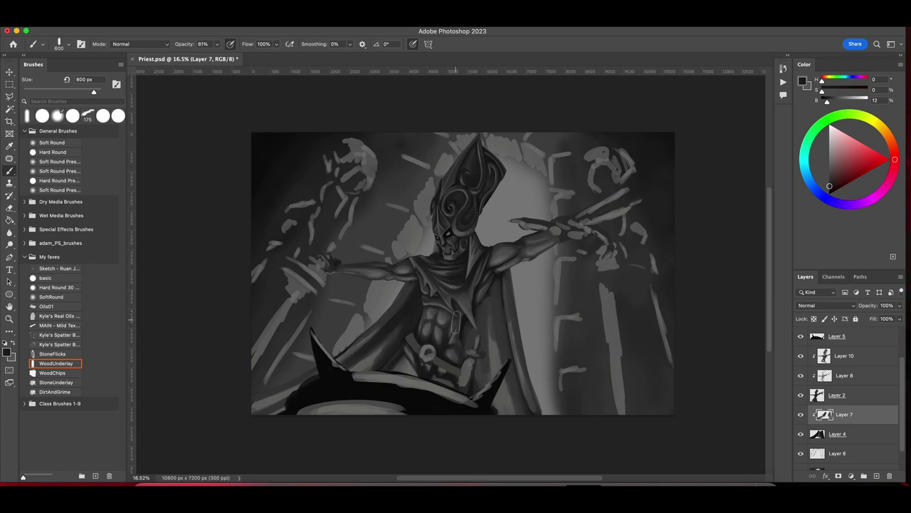
# Paint long folds into both sides of the cape with sampled greys, starting with a 300 px WoodUnderlay brush.
pyautogui.press('[')
pyautogui.press('[')
pyautogui.press('[')
pyautogui.keyDown('alt'); pyautogui.click(391, 347); pyautogui.keyUp('alt')
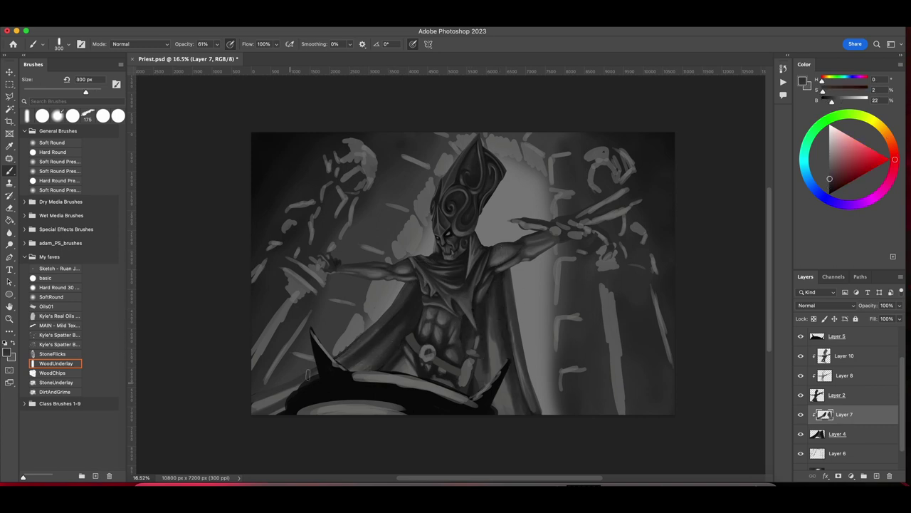
pyautogui.keyDown('alt'); pyautogui.click(418, 290); pyautogui.keyUp('alt')
pyautogui.press('[')
pyautogui.press('[')
pyautogui.press('[')
pyautogui.press('[')
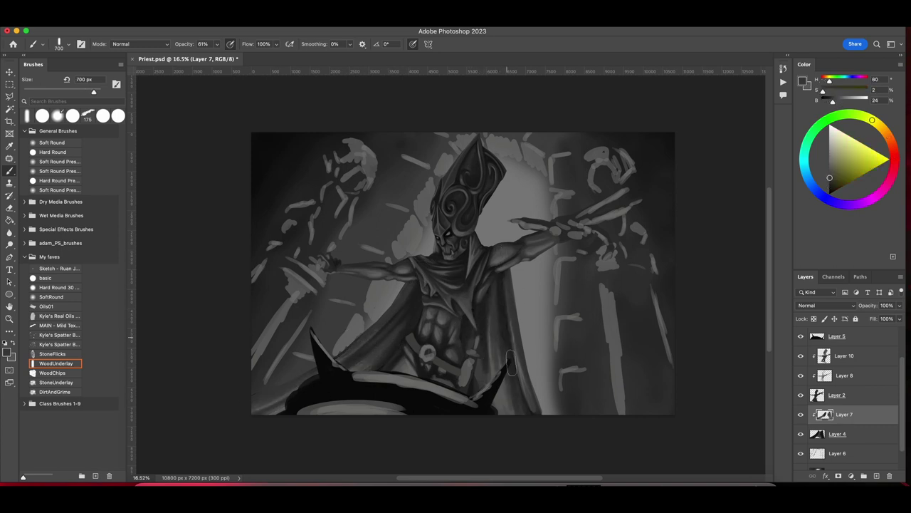
# Clean up the cape's outer edge on Layer 4 with near-black at 150 px and return to Layer 7.
pyautogui.keyDown('alt'); pyautogui.click(338, 363); pyautogui.keyUp('alt')
pyautogui.hotkey('alt', '[')
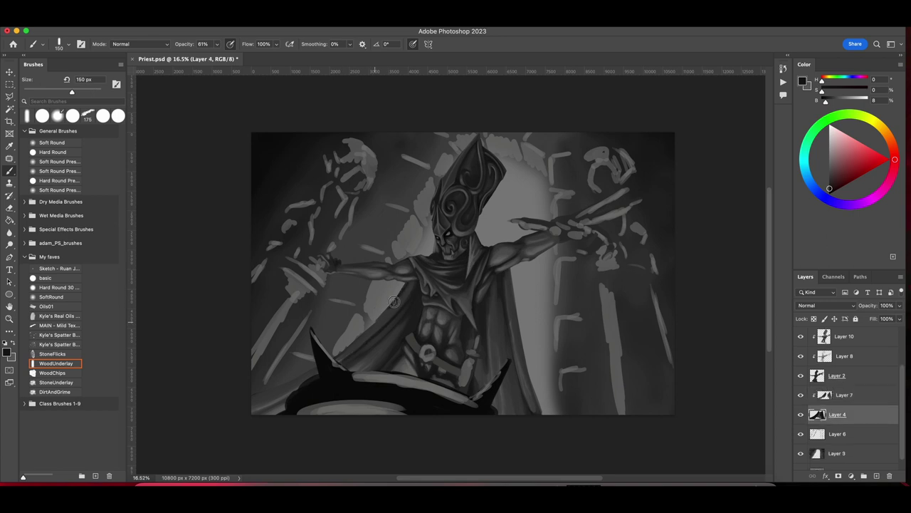
pyautogui.hotkey('alt', ']')
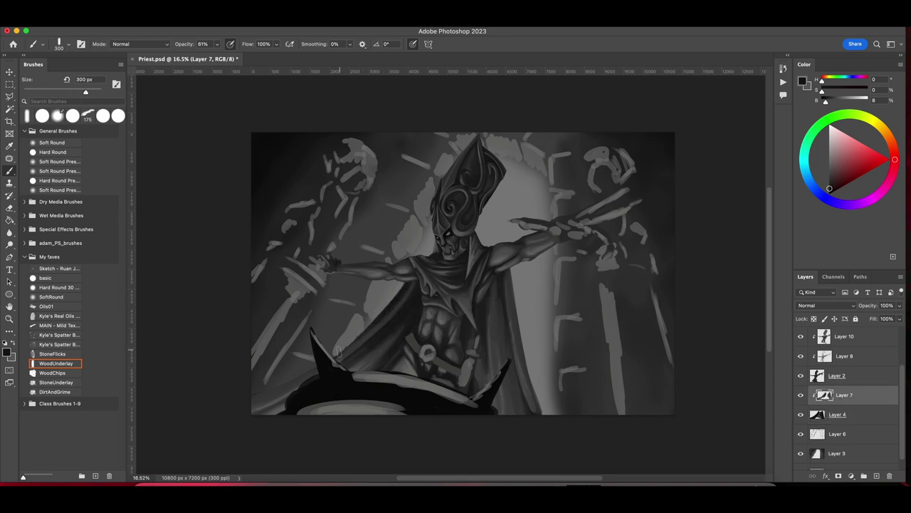
# Deepen the shadows between the cape folds on Layer 7 with sampled dark greys at 300 to 700 px.
pyautogui.keyDown('alt'); pyautogui.click(265, 393); pyautogui.keyUp('alt')
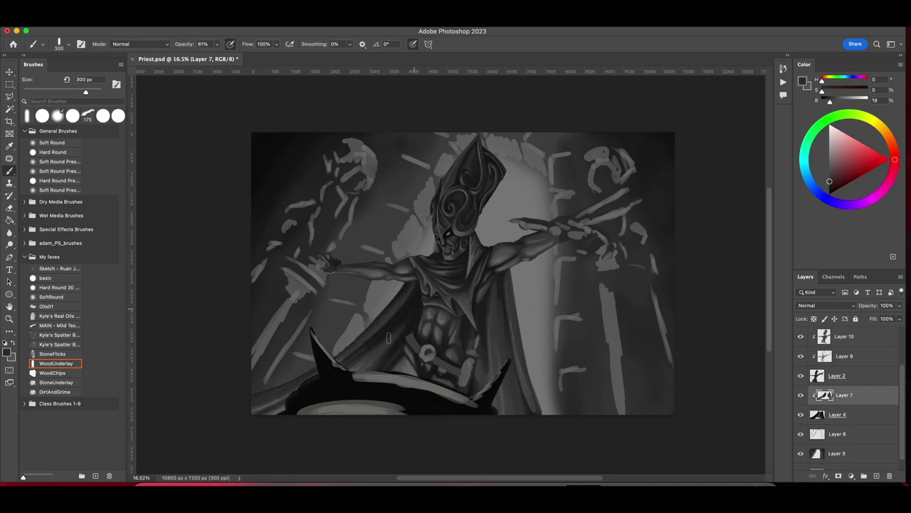
pyautogui.press(']')
pyautogui.press(']')
pyautogui.press(']')
pyautogui.press(']')
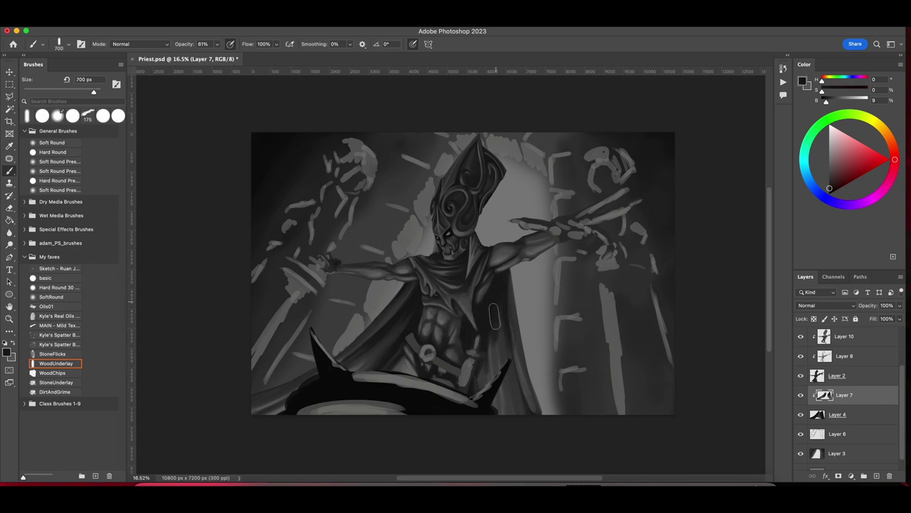
# Refine the hanging cape folds beside the light window opening with sampled greys at 400 px.
pyautogui.press('[')
pyautogui.press('[')
pyautogui.press('[')
pyautogui.press('[')
pyautogui.press('[')
pyautogui.press('[')
pyautogui.press('[')
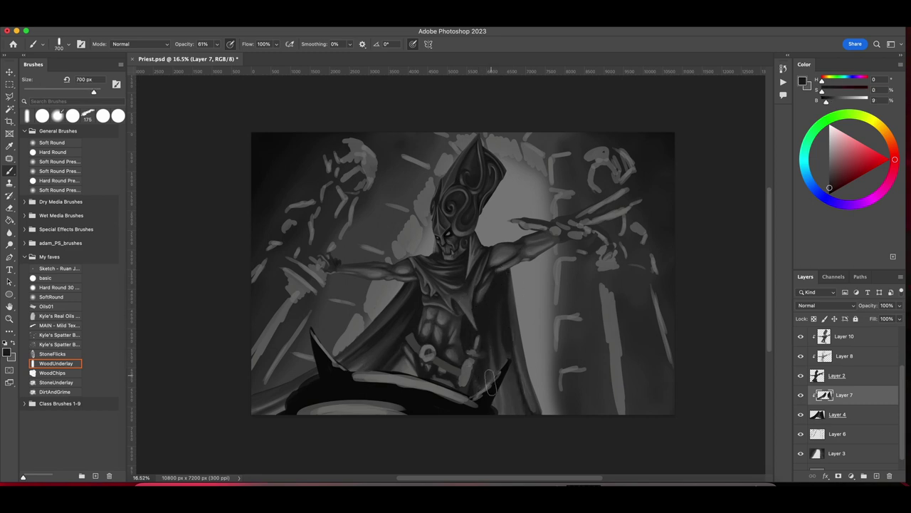
pyautogui.keyDown('alt'); pyautogui.click(486, 365); pyautogui.keyUp('alt')
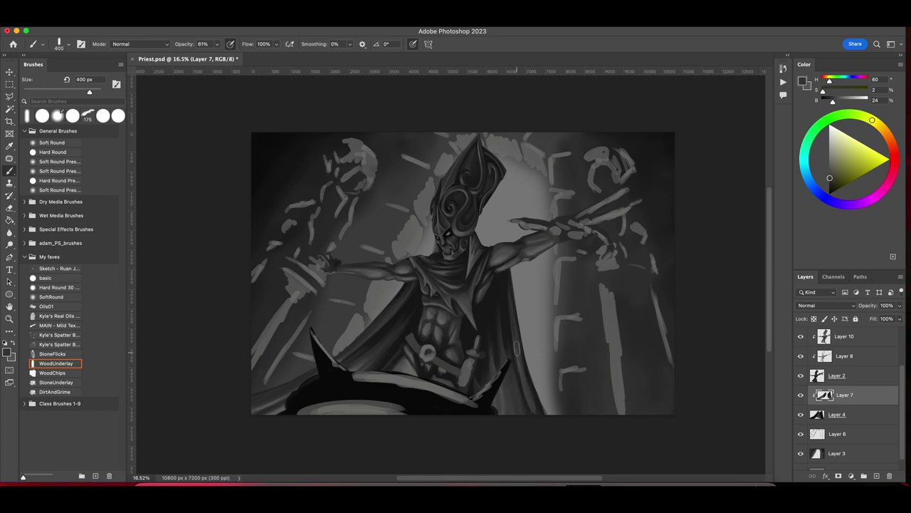
pyautogui.keyDown('alt'); pyautogui.click(509, 400); pyautogui.keyUp('alt')
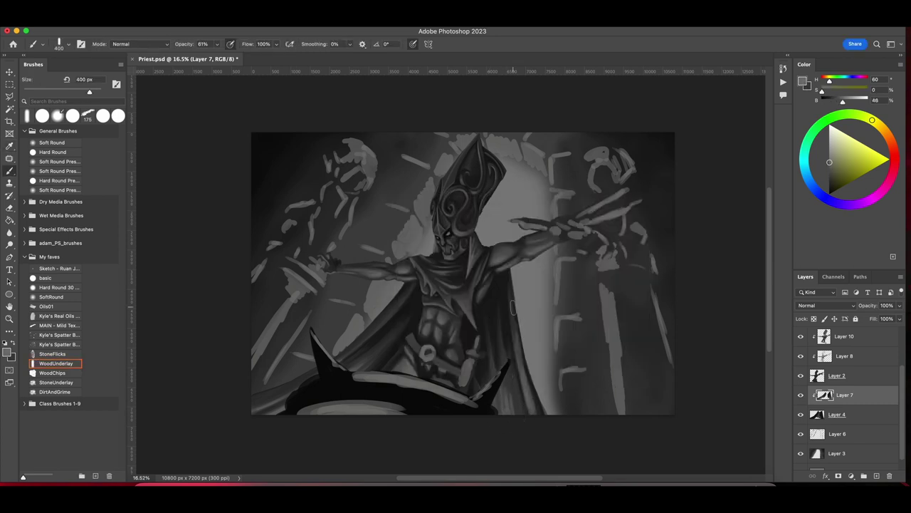
# Touch up the figure on Layer 10 with the sampled light grey at 70 px and flip the canvas back.
pyautogui.hotkey('alt', ']')
pyautogui.hotkey('alt', ']')
pyautogui.hotkey('alt', ']')
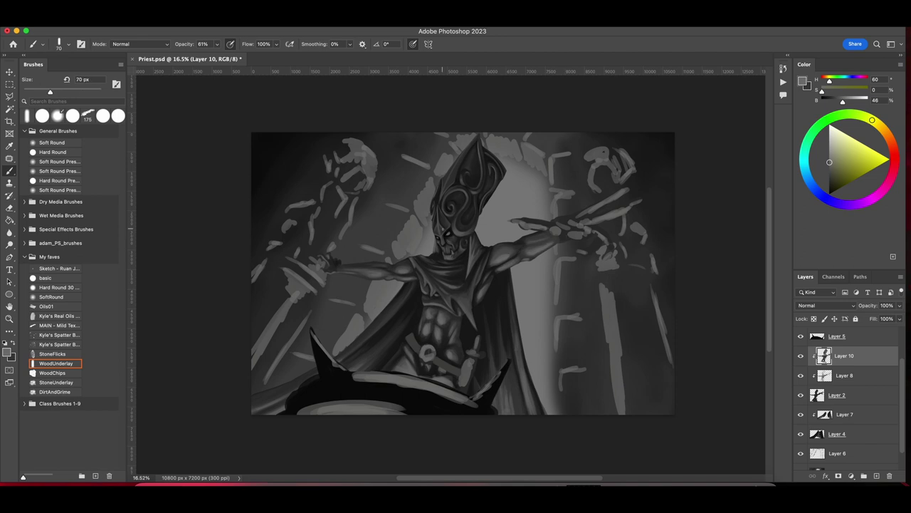
pyautogui.hotkey('shift', 'h')
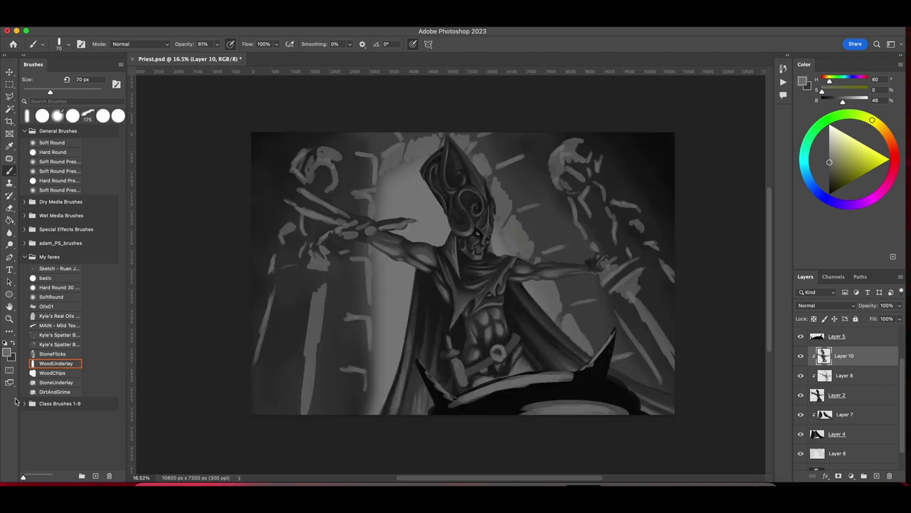
# Merge the figure layers into Layer 10 and the cape layers into Layer 7.
pyautogui.press('super+z')
pyautogui.press('super+z')
pyautogui.press('super+z')
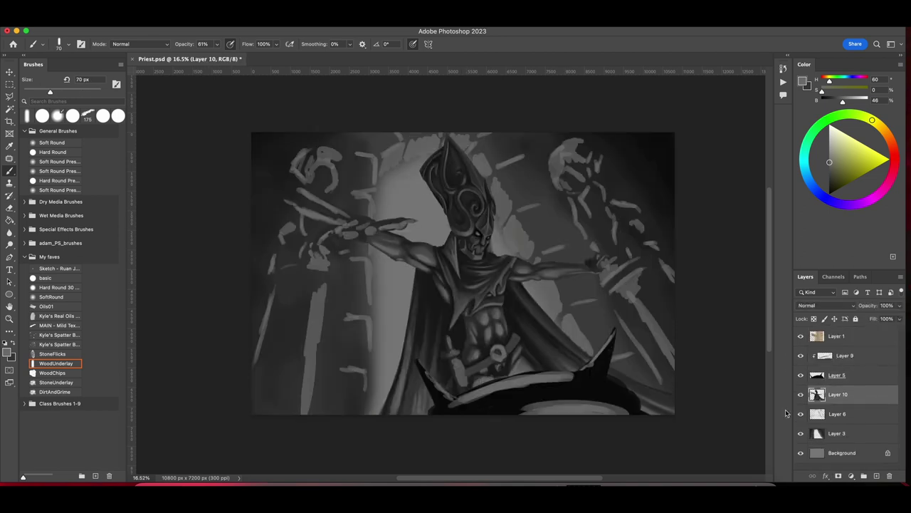
# On a new layer clipped above Layer 9, cover the horned foreground shape with dark grey using the WoodUnderlay brush at 200 to 250 px.
pyautogui.hotkey('alt', ']')
pyautogui.hotkey('alt', ']')
pyautogui.hotkey('alt', ']')
pyautogui.hotkey('shift', 'ctrl', 'alt', 'n')
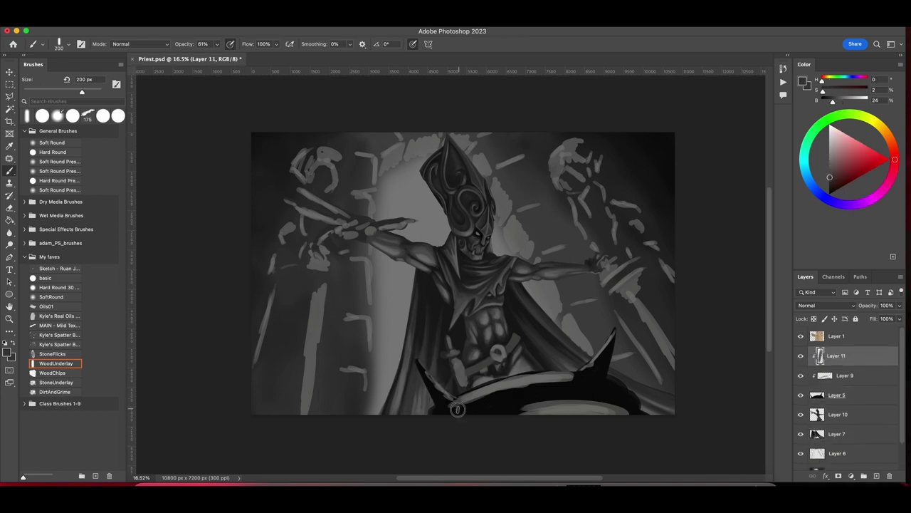
pyautogui.moveTo(524, 381); pyautogui.dragTo(437, 415)
pyautogui.press(']')
pyautogui.press(']')
pyautogui.press(']')
pyautogui.press(']')
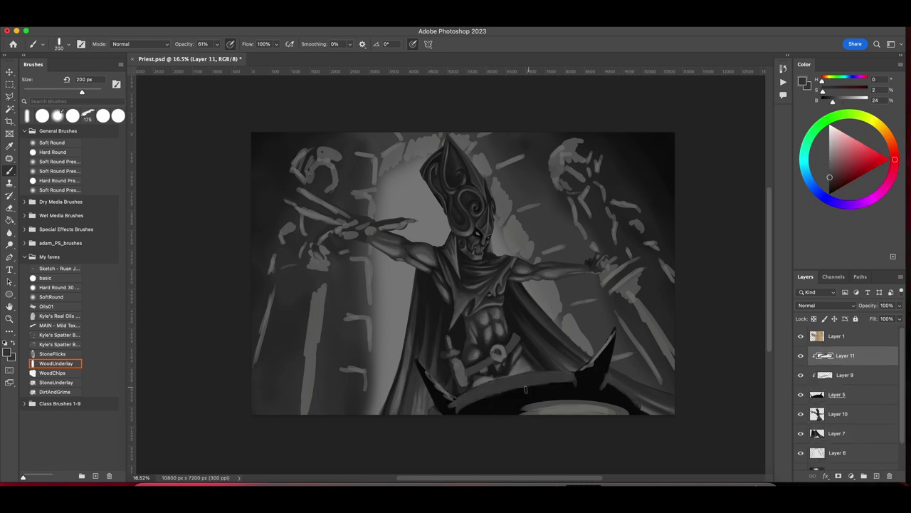
pyautogui.moveTo(527, 419)
pyautogui.mouseDown()
pyautogui.moveTo(626, 419)
pyautogui.moveTo(595, 364)
pyautogui.moveTo(584, 385)
pyautogui.moveTo(436, 388)
pyautogui.mouseUp()
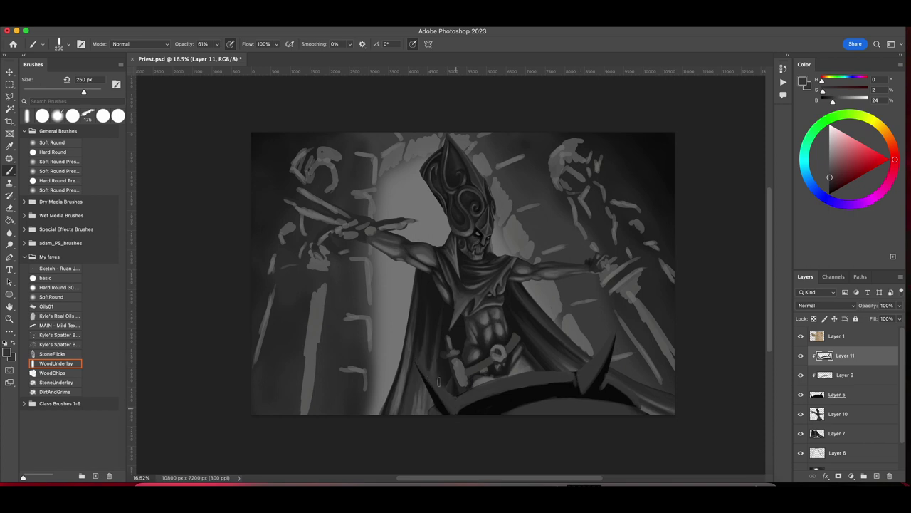
# Paint ridges on the foreground horns and highlights on the curved rim with a sampled lighter grey at 150 to 200 px.
pyautogui.press('[')
pyautogui.press('[')
pyautogui.press('[')
pyautogui.keyDown('alt'); pyautogui.click(583, 374); pyautogui.keyUp('alt')
pyautogui.press('[')
pyautogui.press('[')
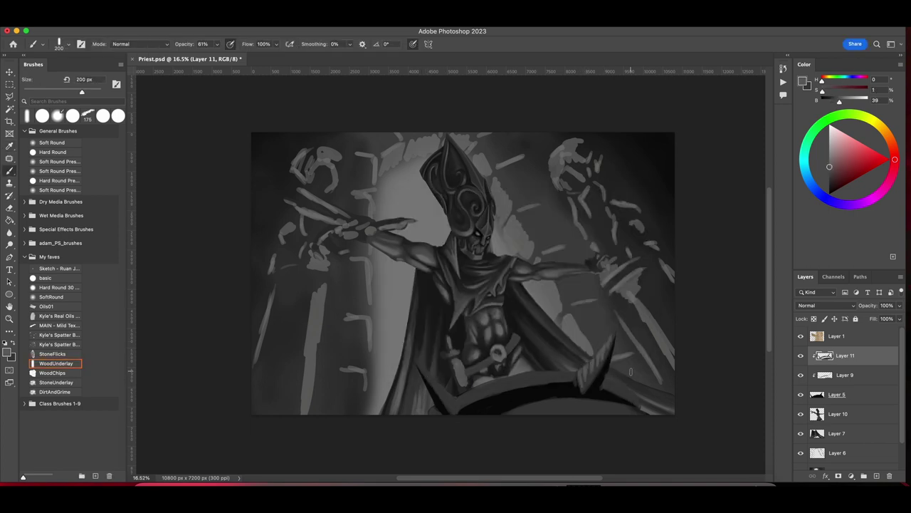
pyautogui.press(']')
pyautogui.press(']')
pyautogui.press(']')
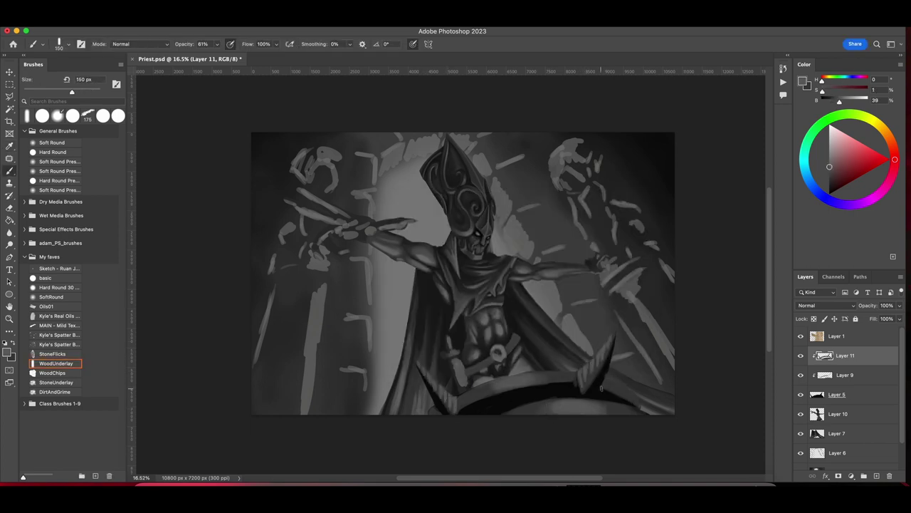
# Shade the curved foreground rim with sampled dark greys at 250 px and merge the foreground layers into one.
pyautogui.keyDown('alt'); pyautogui.click(519, 407); pyautogui.keyUp('alt')
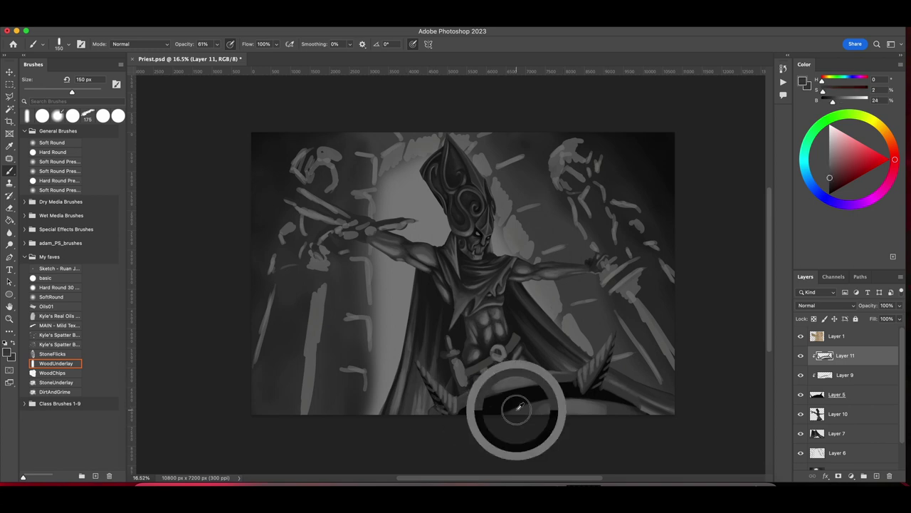
pyautogui.press(']')
pyautogui.press(']')
pyautogui.press(']')
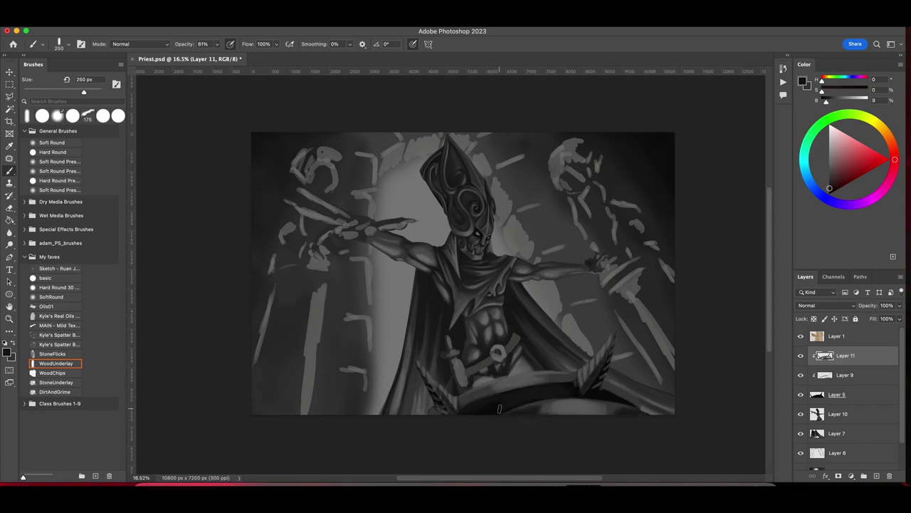
pyautogui.hotkey('ctrl', 'e')
# On Layer 3, sharpen the left edge of the light window opening with the Hard Round brush.
pyautogui.click(836, 433)
pyautogui.click(53, 152)
pyautogui.moveTo(378, 420)
pyautogui.mouseDown()
pyautogui.moveTo(377, 192)
pyautogui.moveTo(394, 180)
pyautogui.mouseUp()
# Return to the WoodUnderlay brush at 200 px and add a new layer above Layer 6.
pyautogui.click(56, 363)
pyautogui.click(864, 475)
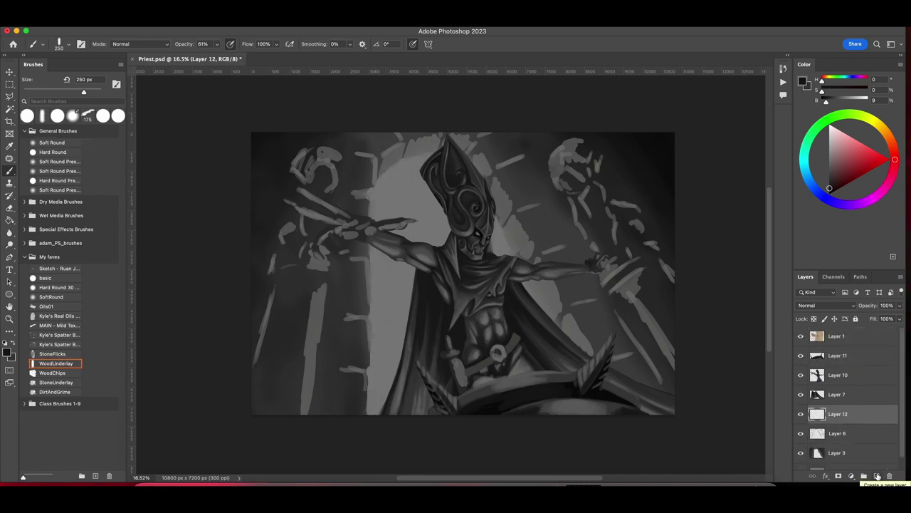
pyautogui.press('[')
# Raise the opacity of the sketch on Layer 1 to full as a reference and reselect Layer 12.
pyautogui.click(837, 335)
pyautogui.click(900, 305)
pyautogui.click(899, 318)
pyautogui.click(838, 413)
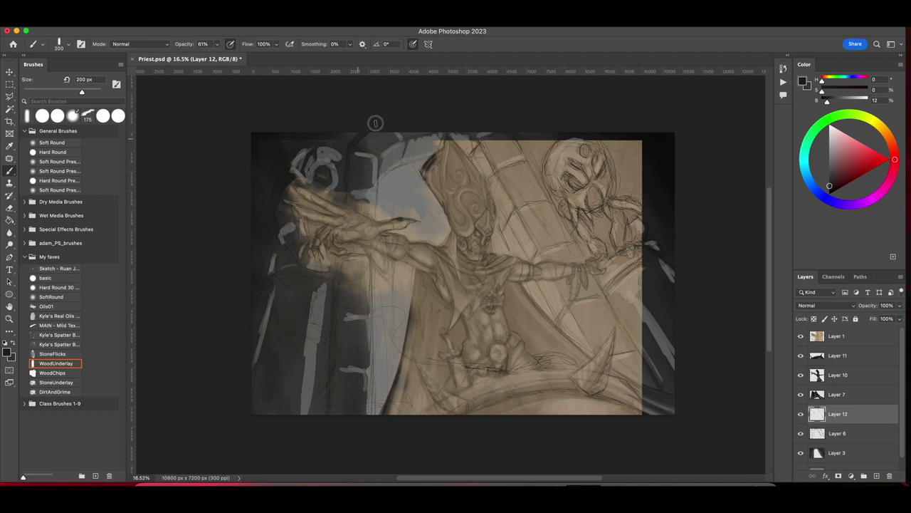
# Enlarge the brush to 500 px and hide the sketch, foreground, figure and cape layers.
pyautogui.press(']')
pyautogui.press(']')
pyautogui.press(']')
pyautogui.press(']')
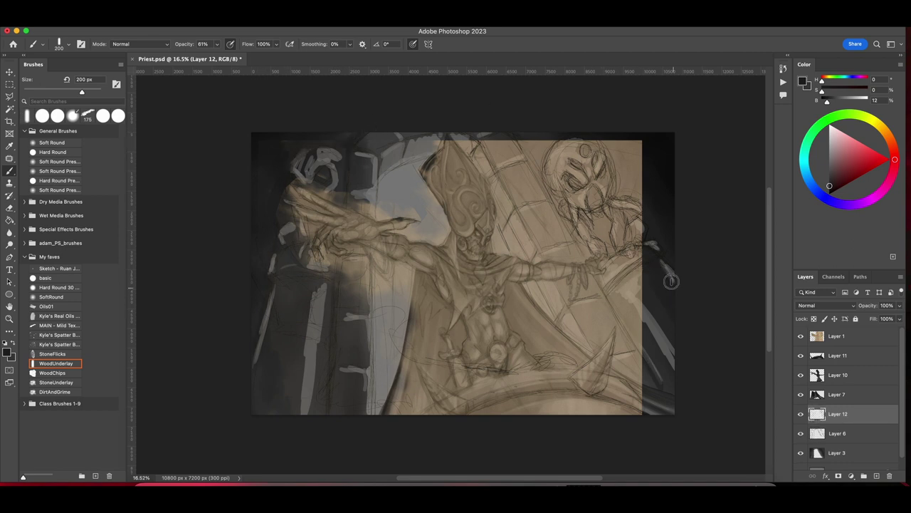
pyautogui.moveTo(800, 335); pyautogui.dragTo(800, 396)
# On Layer 3, repaint the arch and slanted edge of the light window opening with sampled greys, reducing the brush from 500 px.
pyautogui.keyDown('alt'); pyautogui.click(427, 285); pyautogui.keyUp('alt')
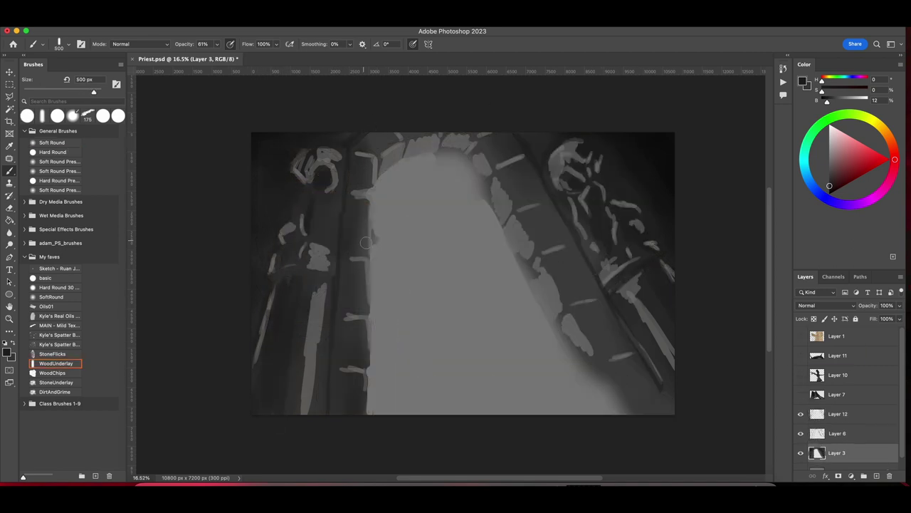
pyautogui.moveTo(463, 160); pyautogui.dragTo(499, 213)
pyautogui.moveTo(530, 275)
pyautogui.mouseDown()
pyautogui.moveTo(579, 357)
pyautogui.moveTo(559, 340)
pyautogui.moveTo(456, 157)
pyautogui.moveTo(486, 176)
pyautogui.moveTo(388, 162)
pyautogui.mouseUp()
pyautogui.press('[')
pyautogui.keyDown('alt'); pyautogui.click(519, 238); pyautogui.keyUp('alt')
pyautogui.press('[')
pyautogui.press('[')
pyautogui.press('[')
# On Layer 12, outline the stone blocks of the slanted right pillar with sampled dark grey at 200 px.
pyautogui.keyDown('alt'); pyautogui.click(486, 153); pyautogui.keyUp('alt')
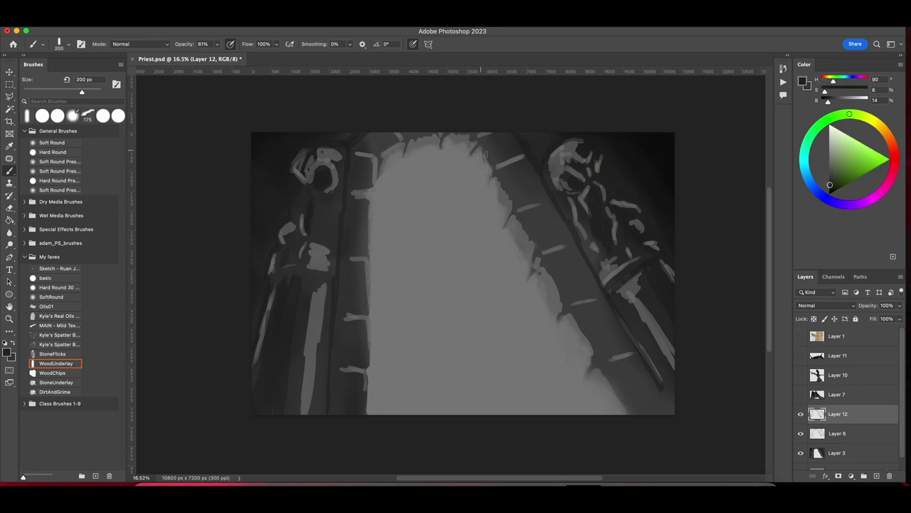
pyautogui.moveTo(502, 185)
pyautogui.mouseDown()
pyautogui.moveTo(521, 200)
pyautogui.moveTo(529, 232)
pyautogui.moveTo(570, 242)
pyautogui.mouseUp()
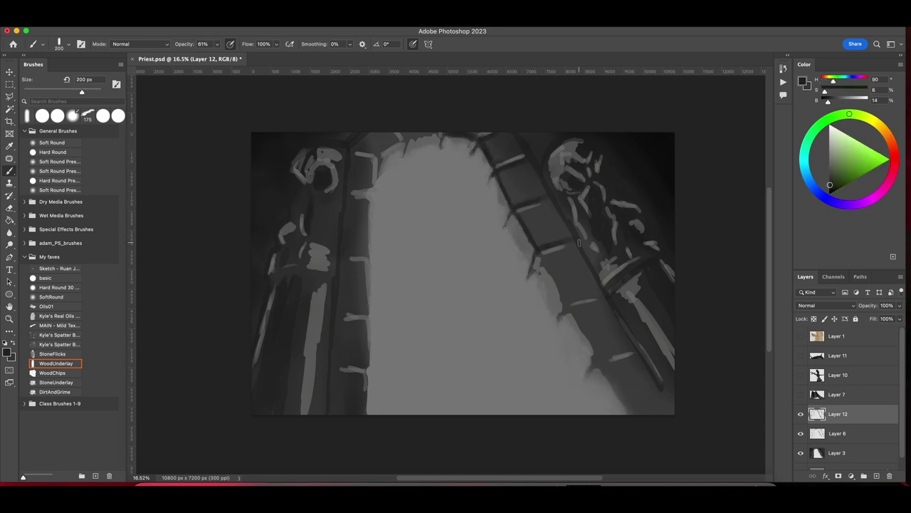
pyautogui.moveTo(548, 274); pyautogui.dragTo(602, 295)
pyautogui.moveTo(583, 377); pyautogui.dragTo(627, 349)
pyautogui.moveTo(613, 317); pyautogui.dragTo(551, 209)
pyautogui.moveTo(635, 420)
pyautogui.mouseDown()
pyautogui.moveTo(589, 347)
pyautogui.moveTo(624, 397)
pyautogui.moveTo(662, 403)
pyautogui.mouseUp()
# Highlight the joints between the right pillar's stone blocks with a sampled lighter grey at 300 px.
pyautogui.press(']')
pyautogui.keyDown('alt'); pyautogui.click(613, 335); pyautogui.keyUp('alt')
pyautogui.moveTo(570, 299); pyautogui.dragTo(598, 288)
pyautogui.moveTo(538, 246); pyautogui.dragTo(568, 245)
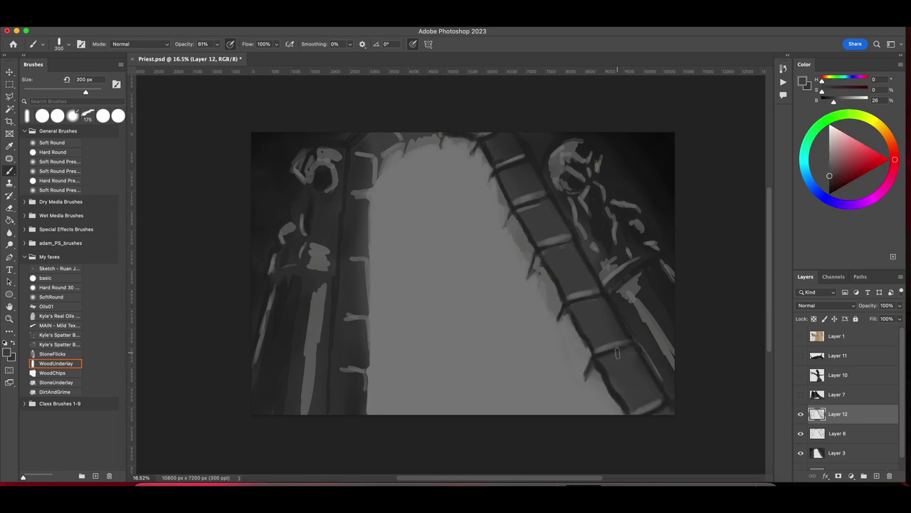
# Outline the left pillar's stone blocks up to the top of the arch with near-black at 175 px.
pyautogui.keyDown('alt'); pyautogui.click(352, 372); pyautogui.keyUp('alt')
pyautogui.press('[')
pyautogui.press('[')
pyautogui.moveTo(331, 371); pyautogui.dragTo(366, 373)
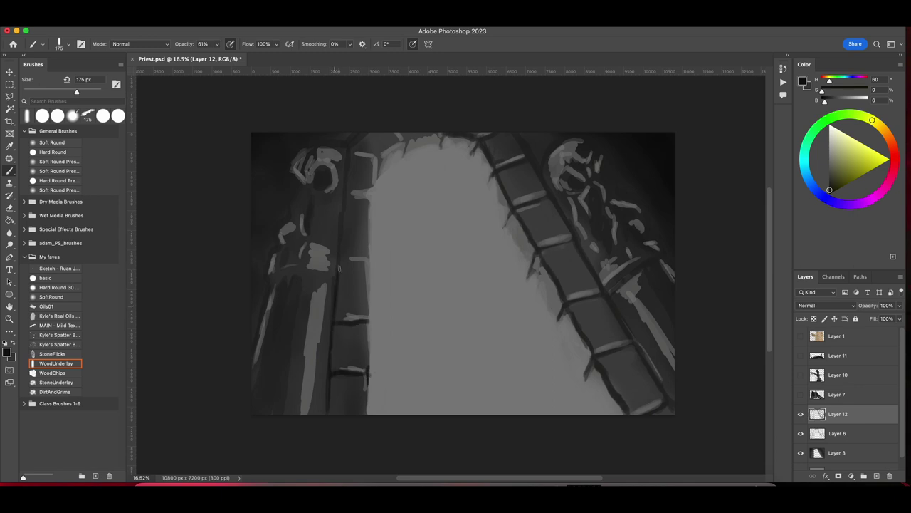
pyautogui.moveTo(340, 268)
pyautogui.mouseDown()
pyautogui.moveTo(349, 174)
pyautogui.moveTo(365, 133)
pyautogui.moveTo(373, 164)
pyautogui.moveTo(409, 138)
pyautogui.moveTo(438, 134)
pyautogui.mouseUp()
# Shade the lower stones of the right pillar with a sampled dark grey using the Hard Round 30 brush.
pyautogui.keyDown('alt'); pyautogui.click(428, 138); pyautogui.keyUp('alt')
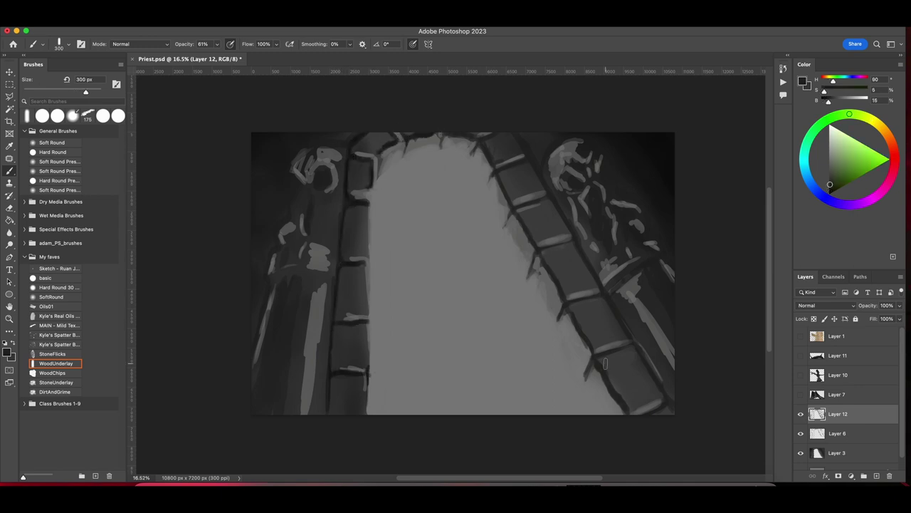
pyautogui.click(57, 287)
pyautogui.moveTo(605, 364)
pyautogui.mouseDown()
pyautogui.moveTo(627, 396)
pyautogui.moveTo(639, 385)
pyautogui.moveTo(597, 342)
pyautogui.moveTo(587, 296)
pyautogui.mouseUp()
# Texture the right pillar's stones with dark grey using the StoneUnderlay brush, going from 400 px at 25% opacity to 200 px at 58%.
pyautogui.press(']')
pyautogui.click(43, 382)
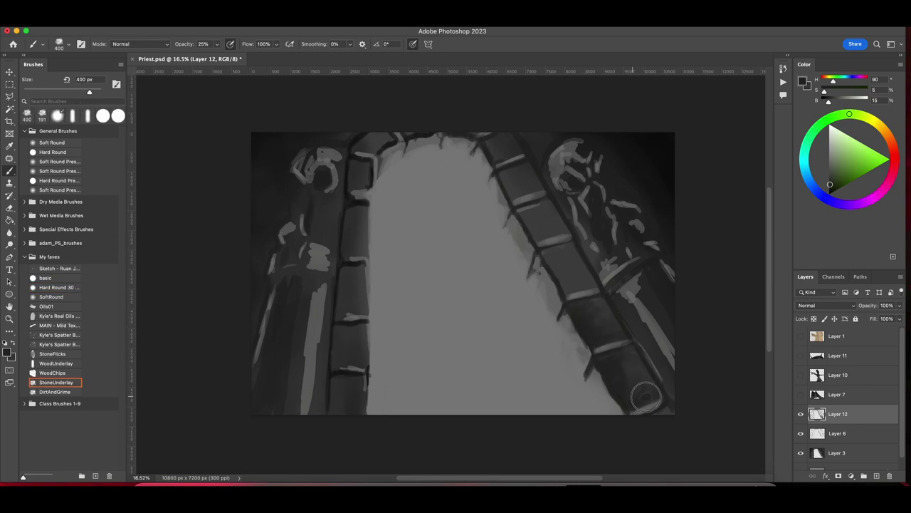
pyautogui.moveTo(535, 271); pyautogui.dragTo(570, 264)
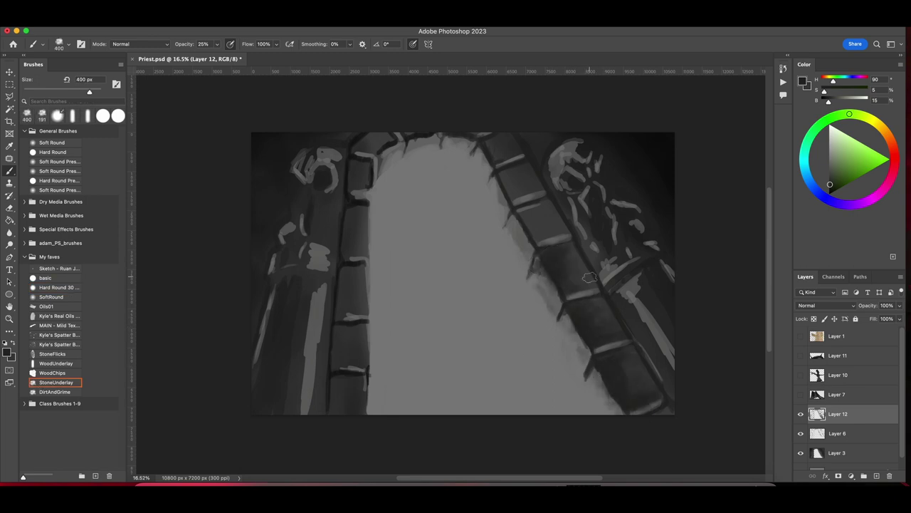
pyautogui.press('[')
pyautogui.press('[')
pyautogui.press('[')
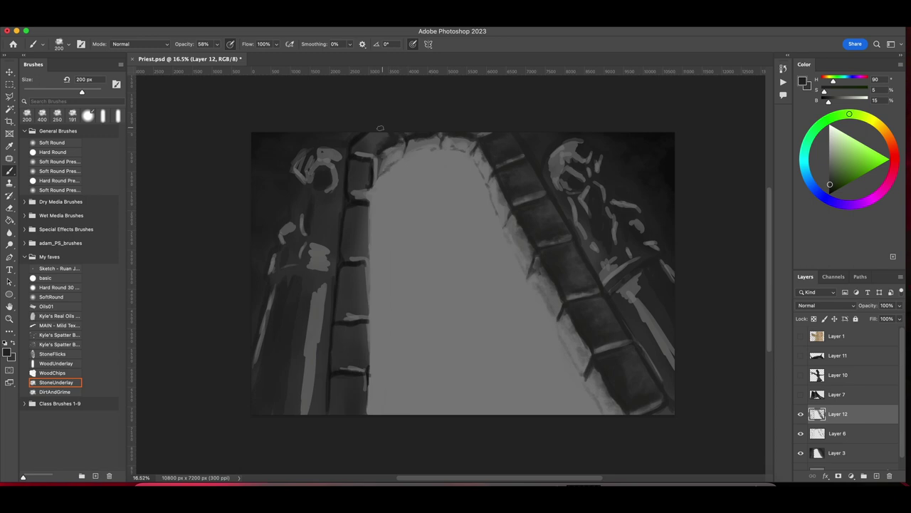
# Texture the left pillar's stones with sampled dark greys using the StoneUnderlay brush, increasing it to 500 px.
pyautogui.keyDown('alt'); pyautogui.click(355, 131); pyautogui.keyUp('alt')
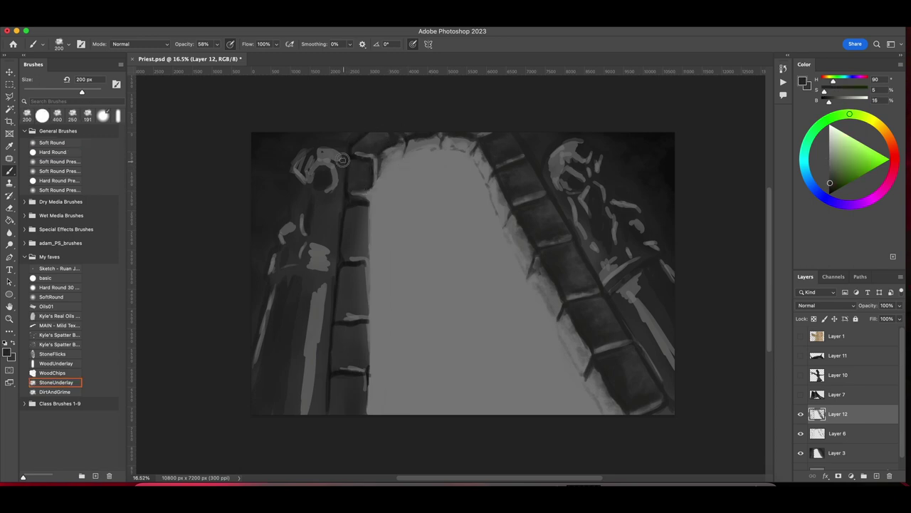
pyautogui.keyDown('alt'); pyautogui.click(342, 160); pyautogui.keyUp('alt')
pyautogui.press(']')
pyautogui.press(']')
pyautogui.moveTo(360, 206); pyautogui.dragTo(352, 307)
pyautogui.moveTo(338, 161); pyautogui.dragTo(337, 245)
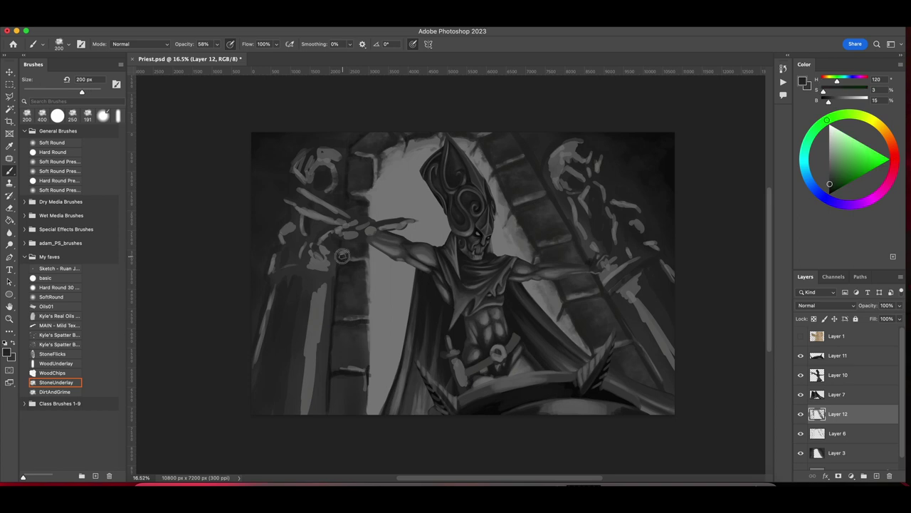
pyautogui.press(']')
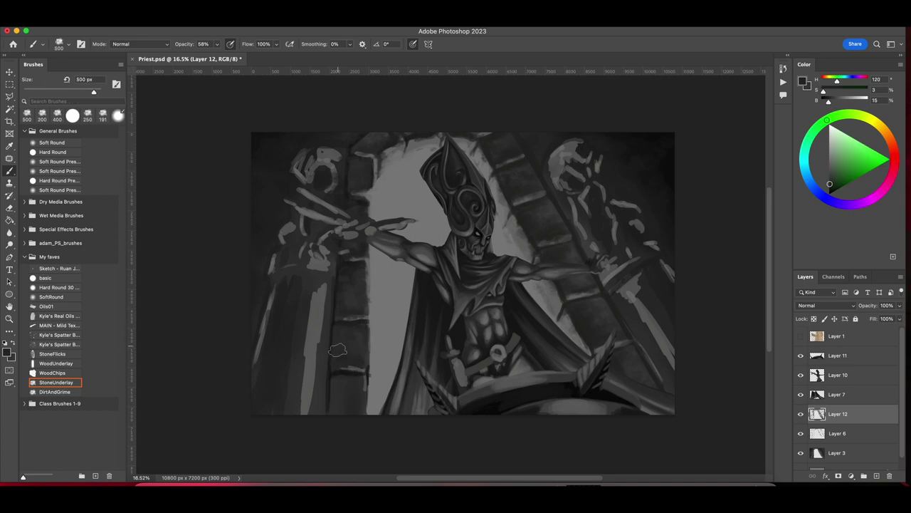
# Merge the stone pillar layers into one above the Background and add a new empty layer on top of it.
pyautogui.hotkey('ctrl', 'e')
pyautogui.click(875, 475)
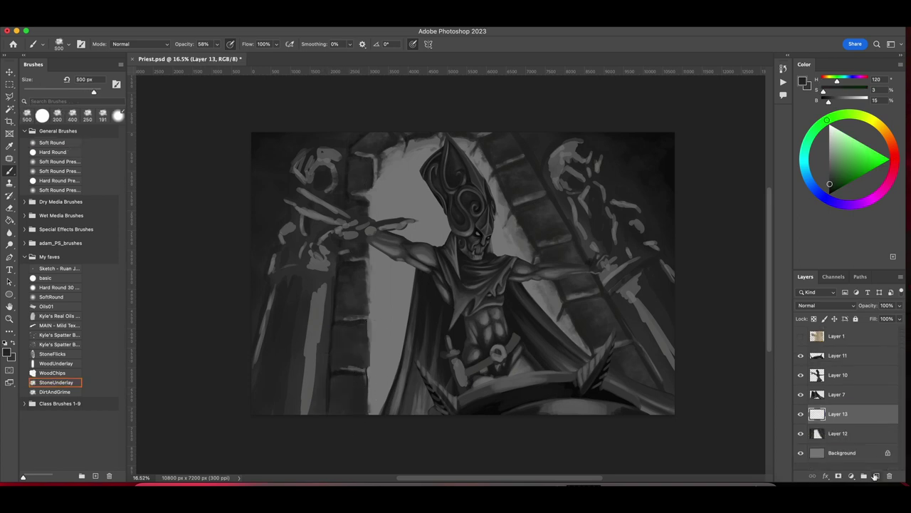
# Paint cracks into the right pillar's lower stones with the basic brush at 60 px, using near-black at 7% brightness.
pyautogui.click(44, 278)
pyautogui.keyDown('alt'); pyautogui.click(408, 323); pyautogui.keyUp('alt')
pyautogui.click(8, 351)
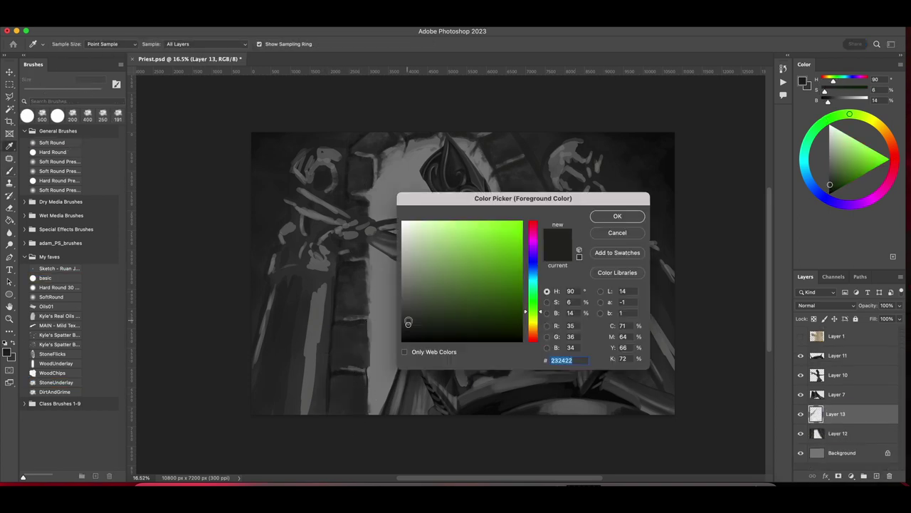
pyautogui.click(589, 313)
pyautogui.press('Return')
pyautogui.scroll(3, 586, 297)
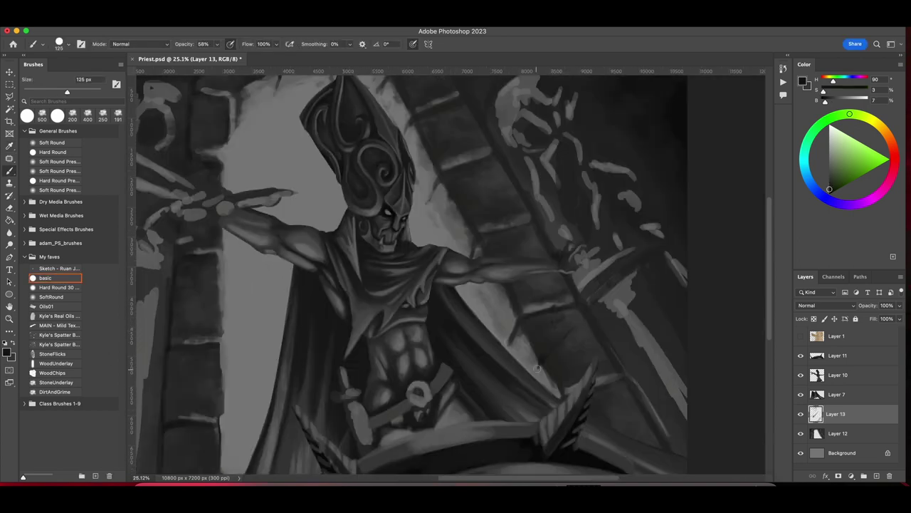
pyautogui.press('[')
pyautogui.press('[')
pyautogui.press('[')
pyautogui.keyDown('alt'); pyautogui.click(529, 334); pyautogui.keyUp('alt')
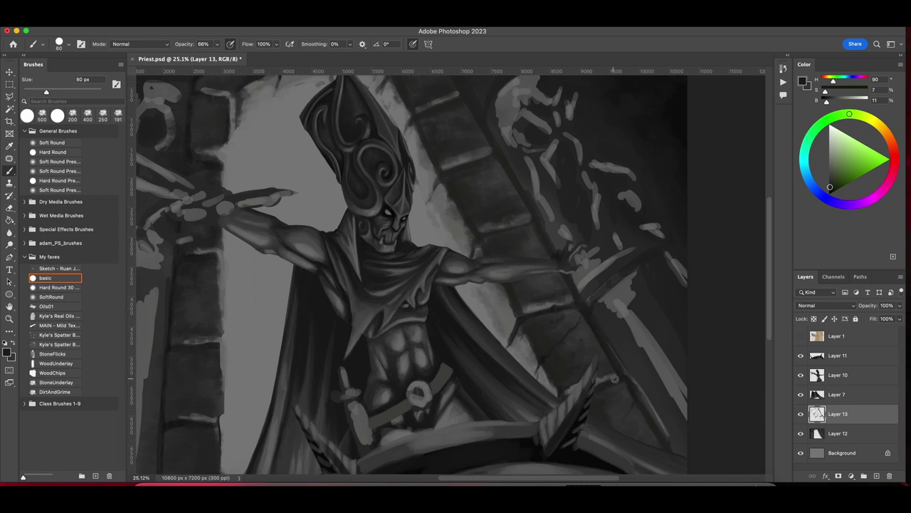
# Add cracks and stains to the right pillar's middle stones and light inner edge with sampled greys at 66% opacity.
pyautogui.keyDown('alt'); pyautogui.click(503, 300); pyautogui.keyUp('alt')
pyautogui.keyDown('alt'); pyautogui.click(520, 292); pyautogui.keyUp('alt')
pyautogui.keyDown('alt'); pyautogui.click(542, 309); pyautogui.keyUp('alt')
pyautogui.keyDown('alt'); pyautogui.click(505, 292); pyautogui.keyUp('alt')
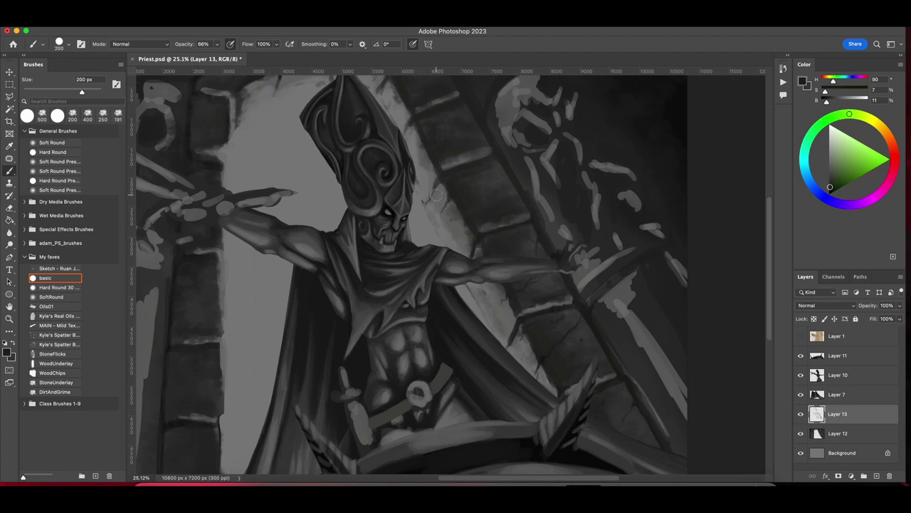
# Shade and crack the right pillar's upper stones with a sampled dark grey, ending with the brush at 80 px.
pyautogui.scroll(3, 485, 175)
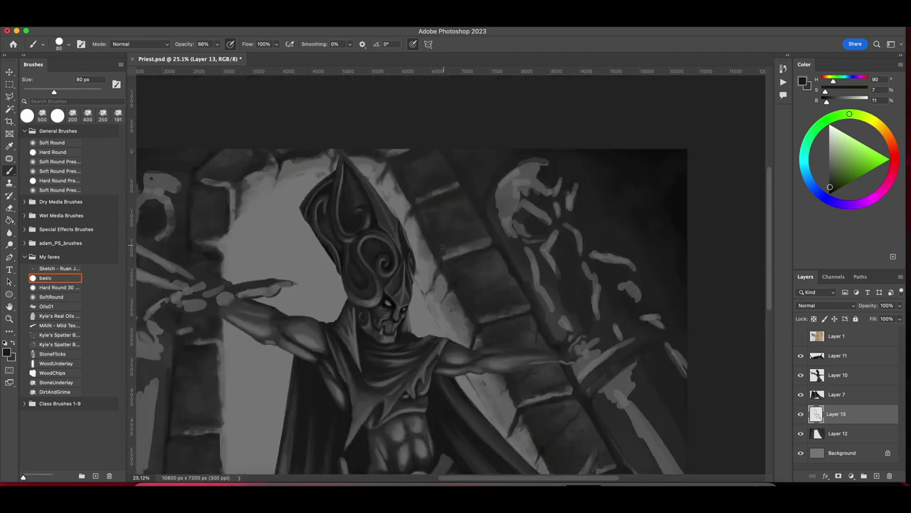
pyautogui.press(']')
pyautogui.press(']')
pyautogui.press(']')
pyautogui.press(']')
pyautogui.press(']')
pyautogui.keyDown('alt'); pyautogui.click(455, 246); pyautogui.keyUp('alt')
pyautogui.press('[')
pyautogui.press('[')
pyautogui.press('[')
pyautogui.press('[')
pyautogui.press('[')
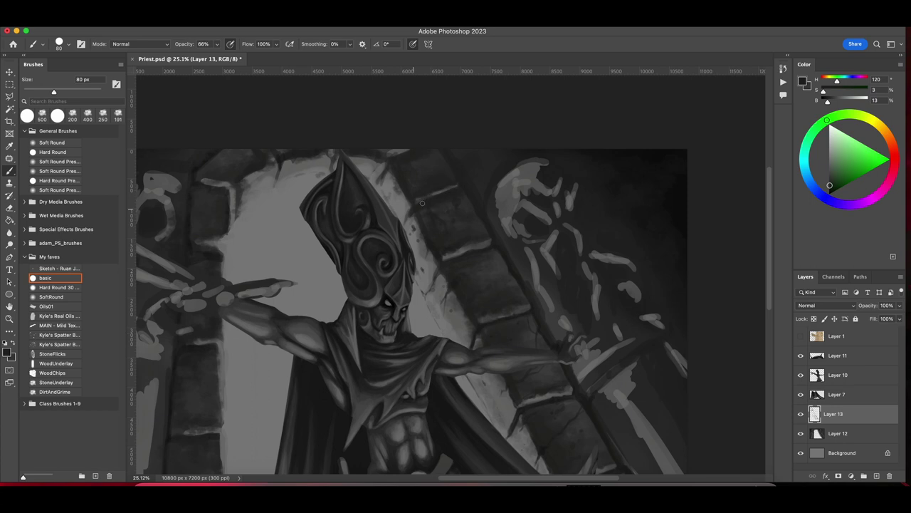
# Touch up the arch's light inner edge beside the headdress with sampled light and dark greys at 80 px.
pyautogui.keyDown('alt'); pyautogui.click(321, 168); pyautogui.keyUp('alt')
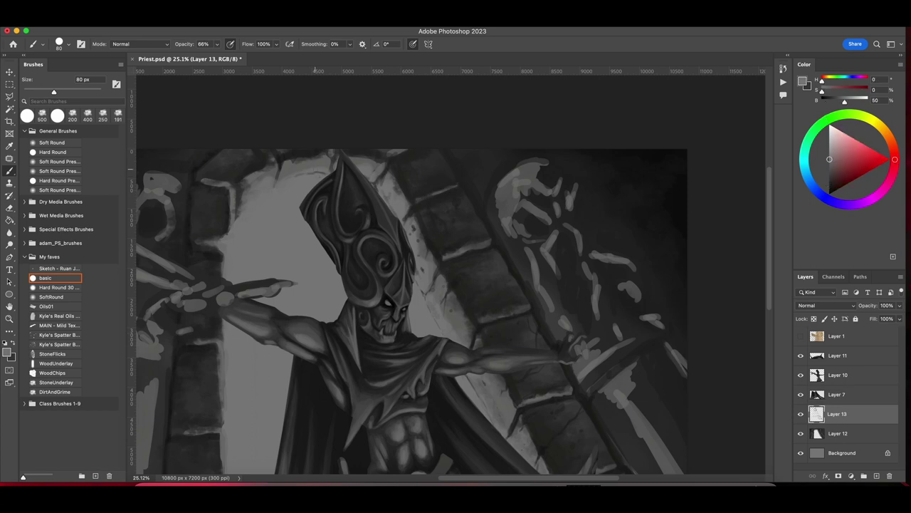
pyautogui.keyDown('alt'); pyautogui.click(273, 182); pyautogui.keyUp('alt')
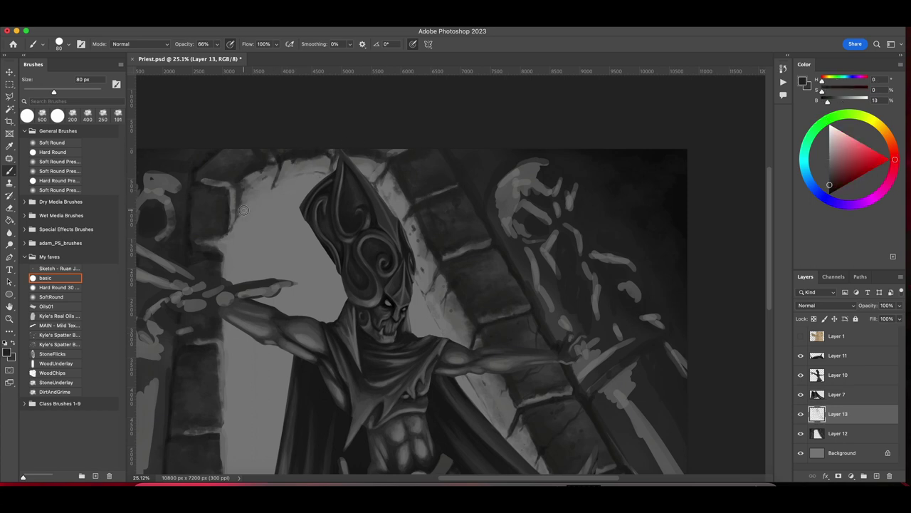
# Shade and crack the left pillar's top stones with sampled dark greys, going from 125 px to 70 px.
pyautogui.moveTo(243, 210); pyautogui.dragTo(345, 210)
pyautogui.press(']')
pyautogui.press(']')
pyautogui.press(']')
pyautogui.keyDown('alt'); pyautogui.click(326, 176); pyautogui.keyUp('alt')
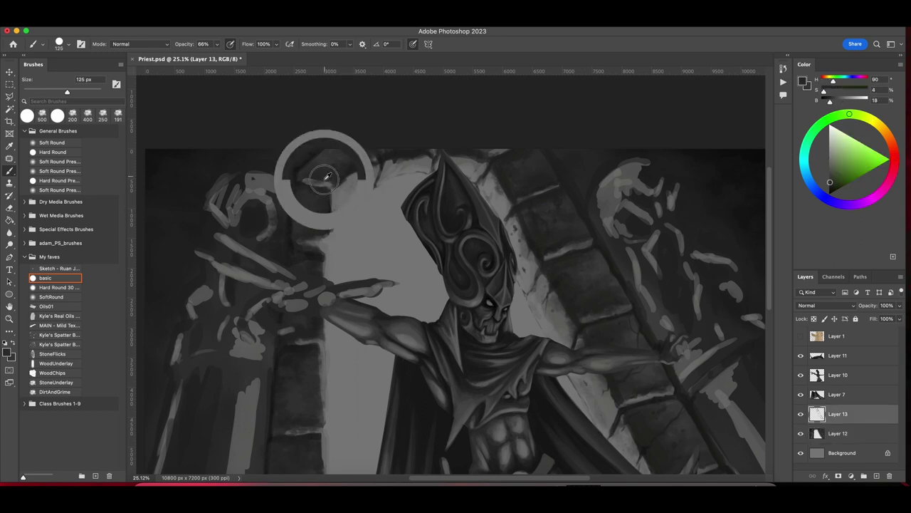
pyautogui.keyDown('alt'); pyautogui.click(538, 196); pyautogui.keyUp('alt')
pyautogui.press('[')
pyautogui.press('[')
pyautogui.press('[')
pyautogui.press('[')
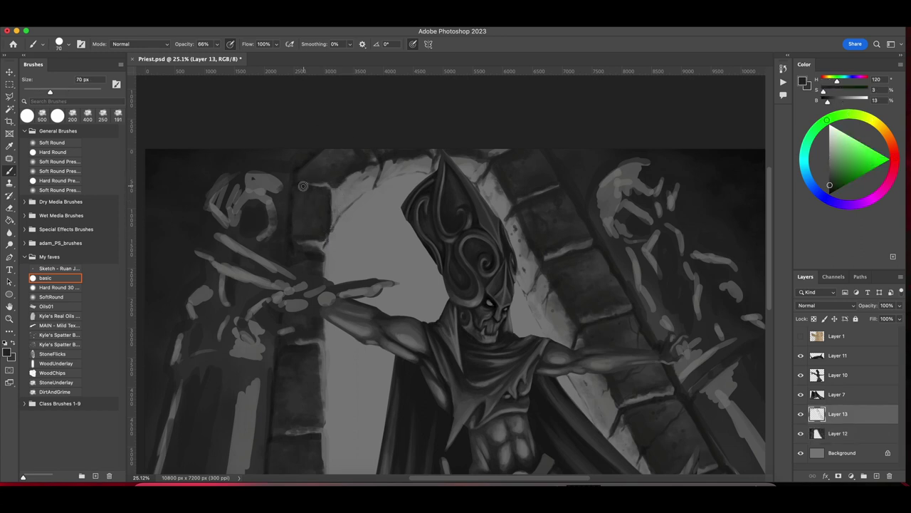
pyautogui.press('[')
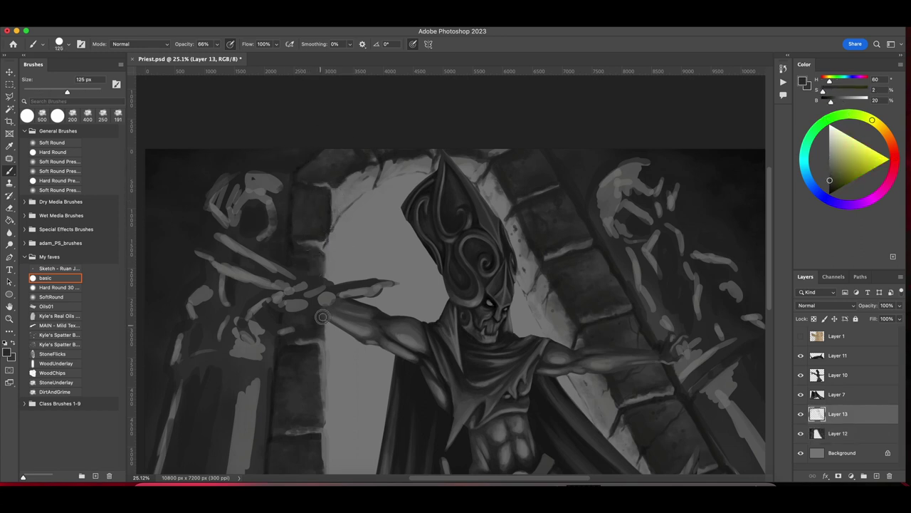
# Paint fine cracks and edge chips into the left pillar's middle stones with sampled greys at 45 px.
pyautogui.keyDown('alt'); pyautogui.click(322, 320); pyautogui.keyUp('alt')
pyautogui.keyDown('alt'); pyautogui.click(305, 358); pyautogui.keyUp('alt')
pyautogui.press('[')
pyautogui.press('[')
pyautogui.press('[')
pyautogui.press('[')
pyautogui.press('[')
pyautogui.press('[')
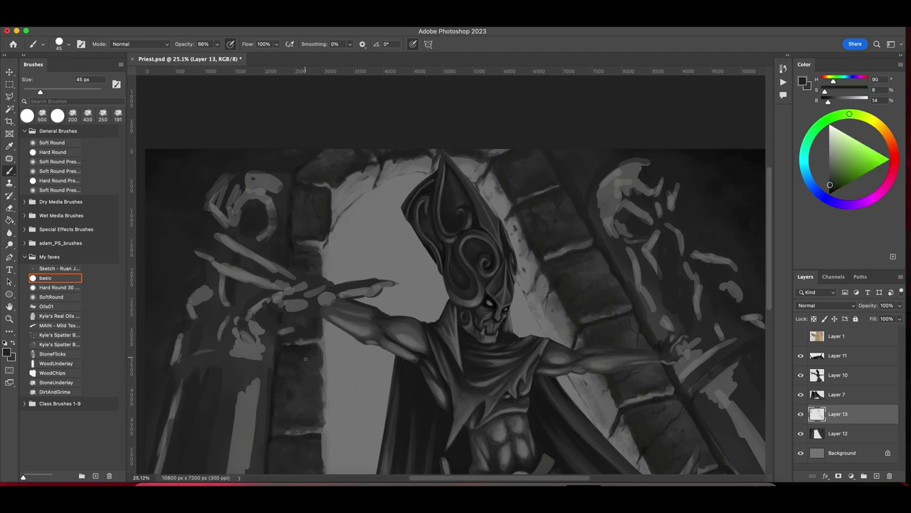
pyautogui.keyDown('alt'); pyautogui.click(327, 400); pyautogui.keyUp('alt')
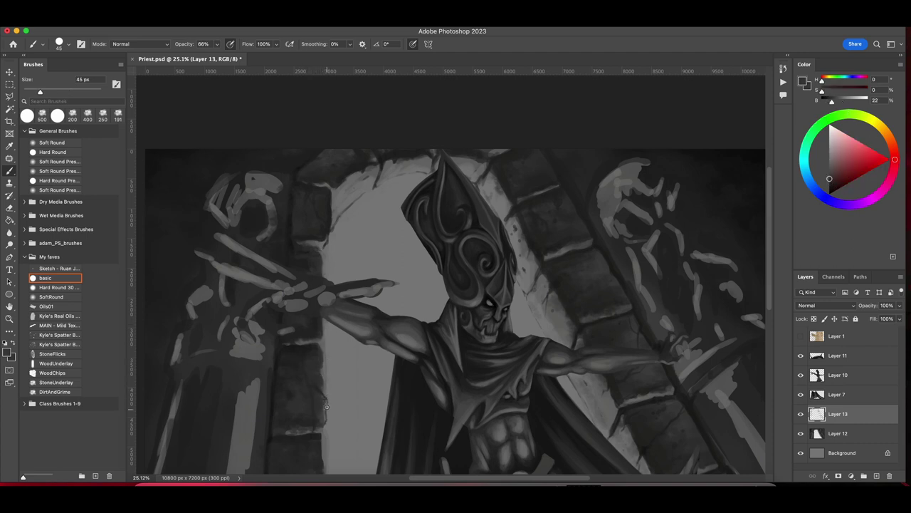
pyautogui.keyDown('alt'); pyautogui.click(324, 301); pyautogui.keyUp('alt')
# Blend shading over the left pillar's lower stones with sampled dark greys, using the brush at 150 to 300 px.
pyautogui.scroll(-1, 324, 300)
pyautogui.scroll(-2, 350, 283)
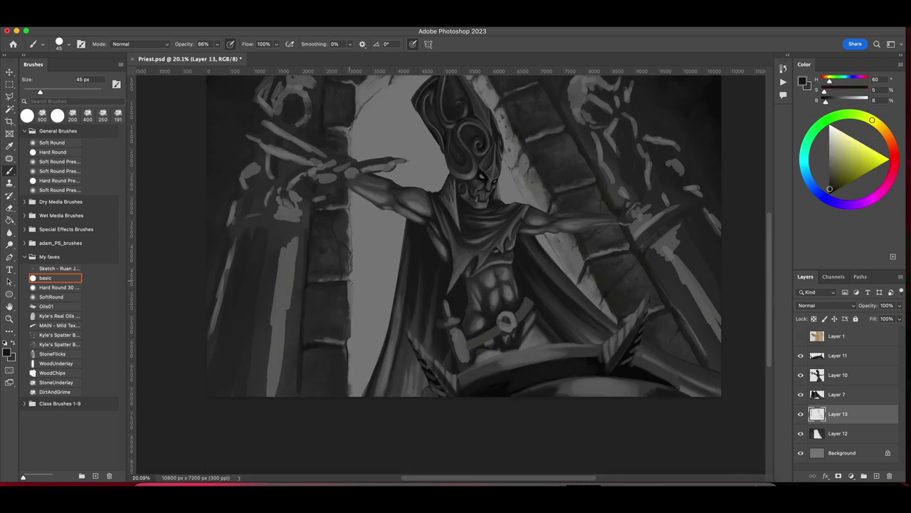
pyautogui.press(']')
pyautogui.press(']')
pyautogui.press(']')
pyautogui.press(']')
pyautogui.press(']')
pyautogui.press(']')
pyautogui.press(']')
pyautogui.press(']')
pyautogui.keyDown('alt'); pyautogui.click(308, 291); pyautogui.keyUp('alt')
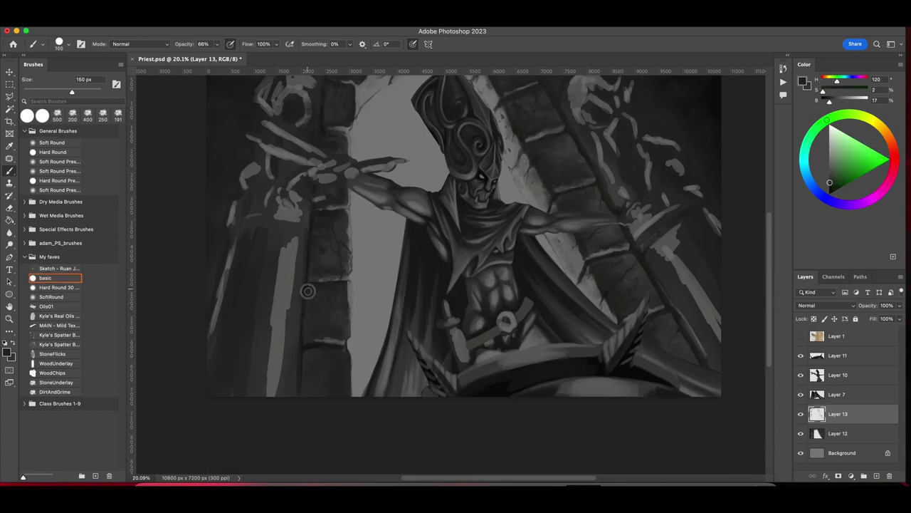
pyautogui.keyDown('alt'); pyautogui.click(298, 340); pyautogui.keyUp('alt')
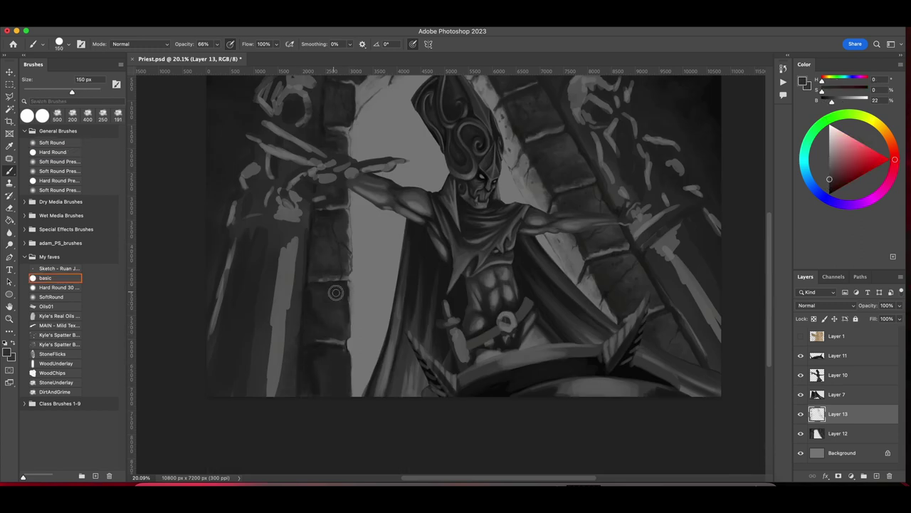
pyautogui.keyDown('alt'); pyautogui.click(315, 331); pyautogui.keyUp('alt')
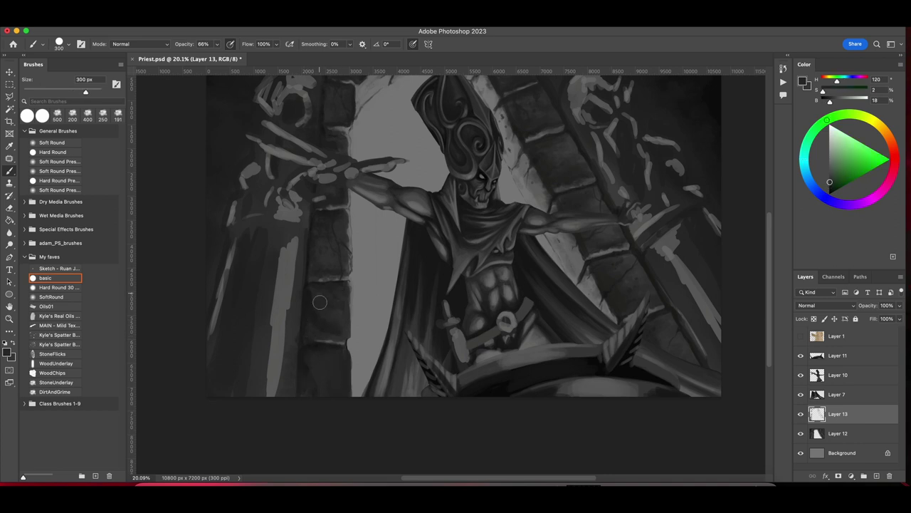
# Refine the joints and edges of the left pillar's lowest stones with sampled greys, narrowing the brush to 60 px.
pyautogui.press('[')
pyautogui.press('[')
pyautogui.press('[')
pyautogui.press('[')
pyautogui.keyDown('alt'); pyautogui.click(330, 346); pyautogui.keyUp('alt')
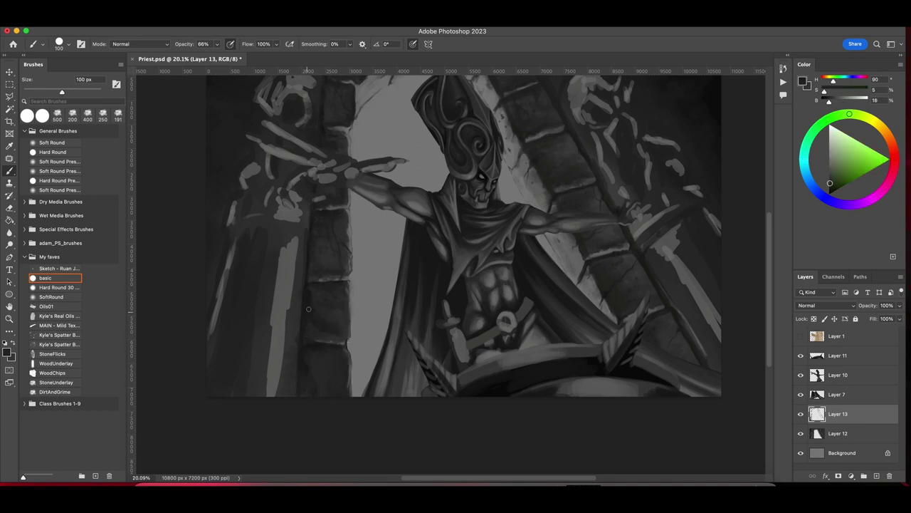
pyautogui.scroll(3, 547, 146)
pyautogui.press('[')
pyautogui.press('[')
pyautogui.keyDown('alt'); pyautogui.click(335, 356); pyautogui.keyUp('alt')
# Dot small pits and highlights onto the right pillar's lowest stone with sampled greys at 9 px and 20 px.
pyautogui.moveTo(660, 409); pyautogui.dragTo(467, 309)
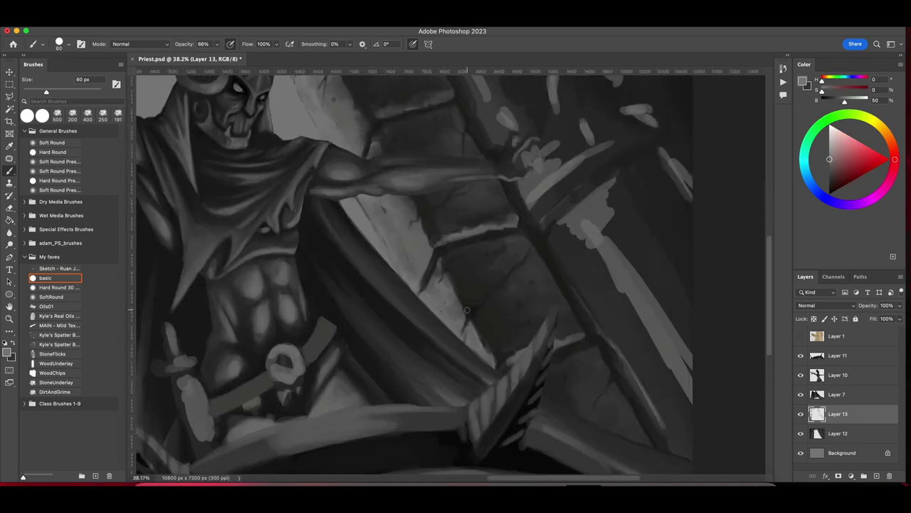
pyautogui.scroll(2, 608, 378)
pyautogui.press('[')
pyautogui.keyDown('alt'); pyautogui.click(591, 375); pyautogui.keyUp('alt')
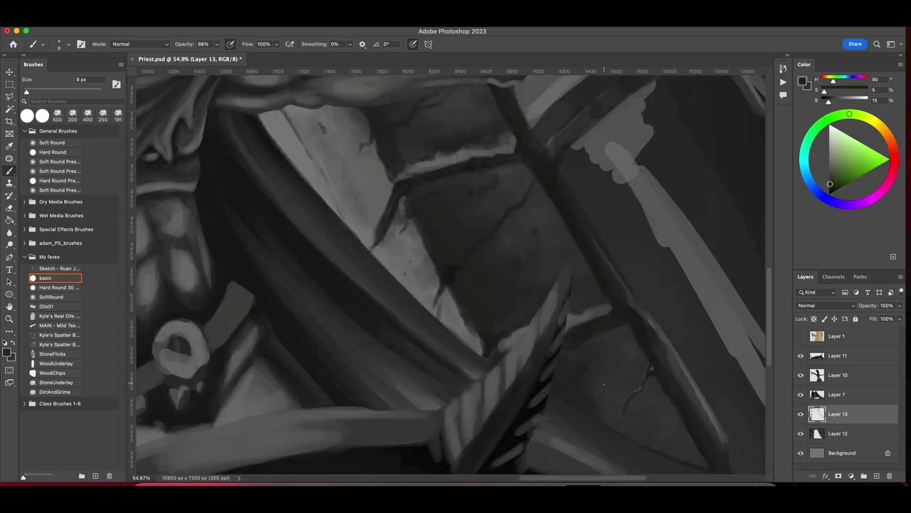
pyautogui.keyDown('alt'); pyautogui.click(567, 384); pyautogui.keyUp('alt')
pyautogui.press(']')
pyautogui.press(']')
pyautogui.press(']')
pyautogui.press(']')
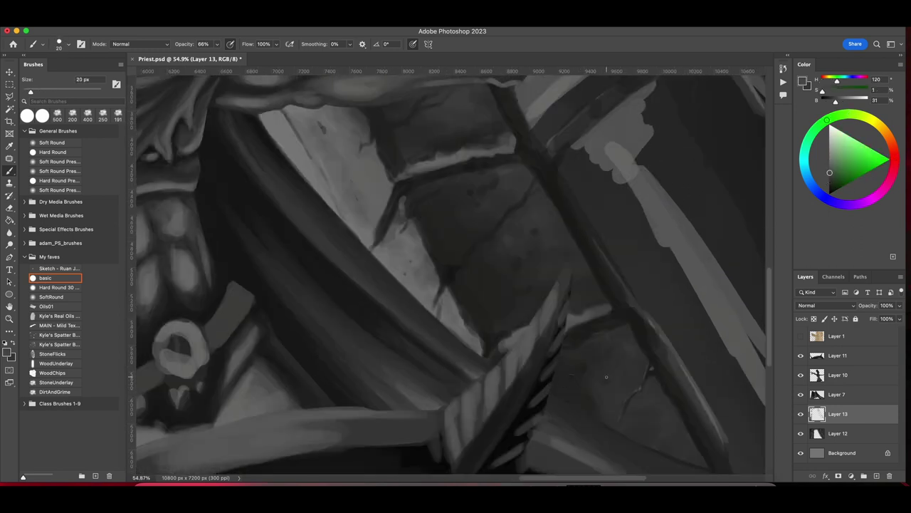
# Define the right pillar's lower cracks and chipped edges with sampled dark and light greys, reducing the brush to 20 px.
pyautogui.keyDown('alt'); pyautogui.click(526, 333); pyautogui.keyUp('alt')
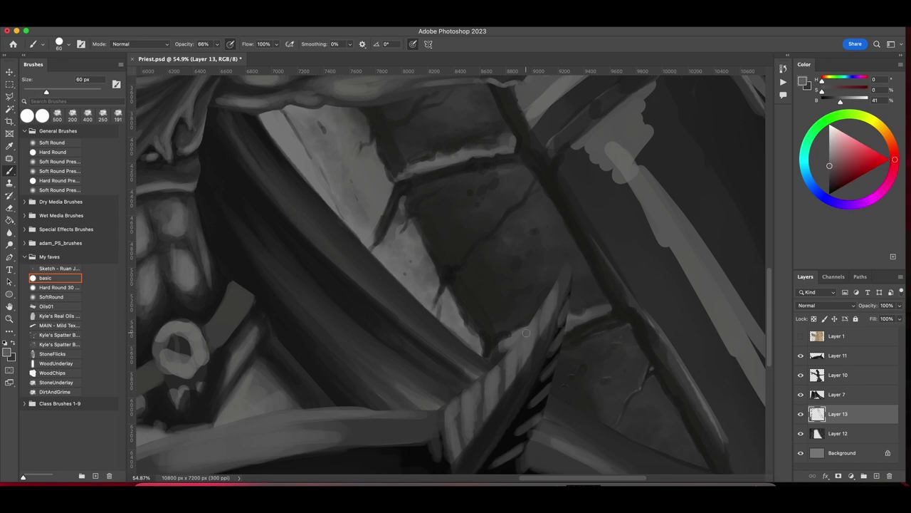
pyautogui.keyDown('alt'); pyautogui.click(450, 292); pyautogui.keyUp('alt')
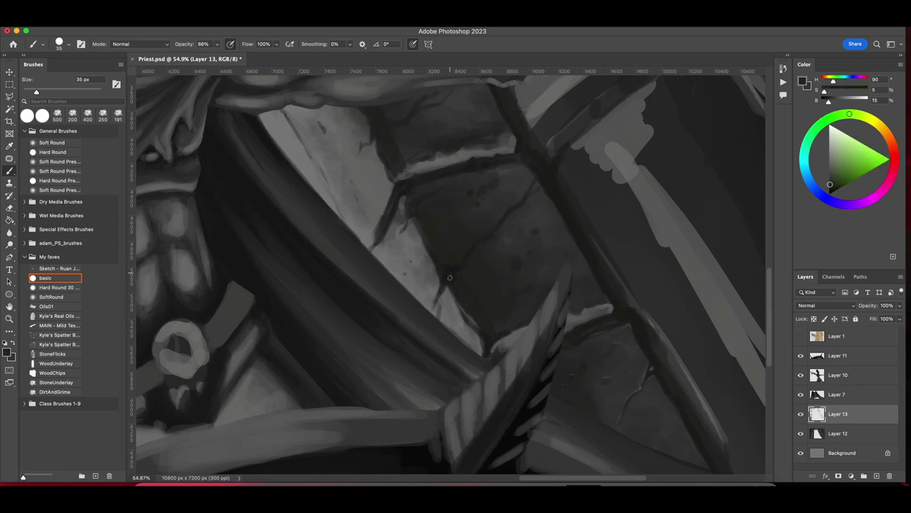
pyautogui.keyDown('alt'); pyautogui.click(450, 274); pyautogui.keyUp('alt')
pyautogui.keyDown('alt'); pyautogui.click(491, 334); pyautogui.keyUp('alt')
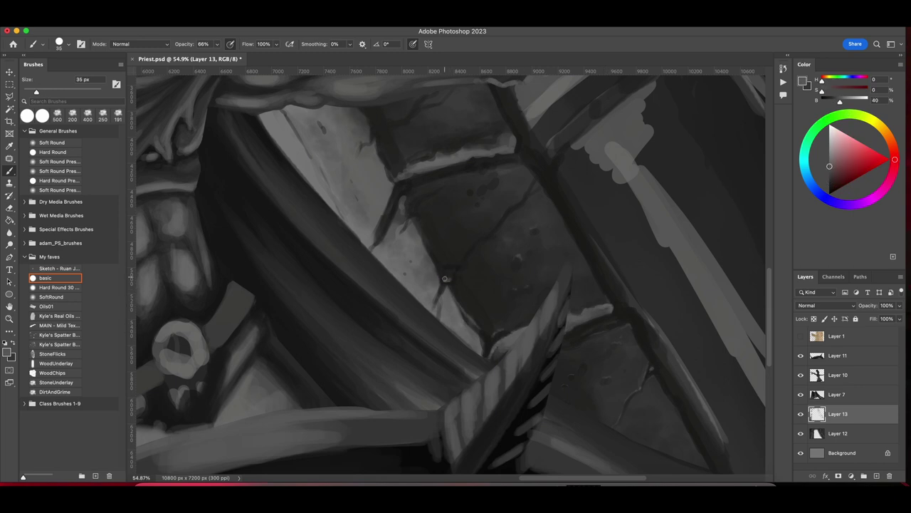
pyautogui.keyDown('alt'); pyautogui.click(438, 305); pyautogui.keyUp('alt')
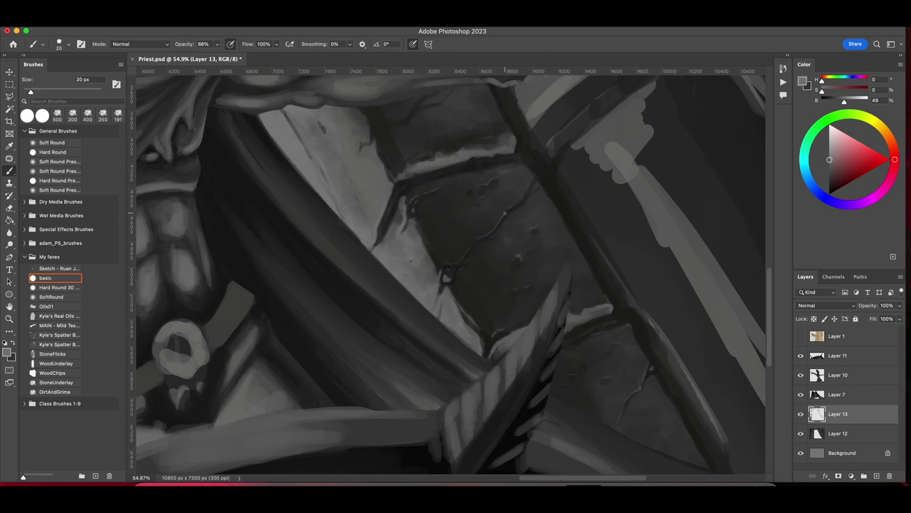
# Soften the right pillar's inner edge and the joint below the priest's arm with sampled greys at 80 px.
pyautogui.press(']')
pyautogui.press(']')
pyautogui.press(']')
pyautogui.press(']')
pyautogui.press(']')
pyautogui.press(']')
pyautogui.keyDown('alt'); pyautogui.click(441, 271); pyautogui.keyUp('alt')
pyautogui.scroll(-2, 452, 274)
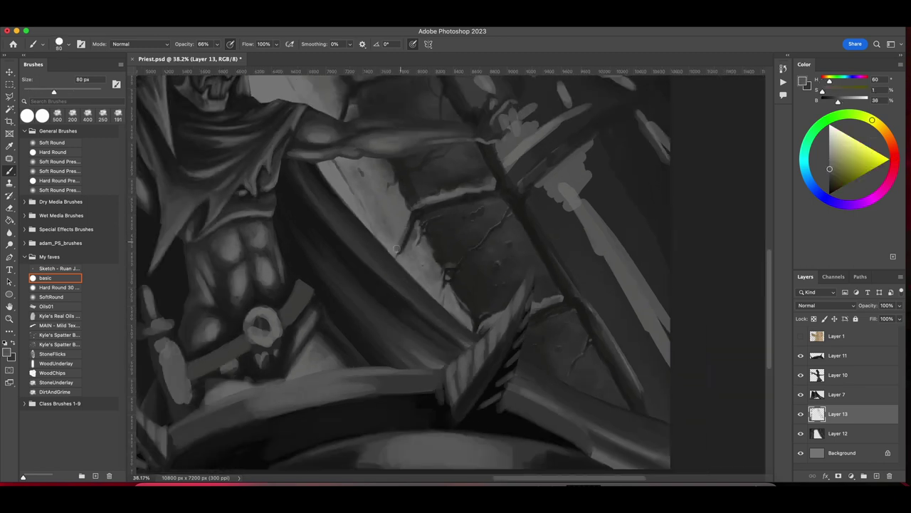
pyautogui.keyDown('alt'); pyautogui.click(406, 228); pyautogui.keyUp('alt')
pyautogui.moveTo(420, 210)
pyautogui.mouseDown()
pyautogui.moveTo(485, 185)
pyautogui.moveTo(434, 194)
pyautogui.moveTo(455, 191)
pyautogui.mouseUp()
pyautogui.keyDown('alt'); pyautogui.click(427, 199); pyautogui.keyUp('alt')
pyautogui.keyDown('alt'); pyautogui.click(455, 189); pyautogui.keyUp('alt')
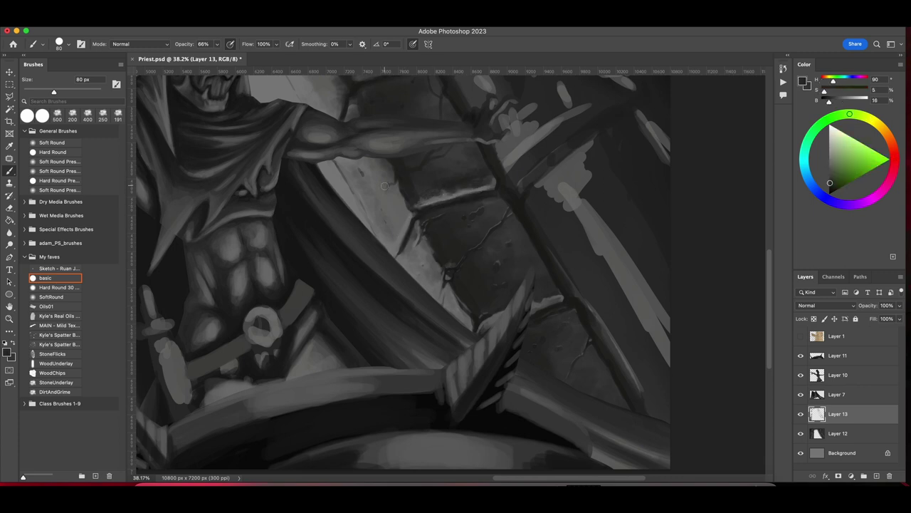
# Highlight the cracks and joints up the right pillar with light grey at 48% brightness, using the brush at 45 to 90 px.
pyautogui.scroll(-2, 384, 186)
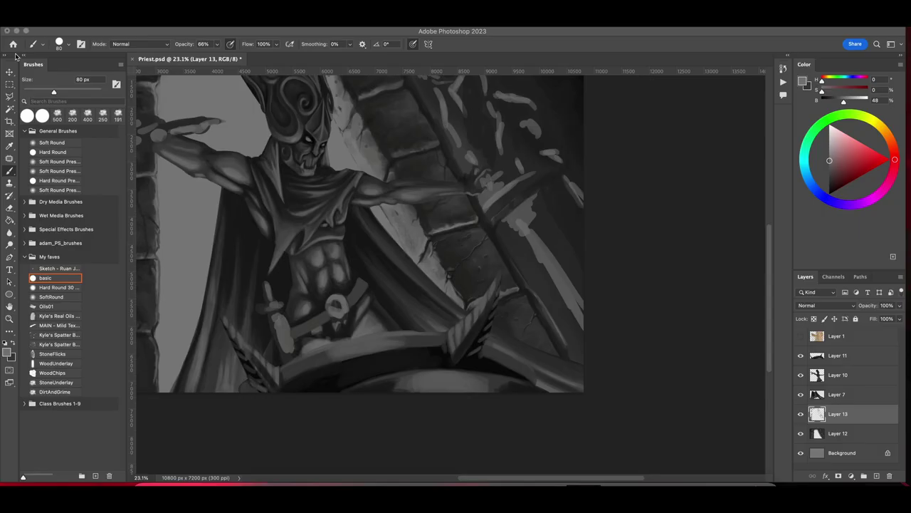
pyautogui.scroll(3, 451, 159)
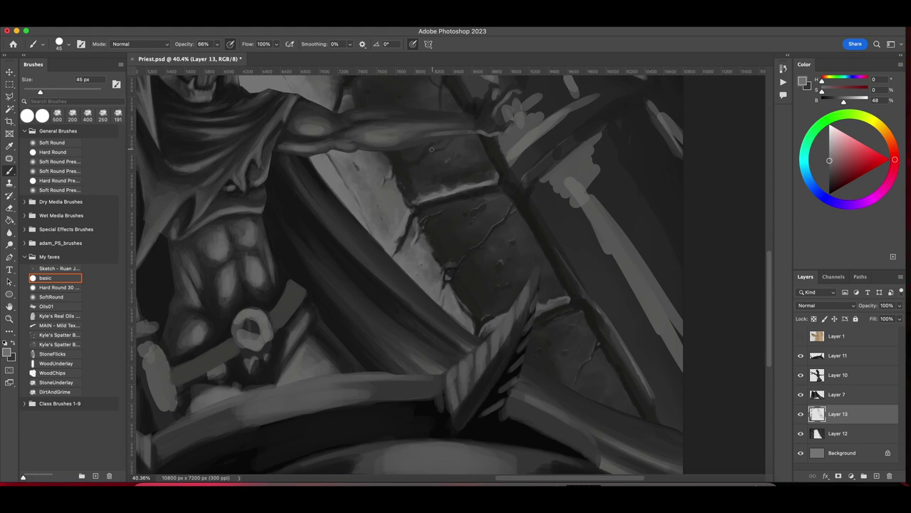
pyautogui.scroll(-2, 457, 239)
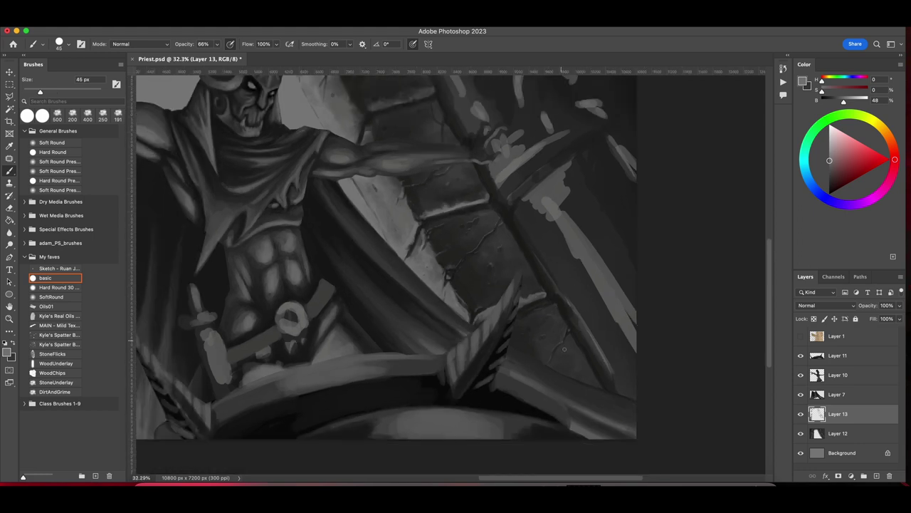
pyautogui.scroll(3, 359, 228)
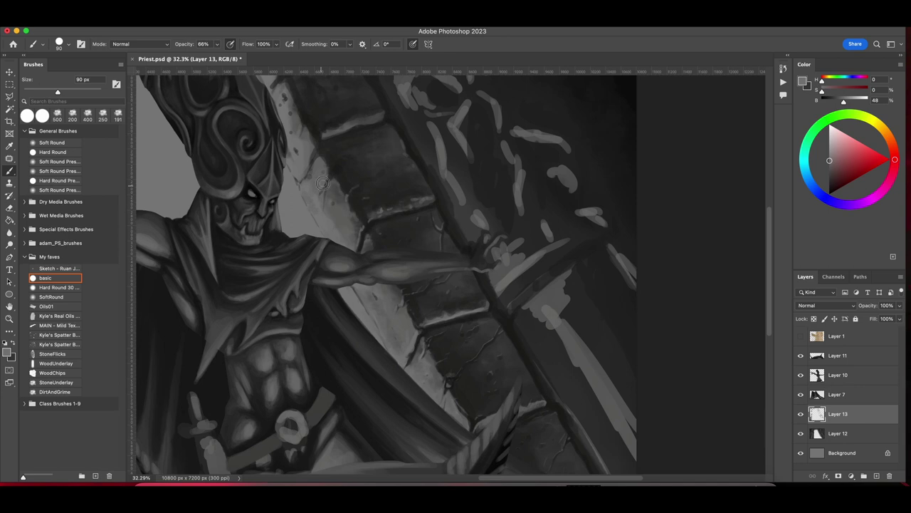
# Highlight the cracks and chipped edges on the right pillar's upper stones with light grey, using the brush at 50 to 90 px.
pyautogui.moveTo(323, 183)
pyautogui.mouseDown()
pyautogui.moveTo(337, 163)
pyautogui.moveTo(367, 153)
pyautogui.mouseUp()
pyautogui.scroll(3, 351, 220)
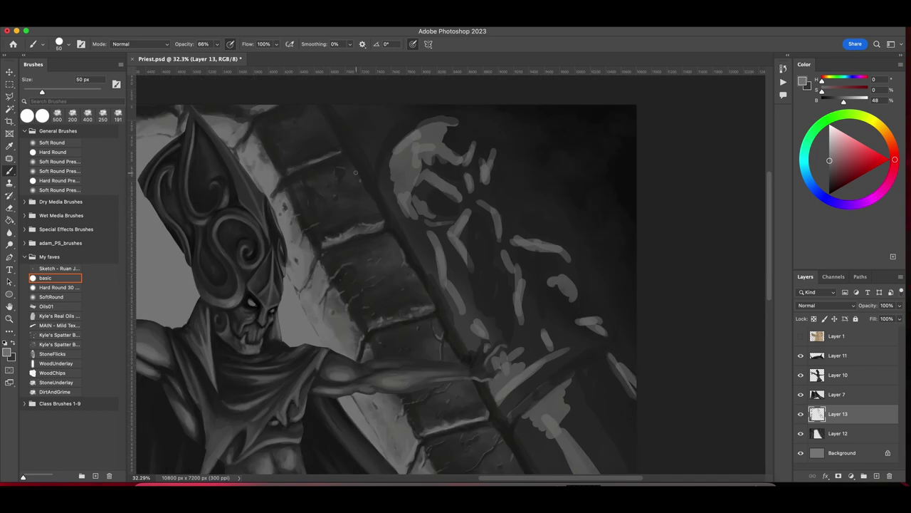
pyautogui.press(']')
pyautogui.press(']')
pyautogui.press(']')
pyautogui.press(']')
# Refine the arch's top edge behind the priest's headdress with sampled dark and light greys at 90 px.
pyautogui.moveTo(504, 476); pyautogui.dragTo(458, 477)
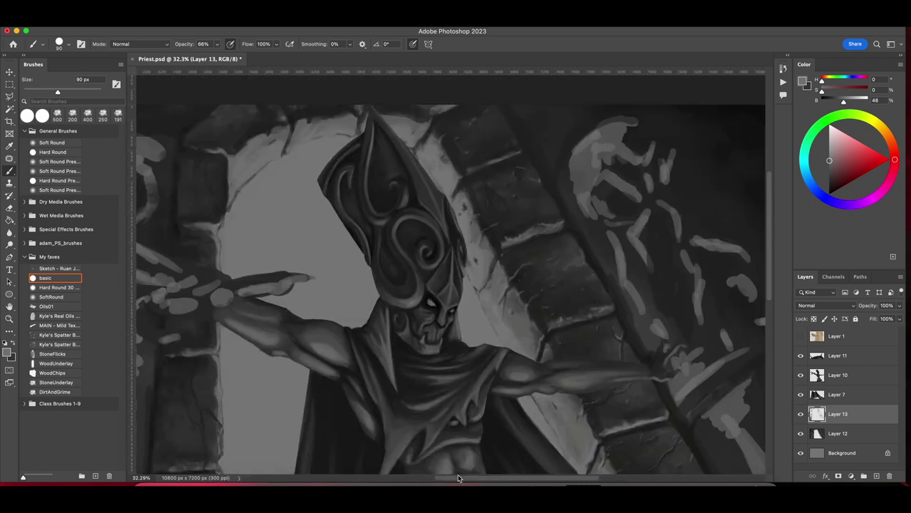
pyautogui.keyDown('alt'); pyautogui.click(412, 118); pyautogui.keyUp('alt')
pyautogui.keyDown('alt'); pyautogui.click(403, 117); pyautogui.keyUp('alt')
pyautogui.keyDown('alt'); pyautogui.click(443, 105); pyautogui.keyUp('alt')
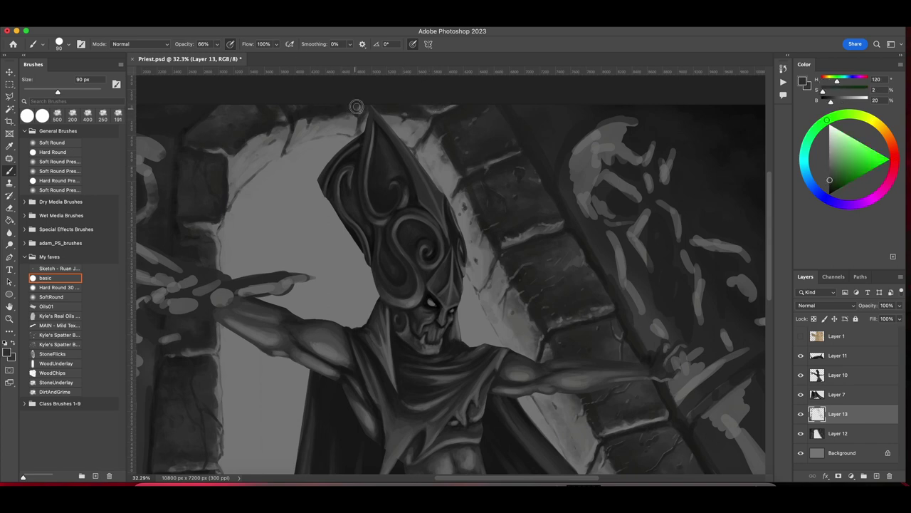
pyautogui.keyDown('alt'); pyautogui.click(305, 130); pyautogui.keyUp('alt')
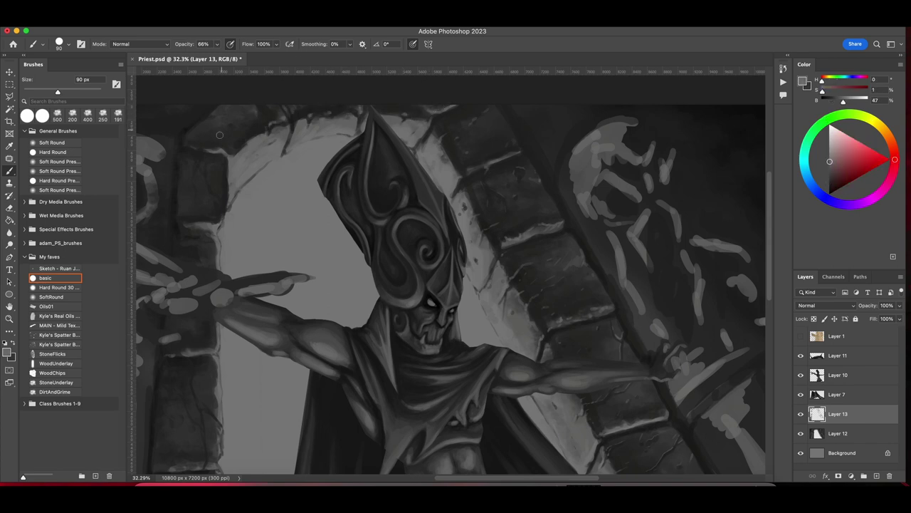
# Detail the left pillar's uppermost stones with sampled greys, shading with dark grey at 125 px.
pyautogui.hscroll(-5, 214, 142)
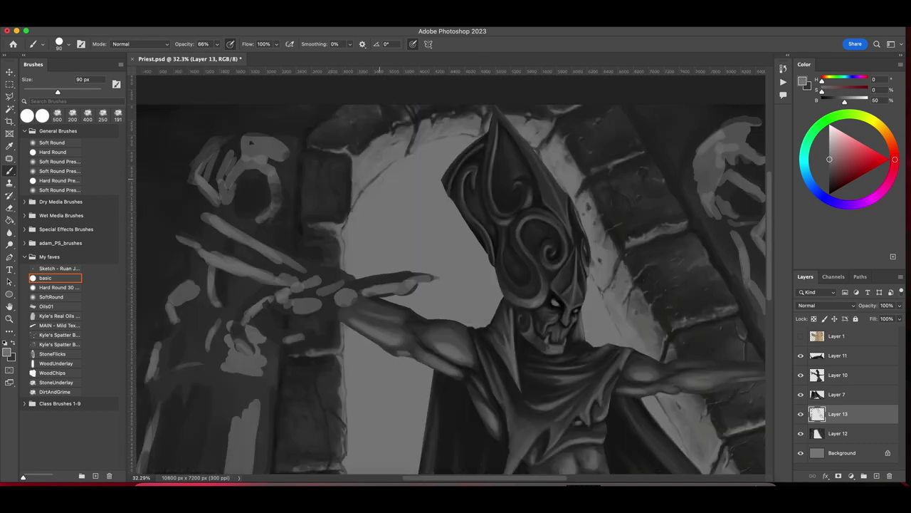
pyautogui.press('[')
pyautogui.press('[')
pyautogui.press('[')
pyautogui.press('[')
pyautogui.keyDown('alt'); pyautogui.click(318, 229); pyautogui.keyUp('alt')
pyautogui.press('[')
pyautogui.keyDown('alt'); pyautogui.click(319, 214); pyautogui.keyUp('alt')
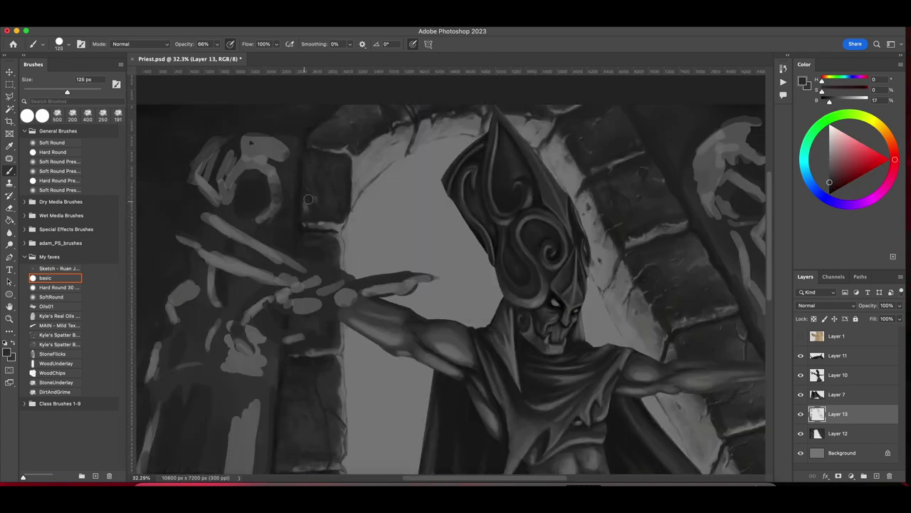
pyautogui.keyDown('alt'); pyautogui.click(318, 178); pyautogui.keyUp('alt')
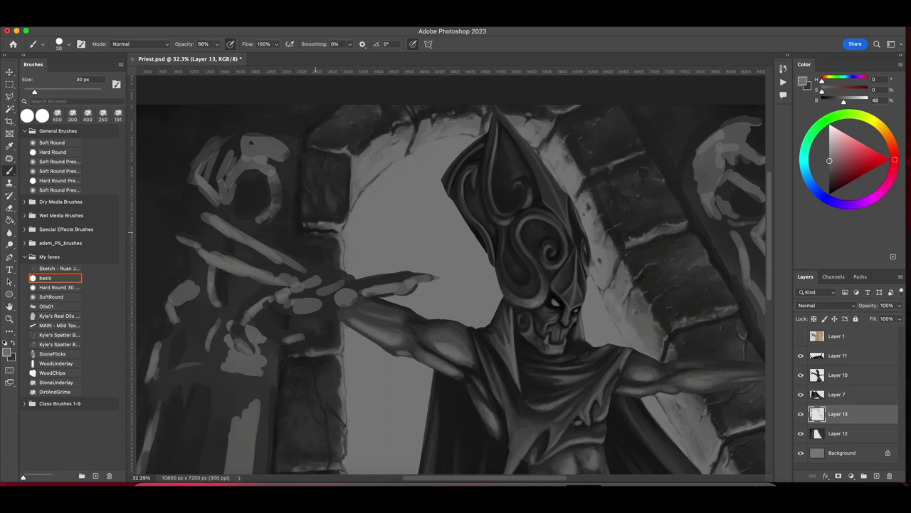
# Highlight the left pillar's joints and edge around the priest's raised arm with sampled light grey, enlarging the brush to 60 px.
pyautogui.press(']')
pyautogui.press(']')
pyautogui.keyDown('alt'); pyautogui.click(320, 328); pyautogui.keyUp('alt')
pyautogui.press(']')
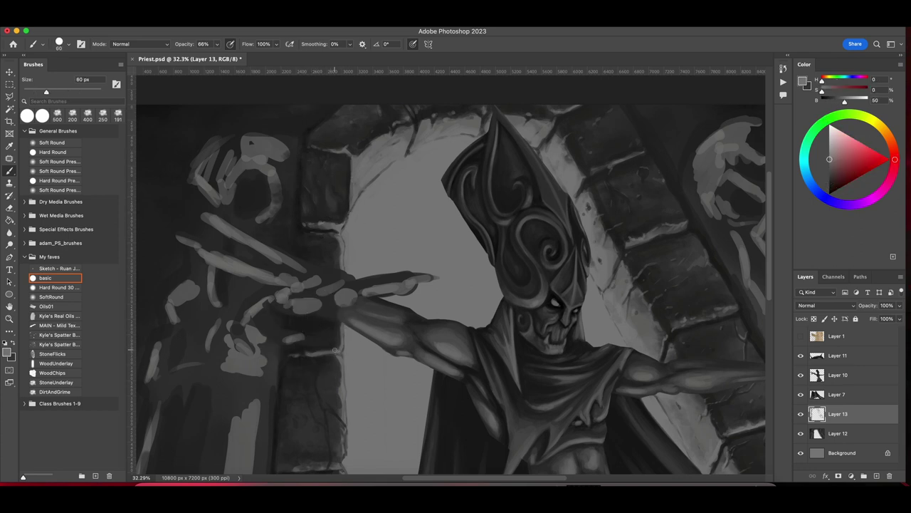
# Model the left pillar's stones below the priest's arm with sampled greys, using the brush at 100 to 160 px.
pyautogui.scroll(-5, 325, 199)
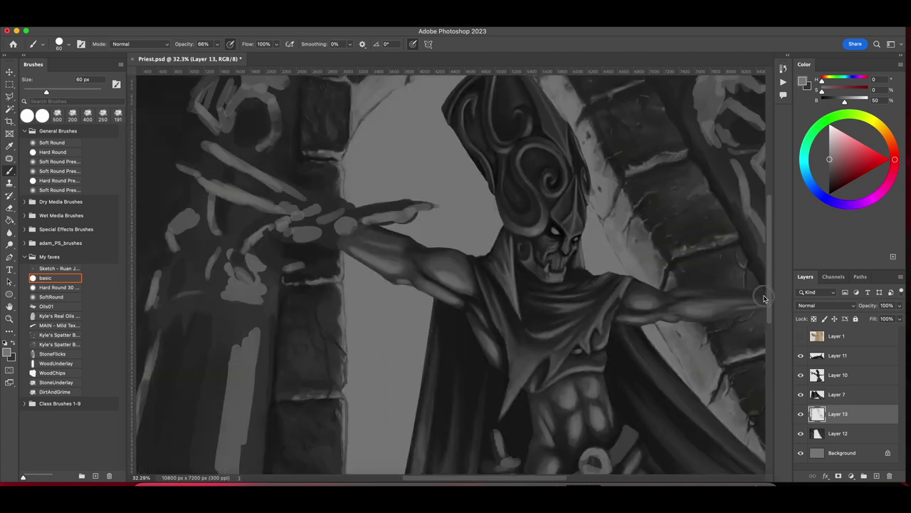
pyautogui.press(']')
pyautogui.press(']')
pyautogui.press(']')
pyautogui.press(']')
pyautogui.scroll(-5, 533, 397)
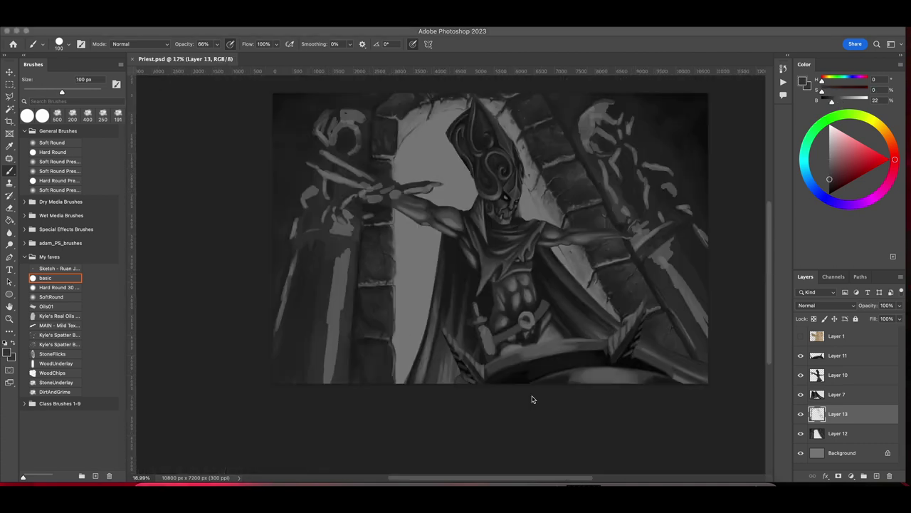
pyautogui.scroll(3, 350, 346)
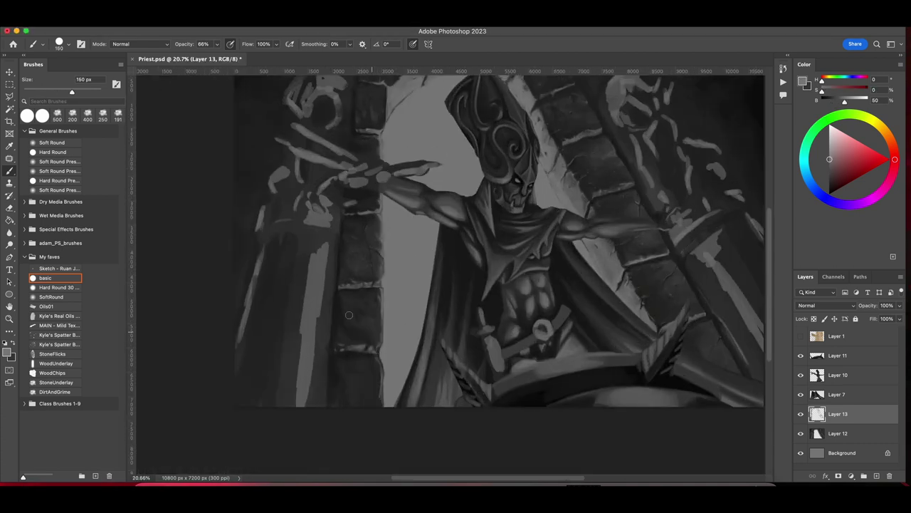
# Shade the left pillar's second-lowest stone and the joint beneath it with sampled greys, ending at a 175 px brush.
pyautogui.keyDown('alt'); pyautogui.click(345, 322); pyautogui.keyUp('alt')
pyautogui.moveTo(340, 329)
pyautogui.mouseDown()
pyautogui.moveTo(352, 342)
pyautogui.moveTo(366, 322)
pyautogui.mouseUp()
pyautogui.press(']')
pyautogui.press(']')
pyautogui.press(']')
pyautogui.press(']')
pyautogui.press(']')
pyautogui.press(']')
pyautogui.press(']')
pyautogui.press(']')
pyautogui.press('[')
pyautogui.press('[')
pyautogui.press('[')
pyautogui.press('[')
pyautogui.press('[')
pyautogui.keyDown('alt'); pyautogui.click(359, 376); pyautogui.keyUp('alt')
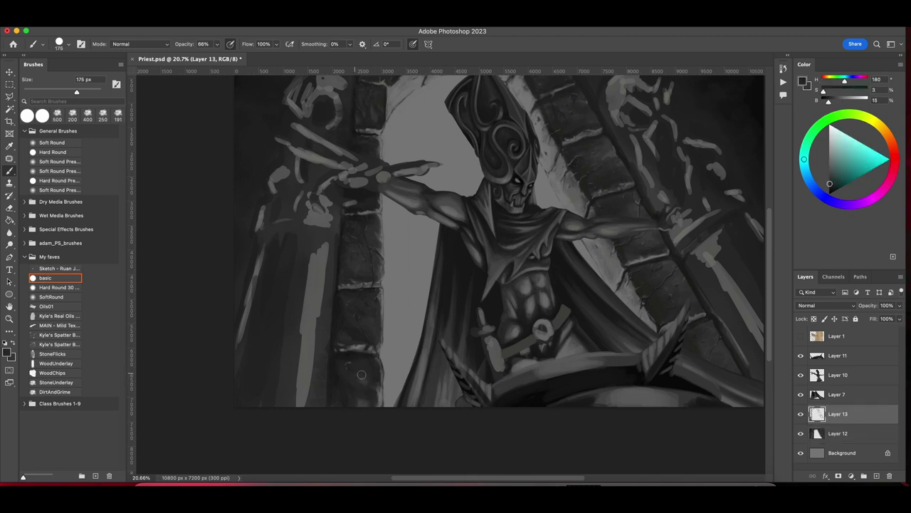
# Shade the left pillar's lowest stone across its width with a sampled dark grey at 175 px.
pyautogui.keyDown('alt'); pyautogui.click(361, 374); pyautogui.keyUp('alt')
pyautogui.moveTo(334, 363)
pyautogui.mouseDown()
pyautogui.moveTo(366, 398)
pyautogui.moveTo(413, 327)
pyautogui.moveTo(394, 375)
pyautogui.mouseUp()
pyautogui.press(']')
pyautogui.press(']')
pyautogui.press(']')
pyautogui.press(']')
pyautogui.press(']')
# Create a new layer behind the pillars and scatter dark clouds beside the cape with the DirtAndGrime brush at 1100 px.
pyautogui.click(875, 475)
pyautogui.click(55, 392)
pyautogui.press('F5')
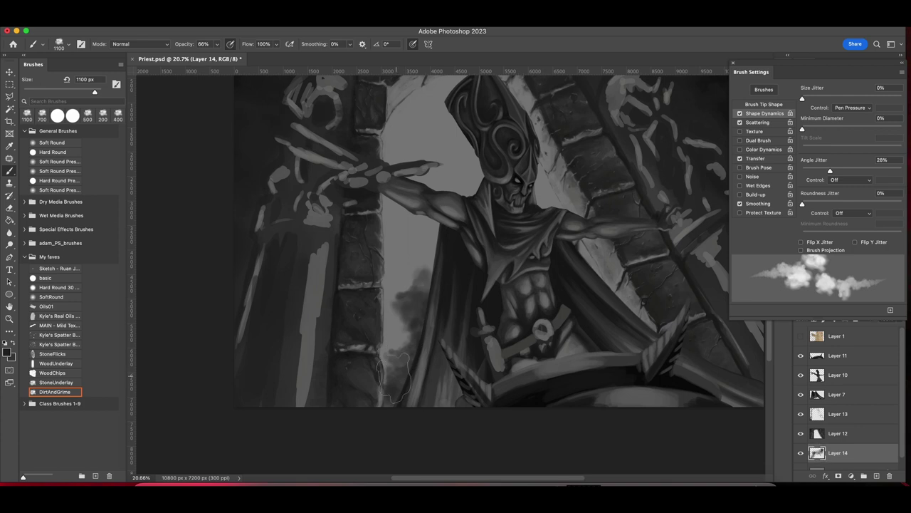
# Soften the dark clouds beside the left pillar with the Hard Round 30 brush at 400 px and 25% opacity.
pyautogui.press('r')
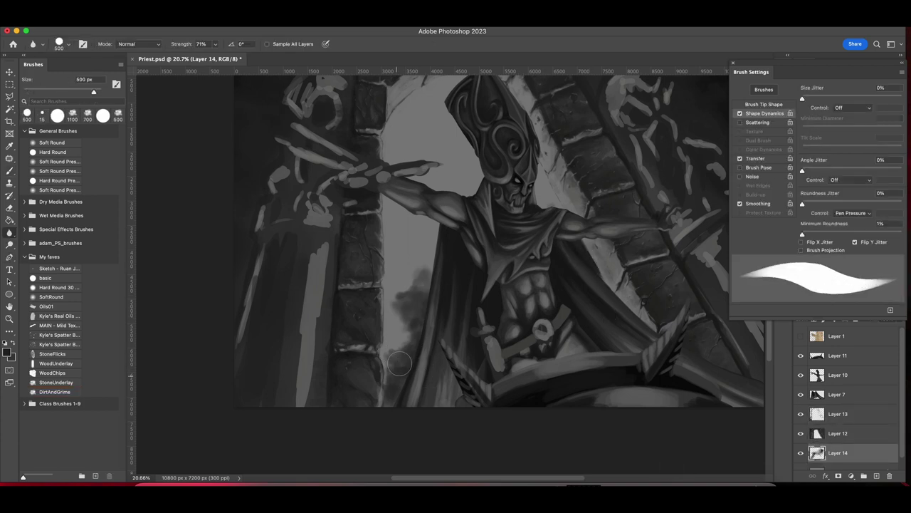
pyautogui.press('e')
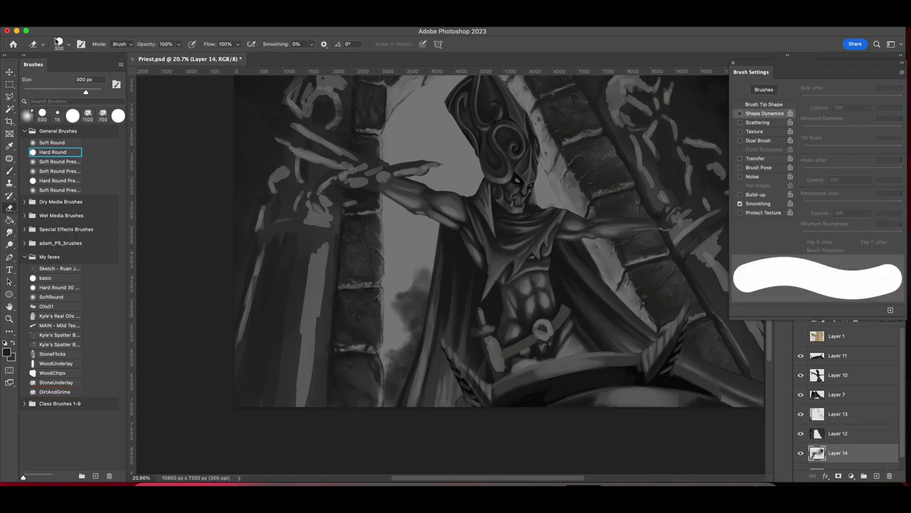
pyautogui.press('b')
pyautogui.click(57, 287)
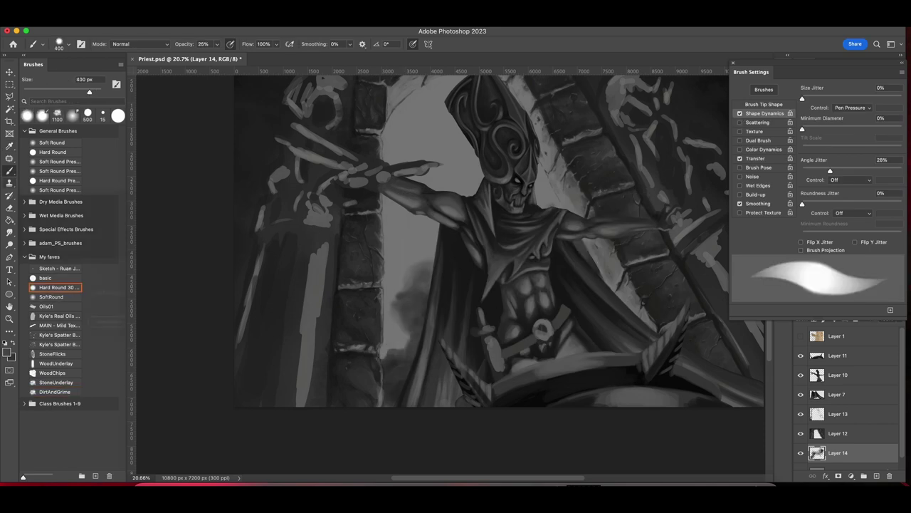
pyautogui.moveTo(399, 399)
pyautogui.mouseDown()
pyautogui.moveTo(389, 292)
pyautogui.moveTo(392, 376)
pyautogui.moveTo(413, 359)
pyautogui.moveTo(395, 314)
pyautogui.mouseUp()
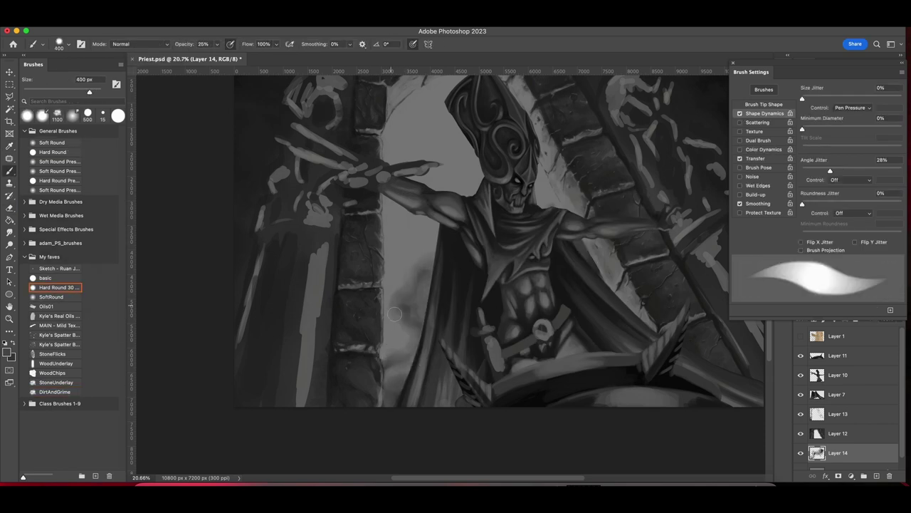
# Blend soft mist through the opening between the left pillar and the cape, using the brush at 600 px.
pyautogui.press(']')
pyautogui.press(']')
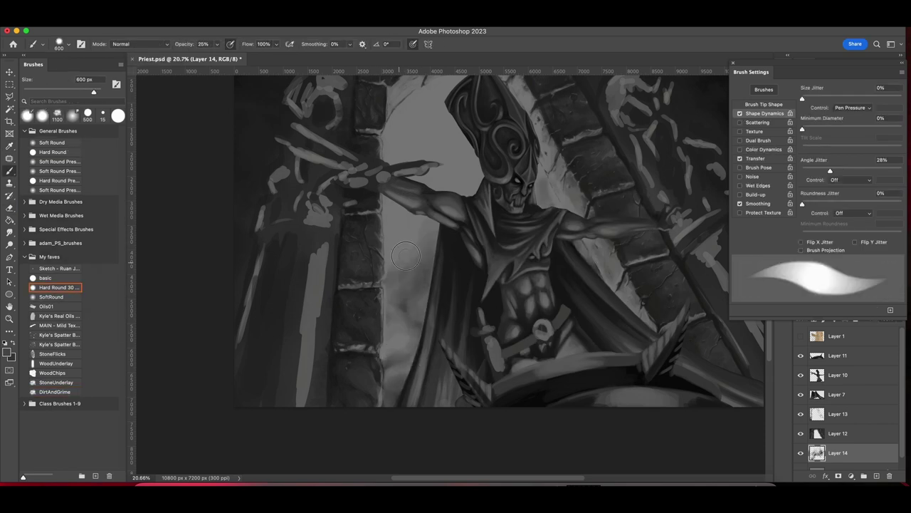
pyautogui.moveTo(406, 256); pyautogui.dragTo(427, 213)
pyautogui.moveTo(396, 285); pyautogui.dragTo(374, 398)
pyautogui.moveTo(420, 264); pyautogui.dragTo(413, 324)
pyautogui.press('F5')
# Check the whole composition and save Priest.psd.
pyautogui.scroll(-2, 454, 277)
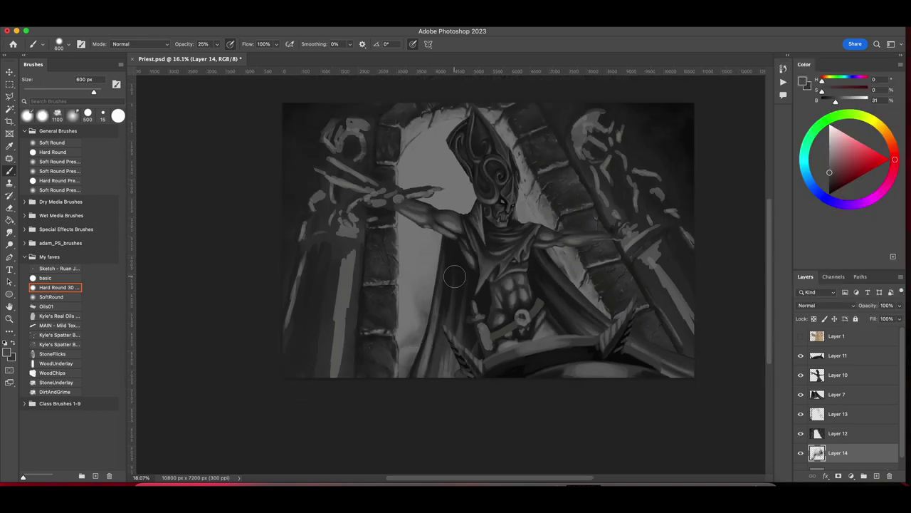
pyautogui.press(',')
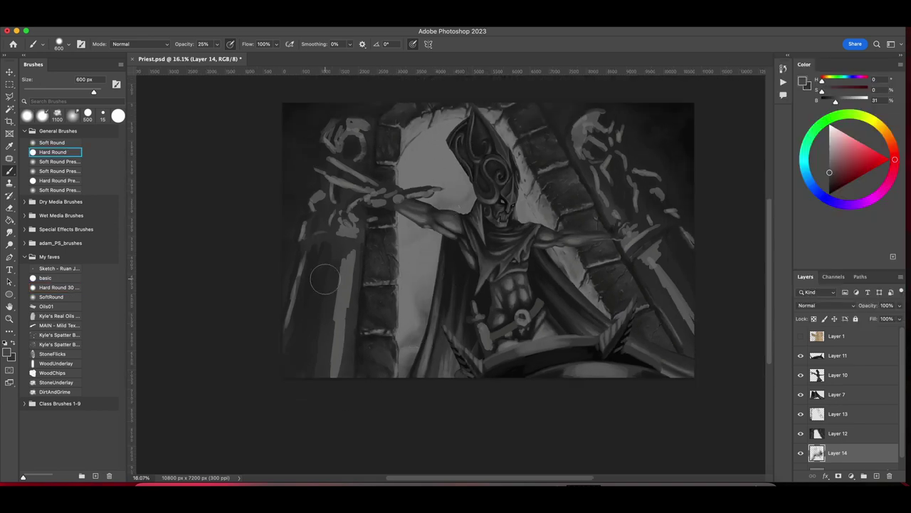
pyautogui.press('.')
pyautogui.hotkey('shift', 'h')
pyautogui.hotkey('shift', 'h')
pyautogui.press('super+s')
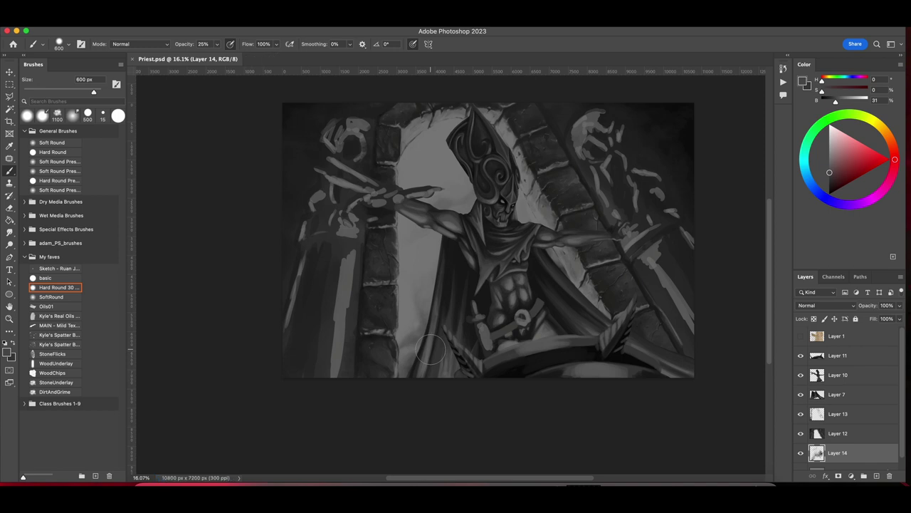
# Create a new layer above the pillars and darken the left statue base's inner edge with sampled dark grey at 250 px.
pyautogui.press('super+shift+alt+n')
pyautogui.press('[')
pyautogui.press('[')
pyautogui.press('[')
pyautogui.press('[')
pyautogui.keyDown('alt'); pyautogui.click(352, 365); pyautogui.keyUp('alt')
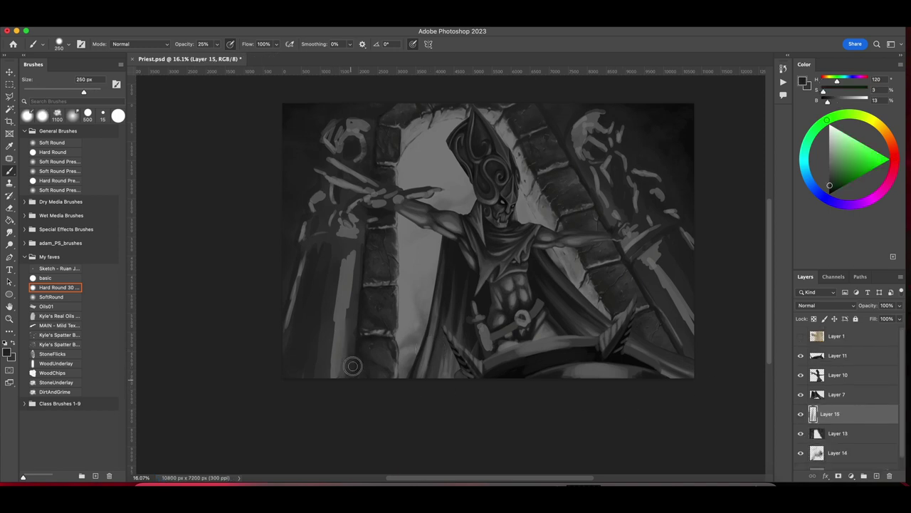
pyautogui.moveTo(352, 365); pyautogui.dragTo(358, 292)
# Deepen the shadows up the left statue base's inner edge and around the statue's head with near-black at 150 and 175 px.
pyautogui.keyDown('alt'); pyautogui.click(356, 326); pyautogui.keyUp('alt')
pyautogui.press('[')
pyautogui.press('[')
pyautogui.press('[')
pyautogui.moveTo(363, 258); pyautogui.dragTo(361, 235)
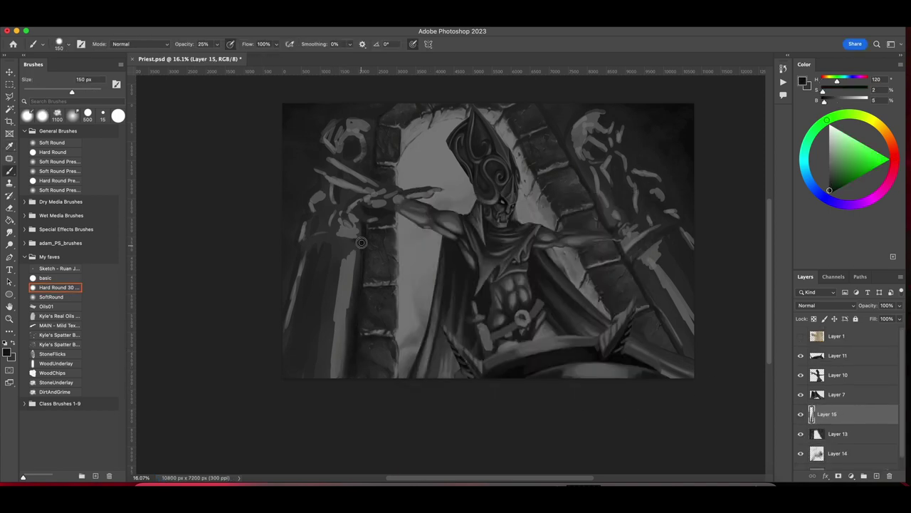
pyautogui.press(']')
pyautogui.moveTo(306, 128); pyautogui.dragTo(346, 98)
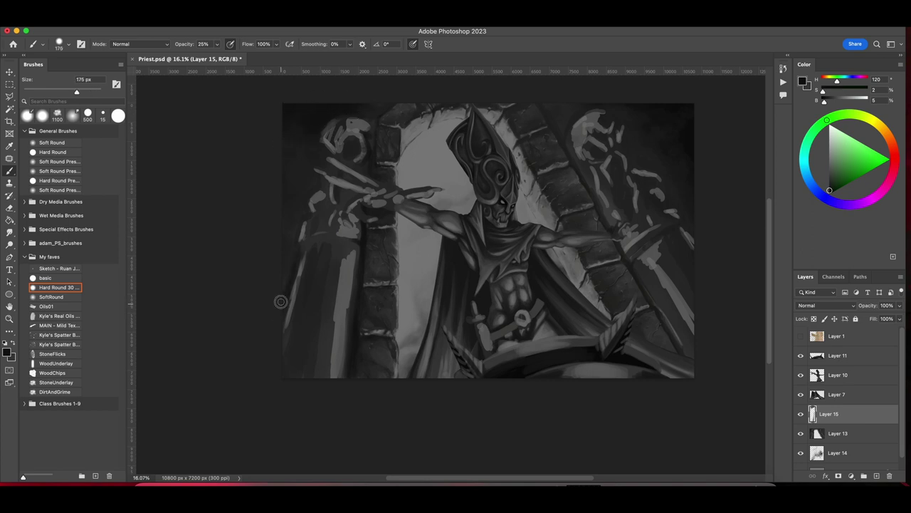
# Shade the left statue's cylindrical base with sampled dark grey, enlarging the brush to 500 px.
pyautogui.press(']')
pyautogui.press(']')
pyautogui.press(']')
pyautogui.press(']')
pyautogui.press(']')
pyautogui.keyDown('alt'); pyautogui.click(340, 335); pyautogui.keyUp('alt')
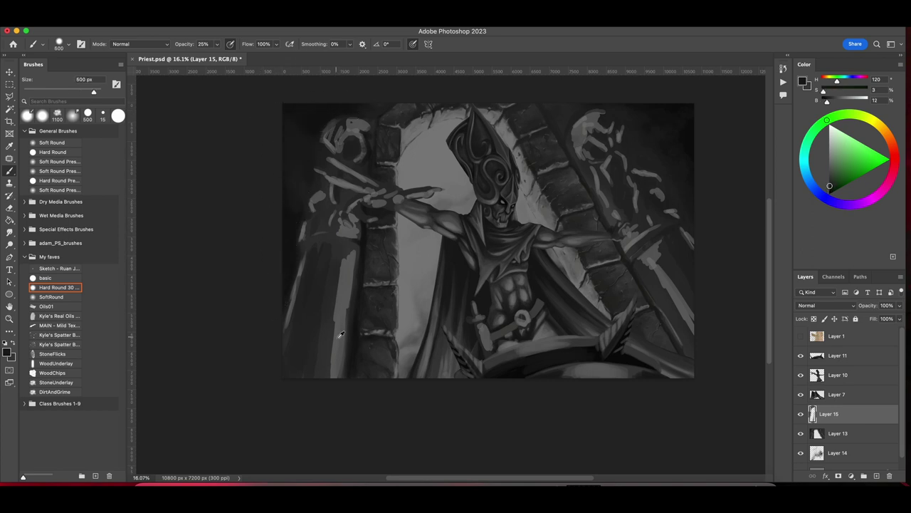
# Blend the light streaks on the left statue's base with sampled greys, using the StoneFlicks brush at 600 px.
pyautogui.press('.')
pyautogui.press('.')
pyautogui.press('.')
pyautogui.press('.')
pyautogui.press('.')
pyautogui.press('.')
pyautogui.press('.')
pyautogui.press('Return')
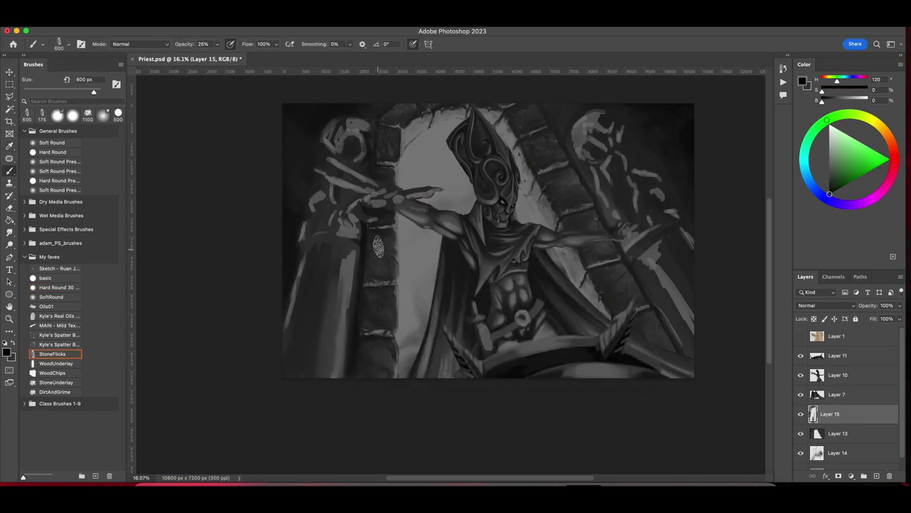
pyautogui.keyDown('alt'); pyautogui.click(331, 306); pyautogui.keyUp('alt')
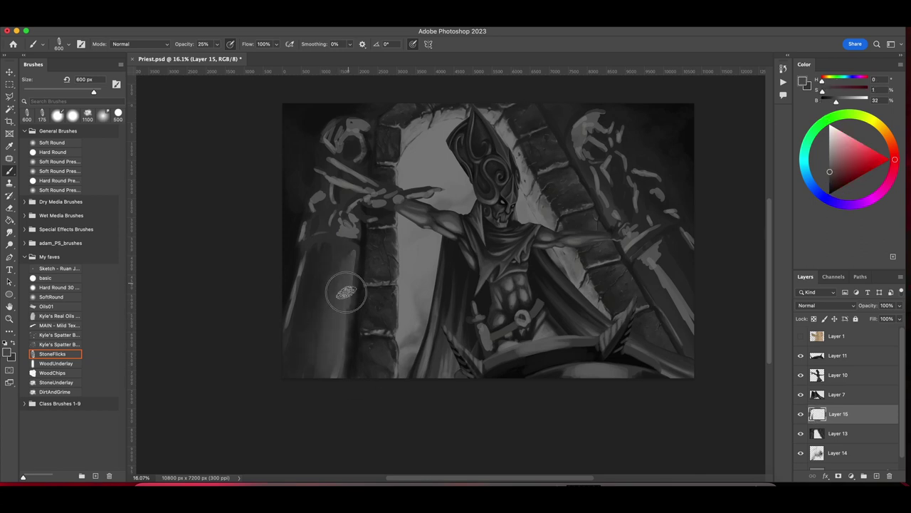
pyautogui.keyDown('alt'); pyautogui.click(346, 292); pyautogui.keyUp('alt')
pyautogui.keyDown('alt'); pyautogui.click(287, 351); pyautogui.keyUp('alt')
pyautogui.keyDown('alt'); pyautogui.click(311, 382); pyautogui.keyUp('alt')
# Add stone texture to the left statue's base with sampled dark greys, using the StoneUnderlay brush at 600 and 400 px.
pyautogui.press('.')
pyautogui.press('.')
pyautogui.press('.')
pyautogui.keyDown('alt'); pyautogui.click(345, 326); pyautogui.keyUp('alt')
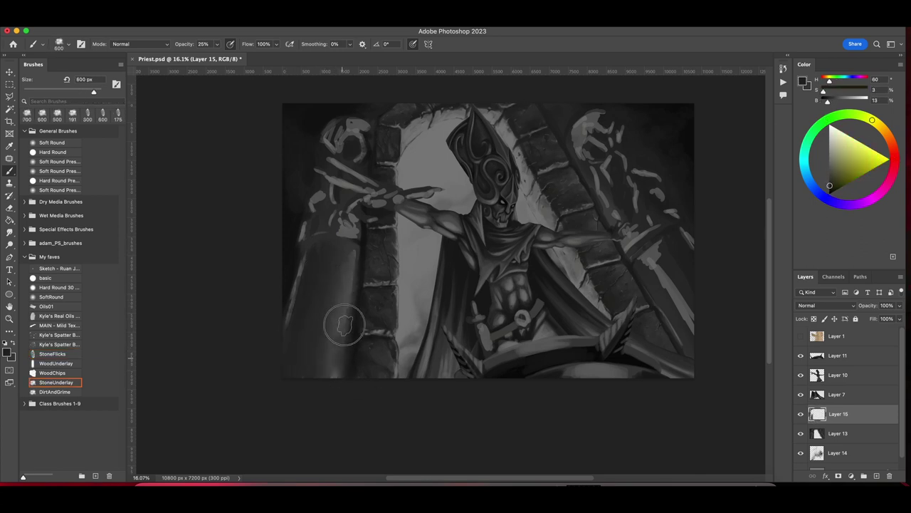
pyautogui.press('[')
pyautogui.press('[')
pyautogui.keyDown('alt'); pyautogui.click(292, 301); pyautogui.keyUp('alt')
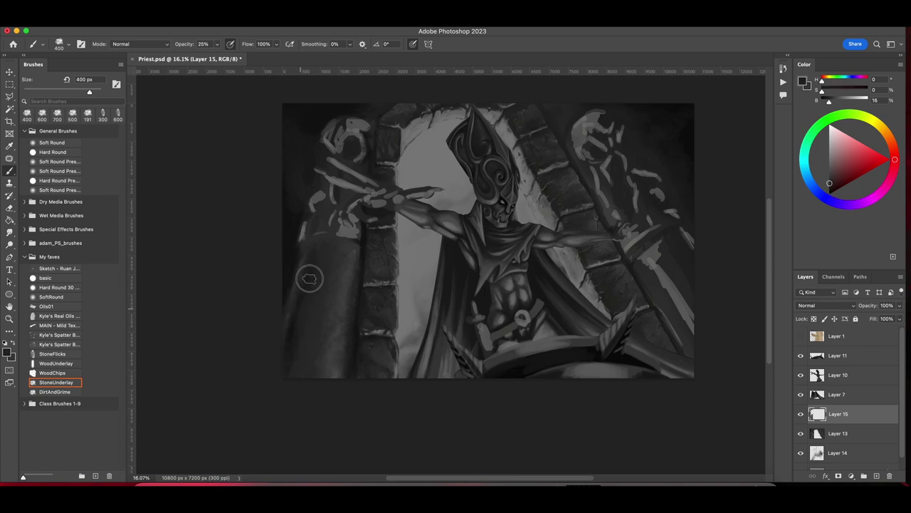
# Define the left statue base's dark edges with a sampled near-black, using the basic brush at 100 to 125 px.
pyautogui.press(',')
pyautogui.press(',')
pyautogui.press(',')
pyautogui.press(',')
pyautogui.press(',')
pyautogui.press(',')
pyautogui.press(',')
pyautogui.press(',')
pyautogui.press(',')
pyautogui.press(',')
pyautogui.press(',')
pyautogui.keyDown('alt'); pyautogui.click(283, 308); pyautogui.keyUp('alt')
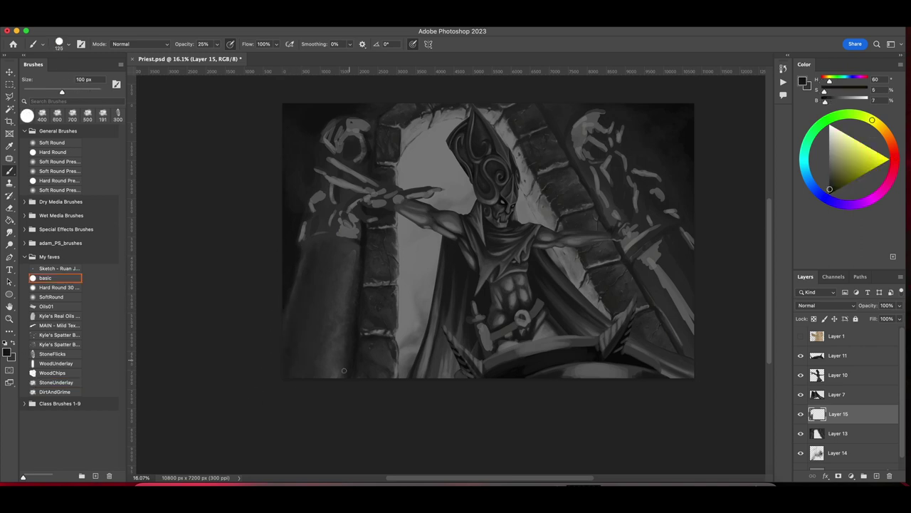
# Paint a light rim along the top of the left statue's base with sampled grey at 46% brightness and 175 px.
pyautogui.press(']')
pyautogui.press(']')
pyautogui.press(']')
pyautogui.keyDown('alt'); pyautogui.click(348, 239); pyautogui.keyUp('alt')
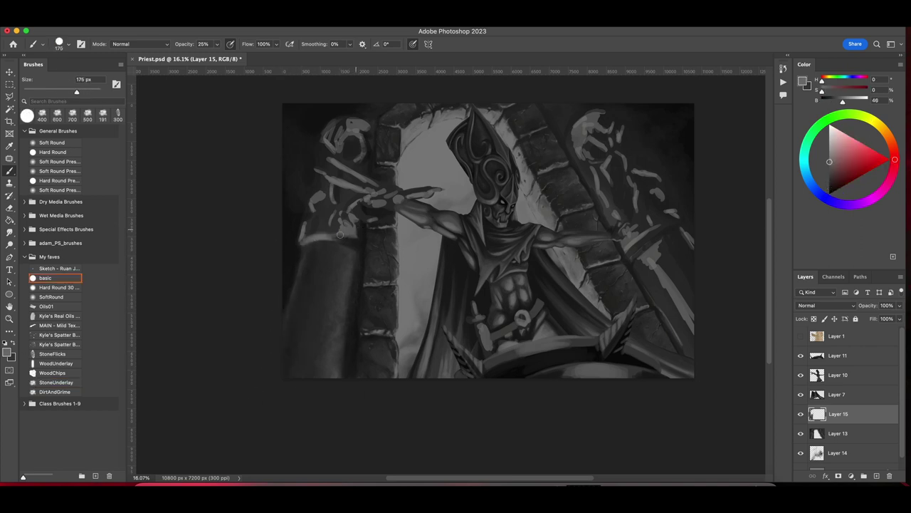
# Texture the left statue's base and rim with sampled greys, using the DirtAndGrime brush at 400 to 800 px.
pyautogui.hotkey('shift', '.')
pyautogui.keyDown('alt'); pyautogui.click(341, 297); pyautogui.keyUp('alt')
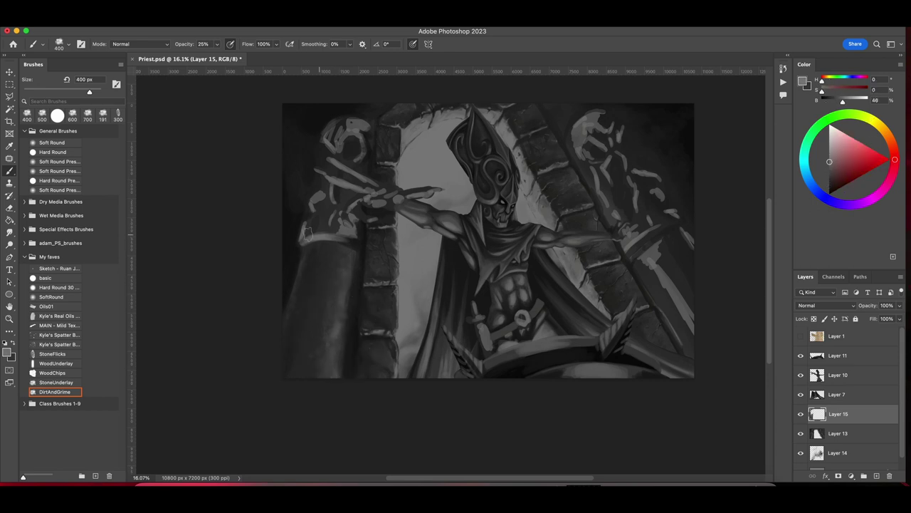
pyautogui.press(']')
pyautogui.press(']')
pyautogui.press(']')
pyautogui.press(']')
pyautogui.keyDown('alt'); pyautogui.click(304, 256); pyautogui.keyUp('alt')
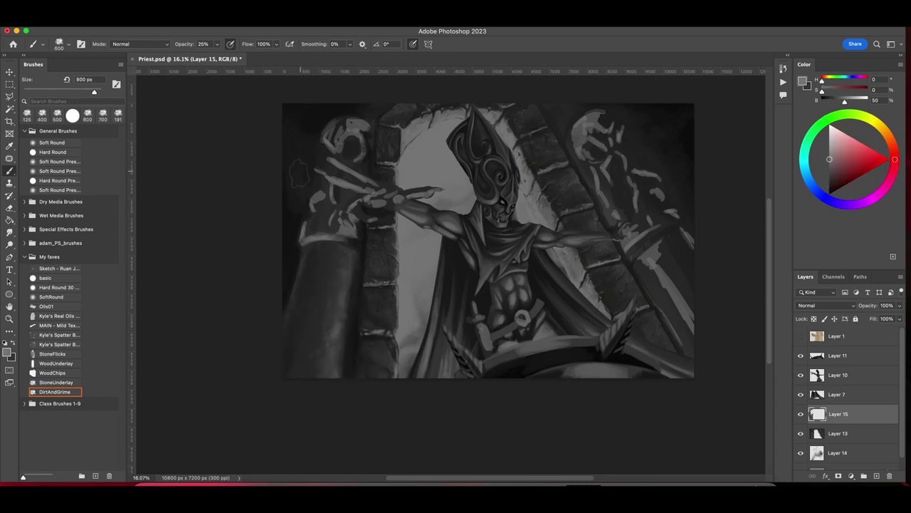
# Blend the left statue base's surface and rim with sampled dark greys, reducing the StoneUnderlay brush from 700 to 250 px.
pyautogui.hotkey('shift', ',')
pyautogui.keyDown('alt'); pyautogui.click(347, 351); pyautogui.keyUp('alt')
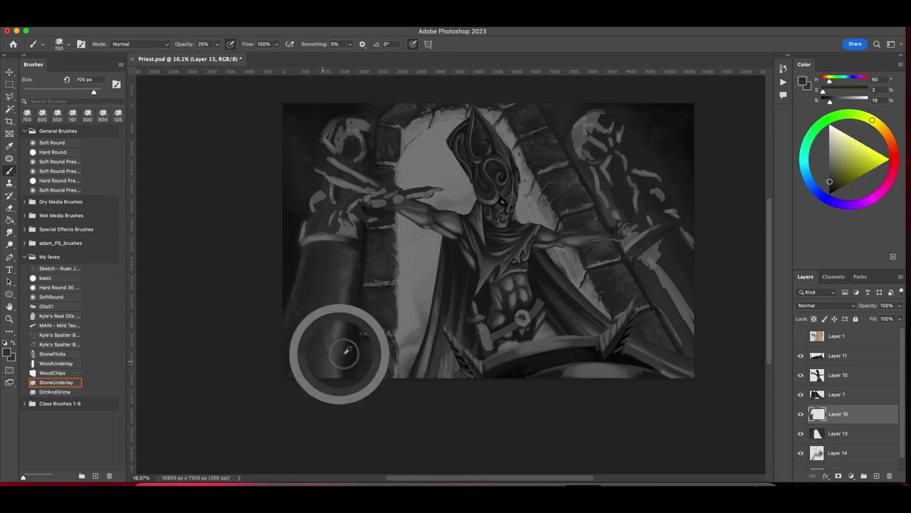
pyautogui.press('[')
pyautogui.press('[')
pyautogui.press('[')
pyautogui.press('[')
pyautogui.press('[')
pyautogui.keyDown('alt'); pyautogui.click(313, 228); pyautogui.keyUp('alt')
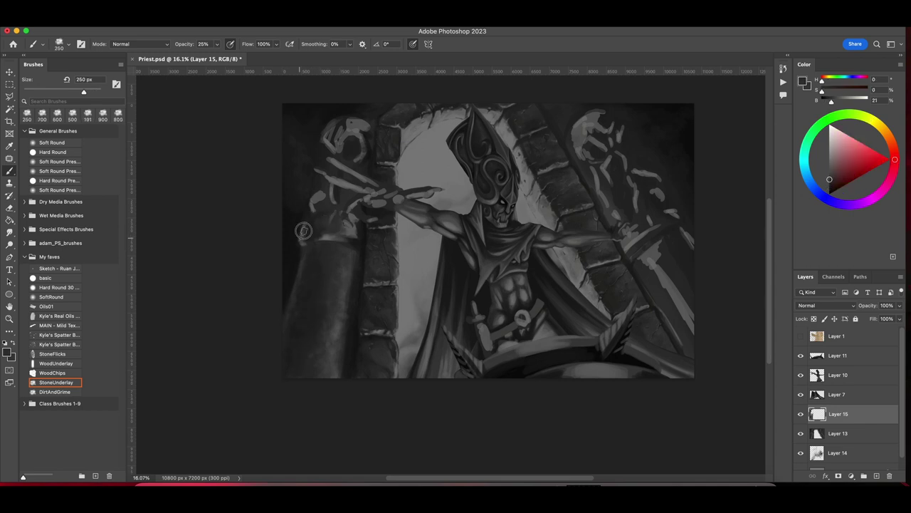
# Sharpen the left statue base's edges and surface detail with sampled near-black and mid-grey, reducing the basic brush from 125 to 80 px.
pyautogui.keyDown('alt'); pyautogui.click(363, 215); pyautogui.keyUp('alt')
pyautogui.press(',')
pyautogui.keyDown('alt'); pyautogui.click(290, 269); pyautogui.keyUp('alt')
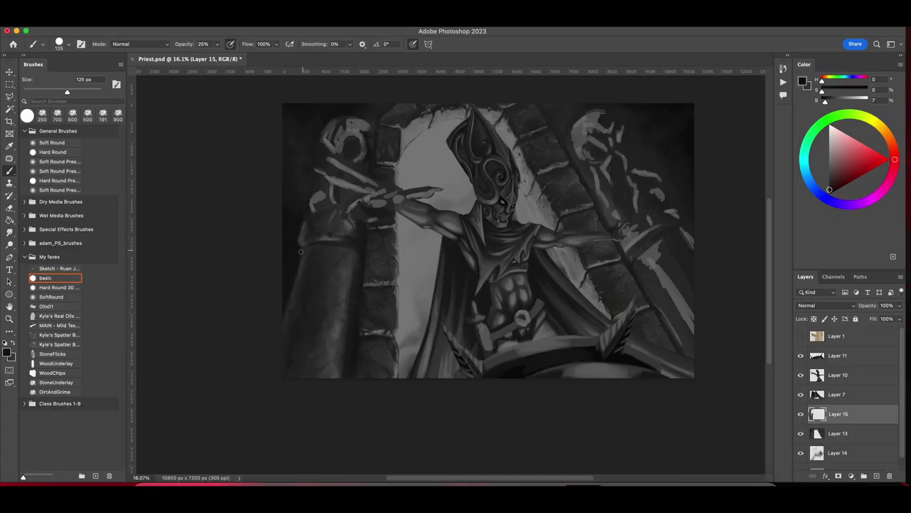
pyautogui.press('[')
pyautogui.press('[')
pyautogui.press('[')
pyautogui.keyDown('alt'); pyautogui.click(300, 347); pyautogui.keyUp('alt')
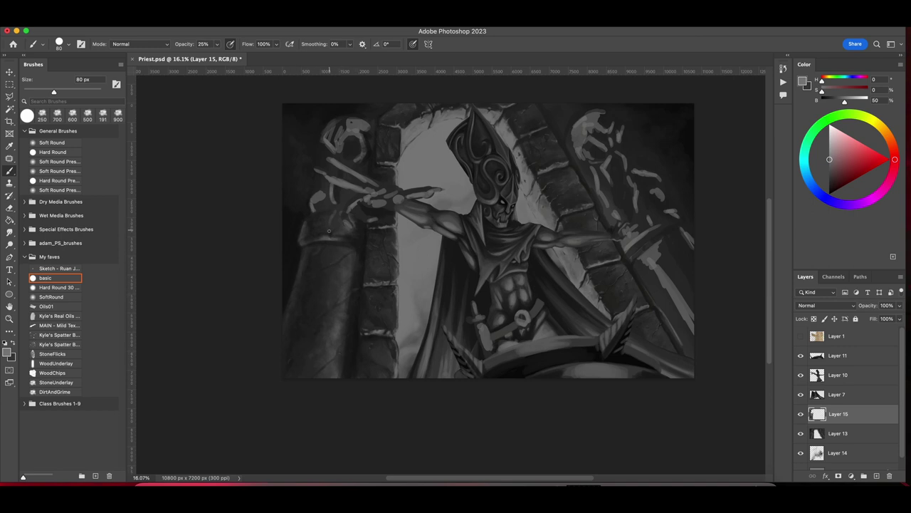
pyautogui.keyDown('alt'); pyautogui.click(284, 296); pyautogui.keyUp('alt')
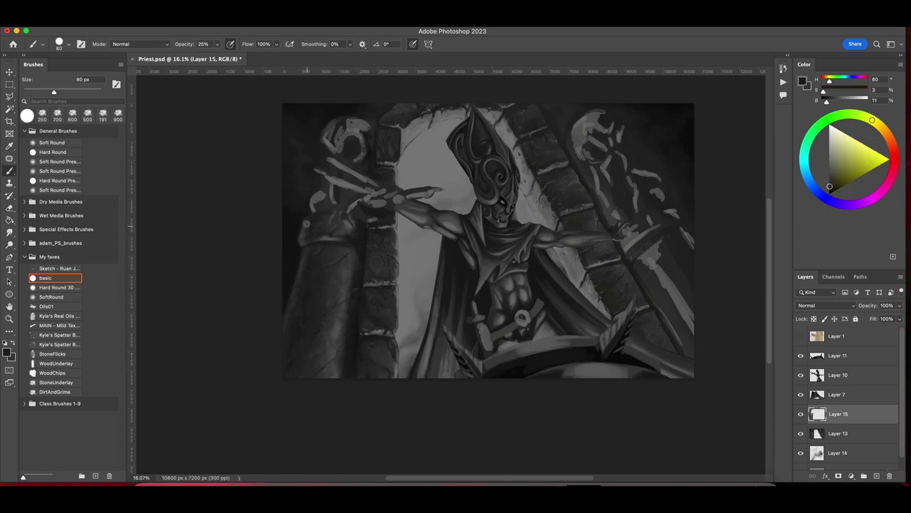
# Paint cracks into the left statue's base with sampled dark greys using the basic brush, and add a new layer above Layer 15.
pyautogui.keyDown('alt'); pyautogui.click(306, 222); pyautogui.keyUp('alt')
pyautogui.keyDown('alt'); pyautogui.click(306, 222); pyautogui.keyUp('alt')
pyautogui.press(']')
pyautogui.press(']')
pyautogui.press(']')
pyautogui.press(']')
pyautogui.press(']')
pyautogui.press(']')
pyautogui.press(']')
pyautogui.press(']')
pyautogui.press(']')
pyautogui.keyDown('alt'); pyautogui.click(375, 229); pyautogui.keyUp('alt')
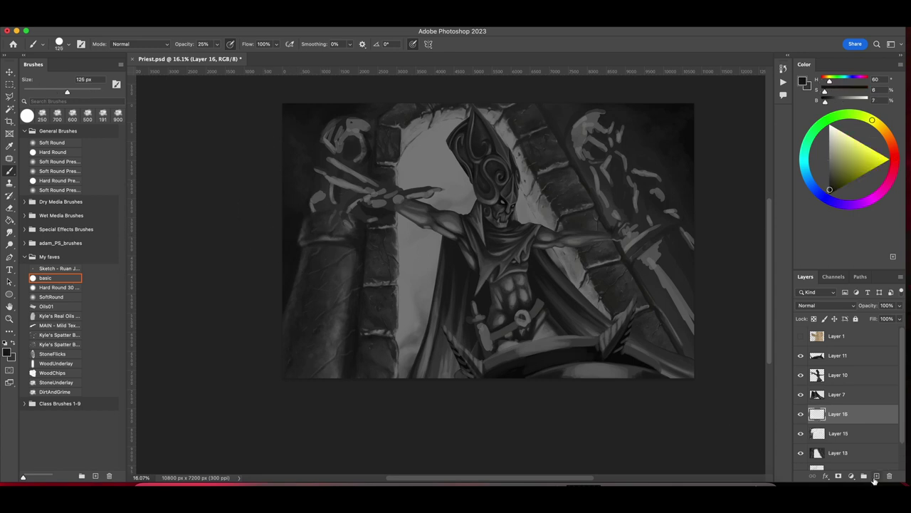
# Block in dark shadow across the left statue's body and skull on Layer 16, using the basic brush at 300 px and 68% opacity.
pyautogui.press(']')
pyautogui.press(']')
pyautogui.press(']')
pyautogui.press(']')
pyautogui.press(']')
pyautogui.moveTo(328, 212)
pyautogui.mouseDown()
pyautogui.moveTo(310, 193)
pyautogui.moveTo(341, 200)
pyautogui.moveTo(354, 189)
pyautogui.moveTo(327, 149)
pyautogui.mouseUp()
pyautogui.keyDown('alt'); pyautogui.click(359, 307); pyautogui.keyUp('alt')
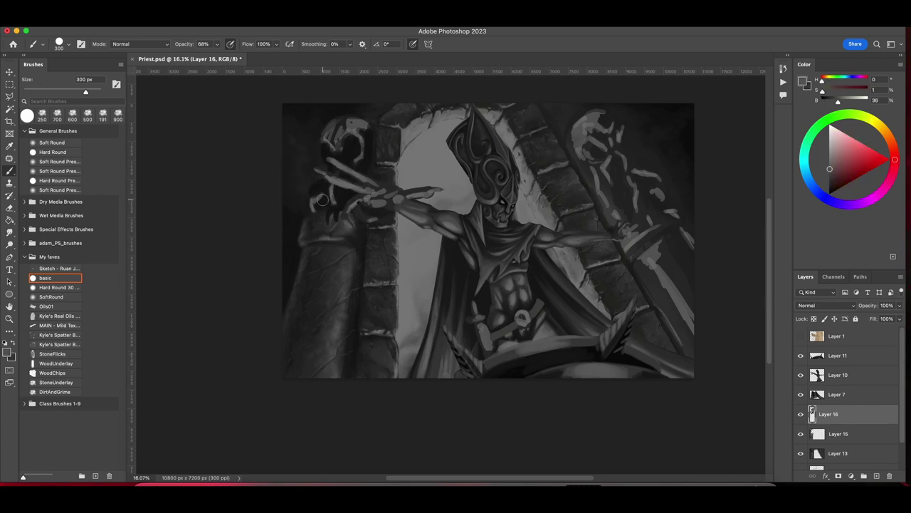
# Shape the left statue's lower form just above the base with sampled dark tones, using the basic brush at 100 px.
pyautogui.press('[')
pyautogui.press('[')
pyautogui.press('[')
pyautogui.press('[')
pyautogui.press('[')
pyautogui.press('[')
pyautogui.keyDown('alt'); pyautogui.click(315, 207); pyautogui.keyUp('alt')
pyautogui.keyDown('alt'); pyautogui.click(335, 197); pyautogui.keyUp('alt')
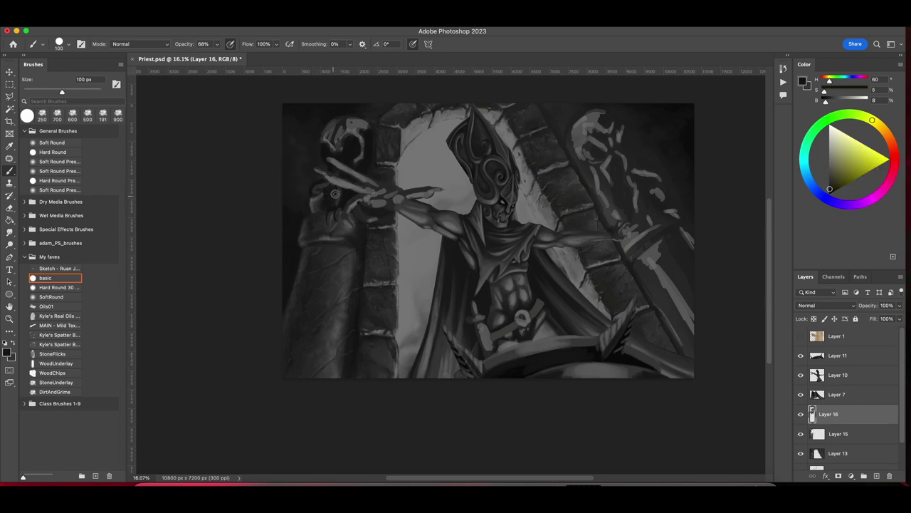
# Blend the rough light strokes above the left statue's base into its form with sampled dark greys and a larger basic brush.
pyautogui.keyDown('alt'); pyautogui.click(319, 203); pyautogui.keyUp('alt')
pyautogui.keyDown('alt'); pyautogui.click(313, 210); pyautogui.keyUp('alt')
pyautogui.press(']')
pyautogui.press(']')
pyautogui.press(']')
pyautogui.press(']')
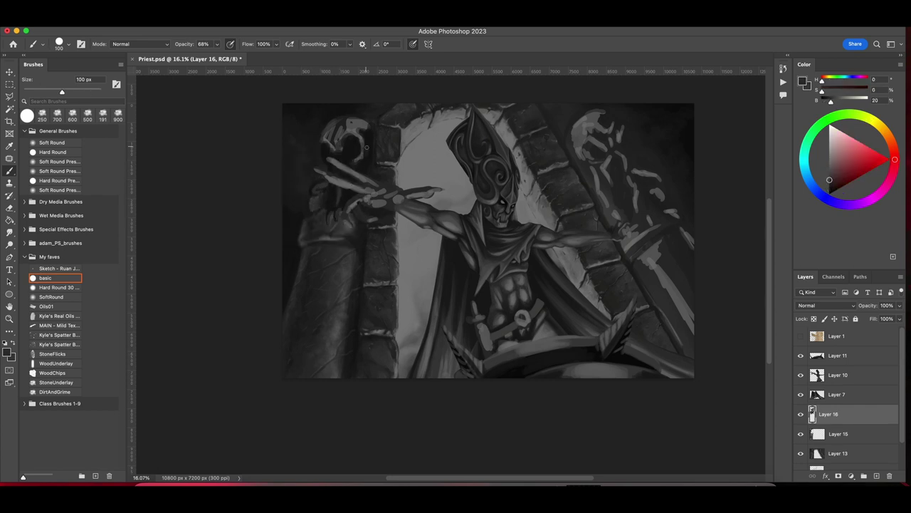
# Rough in the left statue's skull and eye socket with the basic brush at 100 px and sampled greys.
pyautogui.moveTo(367, 149)
pyautogui.mouseDown()
pyautogui.moveTo(354, 124)
pyautogui.moveTo(326, 136)
pyautogui.moveTo(328, 155)
pyautogui.moveTo(340, 173)
pyautogui.moveTo(355, 128)
pyautogui.moveTo(365, 153)
pyautogui.moveTo(349, 137)
pyautogui.mouseUp()
pyautogui.keyDown('alt'); pyautogui.click(327, 135); pyautogui.keyUp('alt')
pyautogui.keyDown('alt'); pyautogui.click(329, 155); pyautogui.keyUp('alt')
# Build up the left statue's skull dome with sampled greys, using the StoneUnderlay brush up to 400 px at 31% opacity.
pyautogui.click(55, 383)
pyautogui.keyDown('alt'); pyautogui.click(341, 132); pyautogui.keyUp('alt')
pyautogui.keyDown('alt'); pyautogui.click(334, 142); pyautogui.keyUp('alt')
pyautogui.keyDown('alt'); pyautogui.click(331, 131); pyautogui.keyUp('alt')
pyautogui.press(']')
pyautogui.press(']')
pyautogui.press(']')
pyautogui.press(']')
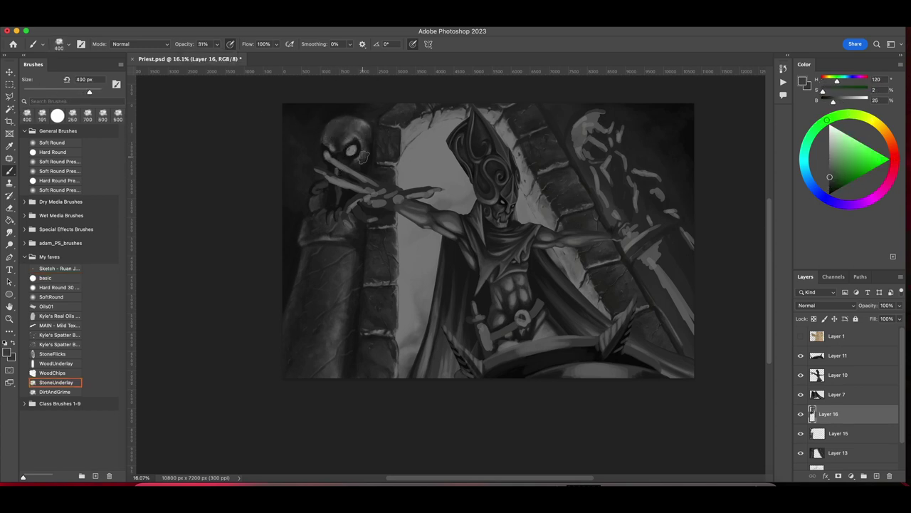
# Shade the left statue's eye socket and jaw with sampled dark greys, using the StoneUnderlay brush at 175 px.
pyautogui.keyDown('alt'); pyautogui.click(360, 154); pyautogui.keyUp('alt')
pyautogui.press('[')
pyautogui.press('[')
pyautogui.press('[')
pyautogui.press('[')
pyautogui.keyDown('alt'); pyautogui.click(316, 148); pyautogui.keyUp('alt')
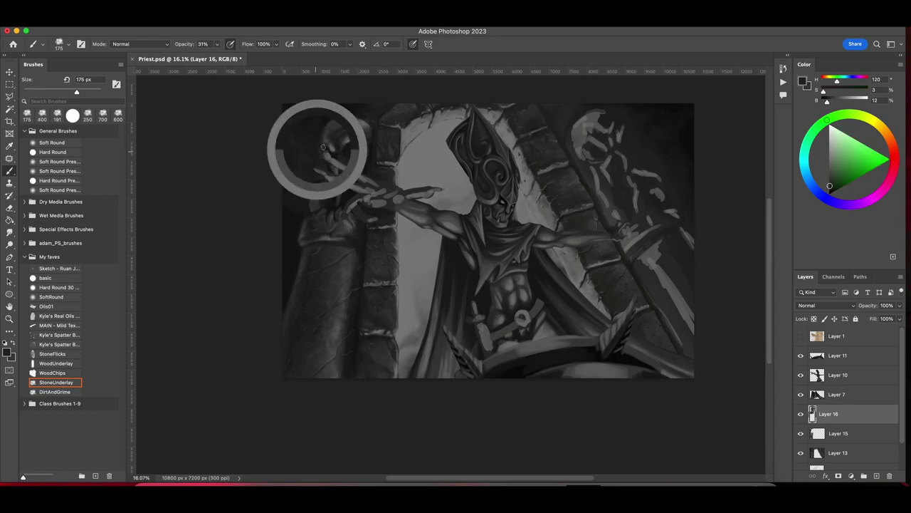
# Deepen the left skull's eye socket and outline with sampled near-black, using the basic brush at 175 px.
pyautogui.click(45, 278)
pyautogui.keyDown('alt'); pyautogui.click(317, 142); pyautogui.keyUp('alt')
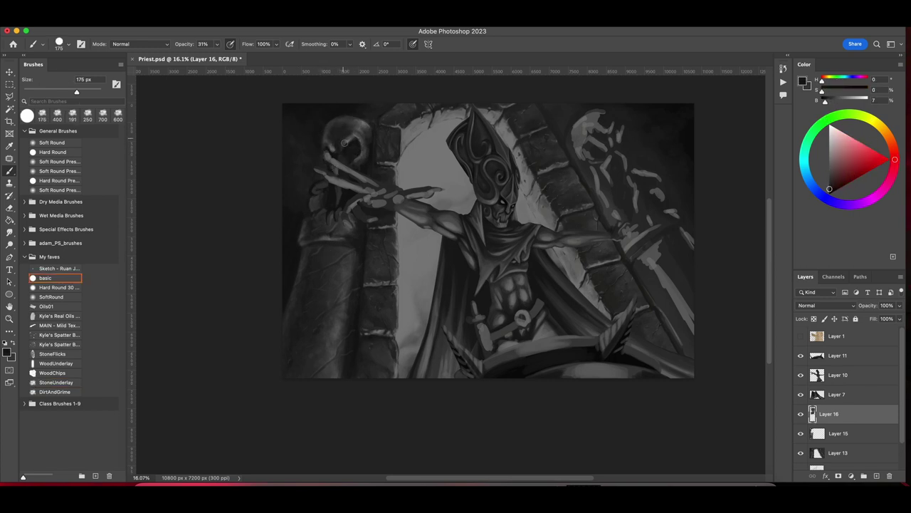
pyautogui.keyDown('alt'); pyautogui.click(353, 126); pyautogui.keyUp('alt')
pyautogui.keyDown('alt'); pyautogui.click(382, 147); pyautogui.keyUp('alt')
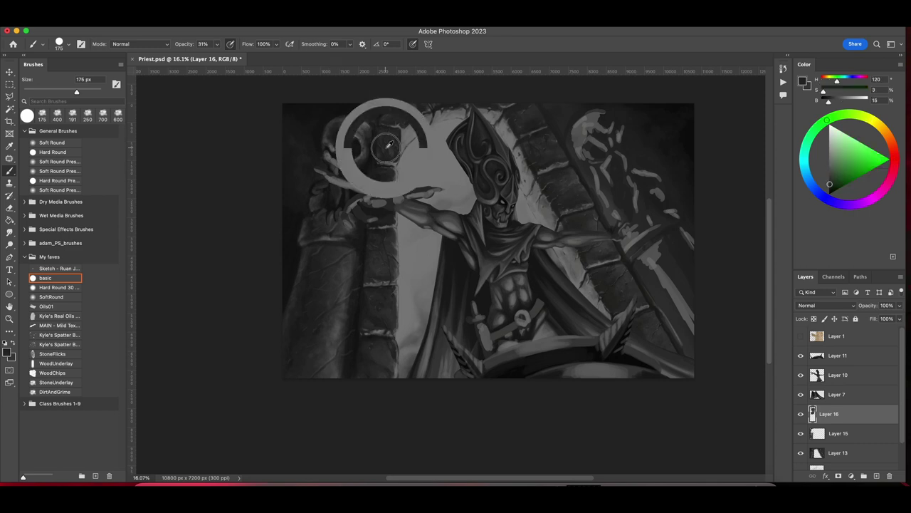
# Add light edges to the left statue's skull and hand with grey at 50% brightness, using the basic brush at 100 px.
pyautogui.press('[')
pyautogui.press('[')
pyautogui.press('[')
pyautogui.press('[')
pyautogui.press('[')
pyautogui.press('[')
pyautogui.press('[')
pyautogui.press('[')
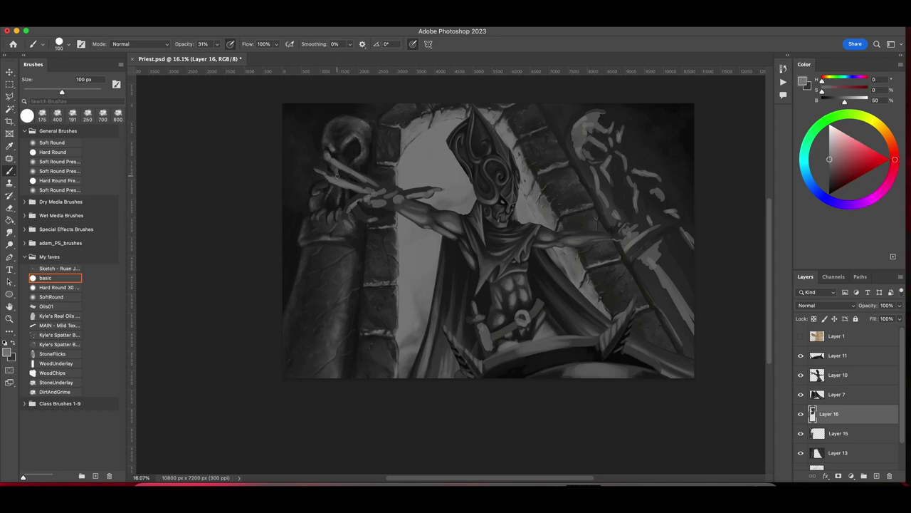
# Paint a light eye inside the left skull's socket and restore the near-black foreground colour for its surrounding shadows.
pyautogui.click(348, 148)
pyautogui.keyDown('alt'); pyautogui.click(331, 152); pyautogui.keyUp('alt')
pyautogui.press('x')
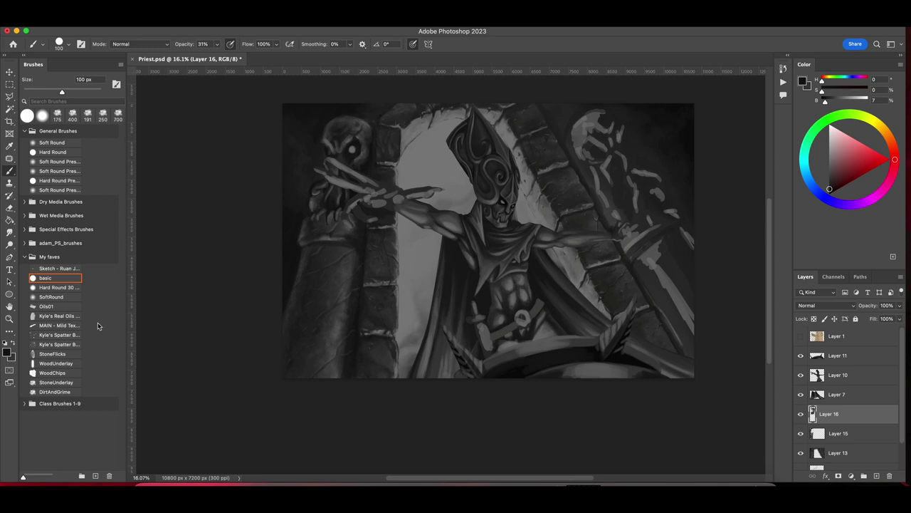
# Pick out fine highlights on the left statue's skull and hand with 50% grey, using the basic brush at 60 px.
pyautogui.press('x')
pyautogui.press('[')
pyautogui.press('[')
pyautogui.press('[')
pyautogui.press('[')
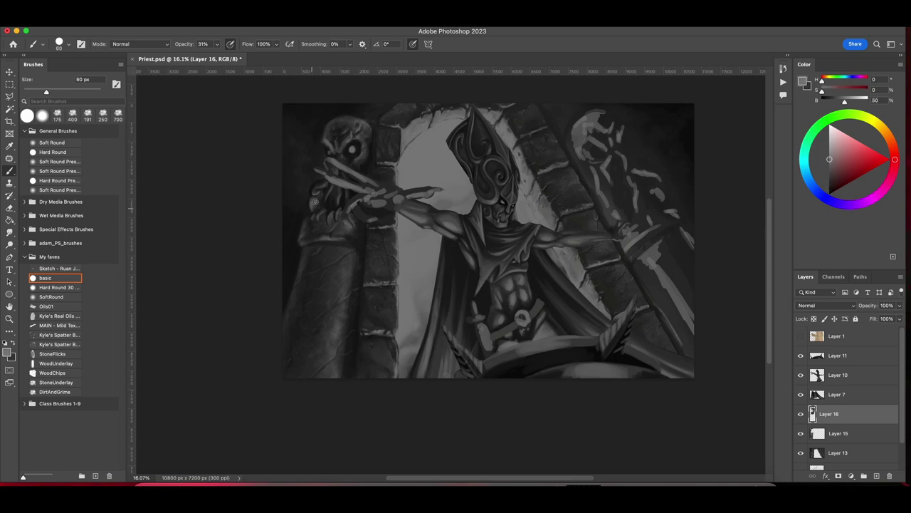
pyautogui.press('x')
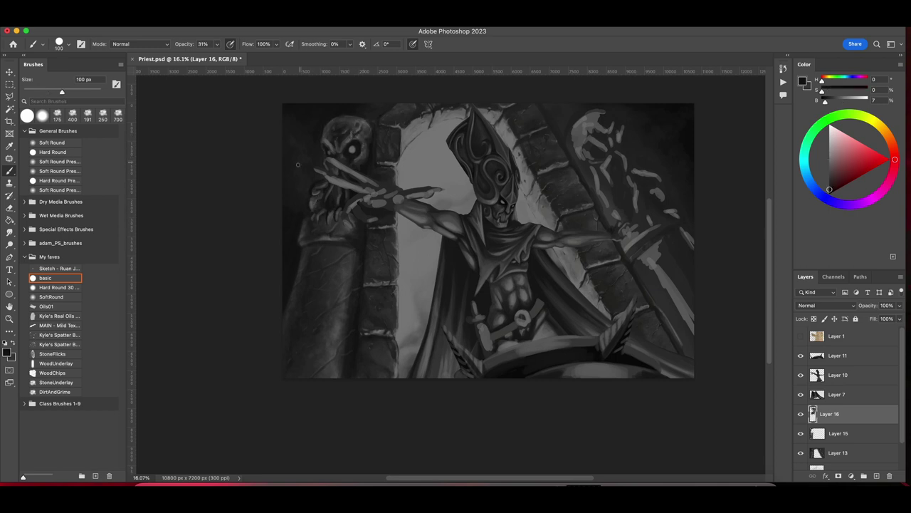
# Darken the background around the left statue with sampled near-black, using the basic brush at 250 px.
pyautogui.press(']')
pyautogui.press(']')
pyautogui.press(']')
pyautogui.press(']')
pyautogui.press(']')
pyautogui.keyDown('alt'); pyautogui.click(288, 228); pyautogui.keyUp('alt')
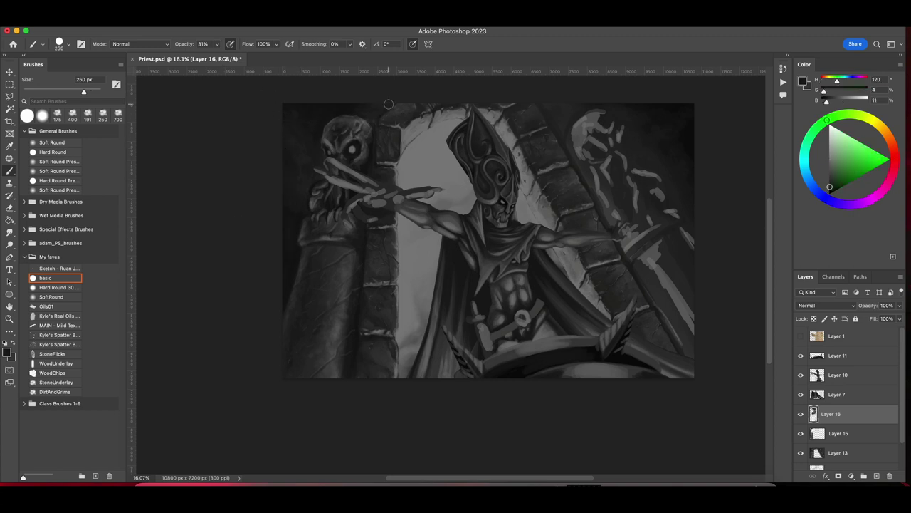
# Brighten the left skull's eye with light grey at 69% brightness, using the basic brush at 100 px.
pyautogui.press('[')
pyautogui.press('[')
pyautogui.press('[')
pyautogui.press('[')
pyautogui.press('[')
pyautogui.keyDown('alt'); pyautogui.click(345, 147); pyautogui.keyUp('alt')
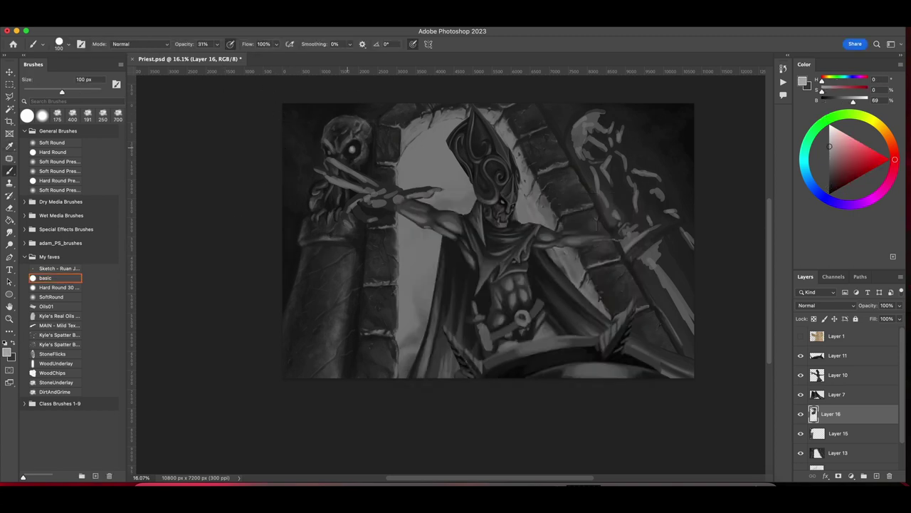
# Refine the left skull's brow, nose and eye socket with sampled near-black and light grey, using the basic brush at 80 px.
pyautogui.keyDown('alt'); pyautogui.click(327, 142); pyautogui.keyUp('alt')
pyautogui.keyDown('alt'); pyautogui.click(339, 146); pyautogui.keyUp('alt')
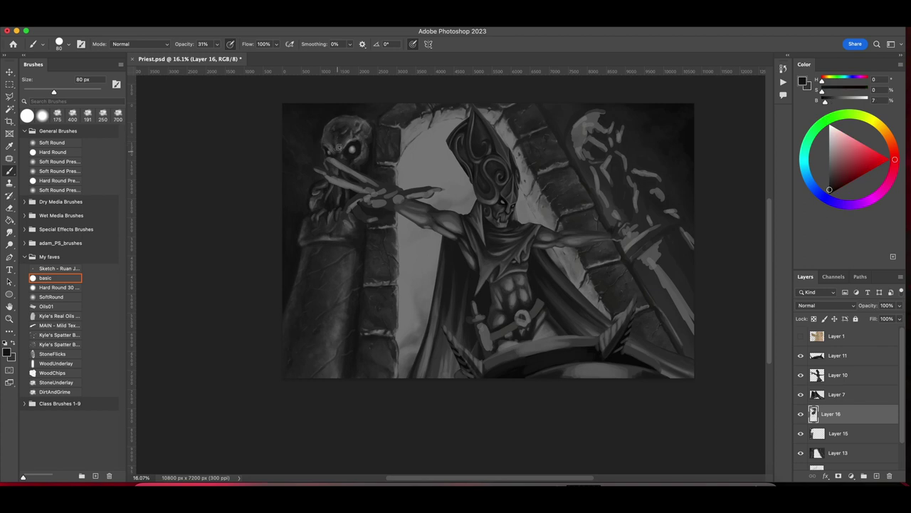
pyautogui.keyDown('alt'); pyautogui.click(329, 147); pyautogui.keyUp('alt')
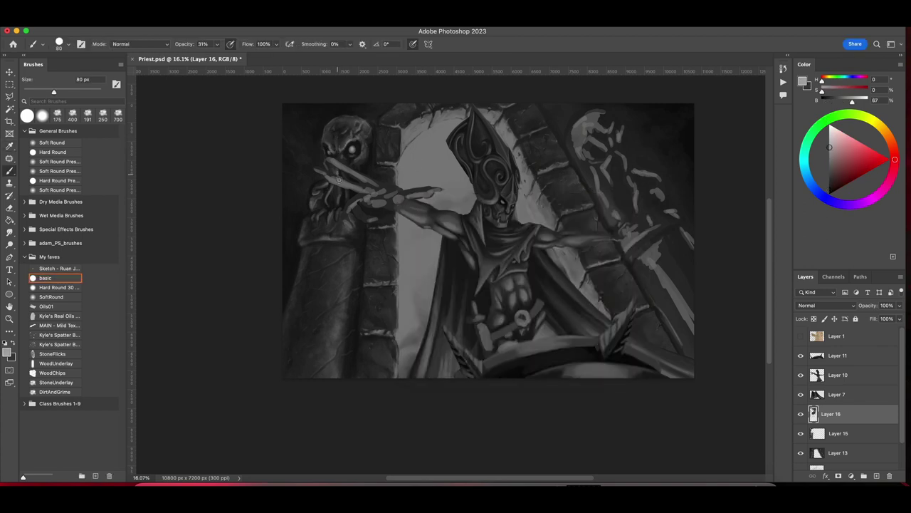